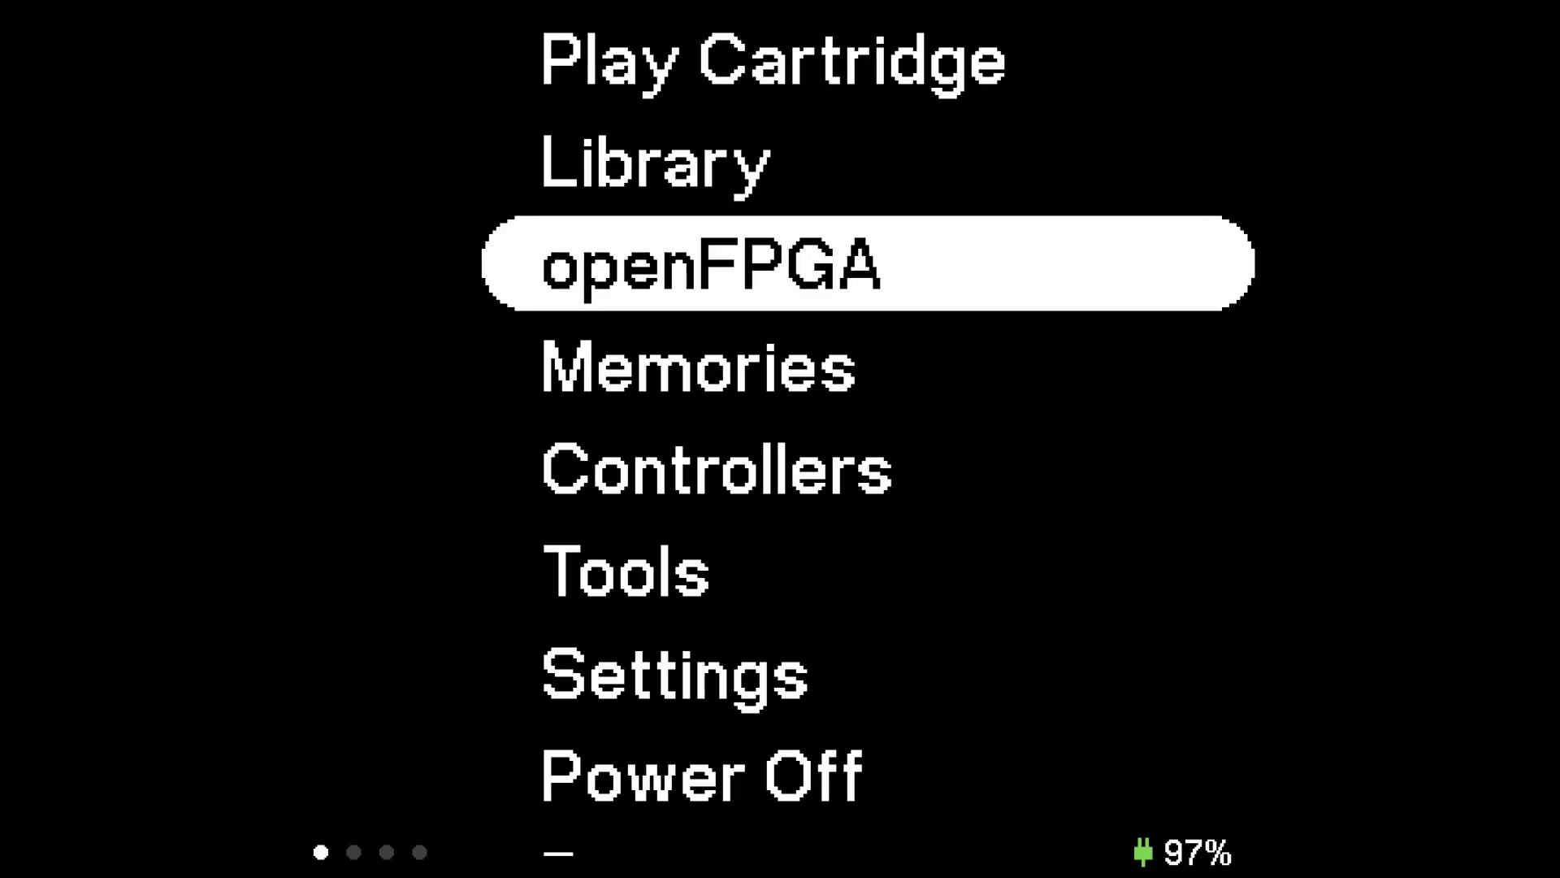
Open openFPGA > All and select the Super Gameboy core to boot the Tetris cartridge.
key("Return")
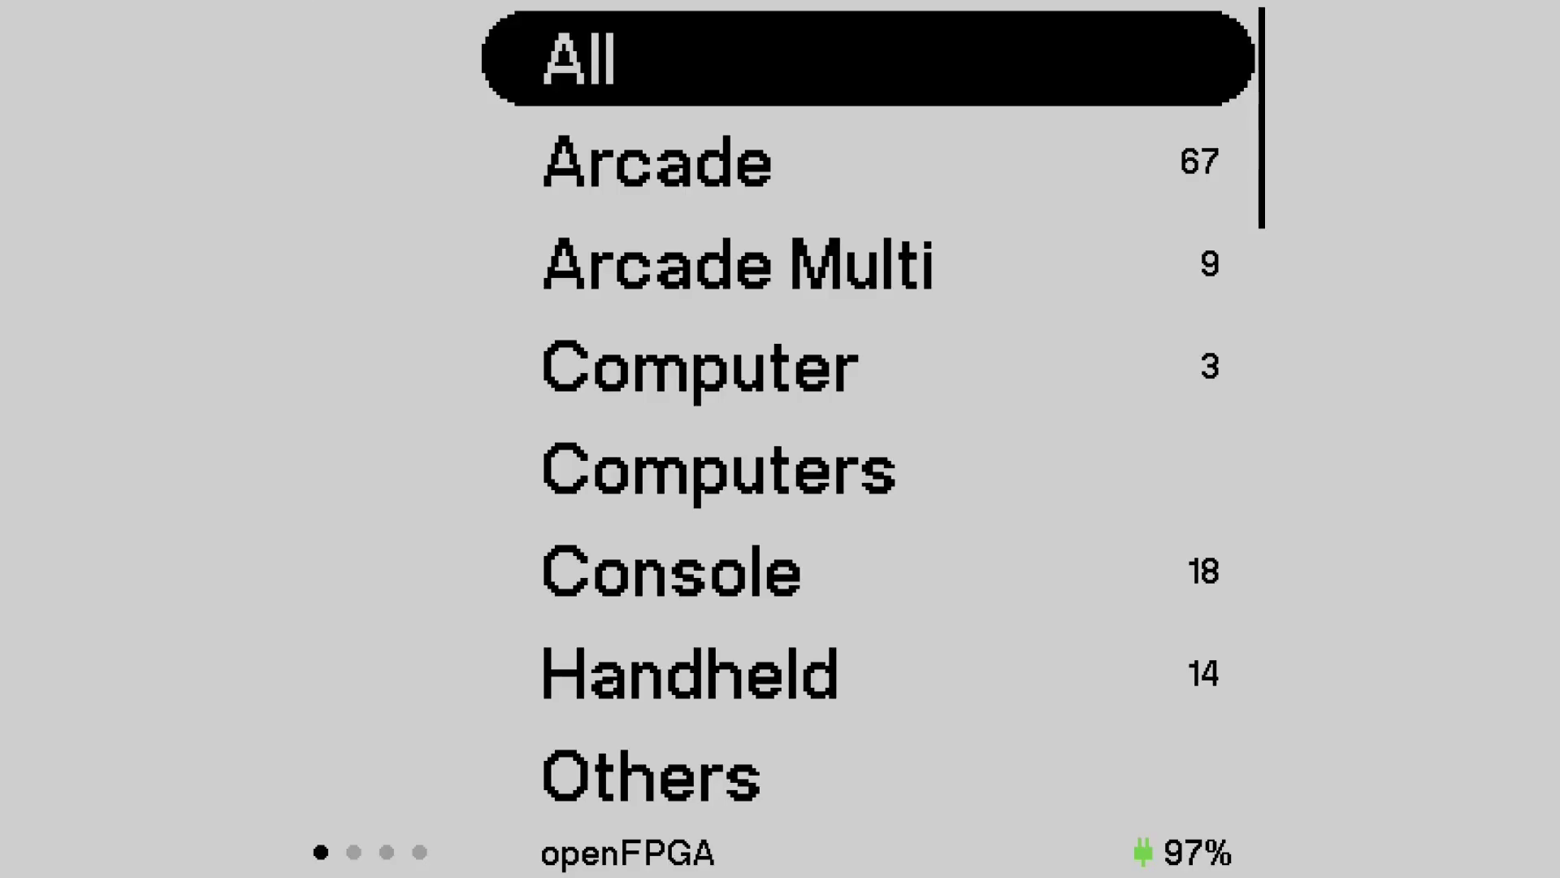
key("Return")
key("Down")
key("Down")
key("Down")
key("Down")
key("Down")
key("Down")
key("Down")
key("Down")
key("Down")
key("Down")
key("Down")
key("Down")
key("Down")
key("Down")
key("Down")
key("Down")
key("Down")
key("Down")
key("Down")
key("Down")
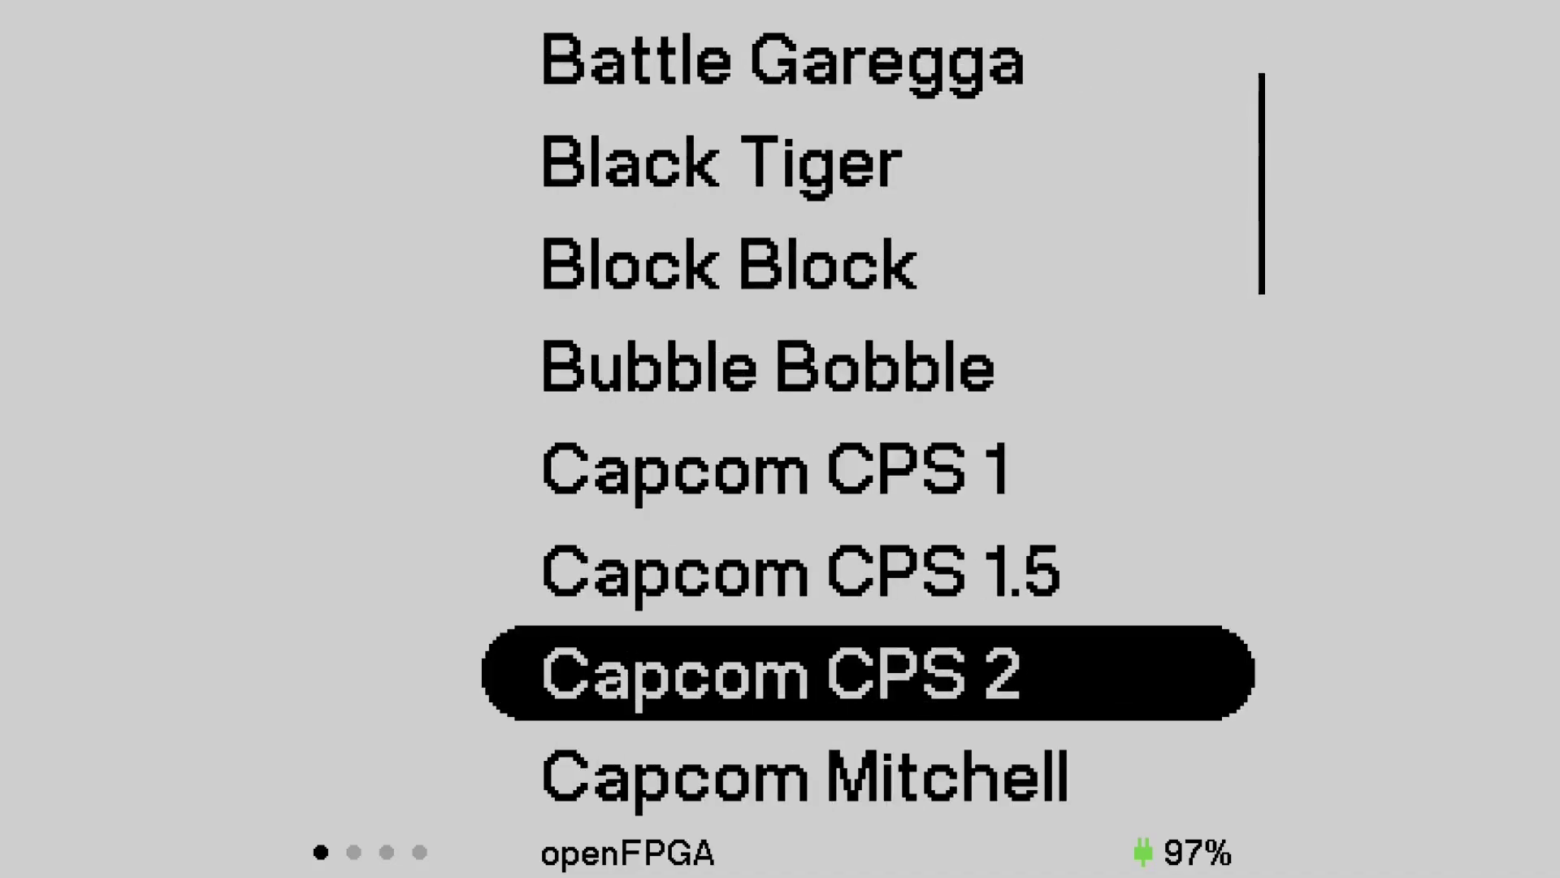
key("Down")
key("Down")
key("Down")
key("Down")
key("Down")
key("Down")
key("Down")
key("Down")
key("Down")
key("Down")
key("Down")
key("Down")
key("Down")
key("Down")
key("Down")
key("Down")
key("Down")
key("Down")
key("Down")
key("Down")
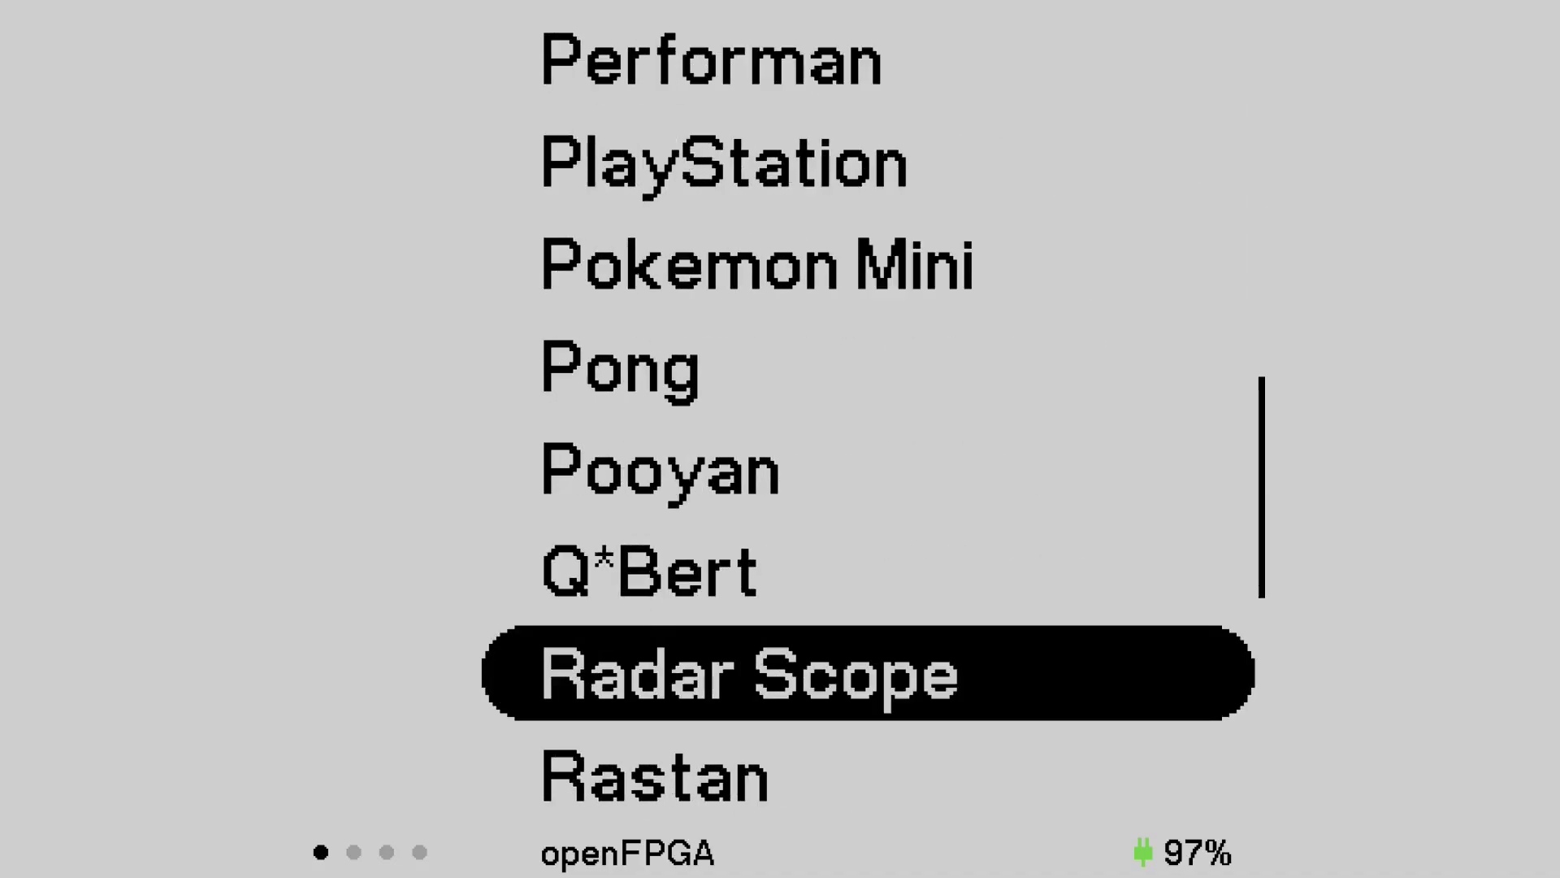
key("Down")
key("Down")
key("Down")
key("Down")
key("Down")
key("Down")
key("Down")
key("Down")
key("Down")
key("Down")
key("Down")
key("Down")
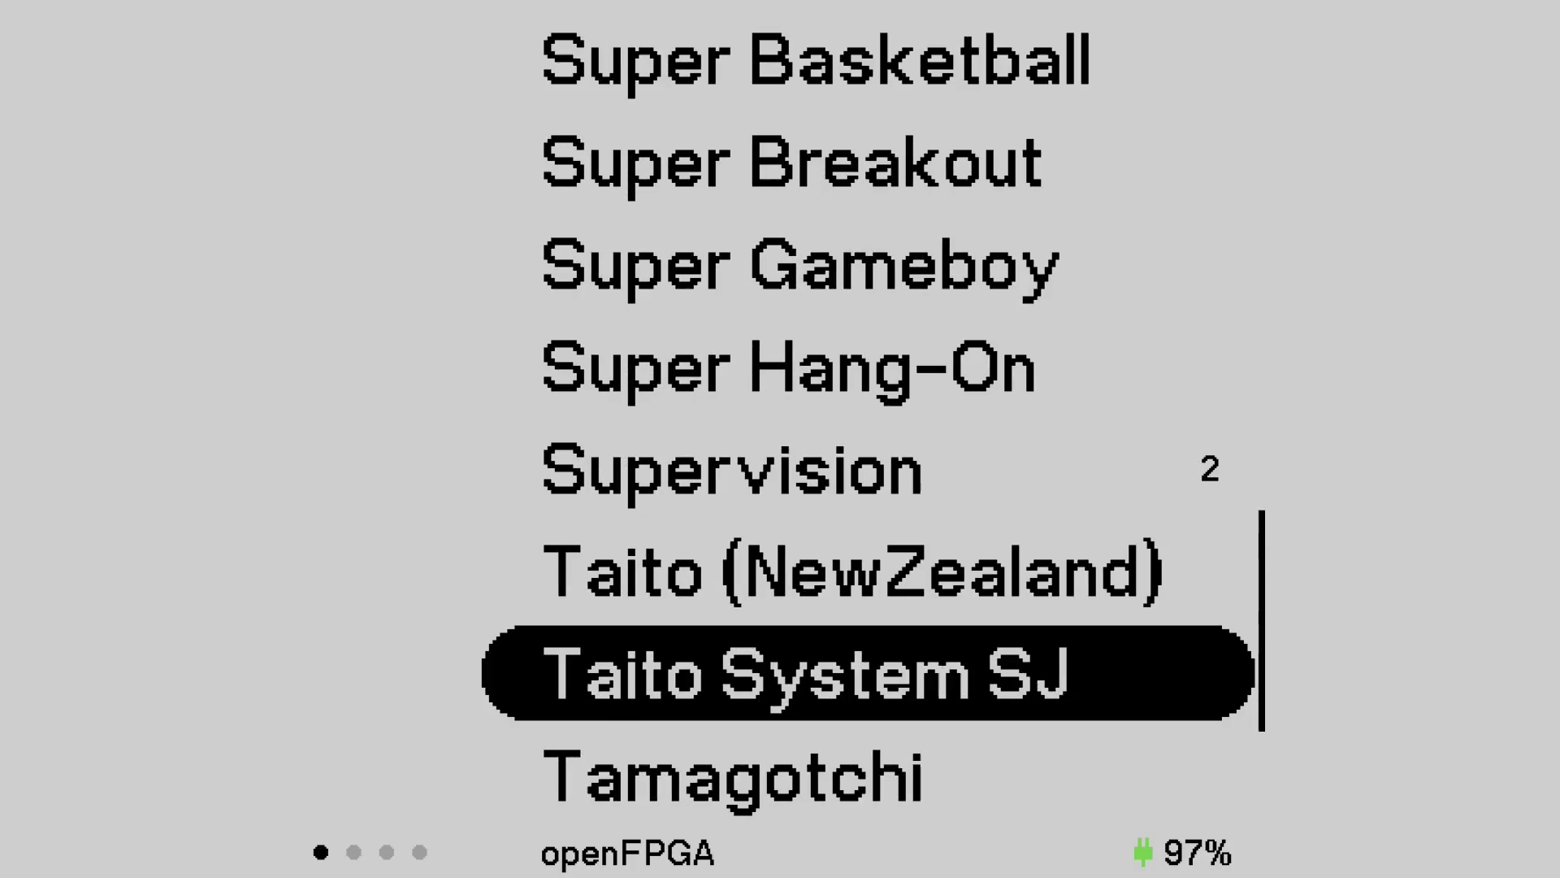
key("Up")
key("Up")
key("Up")
key("Up")
key("Return")
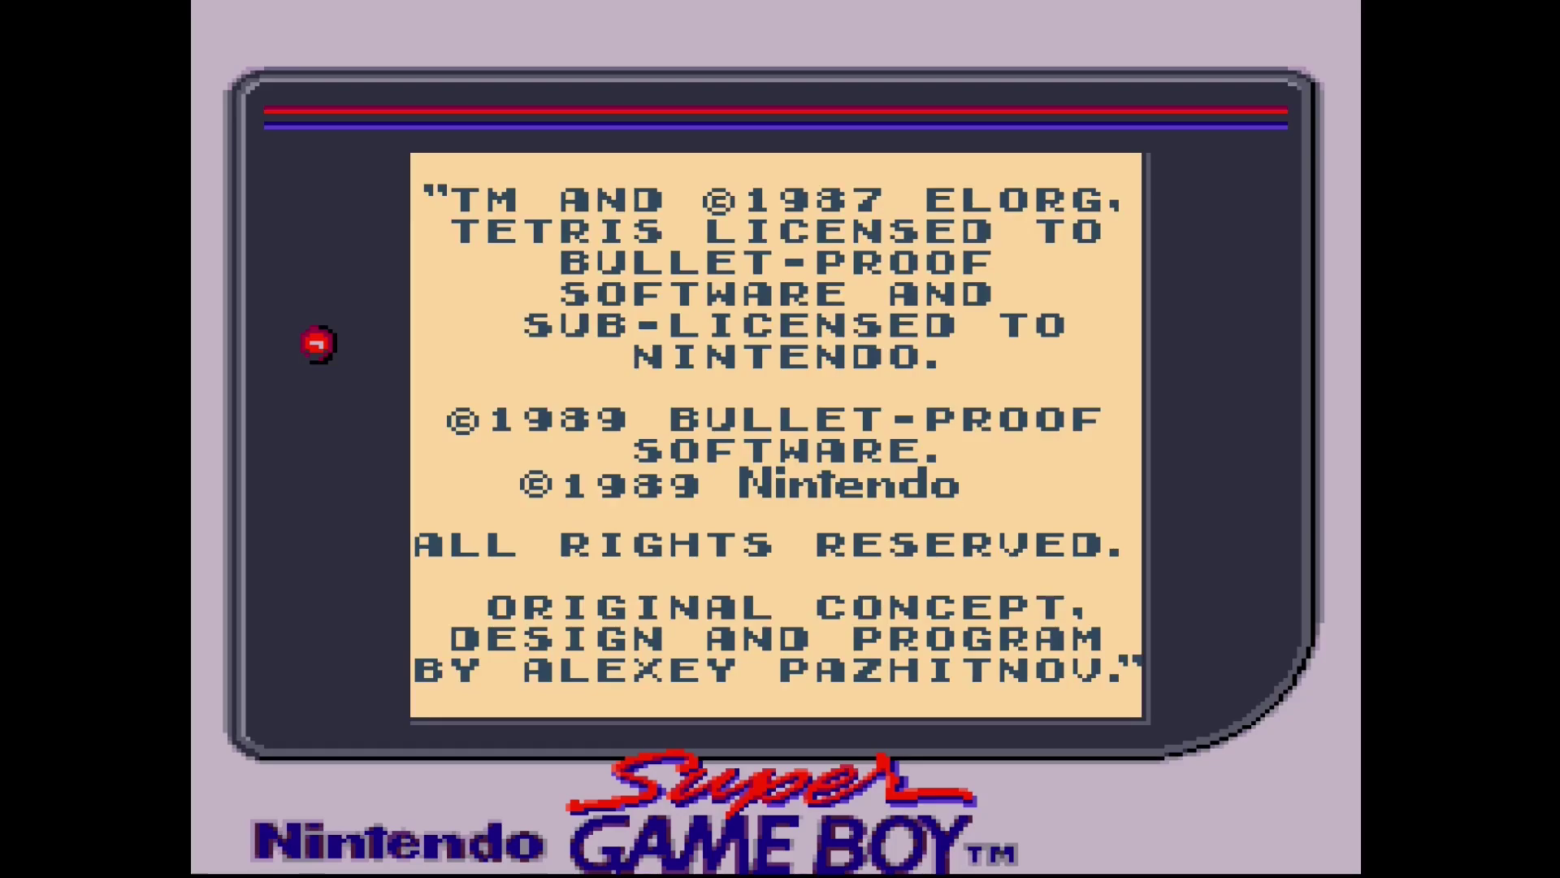
Open the Super Game Boy palette menu and try palettes B through H, returning to F.
key("a+s")
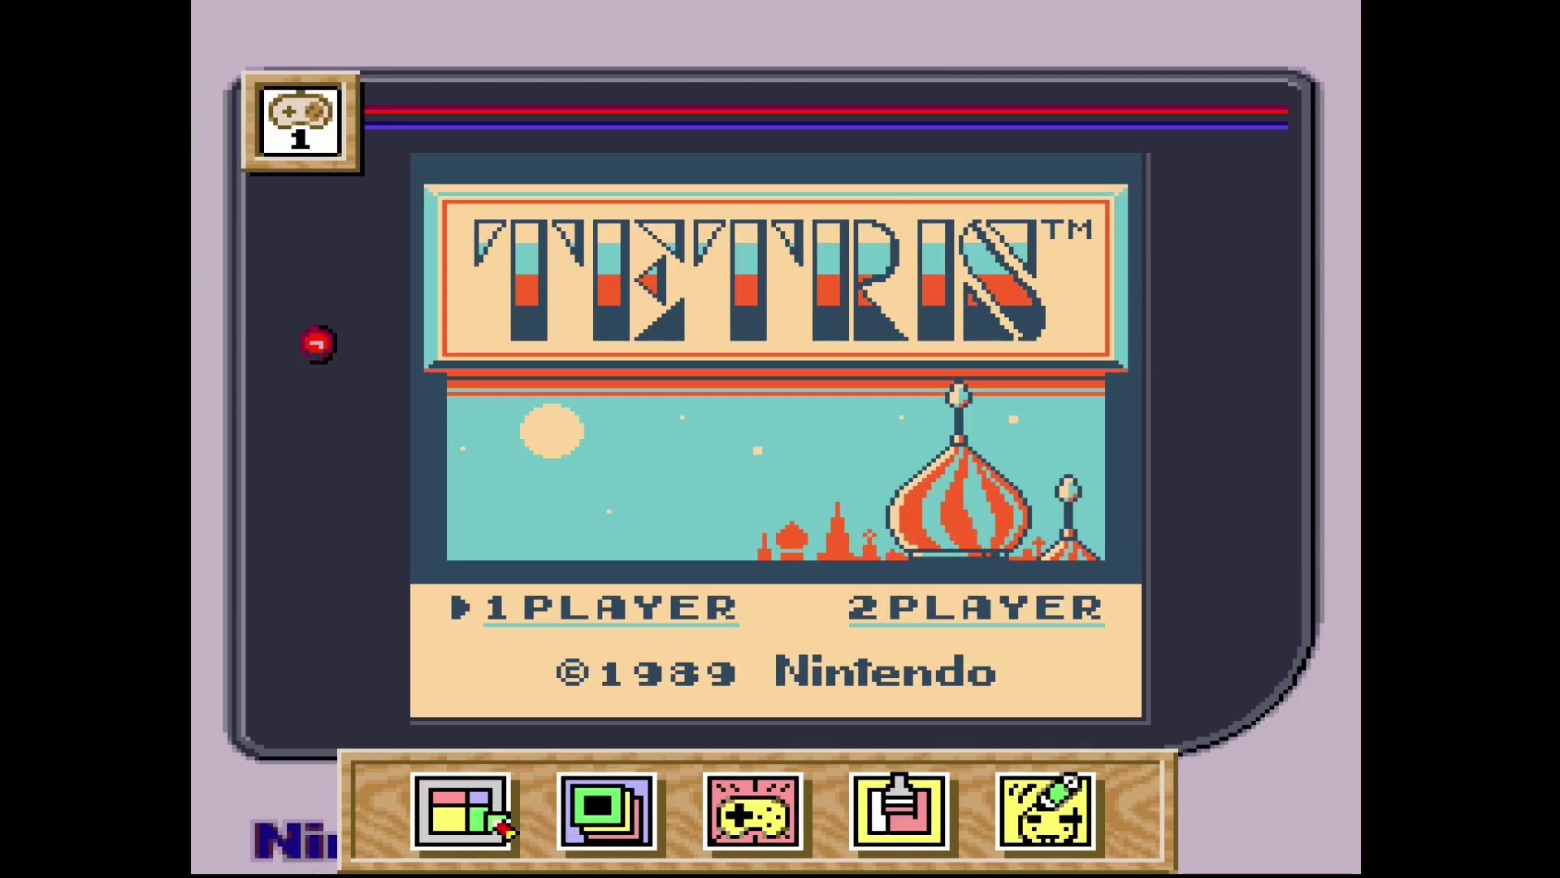
left_click(456, 825)
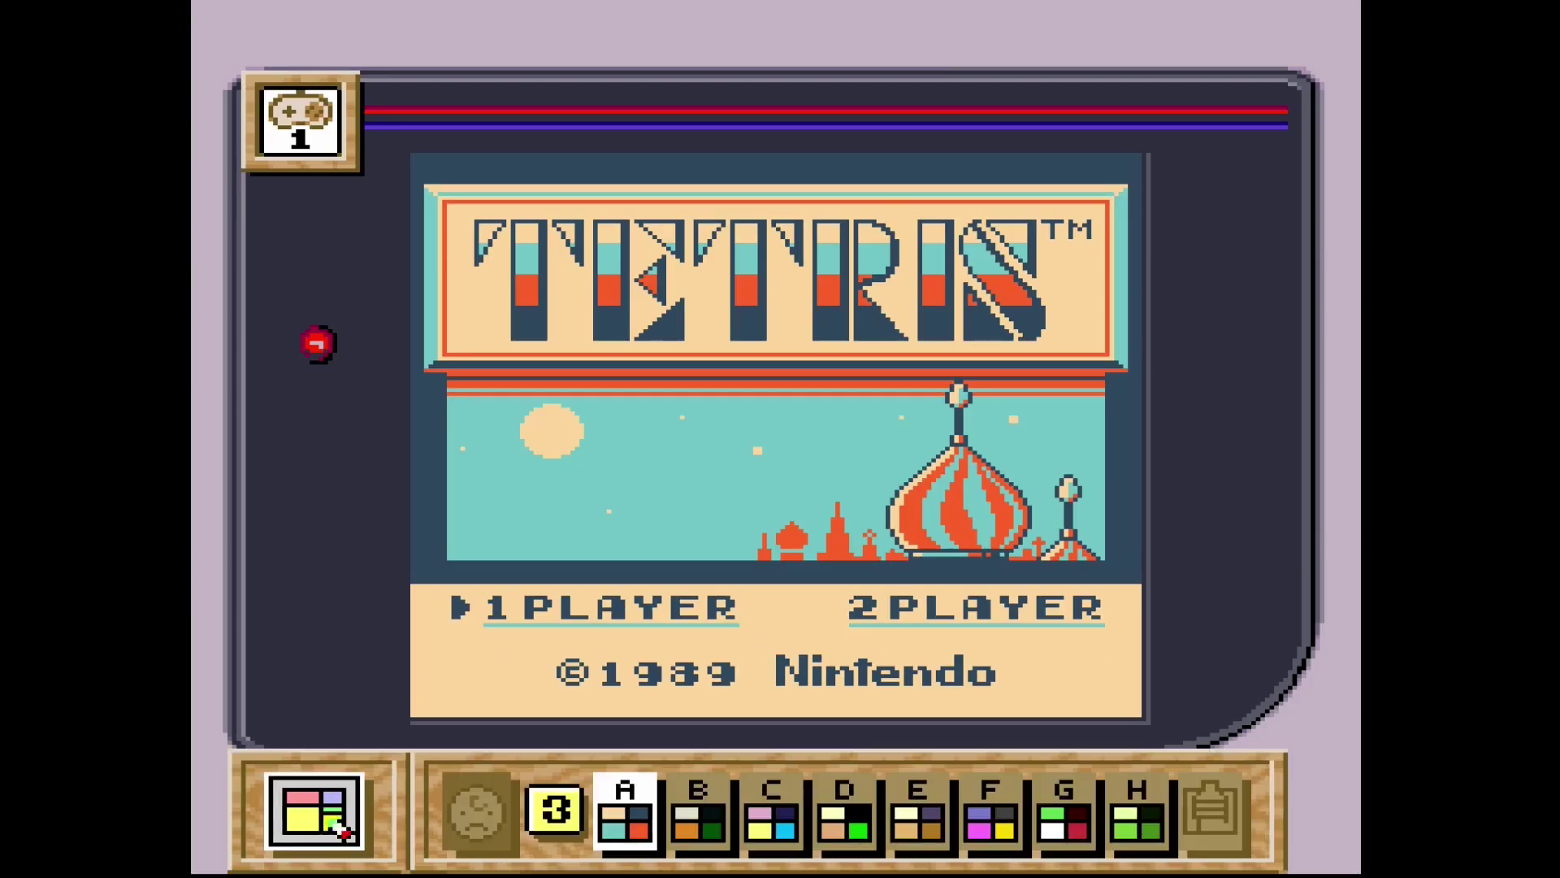
left_click(697, 819)
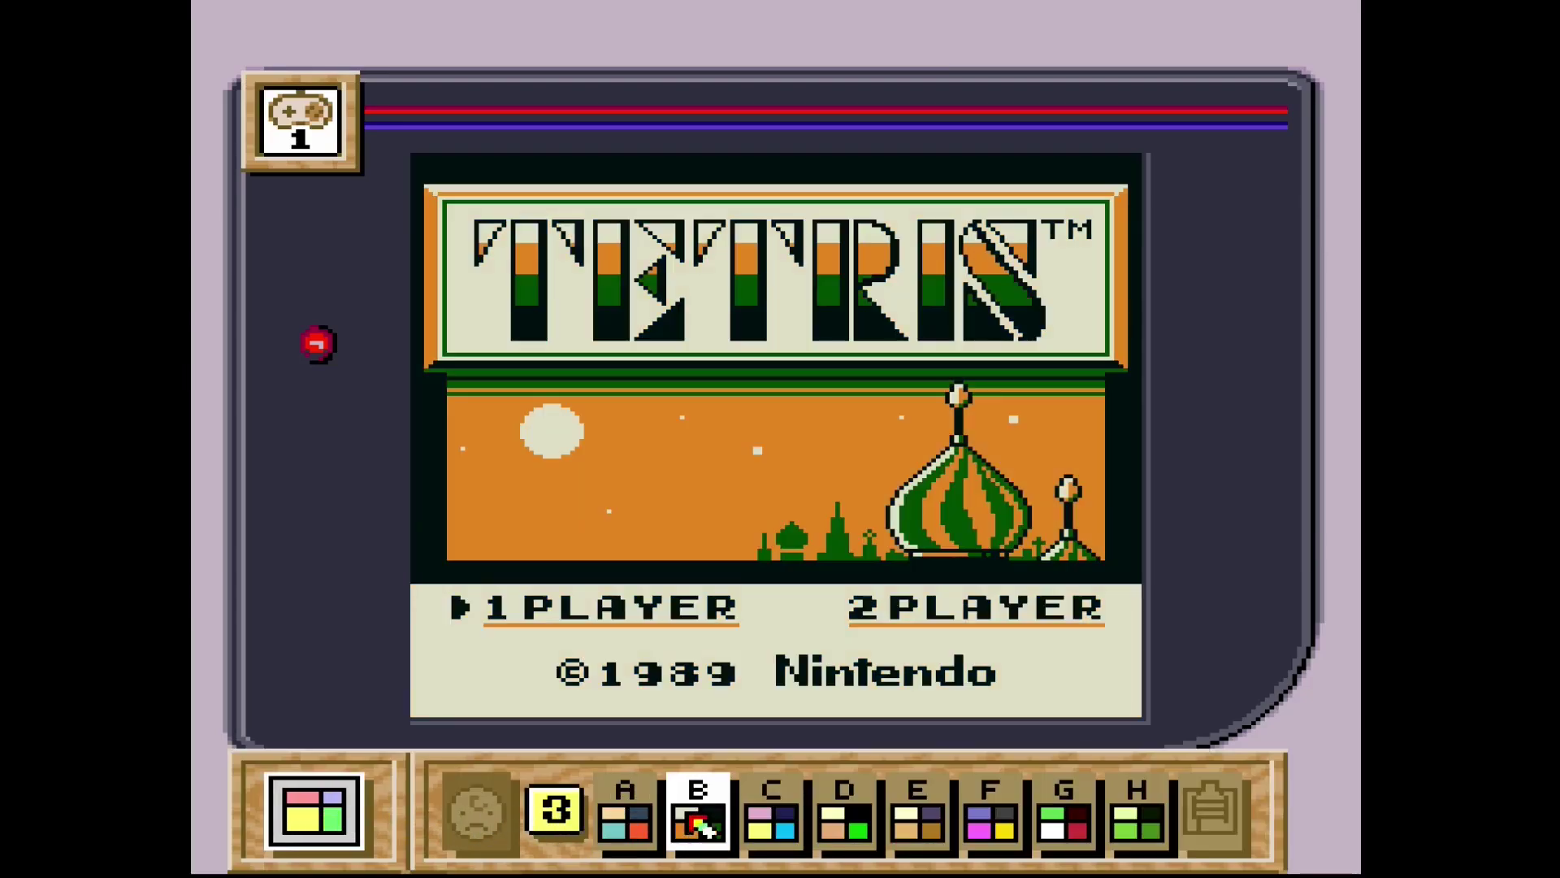
left_click(776, 820)
left_click(845, 820)
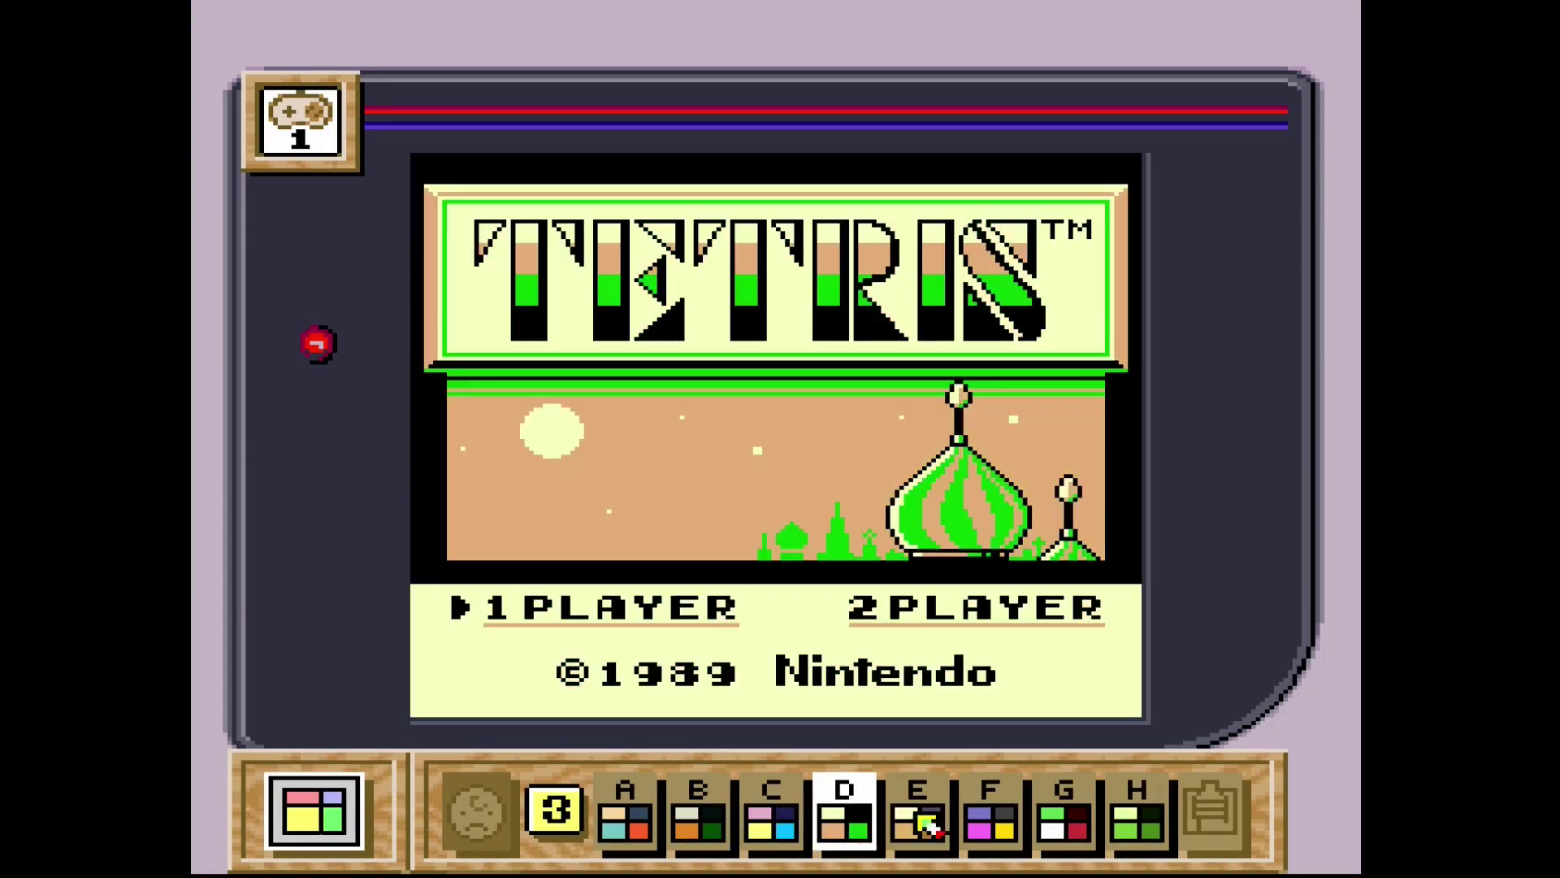
left_click(916, 821)
left_click(989, 821)
left_click(1060, 821)
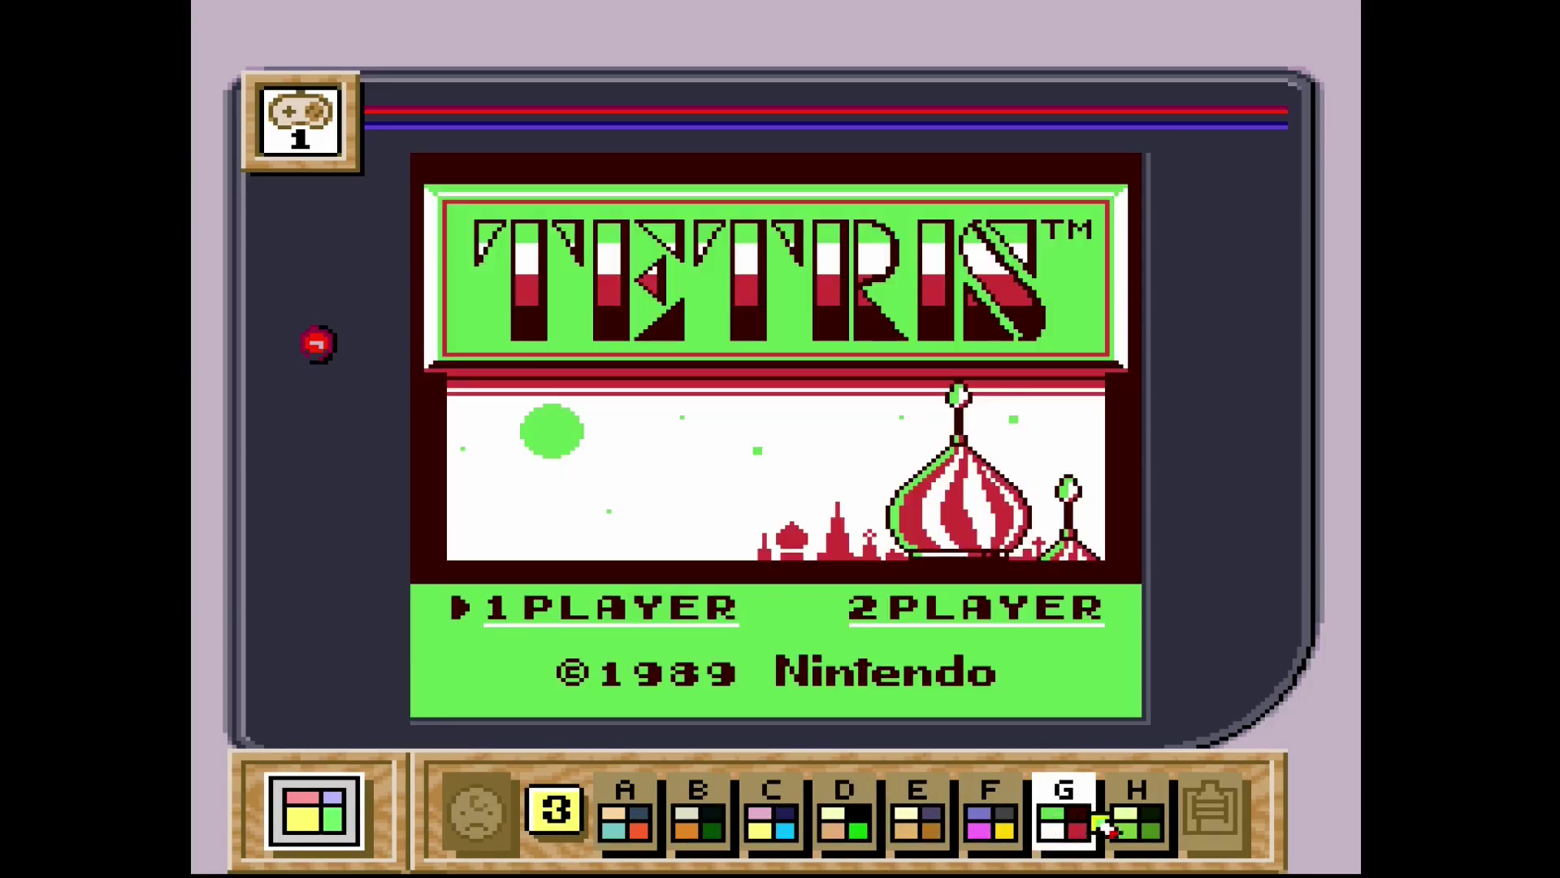
left_click(1137, 823)
left_click(1064, 820)
left_click(989, 820)
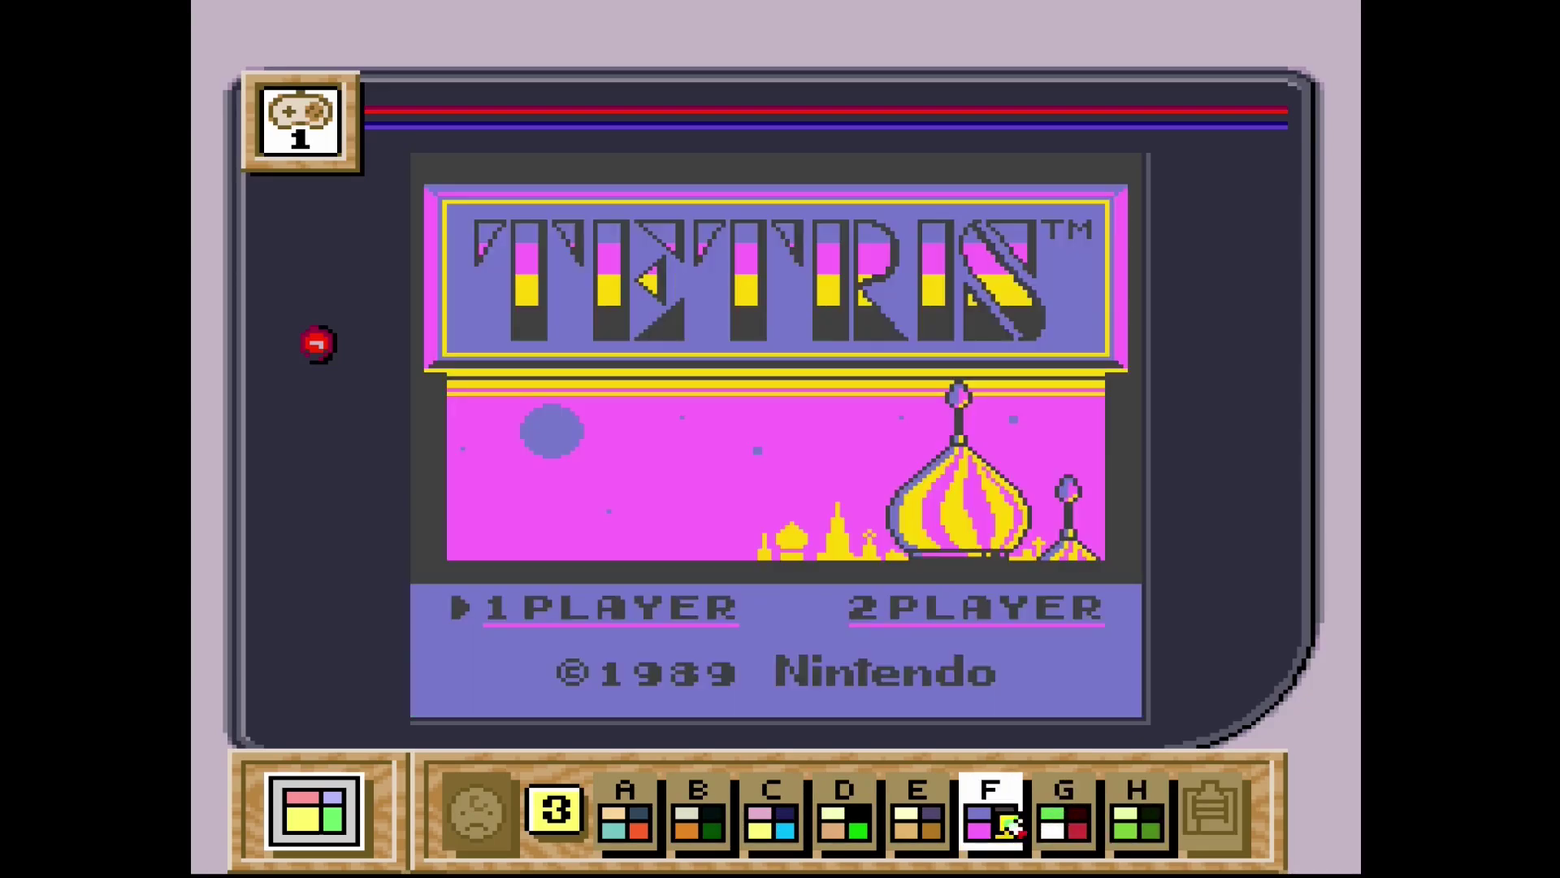
Switch to palette page 4 and try palettes A through H, ending on olive-green H.
left_click(552, 810)
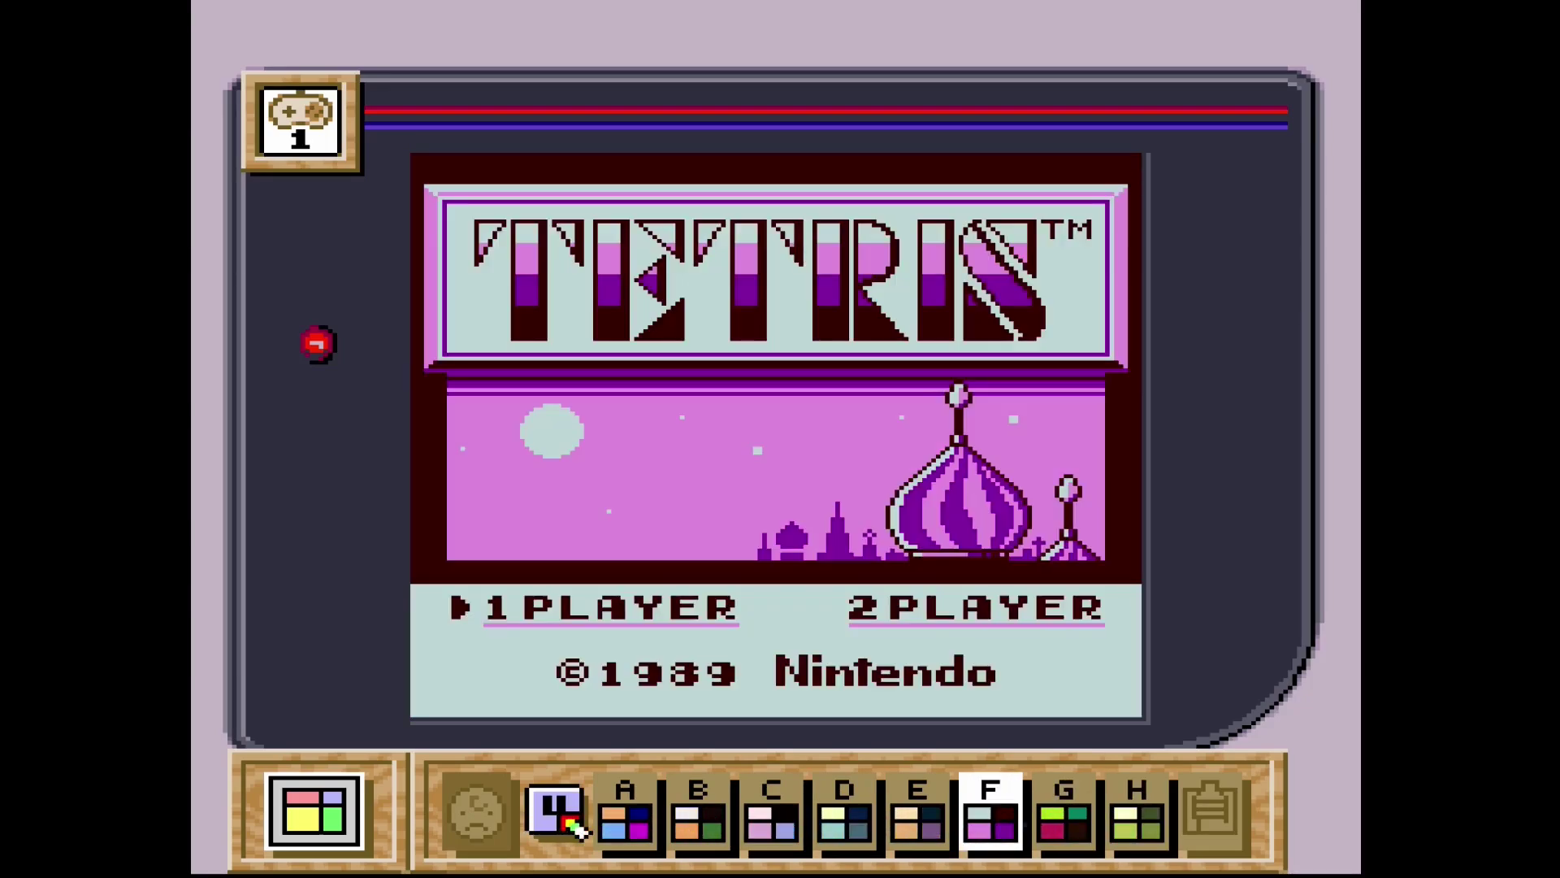
left_click(644, 825)
left_click(709, 822)
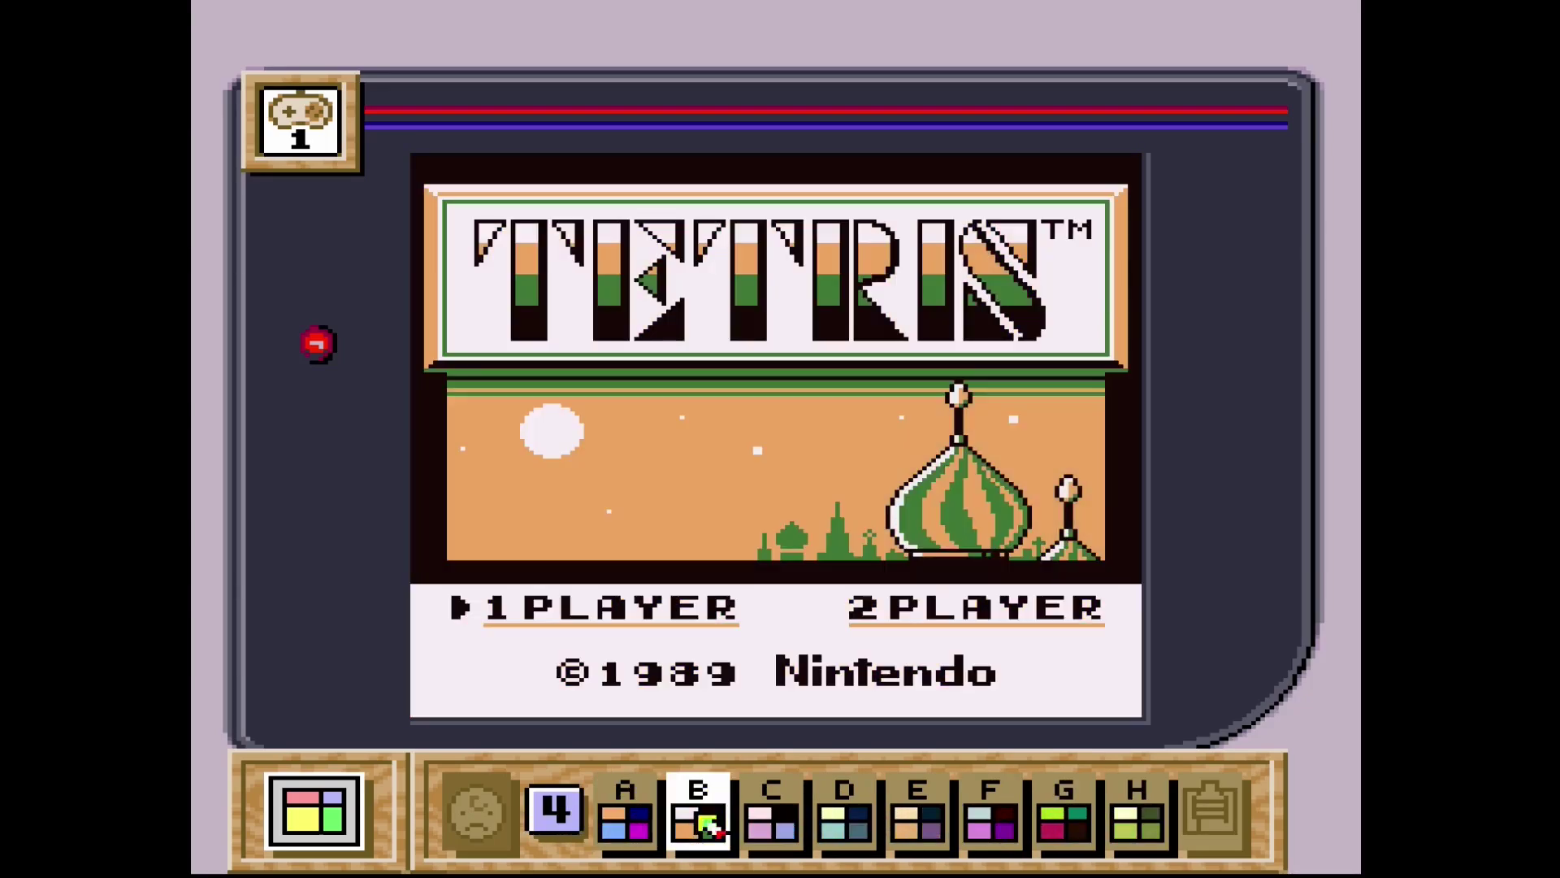
left_click(779, 825)
left_click(846, 825)
left_click(920, 824)
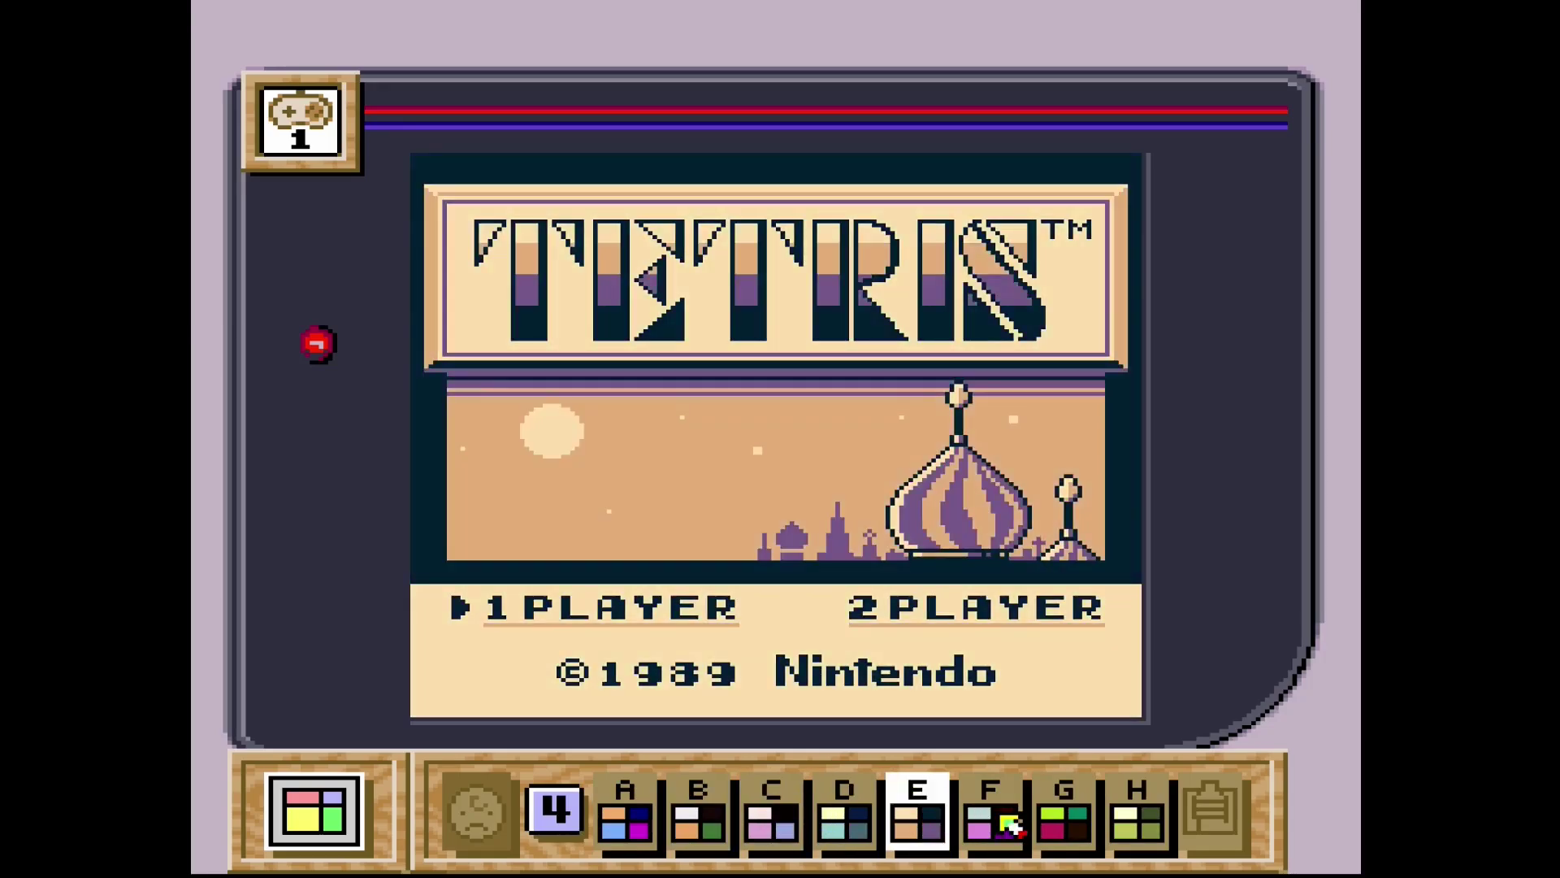
left_click(993, 825)
left_click(1065, 825)
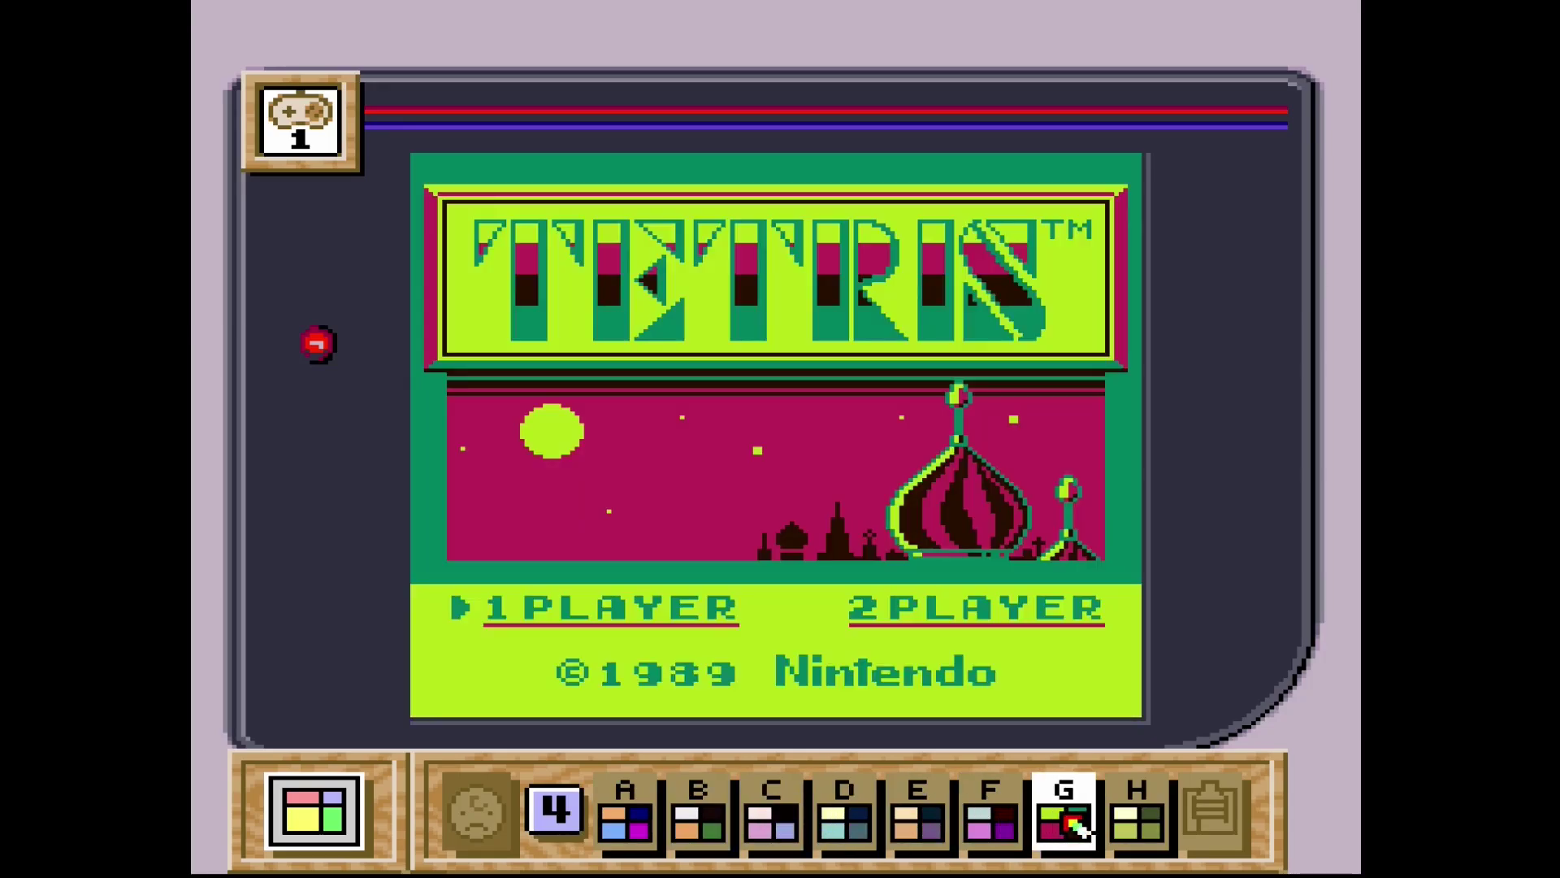
left_click(1140, 824)
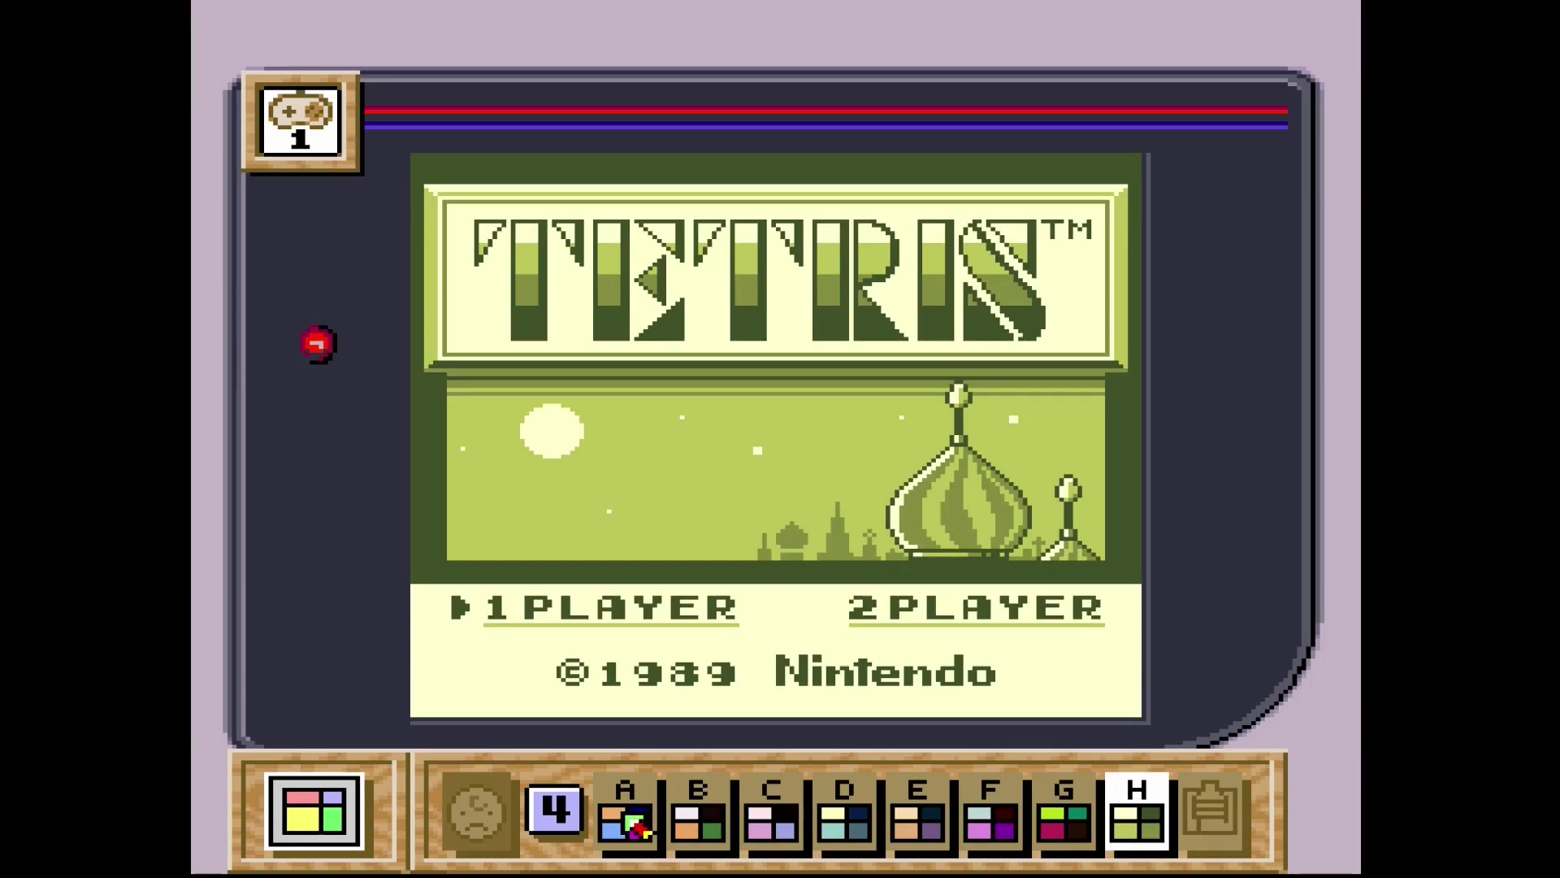
Quit and confirm leaving the Super Gameboy core, then play the Tetris cartridge directly.
key("Escape")
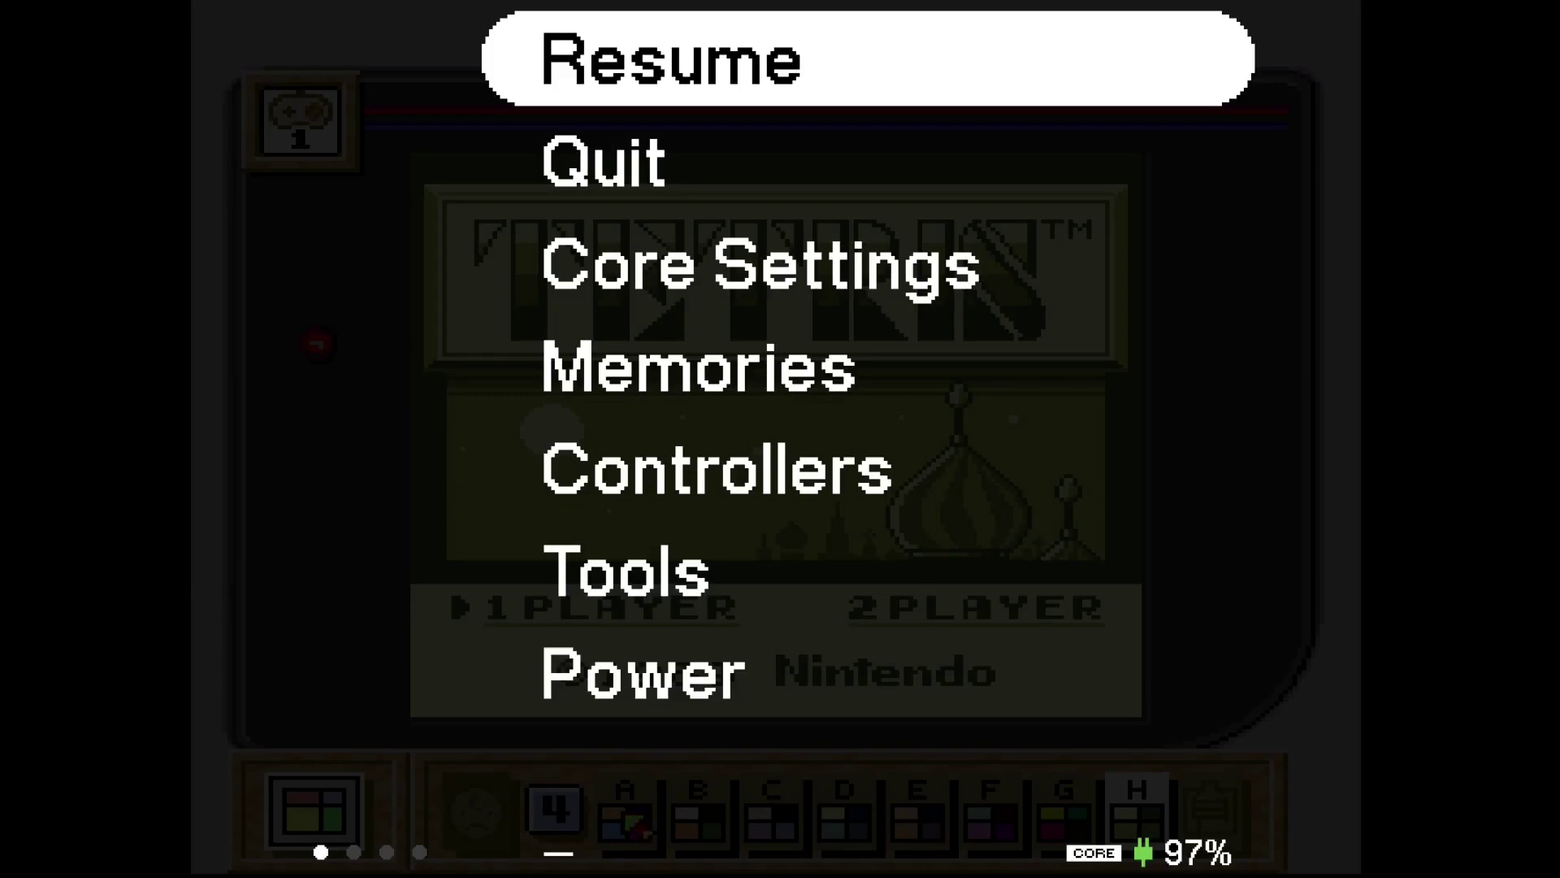
key("Down")
key("Return")
key("Up")
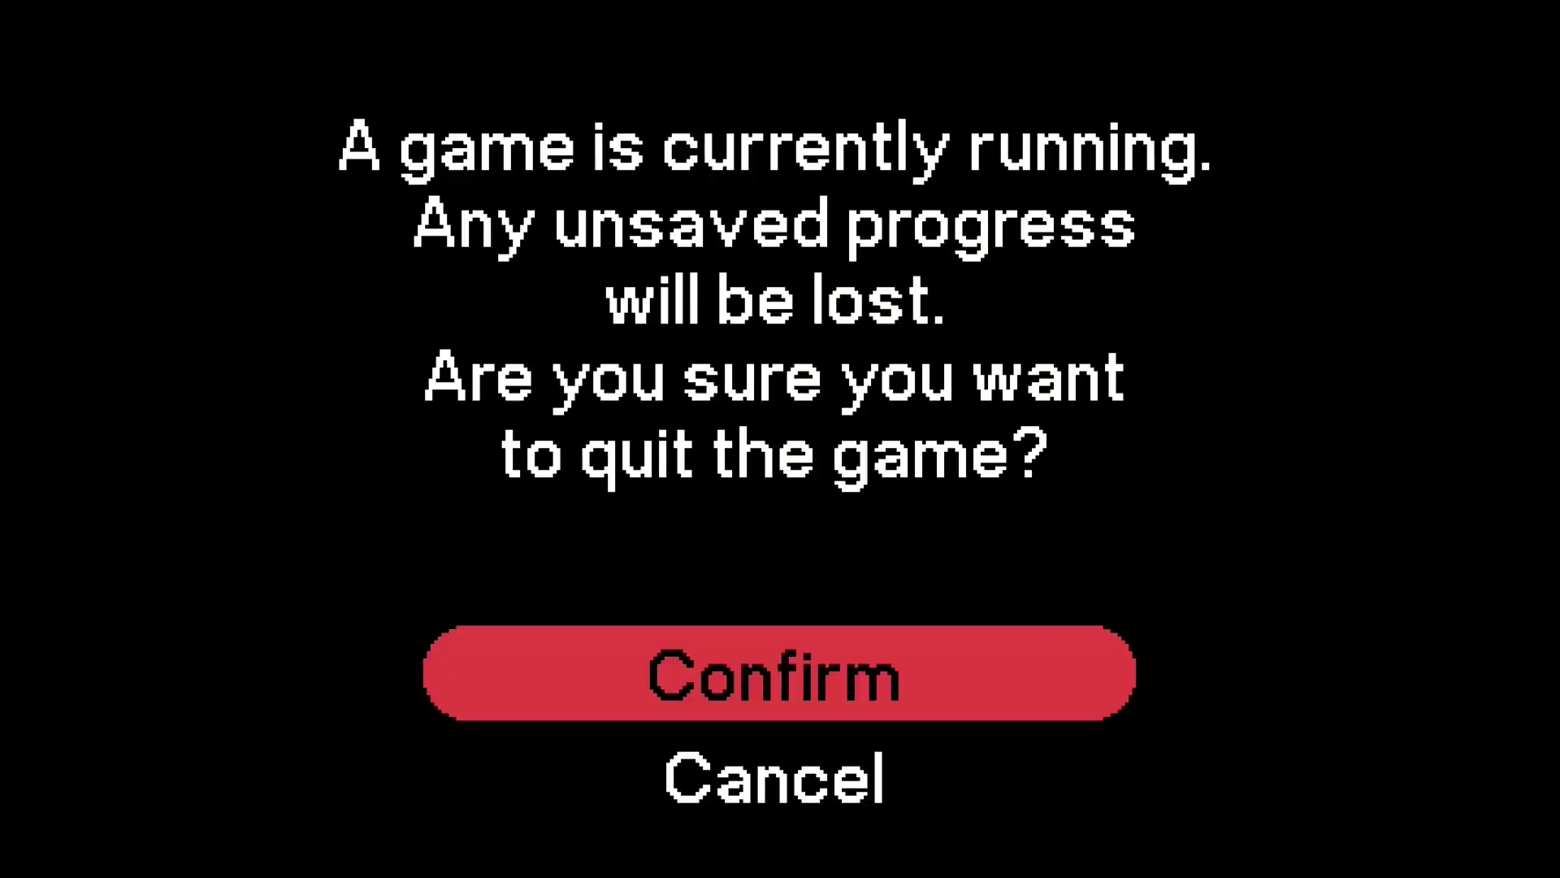
key("Return")
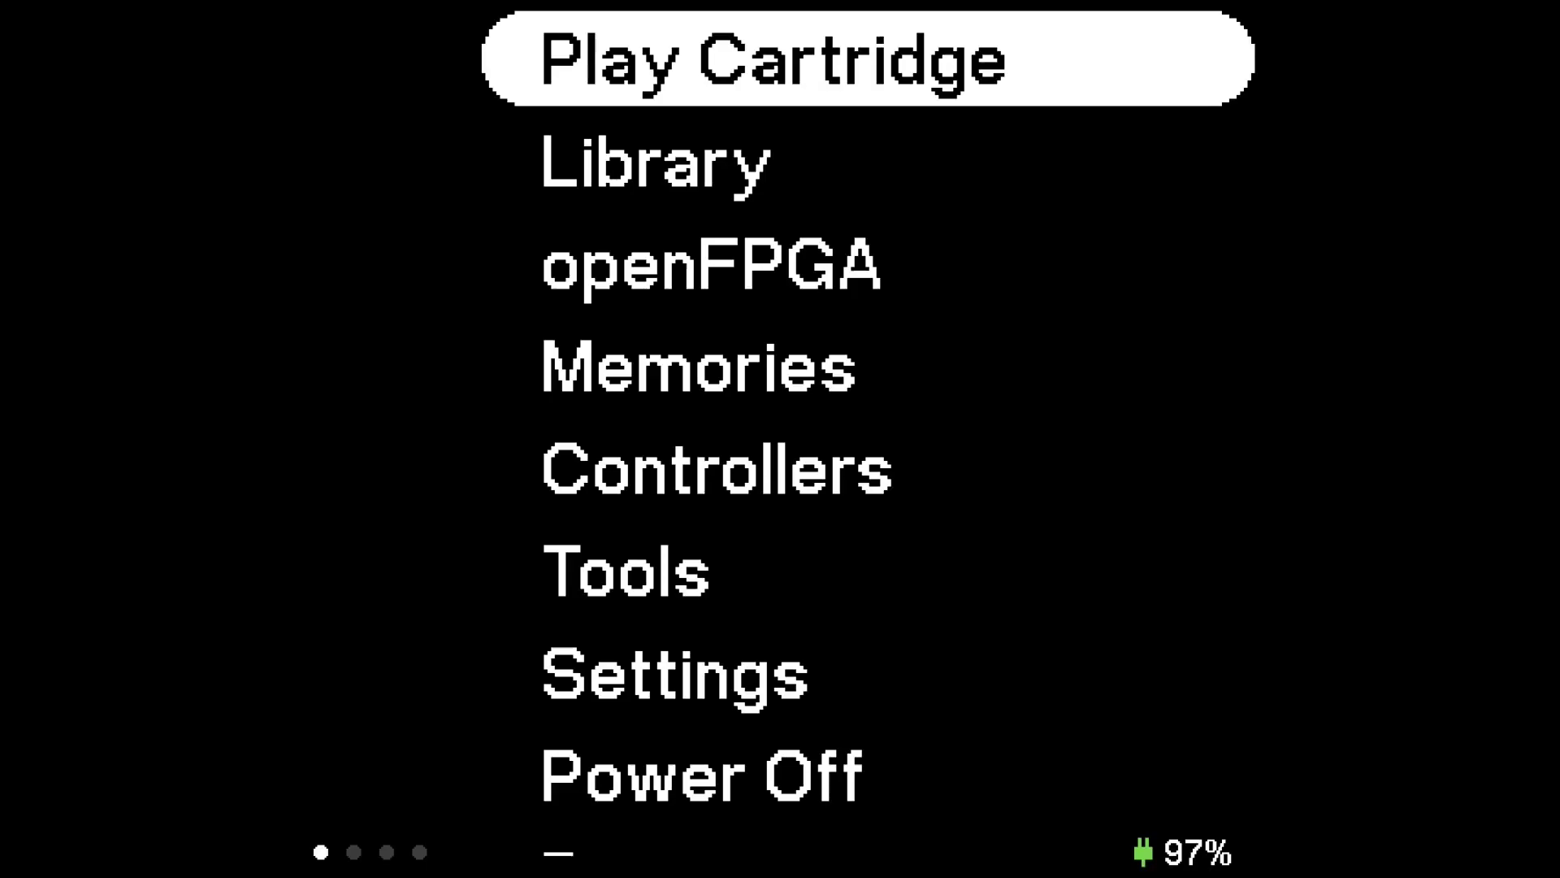
key("Return")
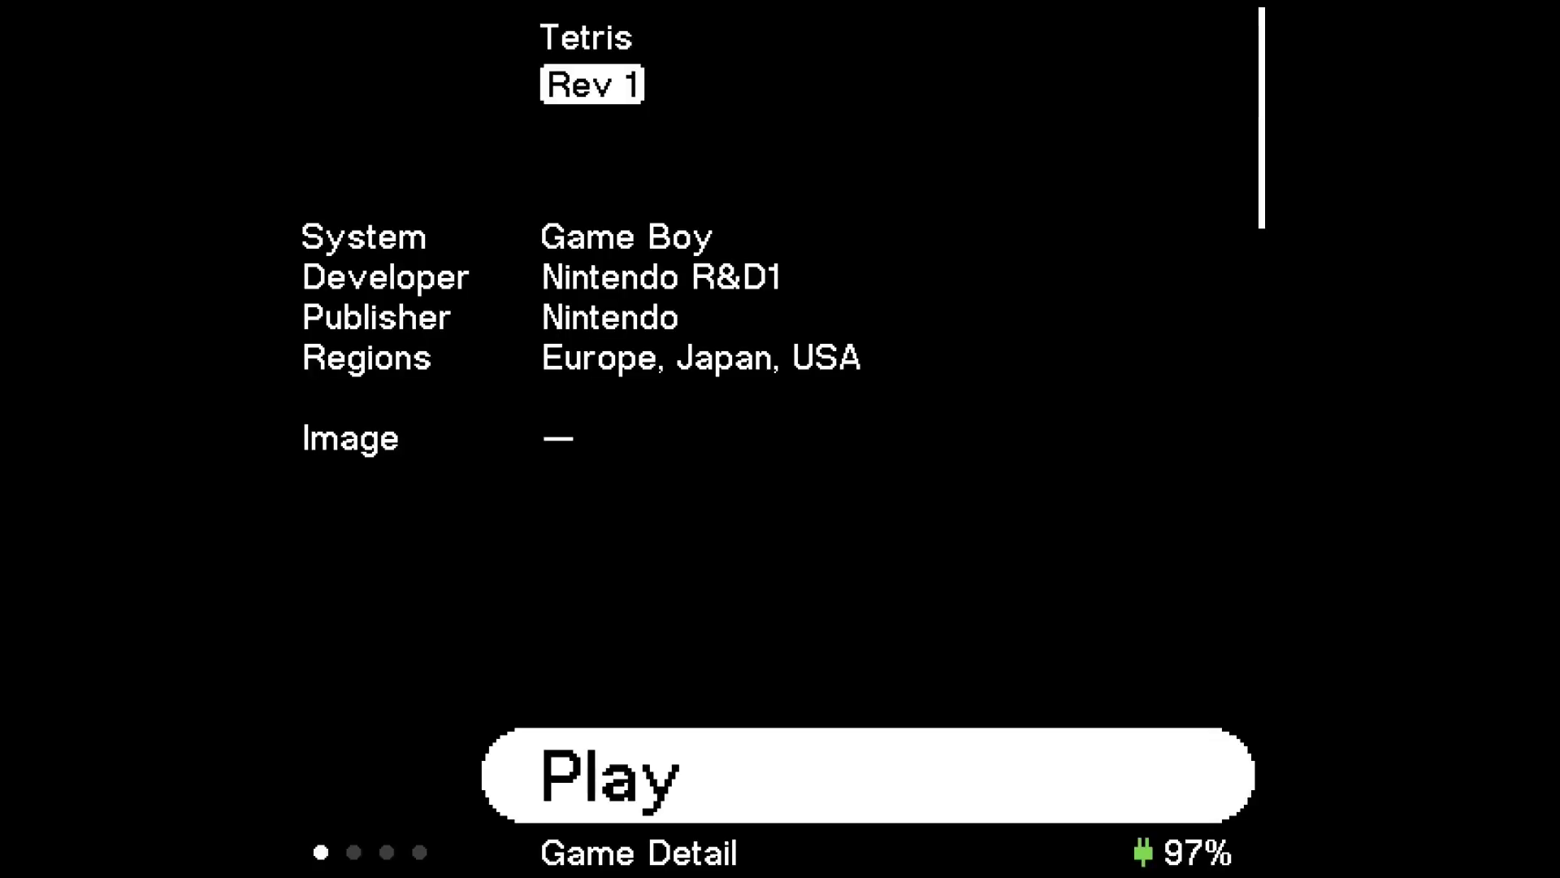
key("Return")
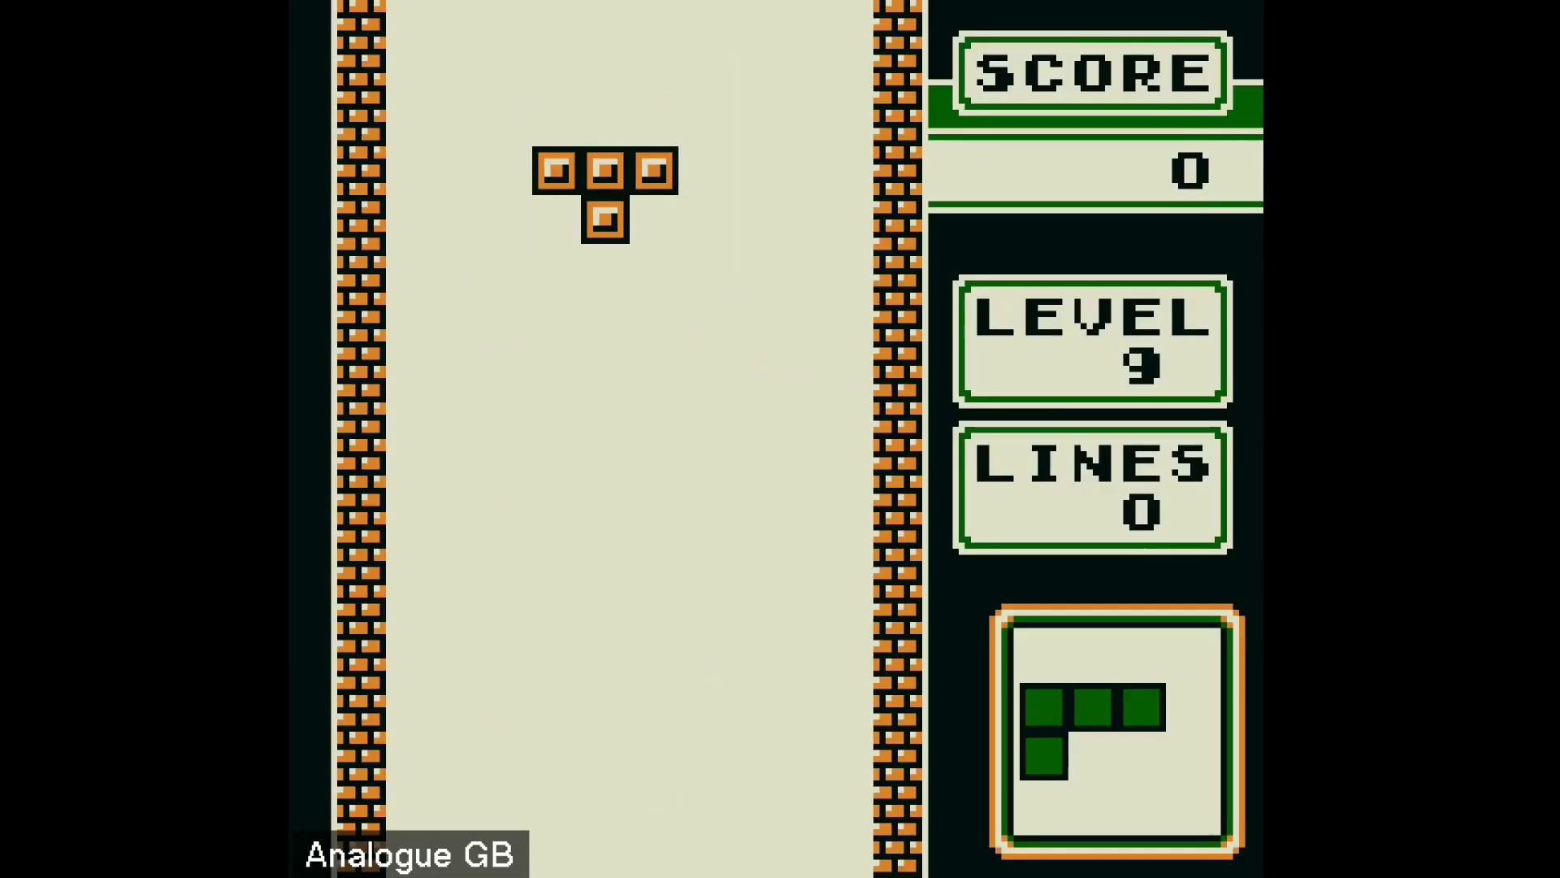
Drop the T piece, then open Settings > Pocket > Systems > GB Color Palettes.
key("Up")
key("Up")
key("Left")
key("Left")
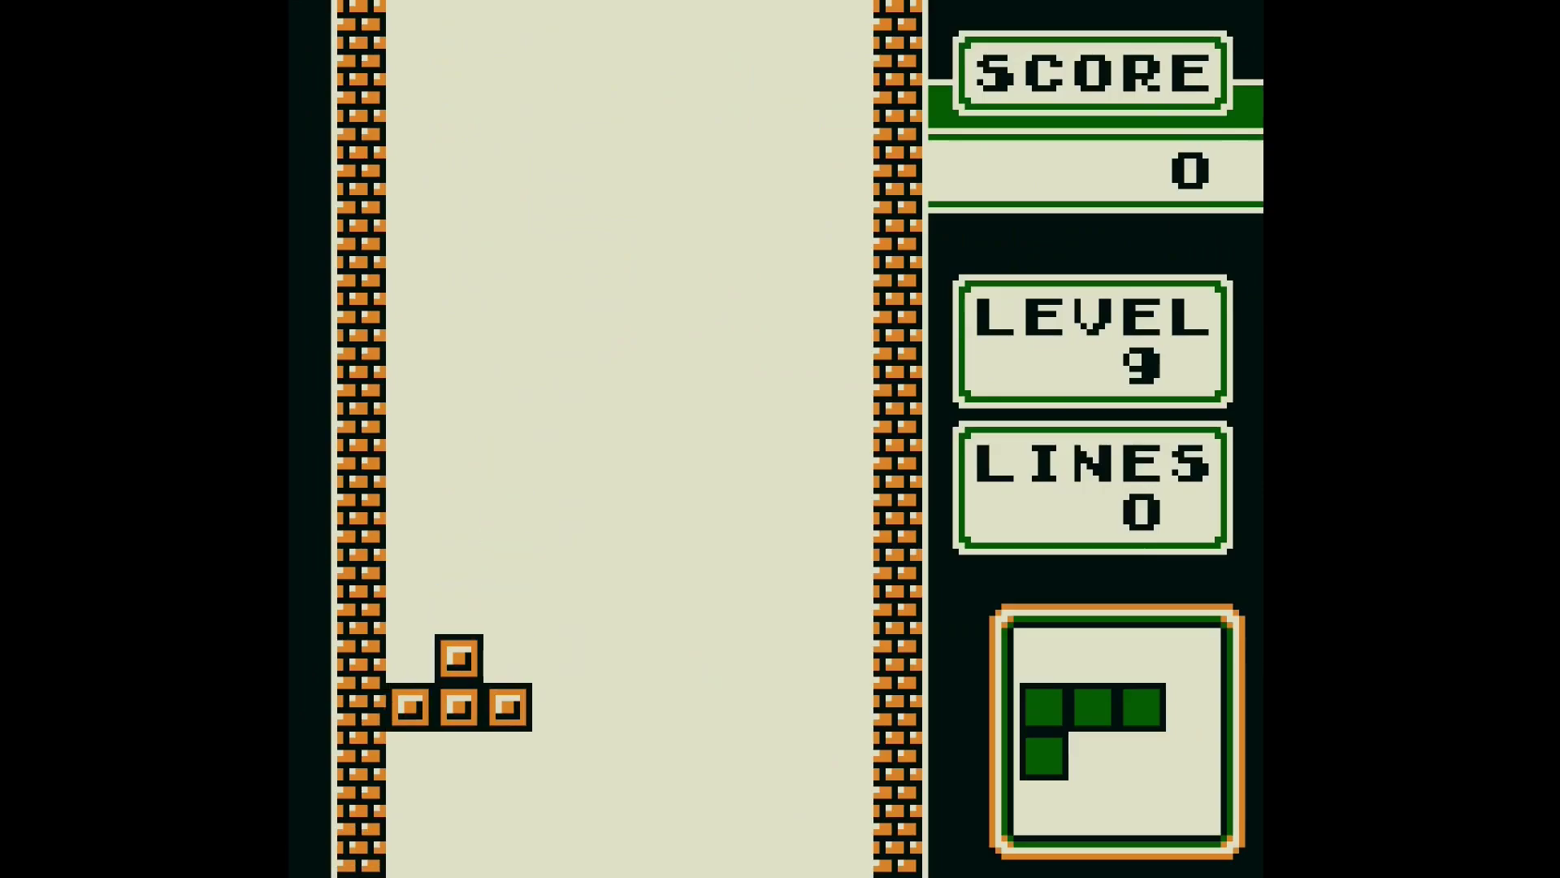
key("Escape")
key("Down")
key("Down")
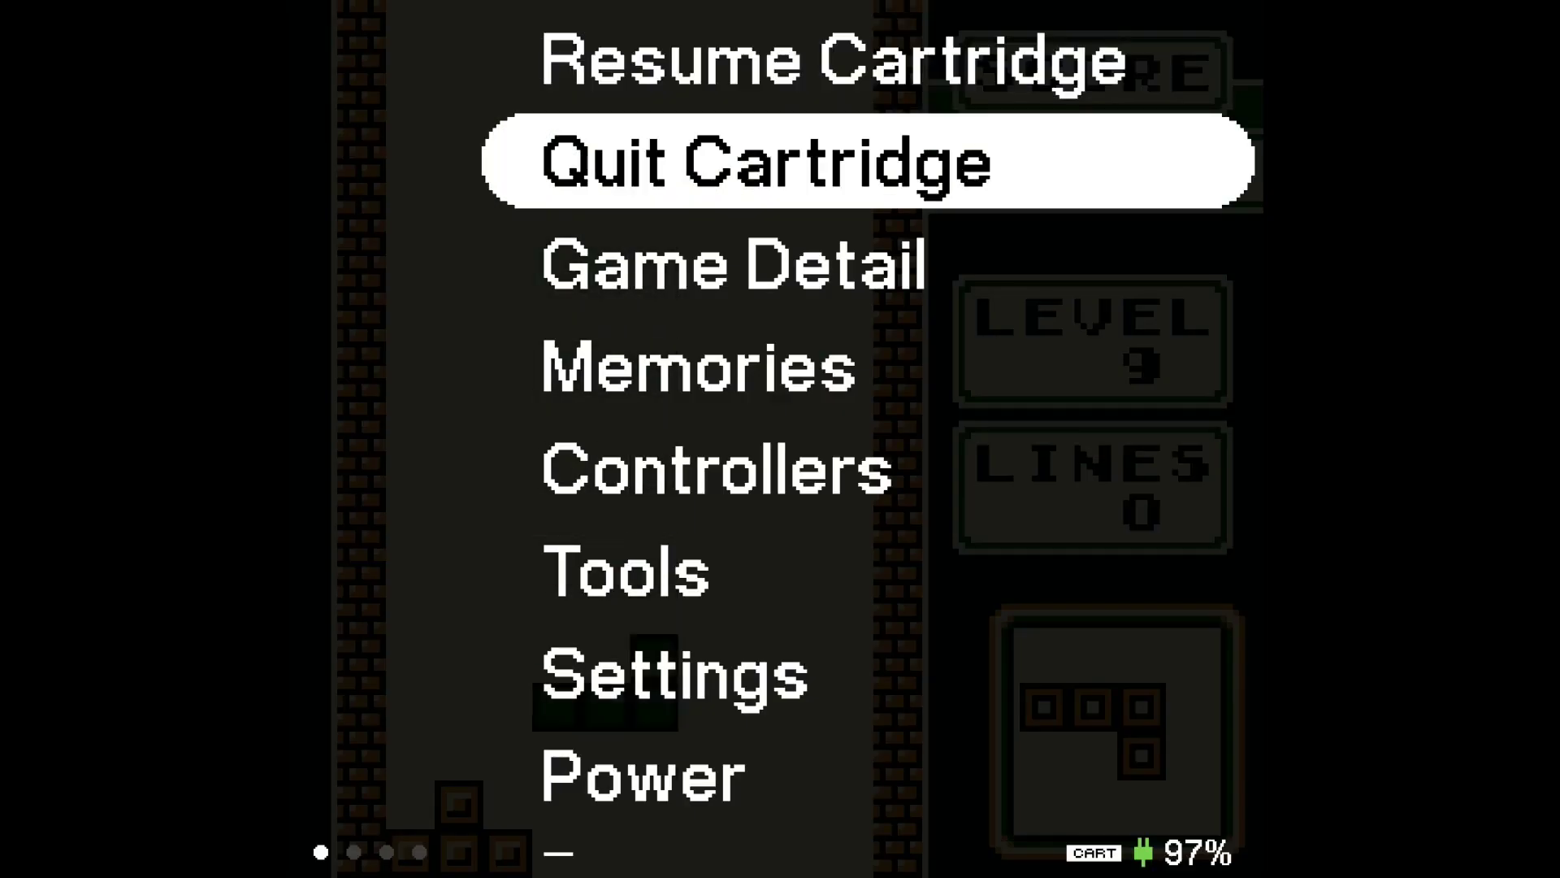
key("Down")
key("Down")
key("Down")
key("Down")
key("Return")
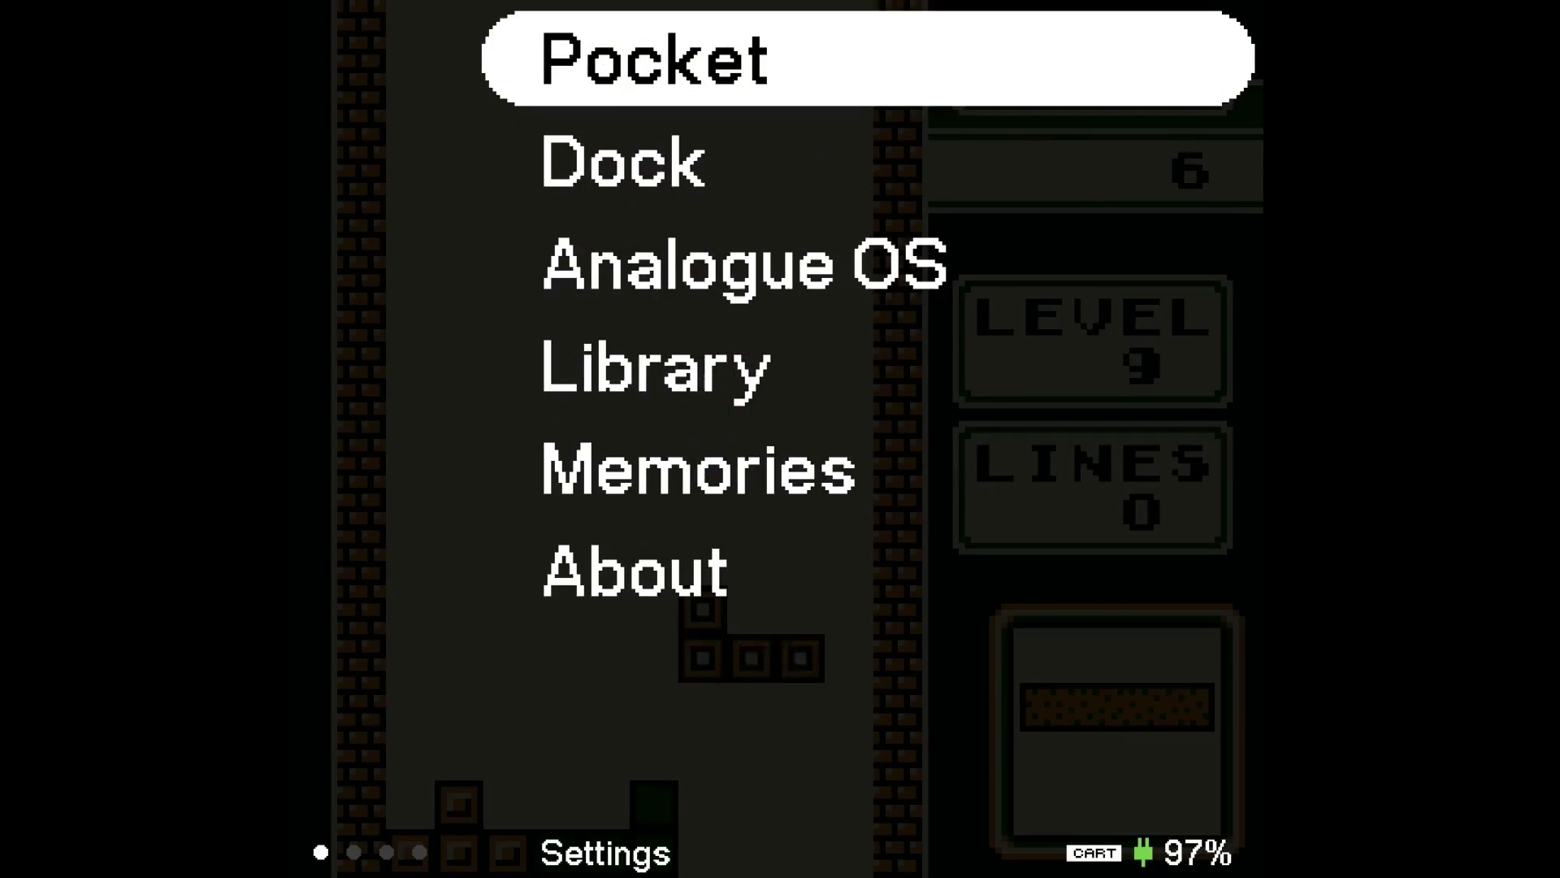
key("Return")
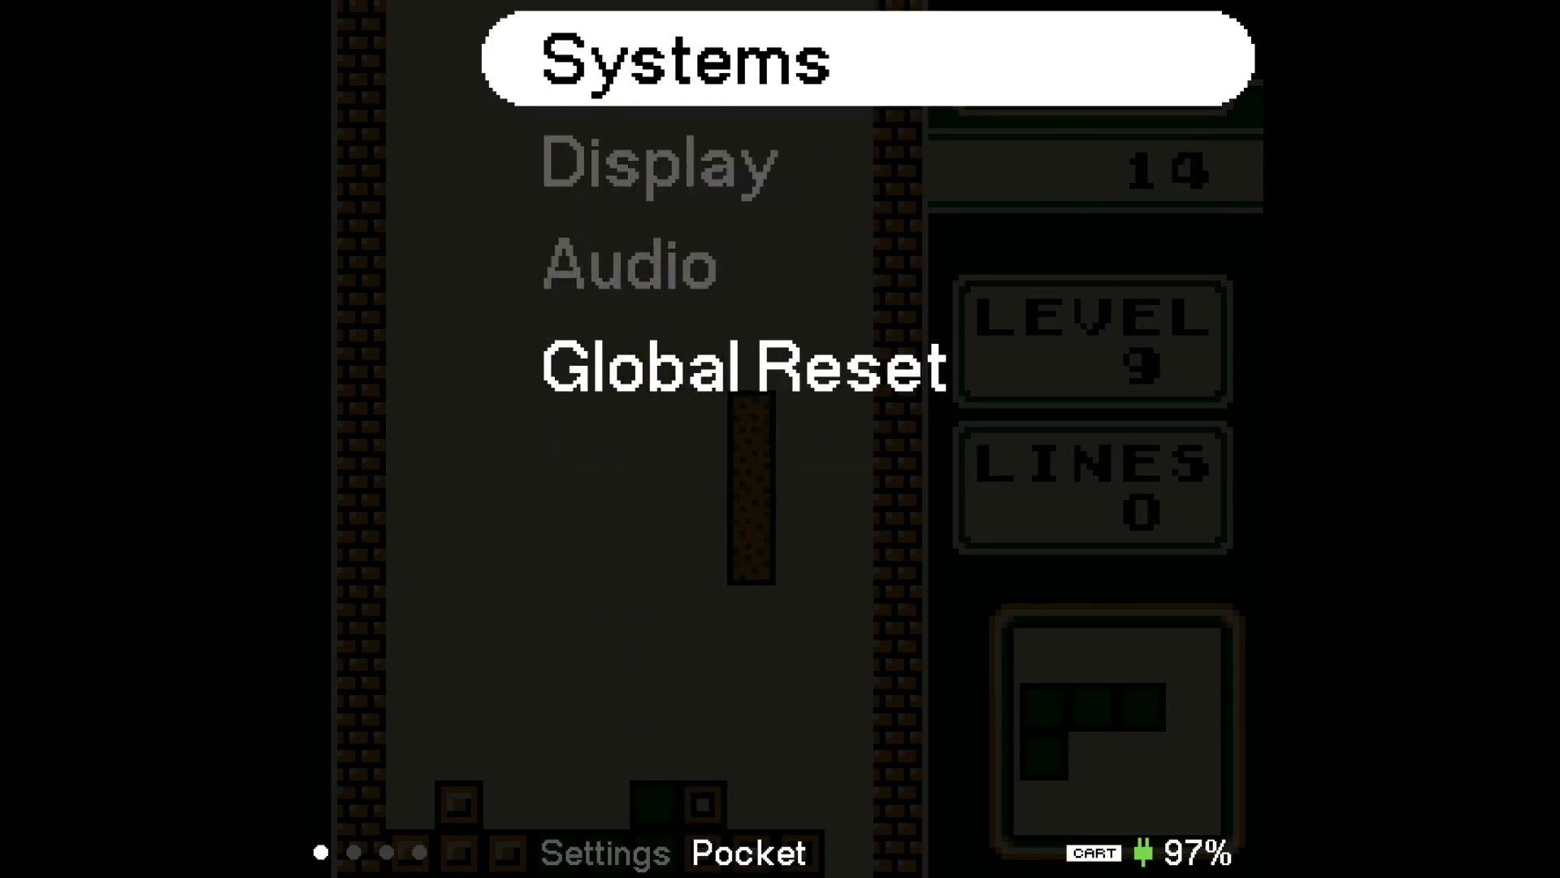
key("Return")
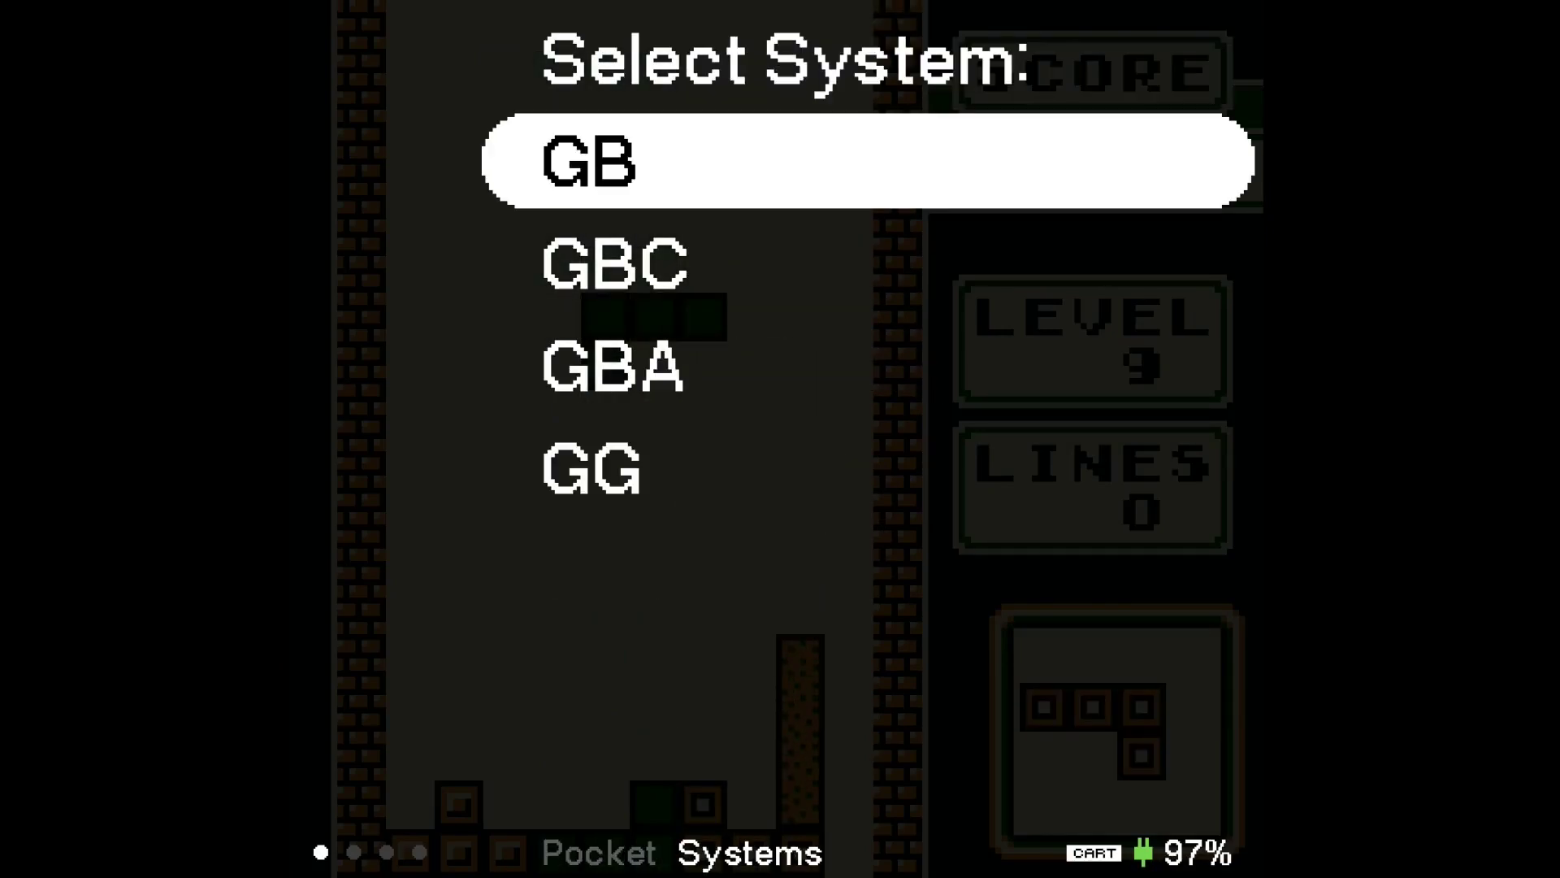
key("Return")
key("Return")
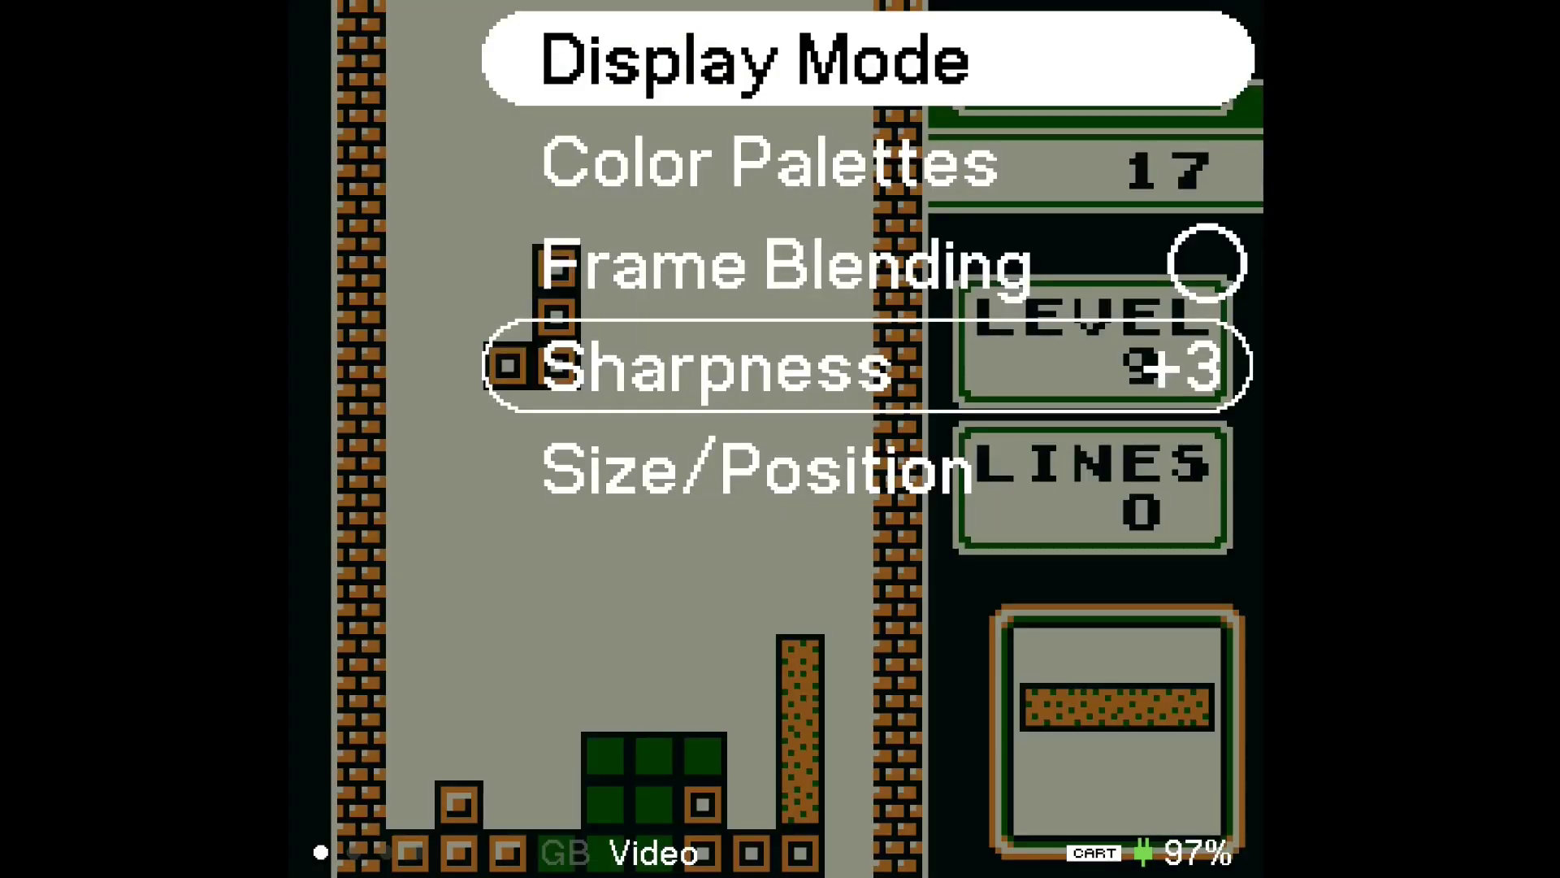
key("Down")
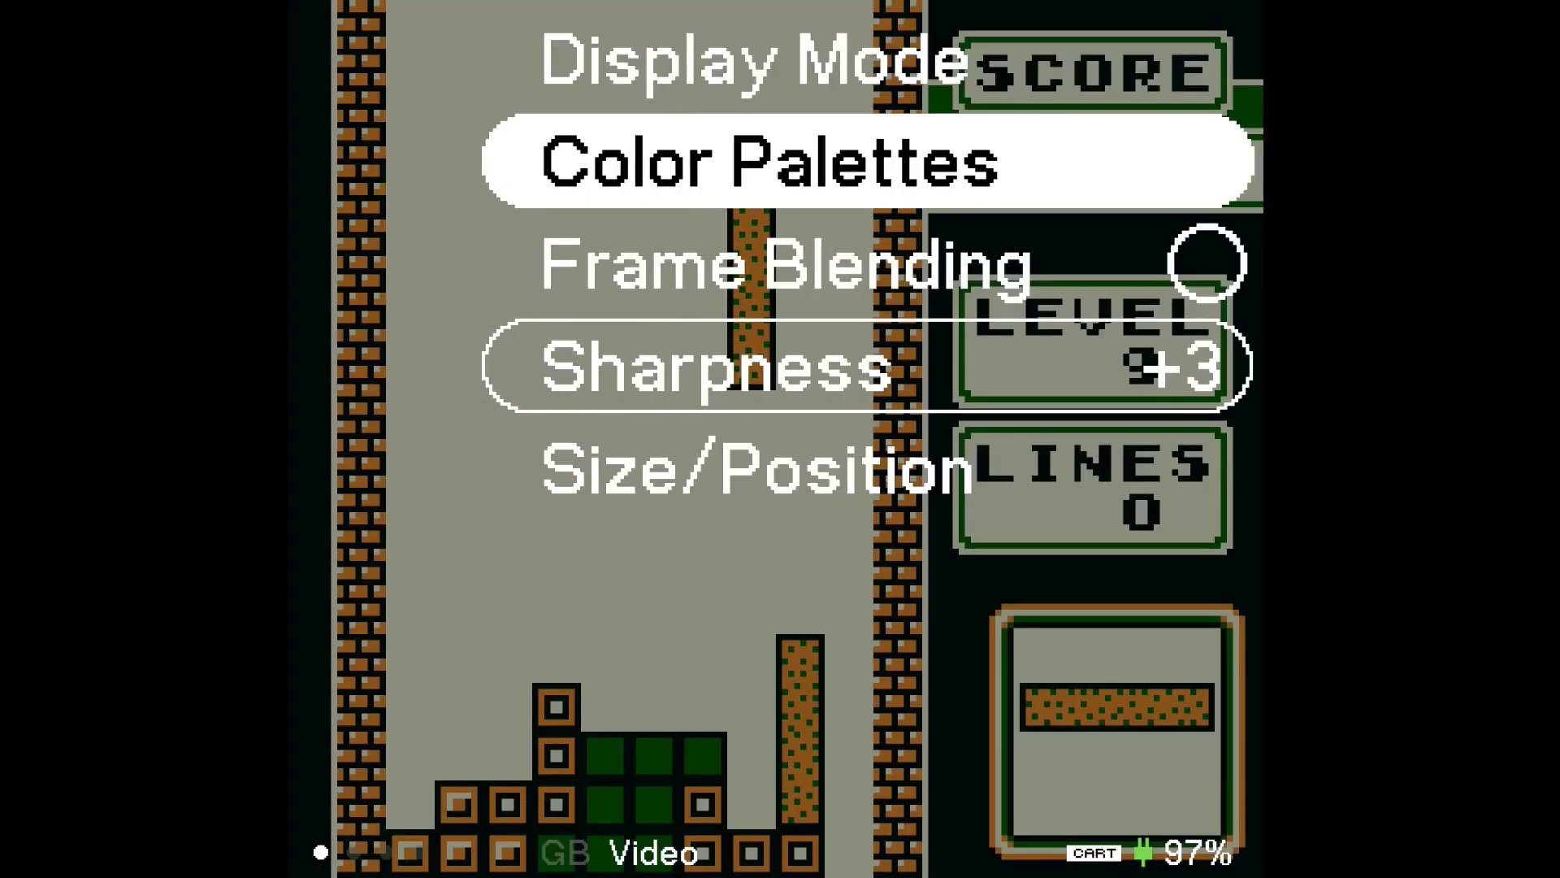
key("Return")
Apply Mint, Blue, Green and Purple palettes in turn, finishing with Custom.
key("Down")
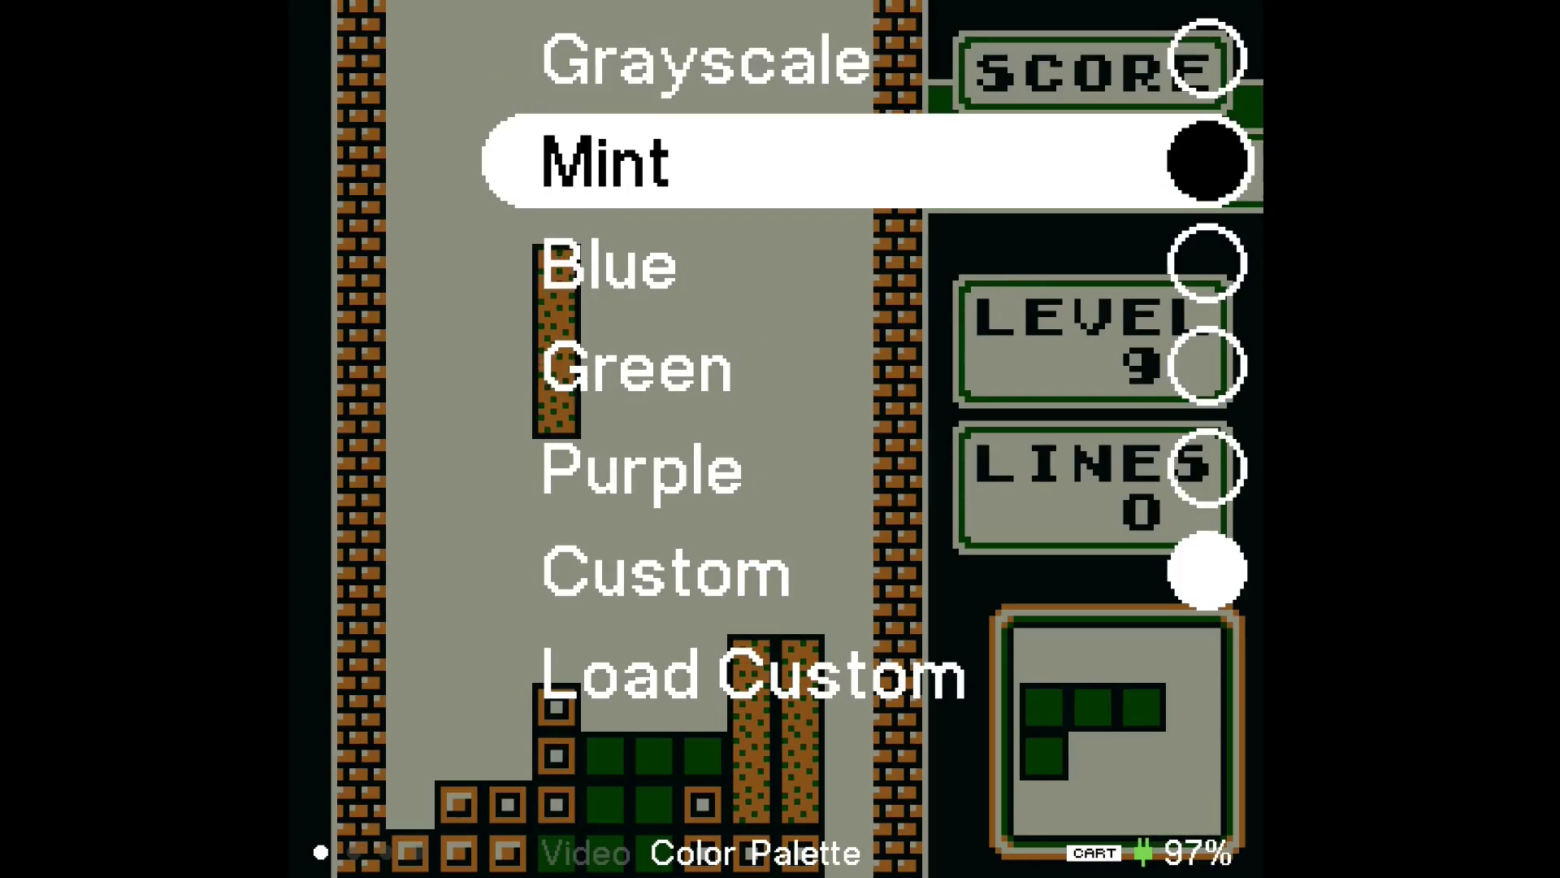
key("Return")
key("Down")
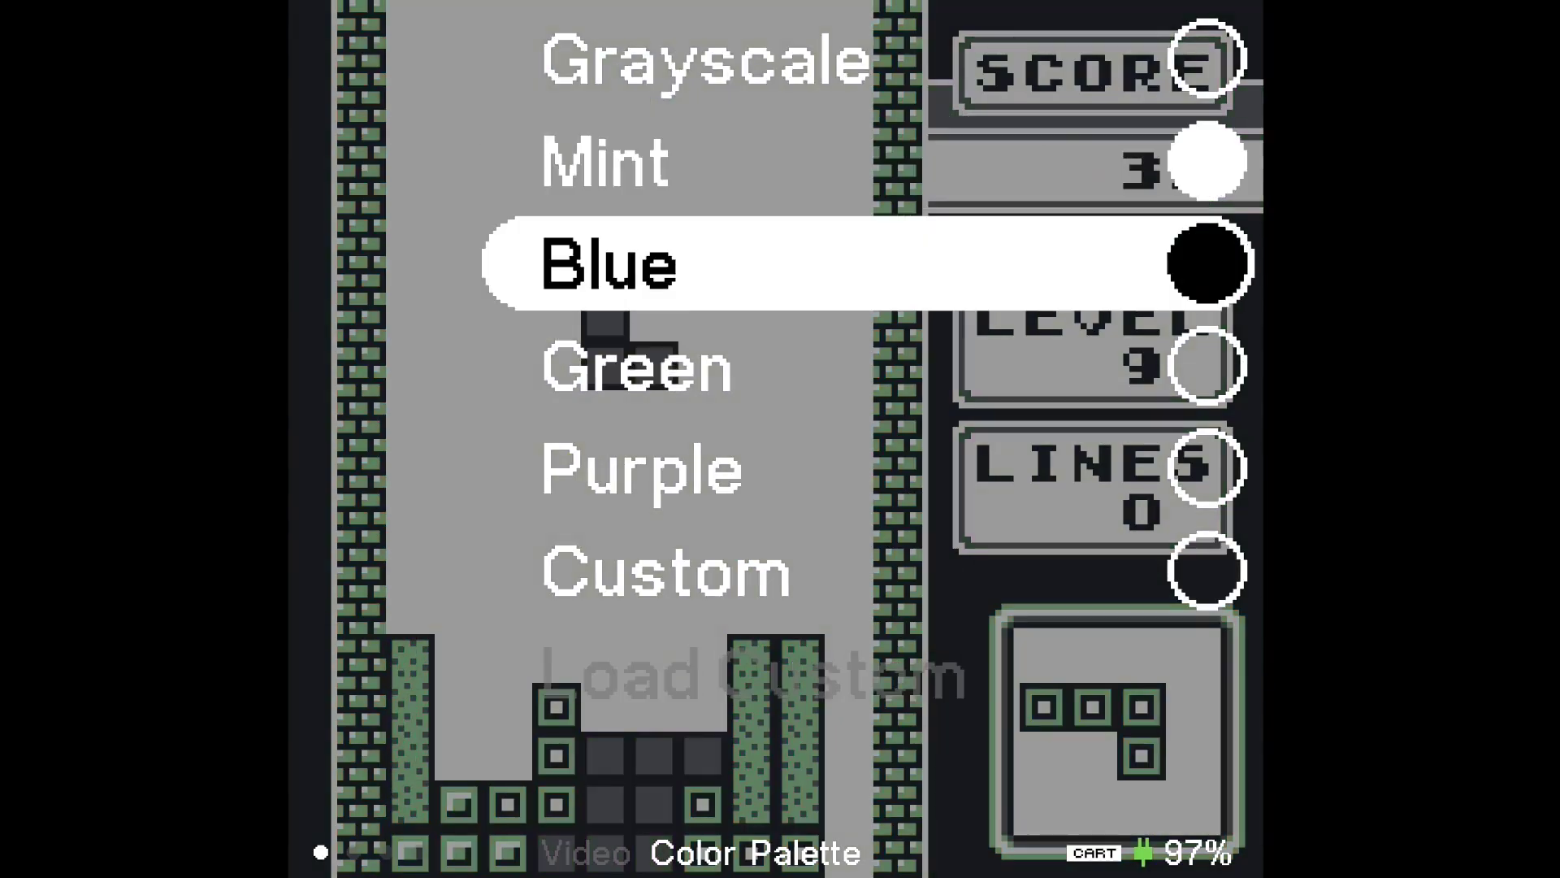
key("Return")
key("Down")
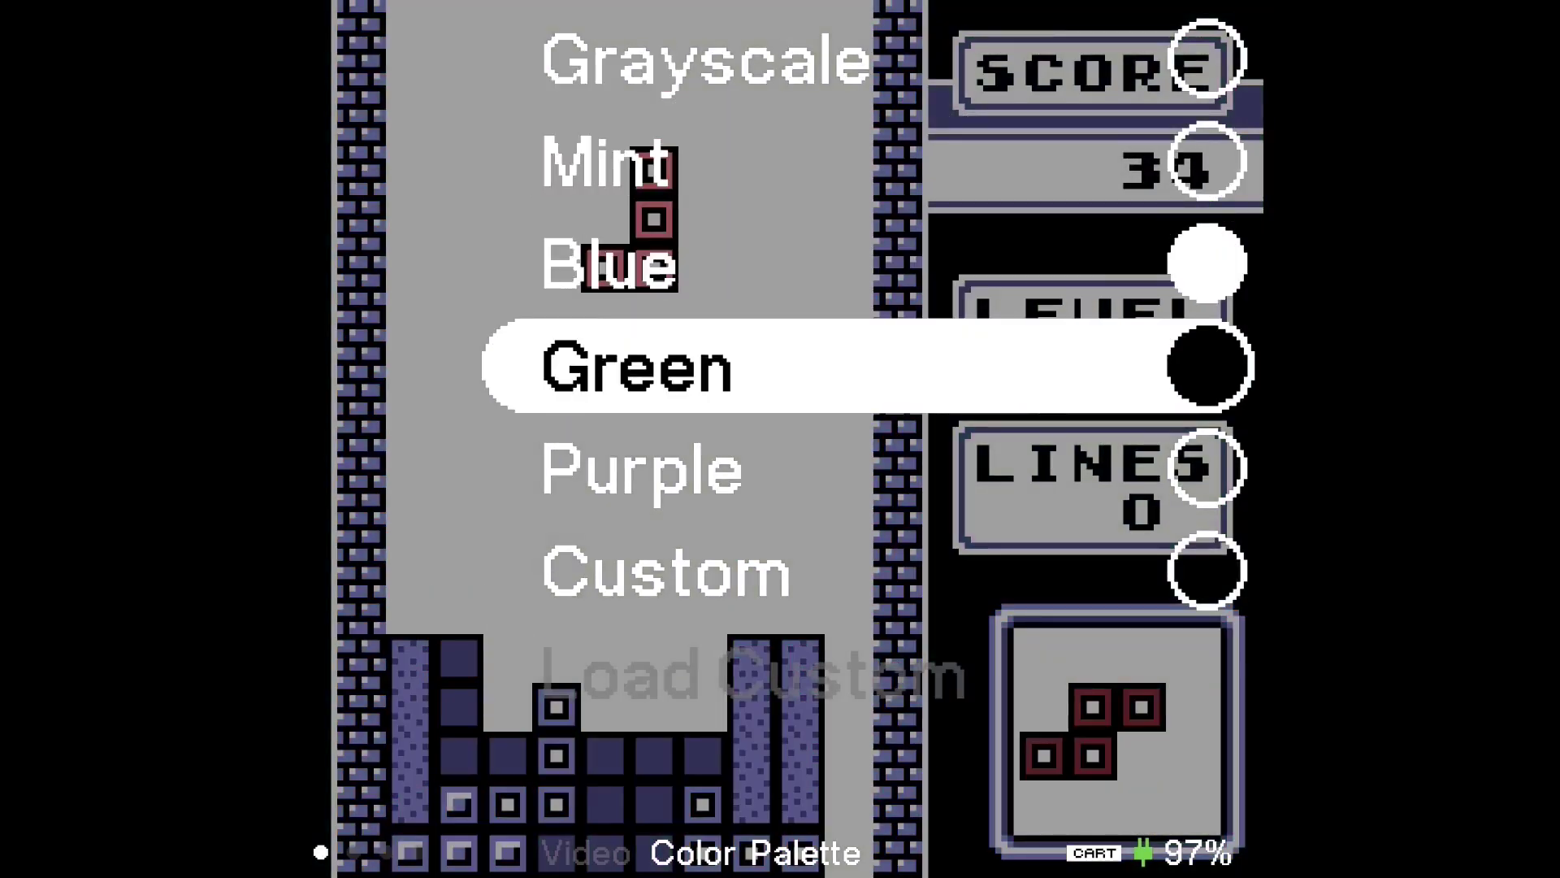
key("Return")
key("Down")
key("Return")
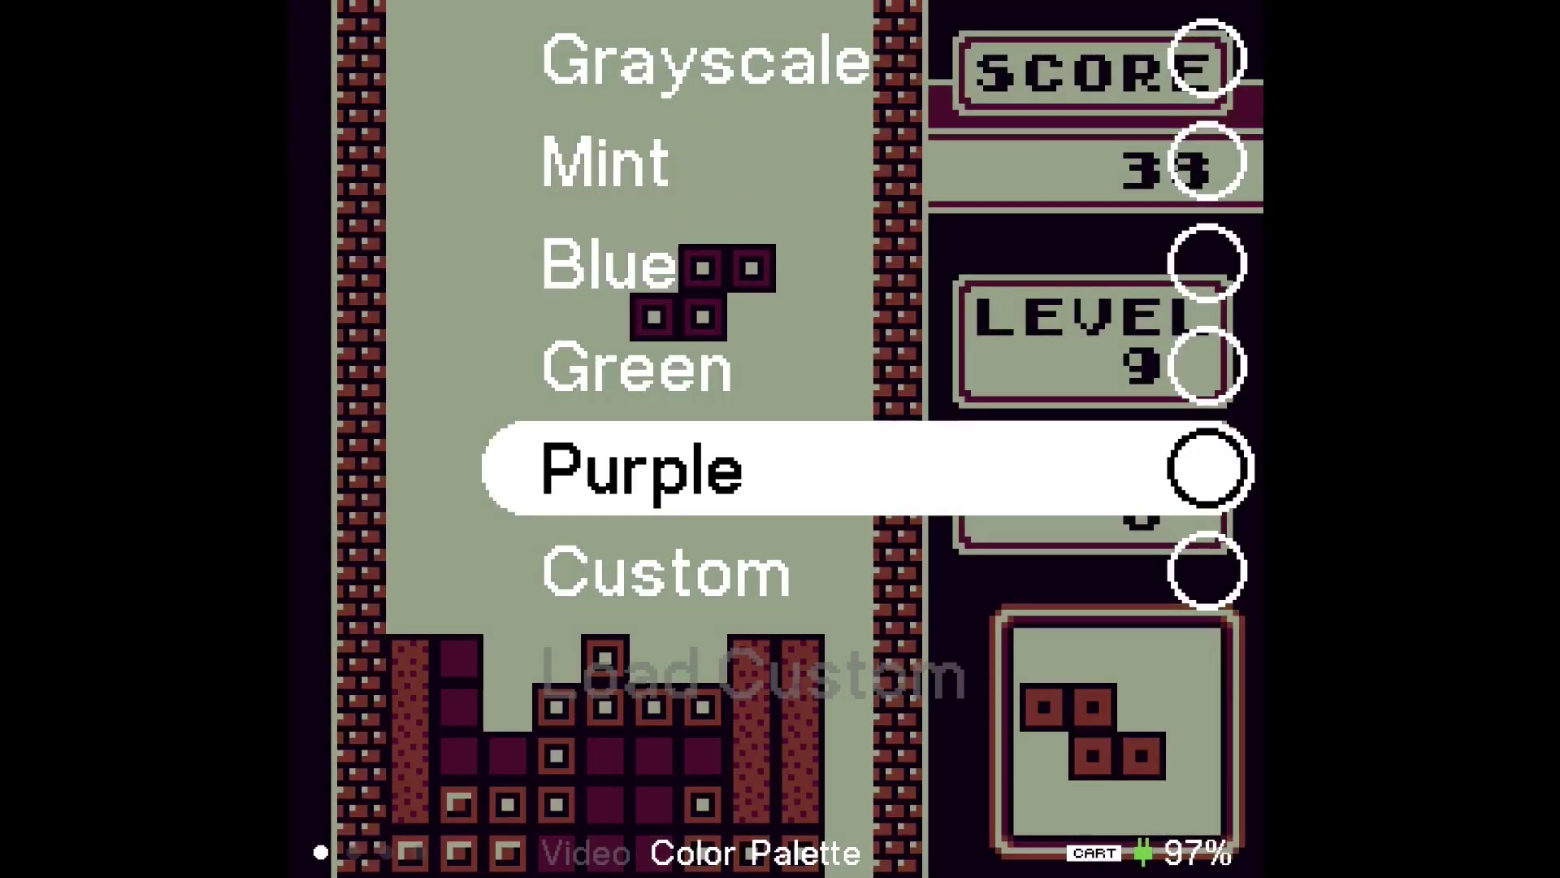
key("Down")
key("Return")
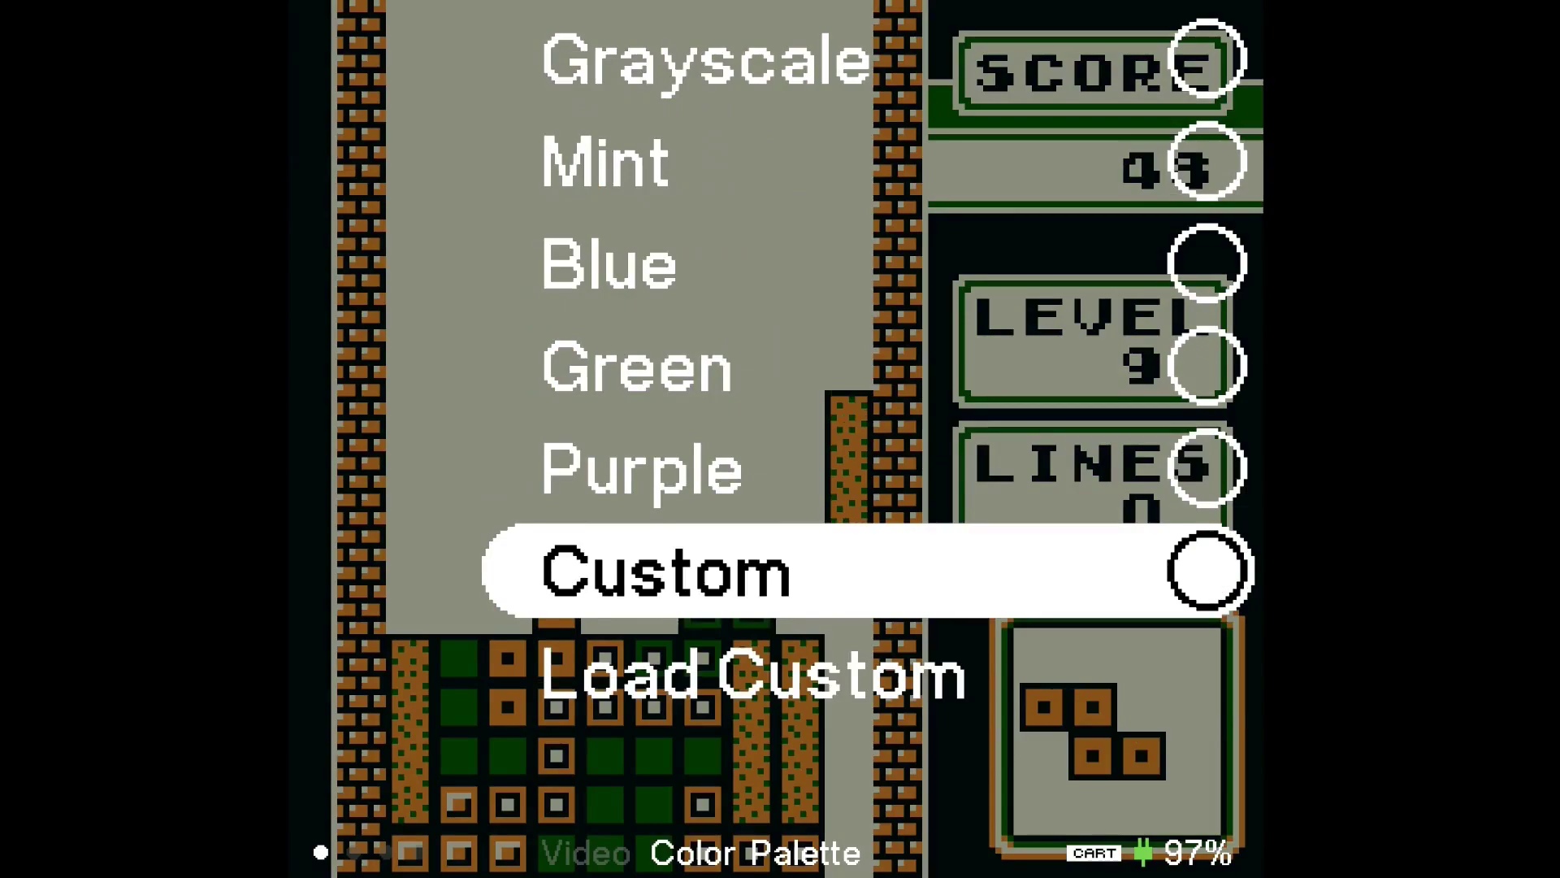
Use Load Custom to load SGB 1-A, then SGB 1-C from the Palettes folder.
key("Down")
key("Return")
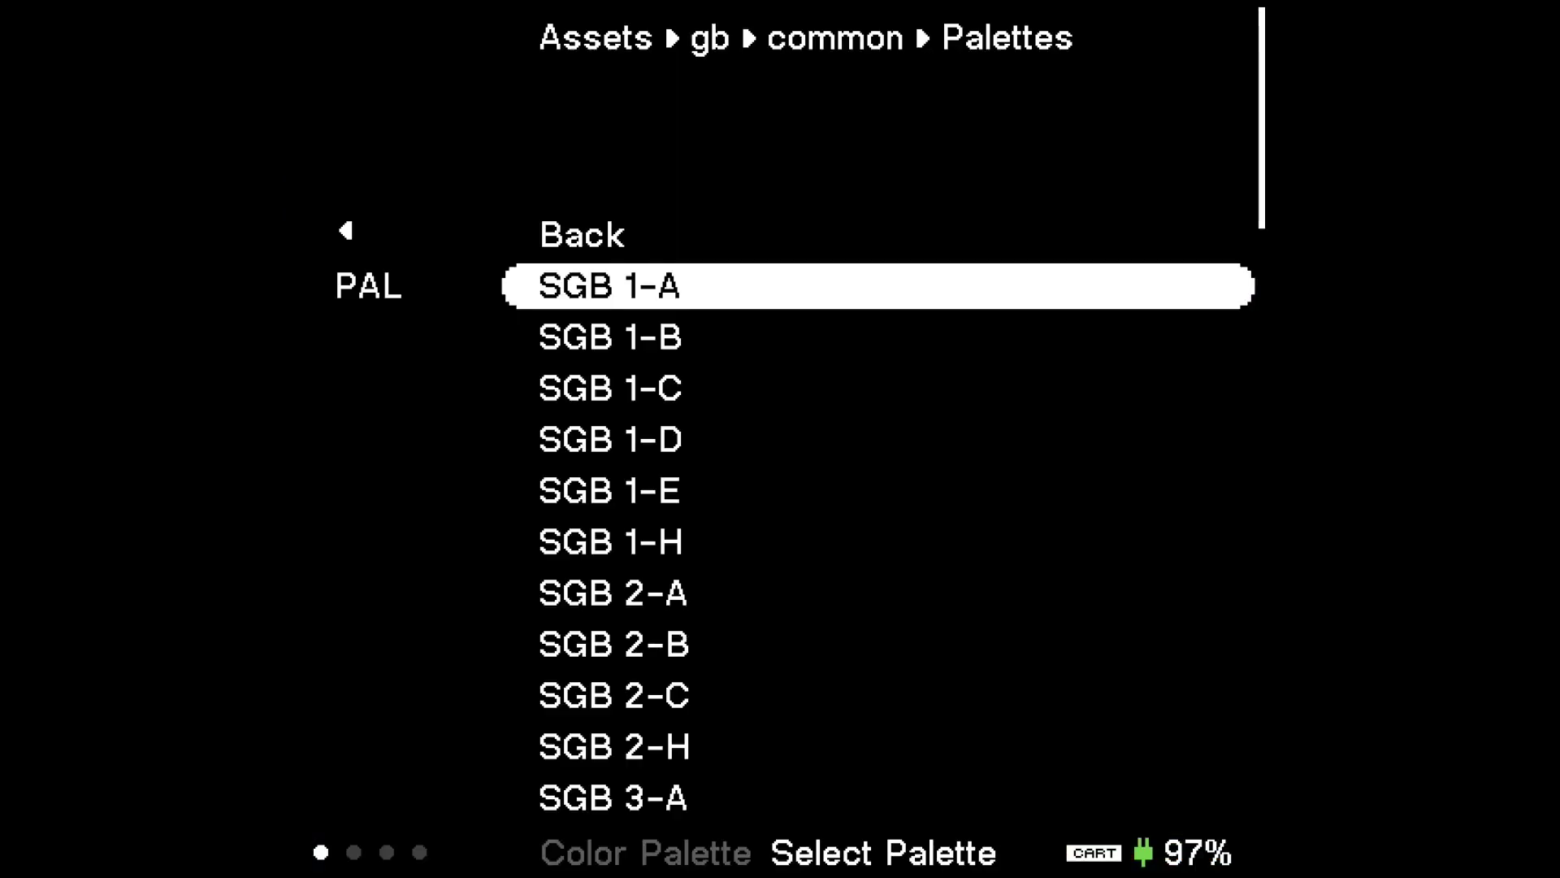
key("Down")
key("Up")
key("Down")
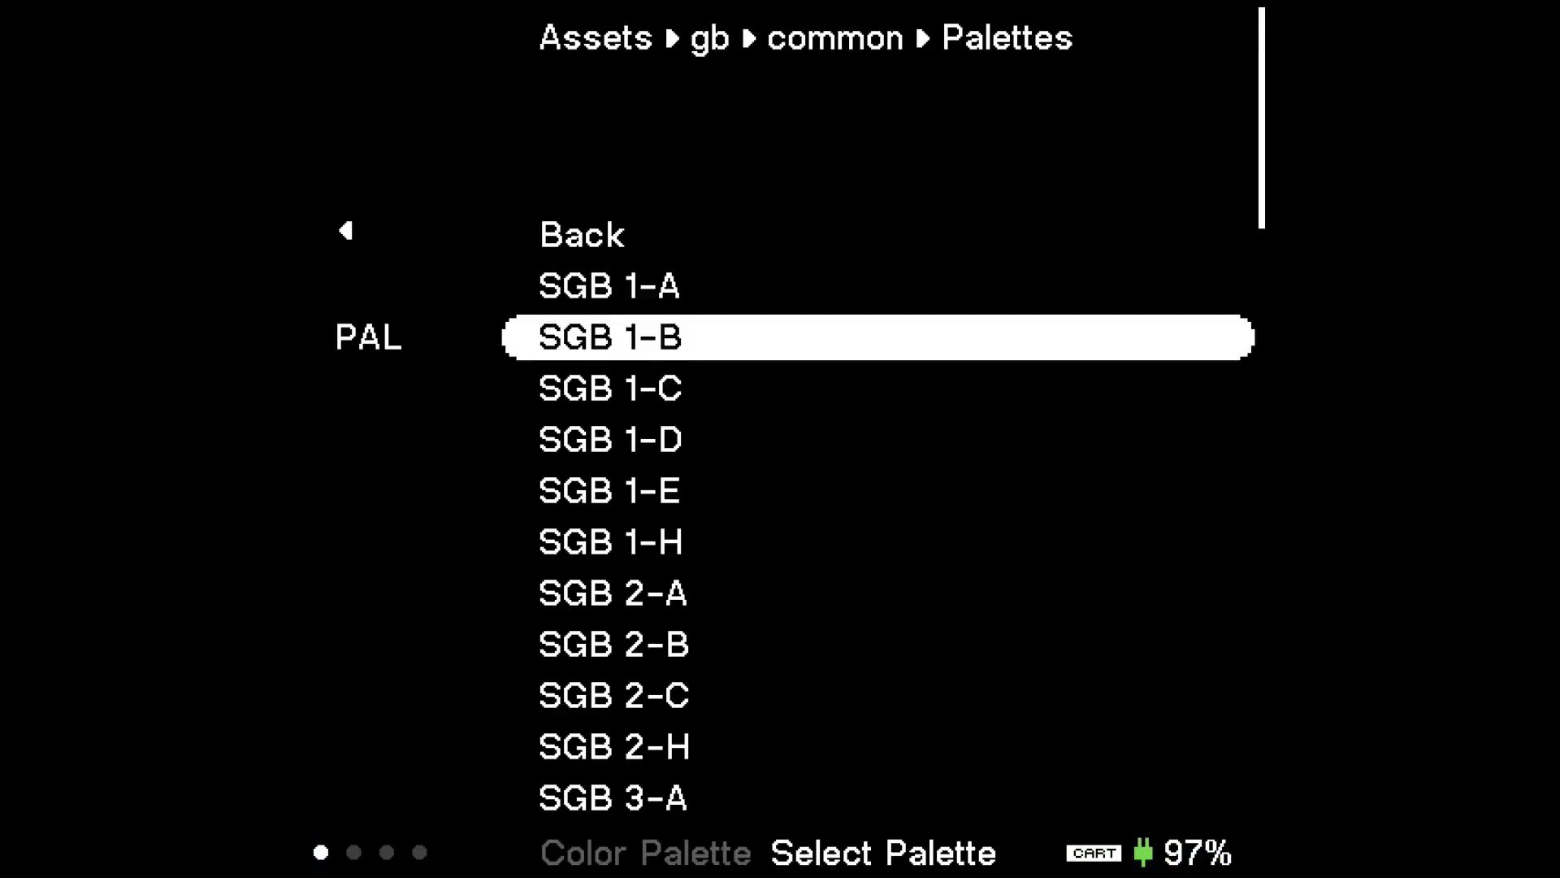
key("Down")
key("Down")
key("Down")
key("Down")
key("Down")
key("Down")
key("Down")
key("Down")
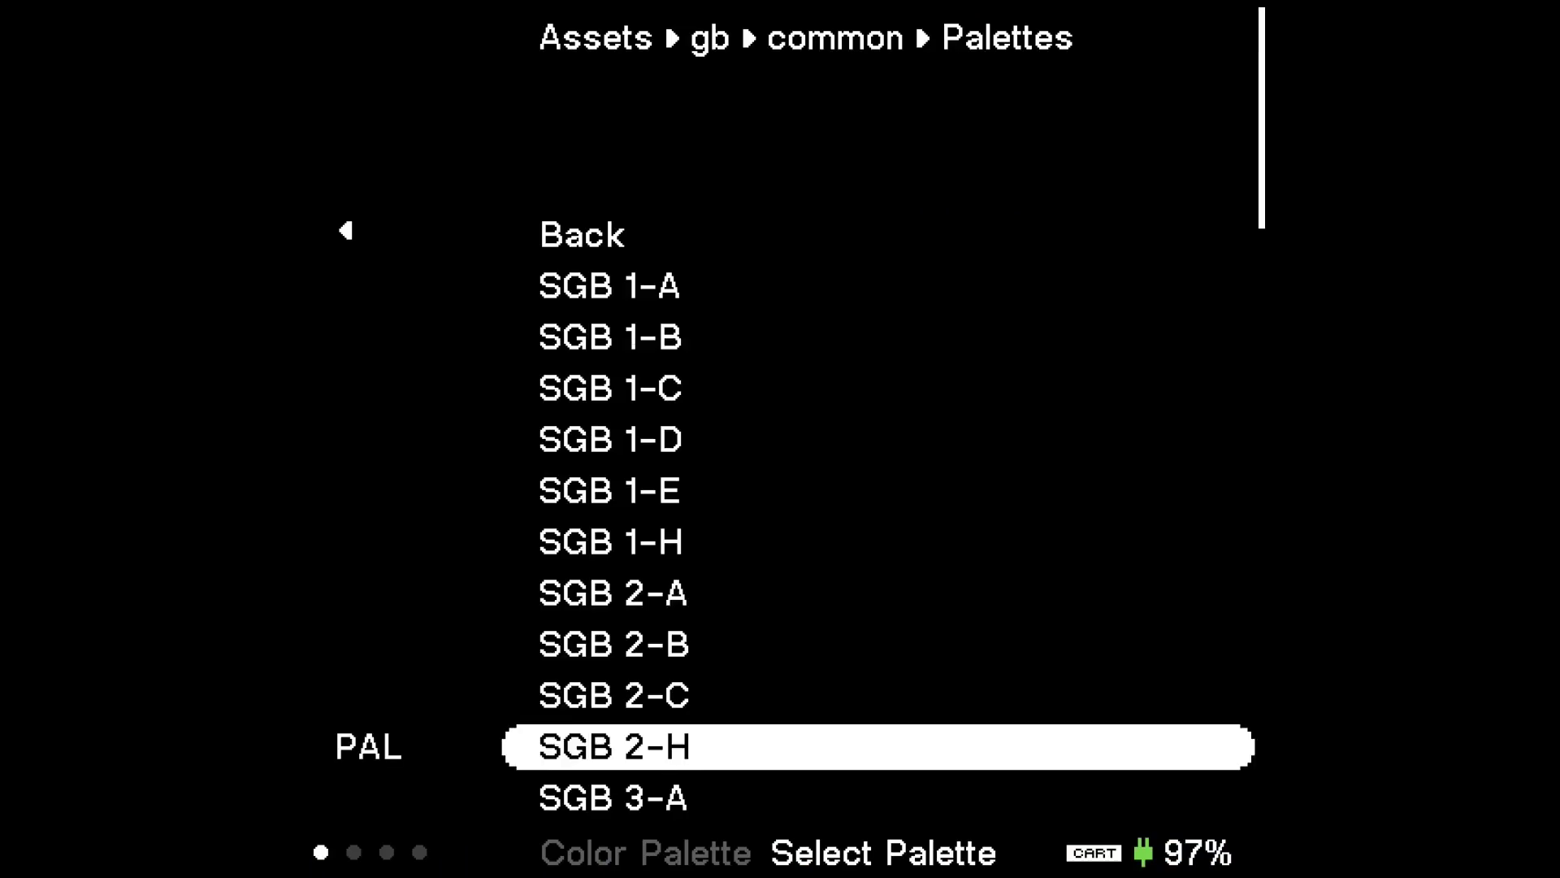
key("Up")
key("Up")
key("Up")
key("Up")
key("Up")
key("Up")
key("Up")
key("Up")
key("Up")
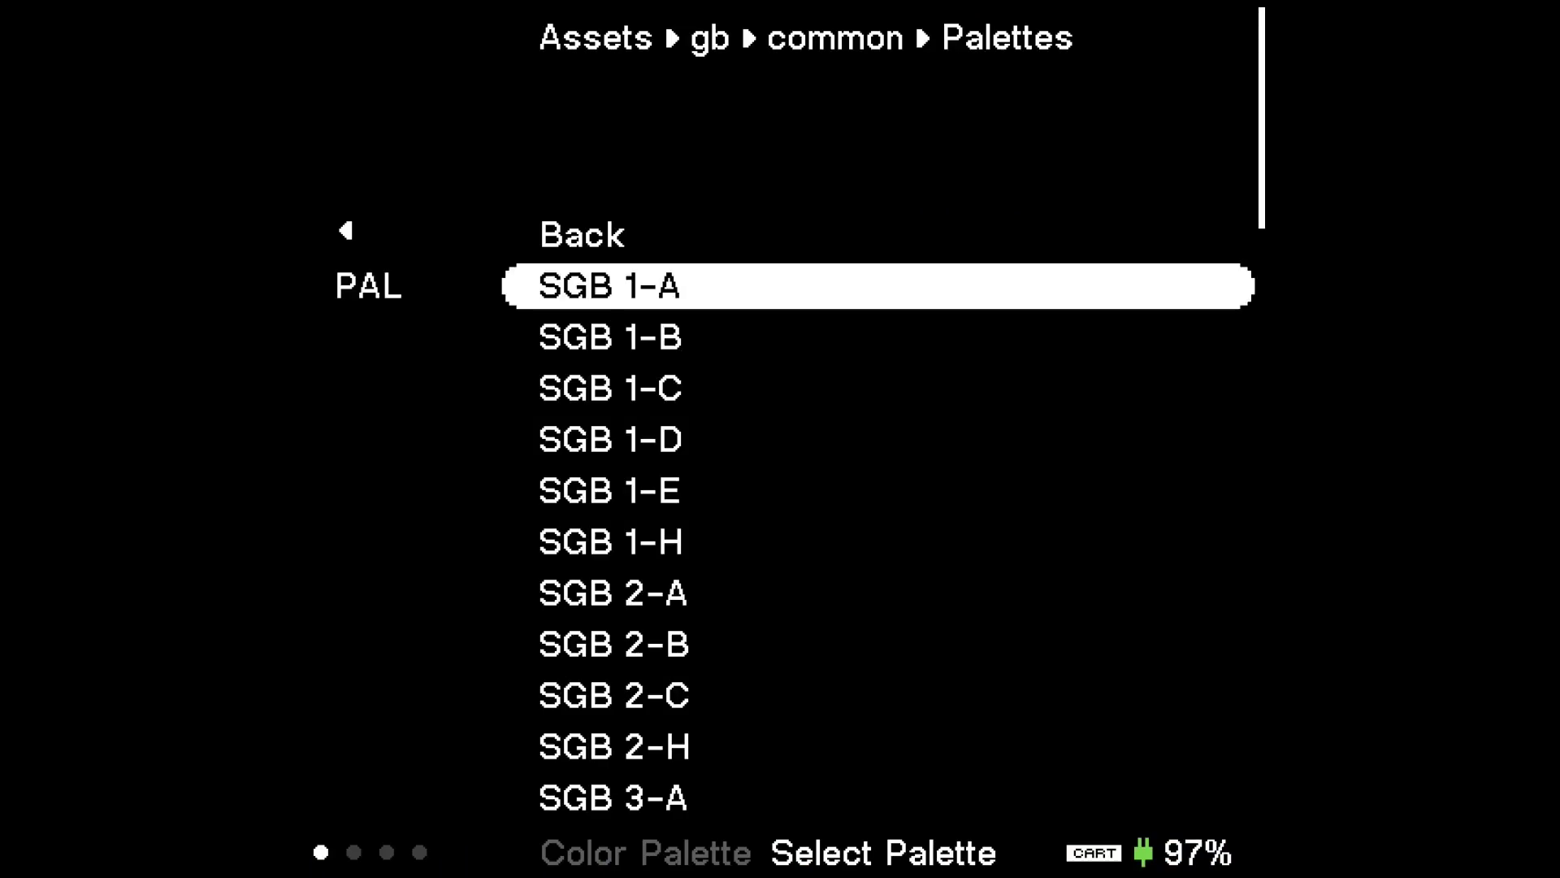
key("Return")
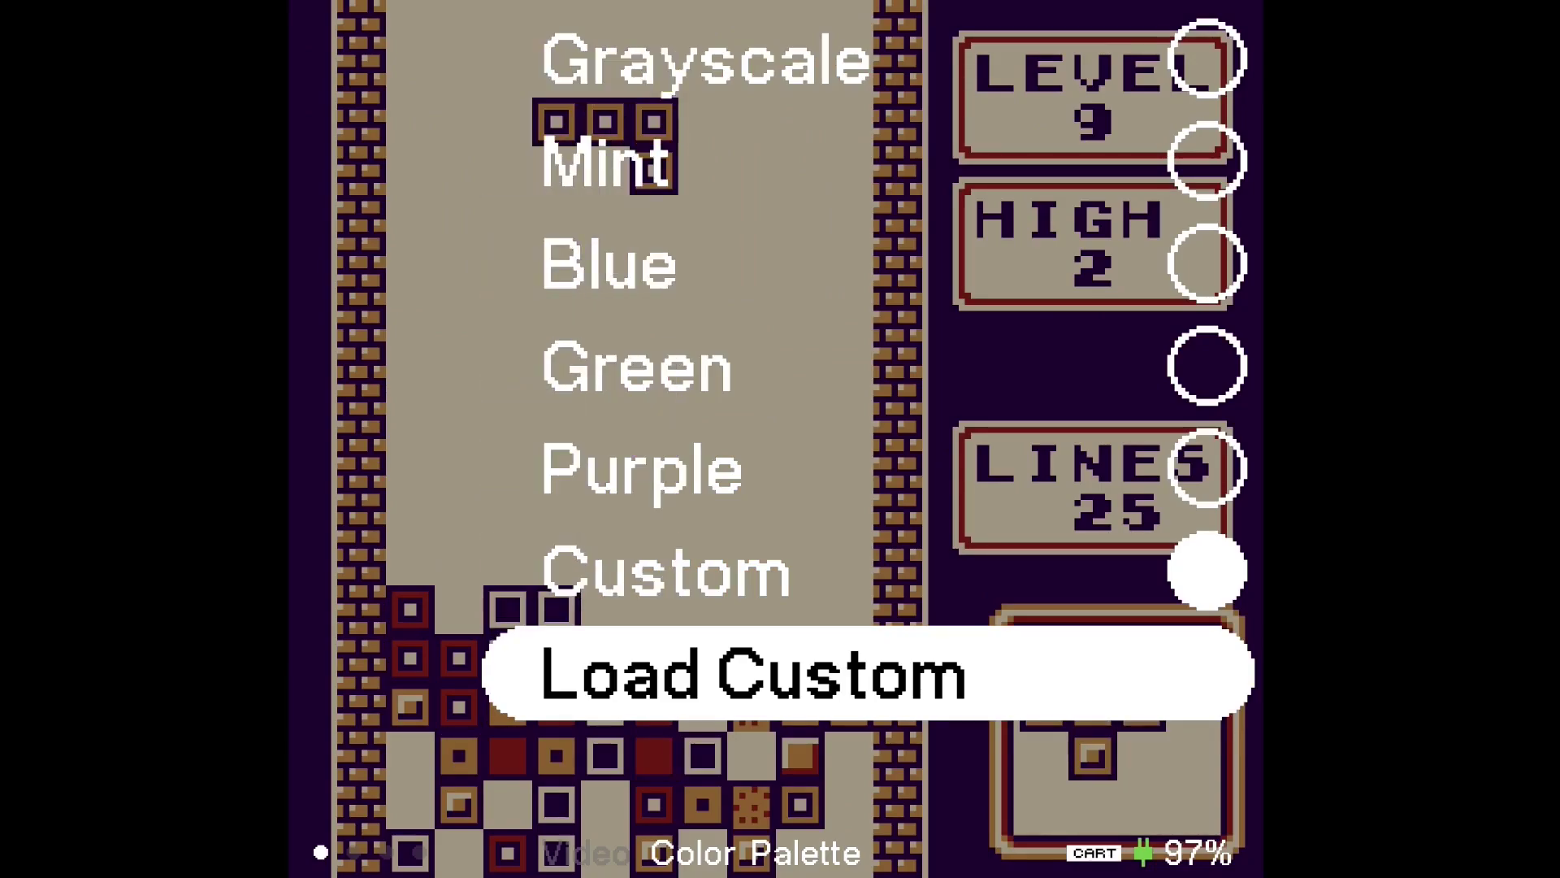
key("Up")
key("Up")
key("Down")
key("Down")
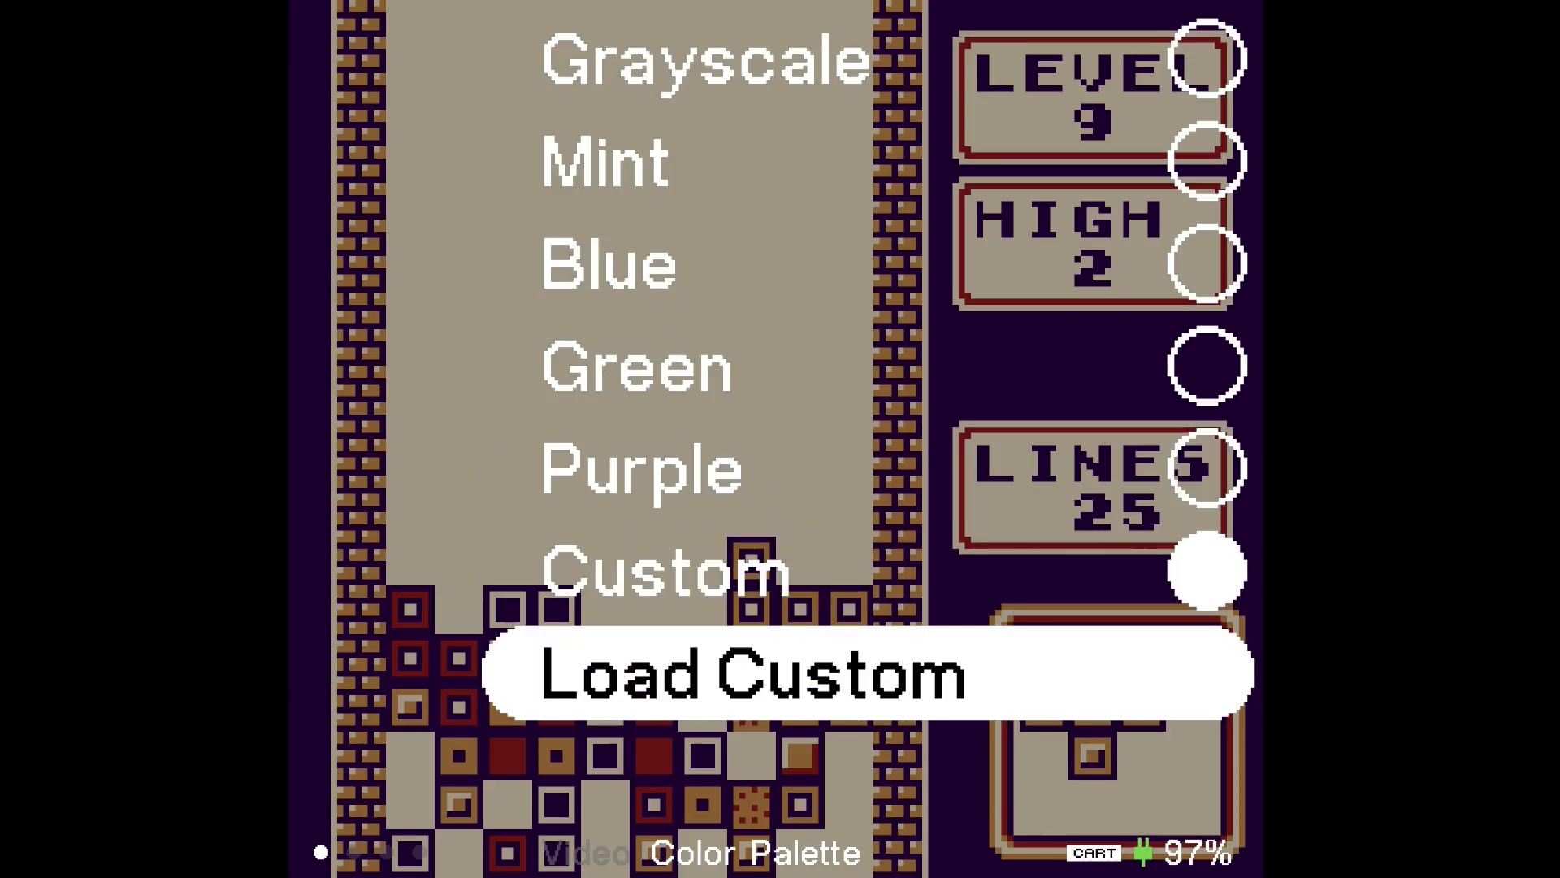
key("Return")
key("Down")
key("Down")
key("Down")
key("Up")
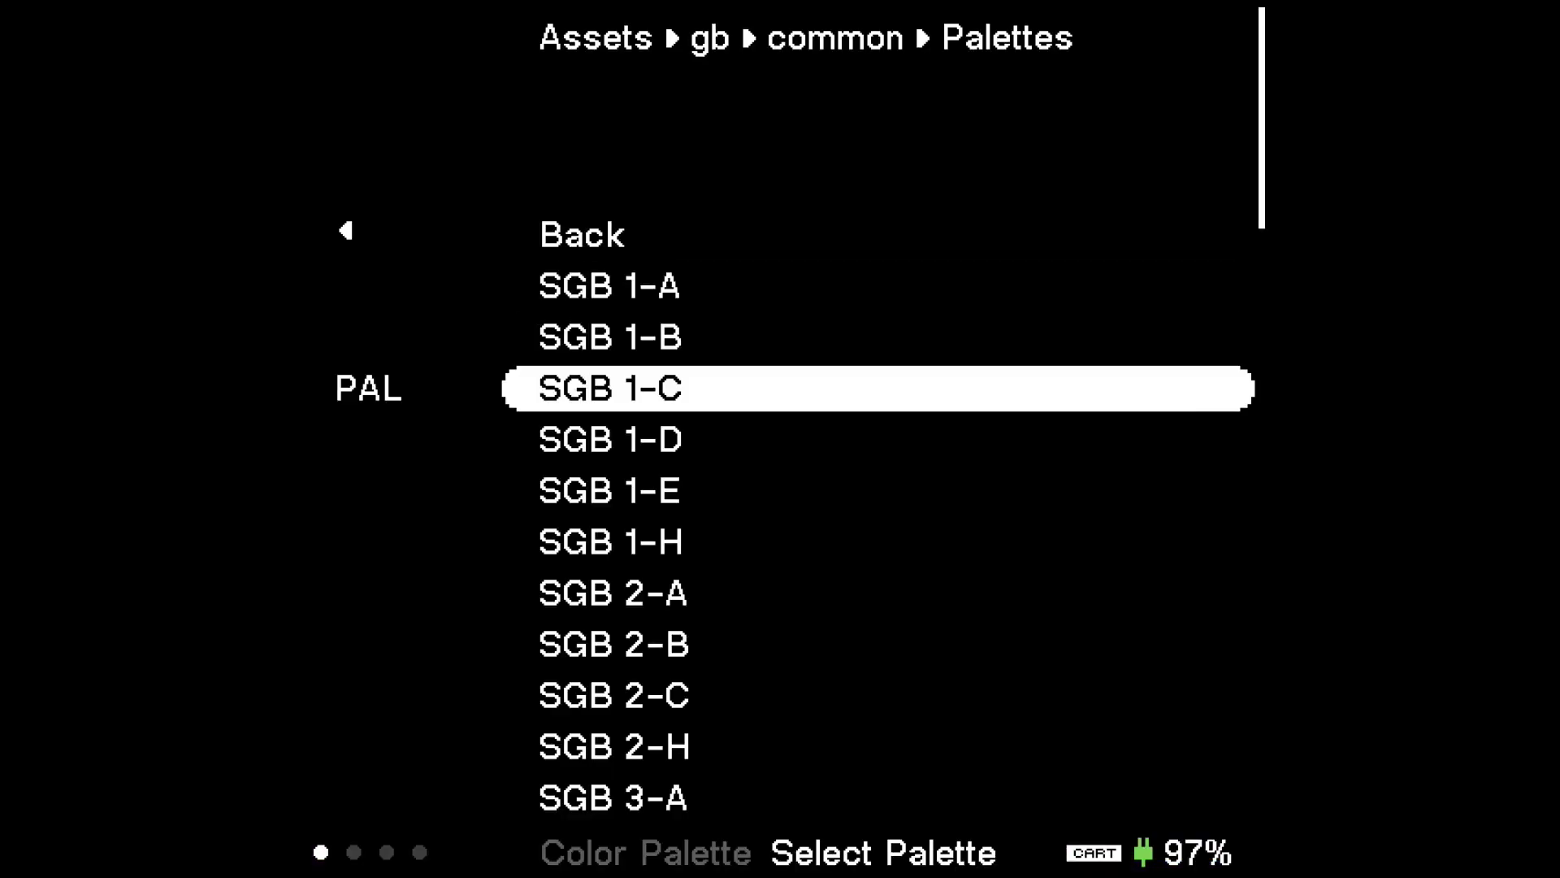
key("Return")
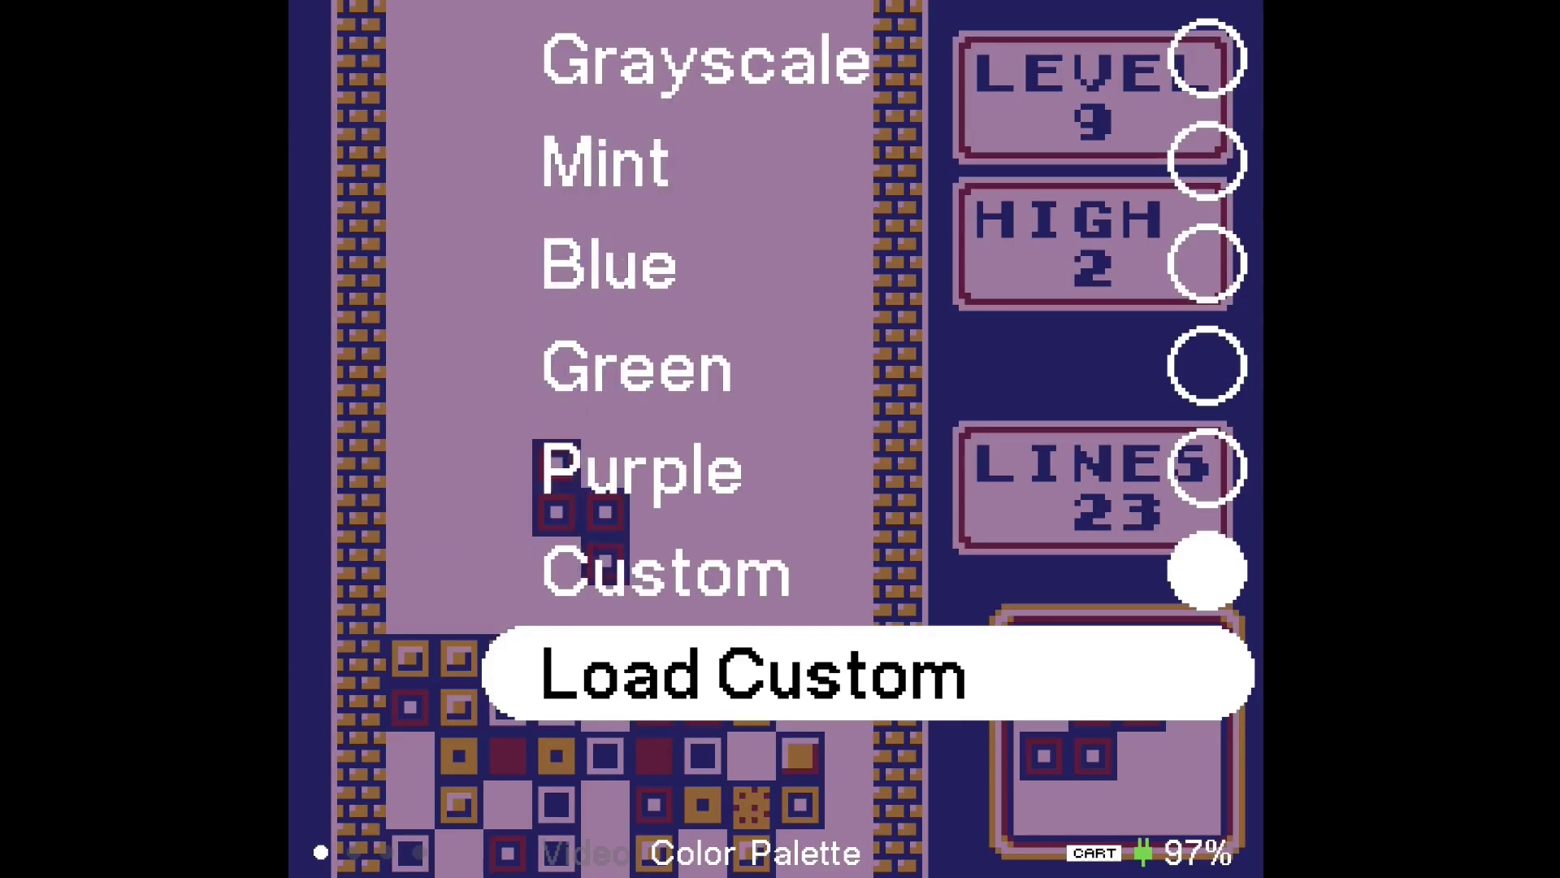
Load the SGB 2-B palette, then the SGB 3-C palette, onto Tetris.
key("Return")
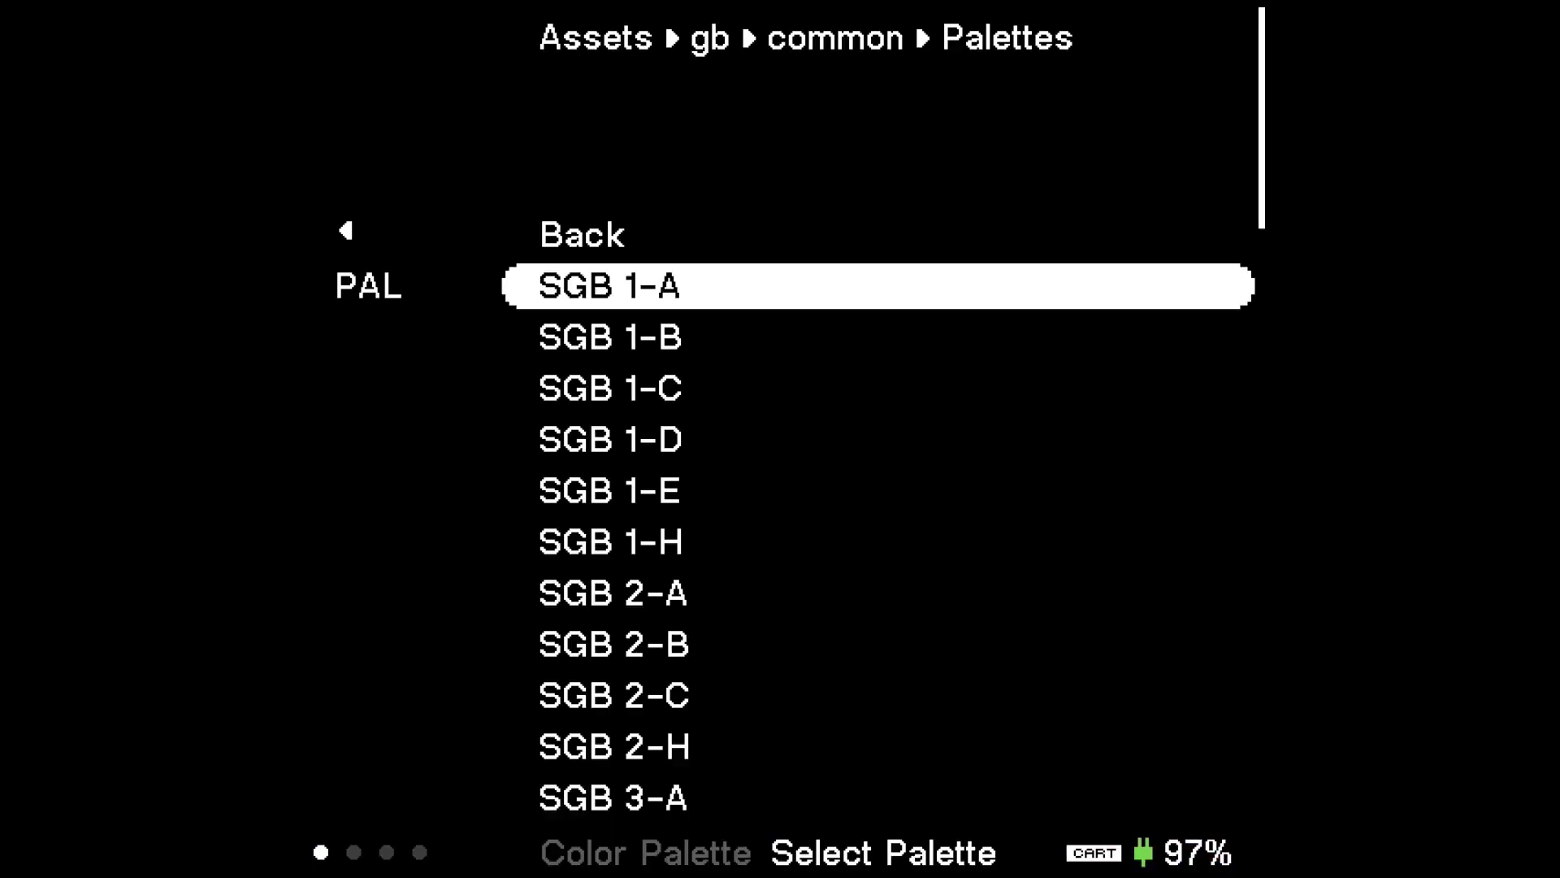
key("Down")
key("Down")
key("Down")
key("Down")
key("Down")
key("Down")
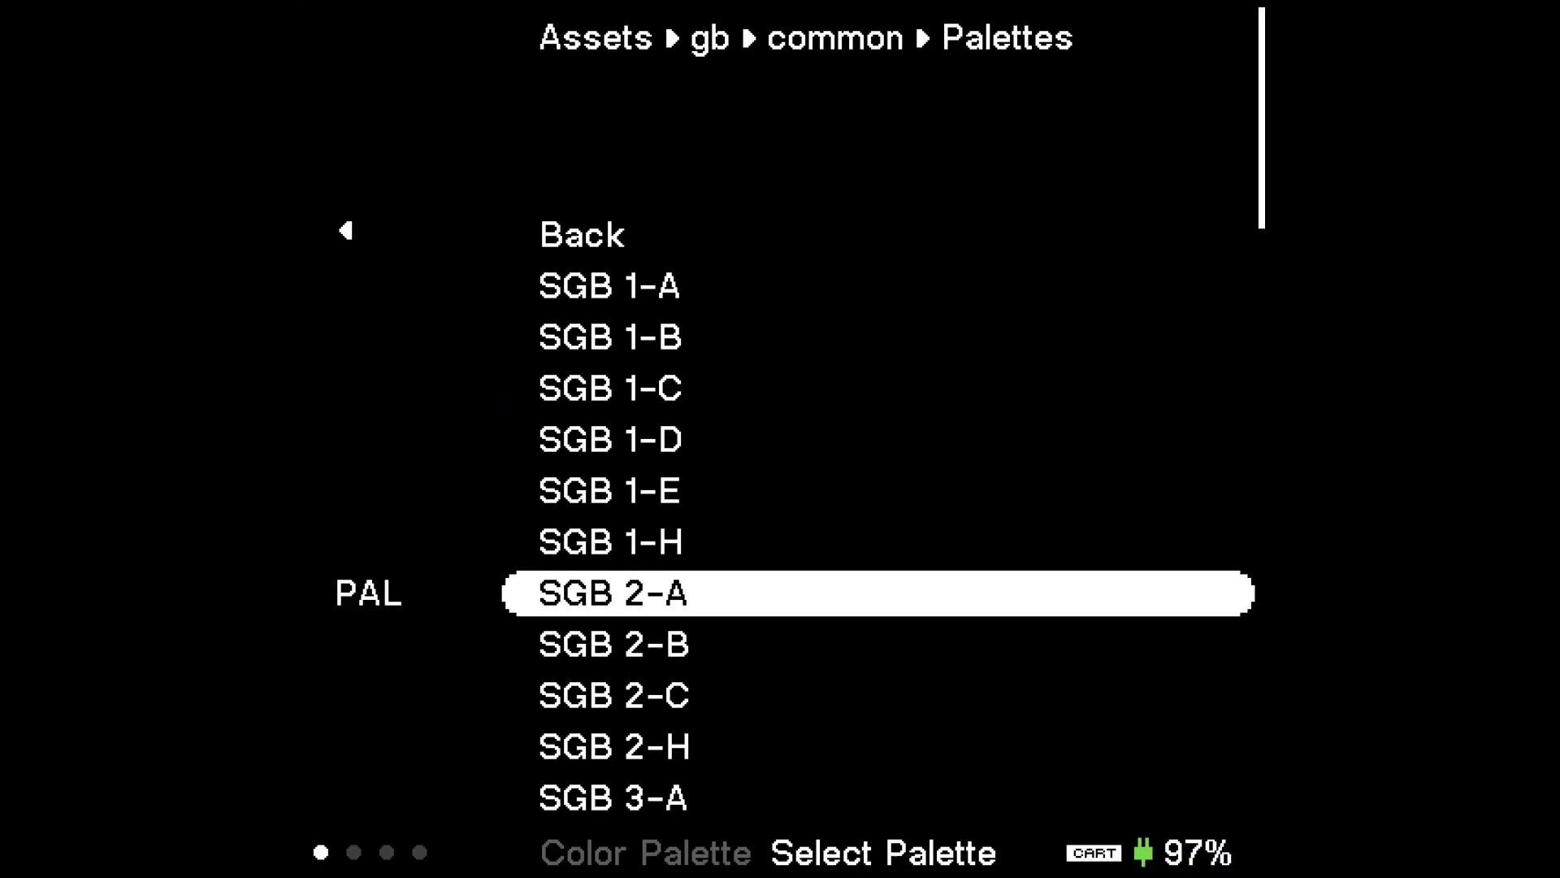
key("Down")
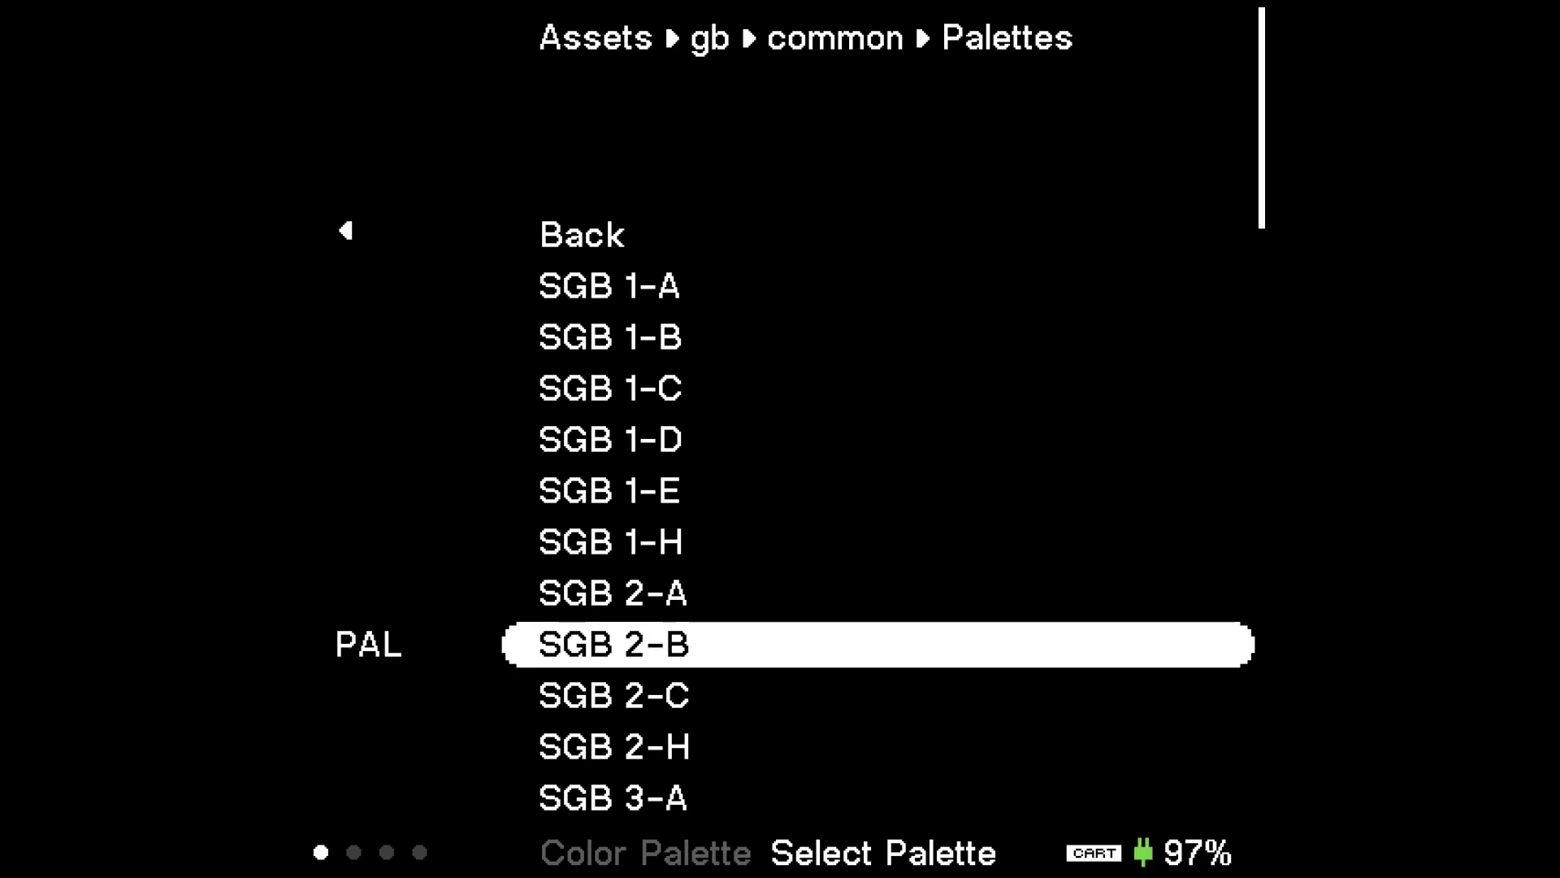
key("Return")
key("Return")
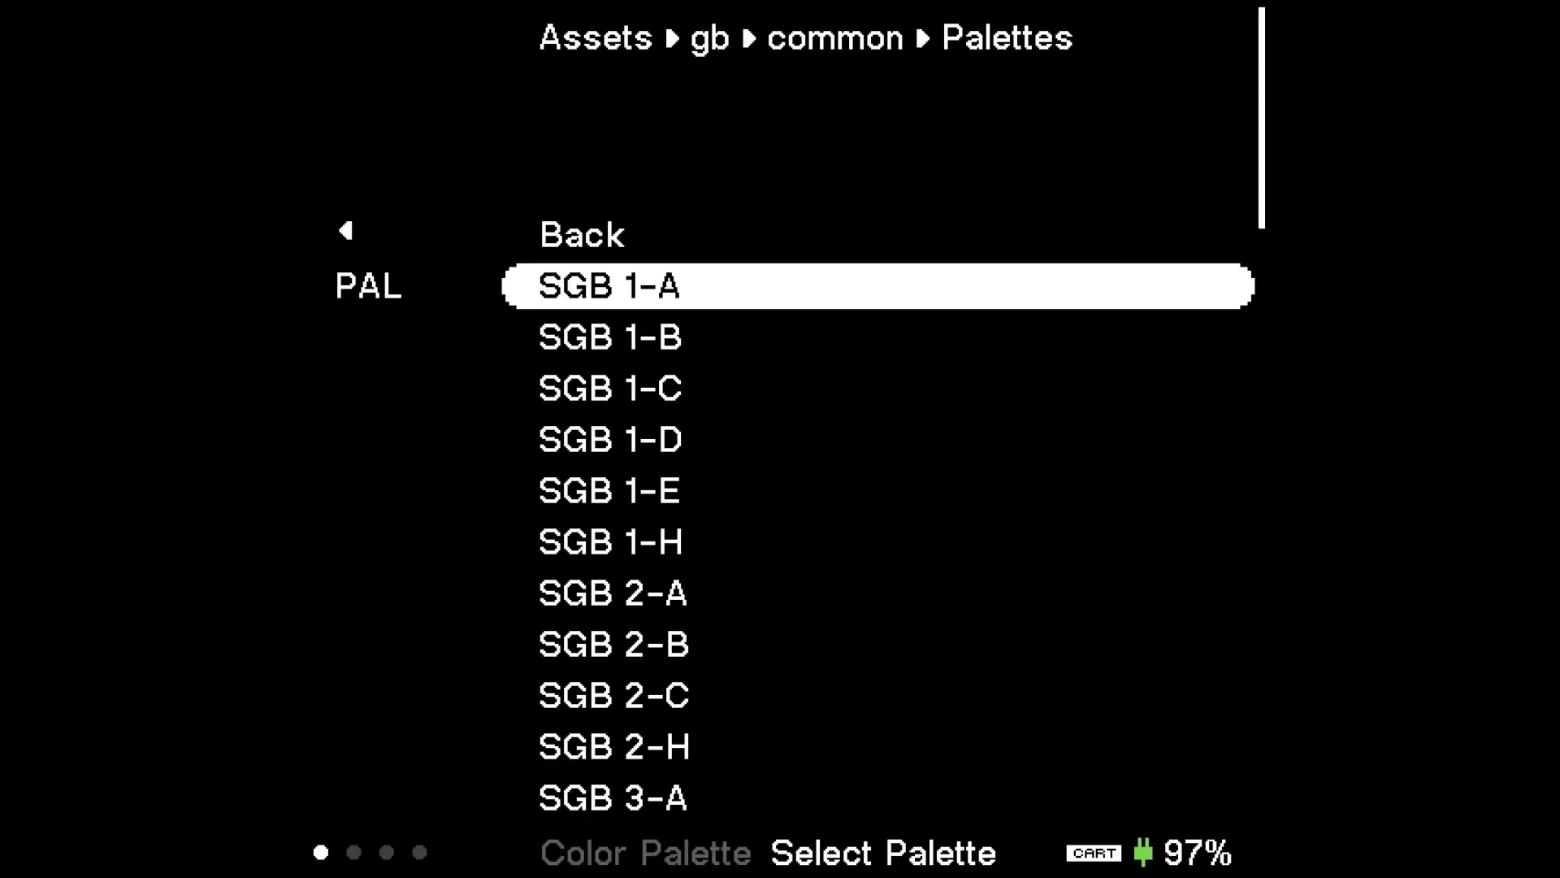
key("Down")
key("Down")
key("Down")
key("Down")
key("Down")
key("Down")
key("Down")
key("Down")
key("Down")
key("Down")
key("Down")
key("Return")
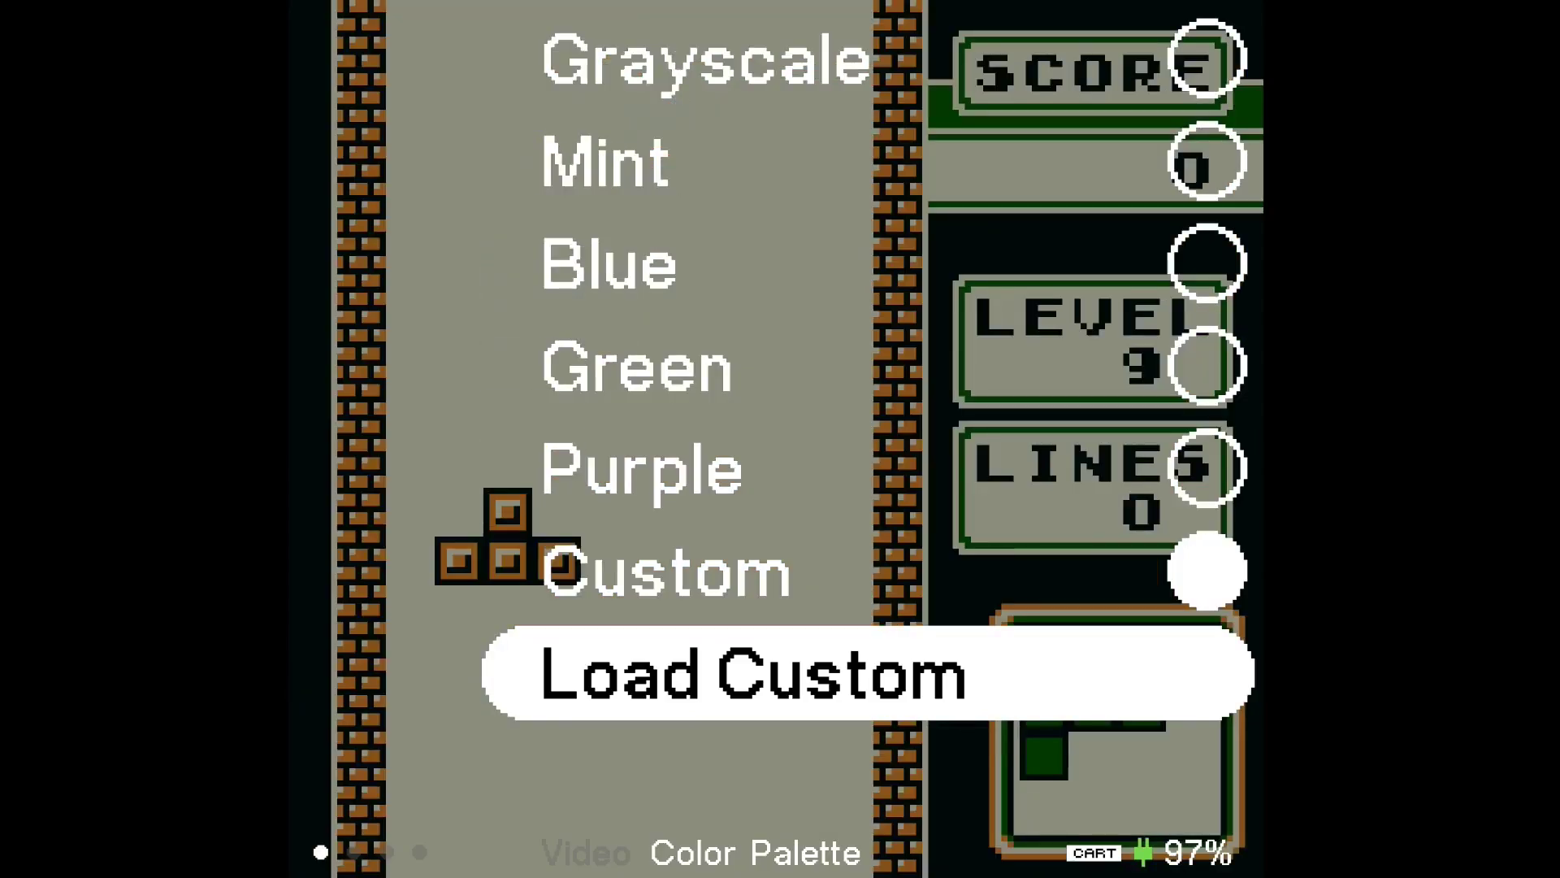
key("Return")
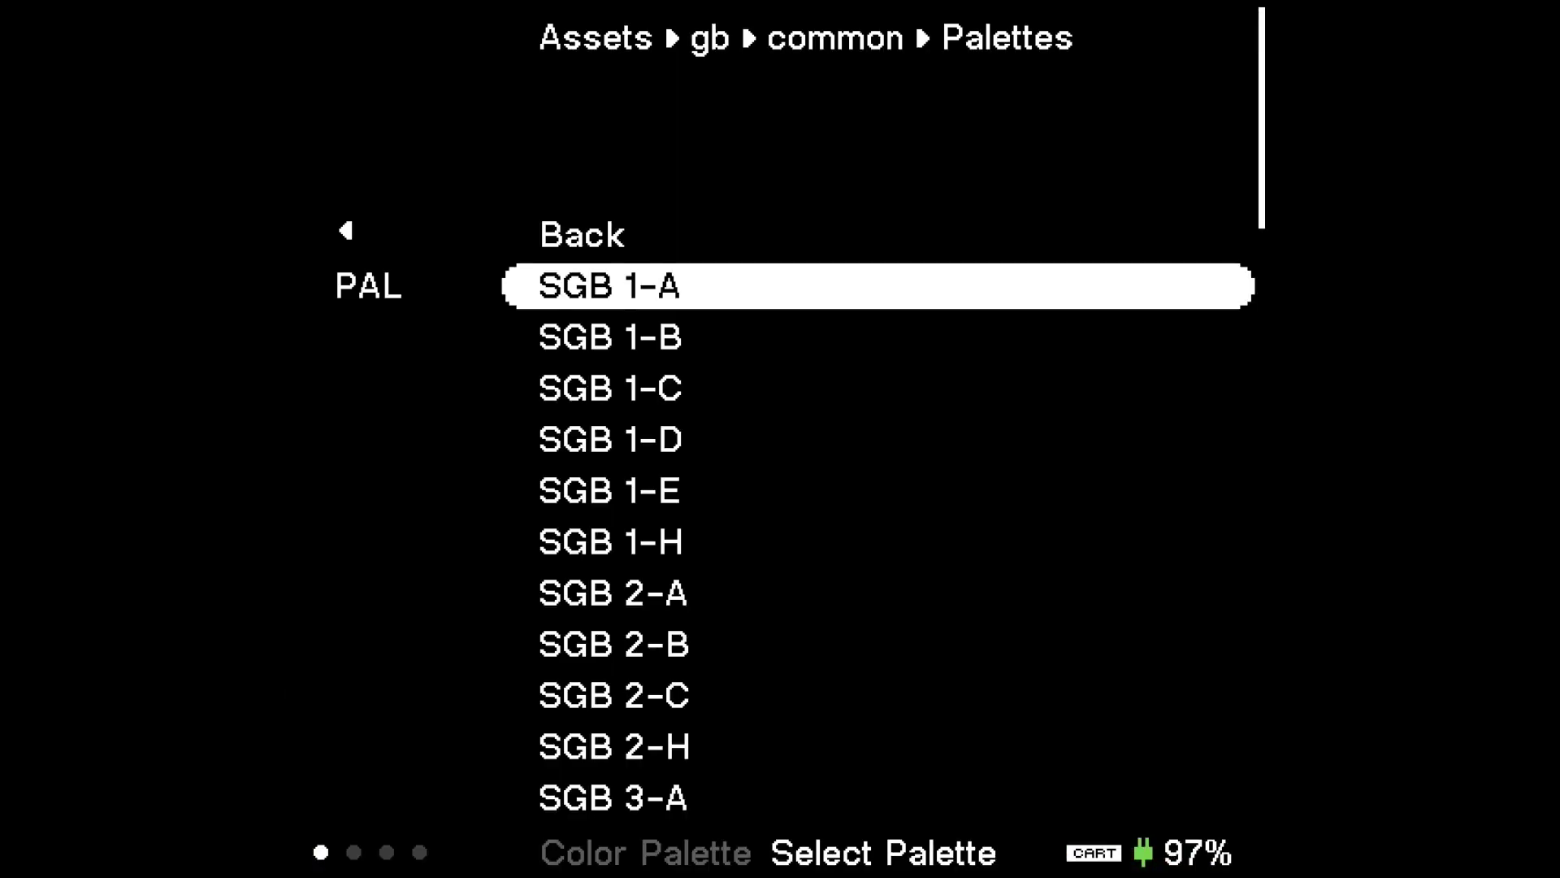
key("Down")
key("Down")
key("Down")
key("Down")
key("Down")
key("Down")
key("Down")
key("Down")
key("Down")
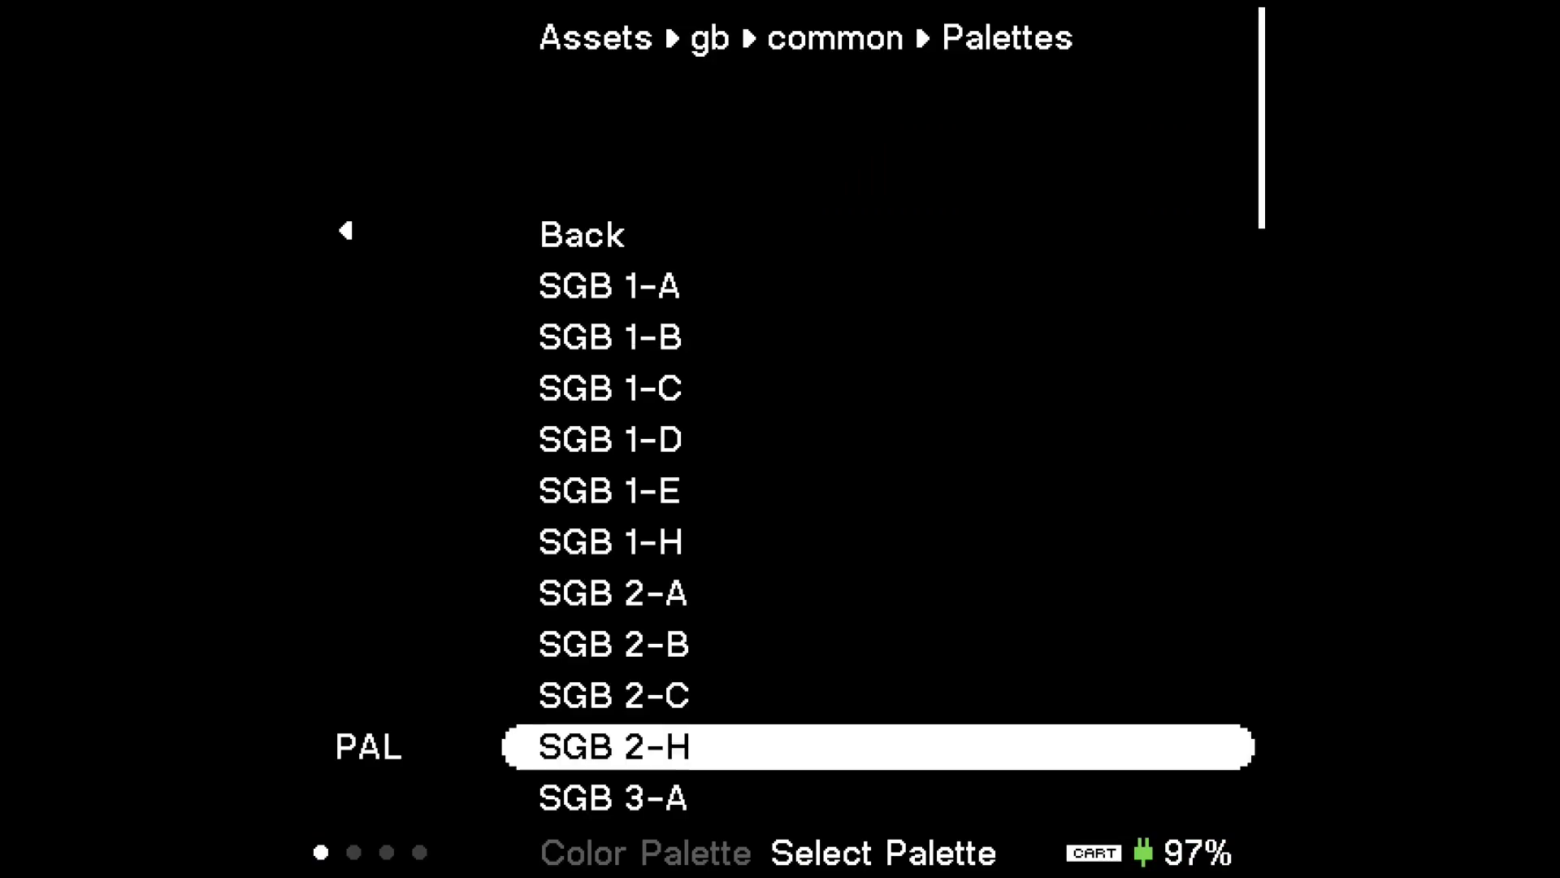
key("Down")
key("Down")
key("Down")
key("Return")
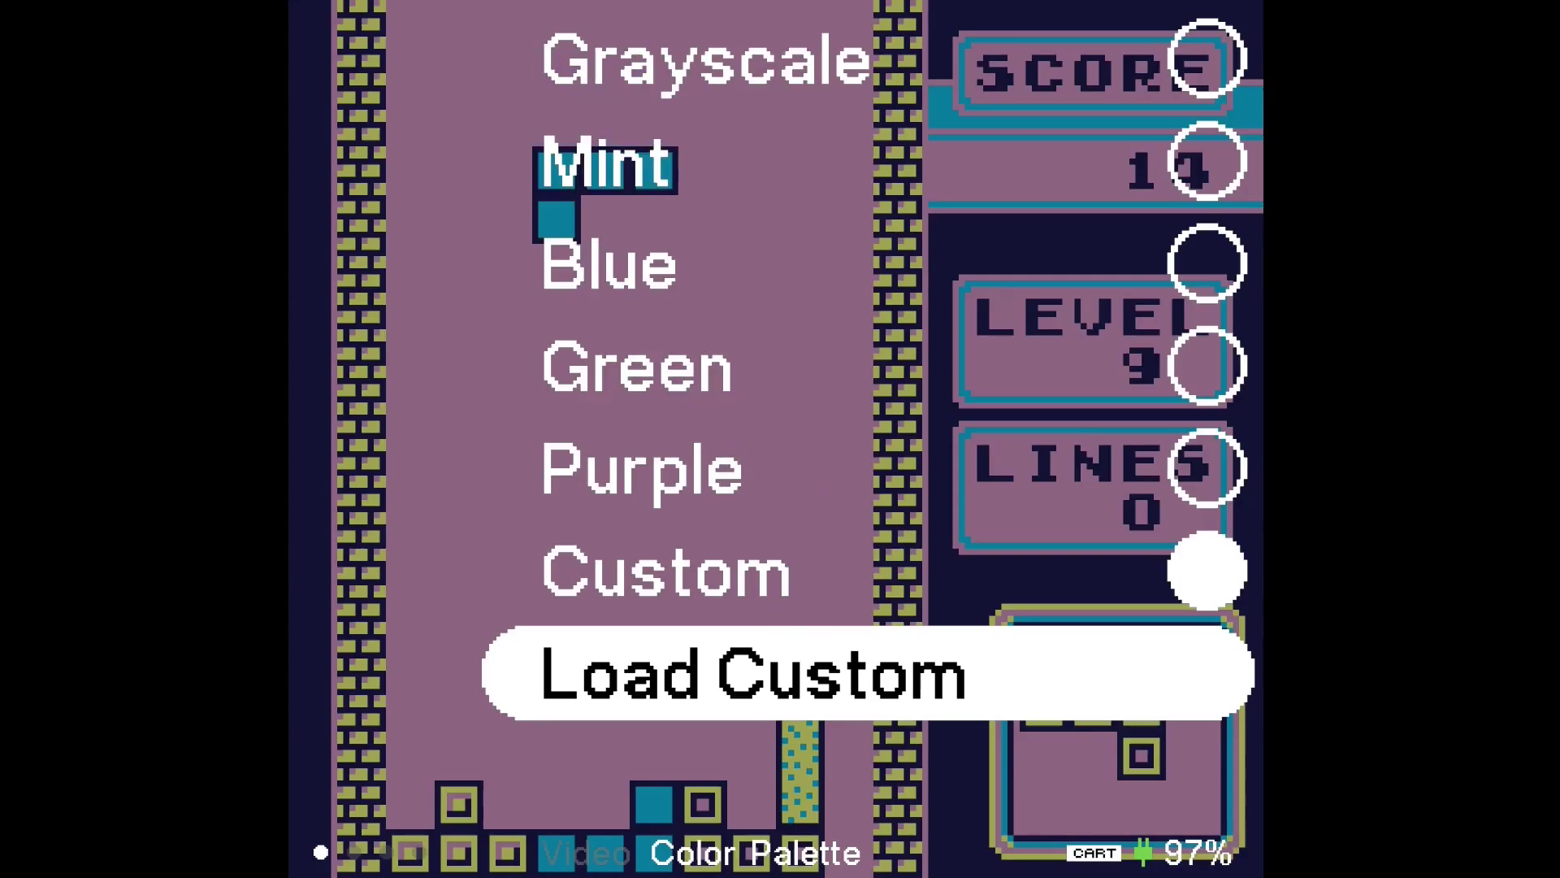
Browse down the palette files and load SGB 4-C onto the game.
key("Return")
key("Down")
key("Down")
key("Down")
key("Down")
key("Down")
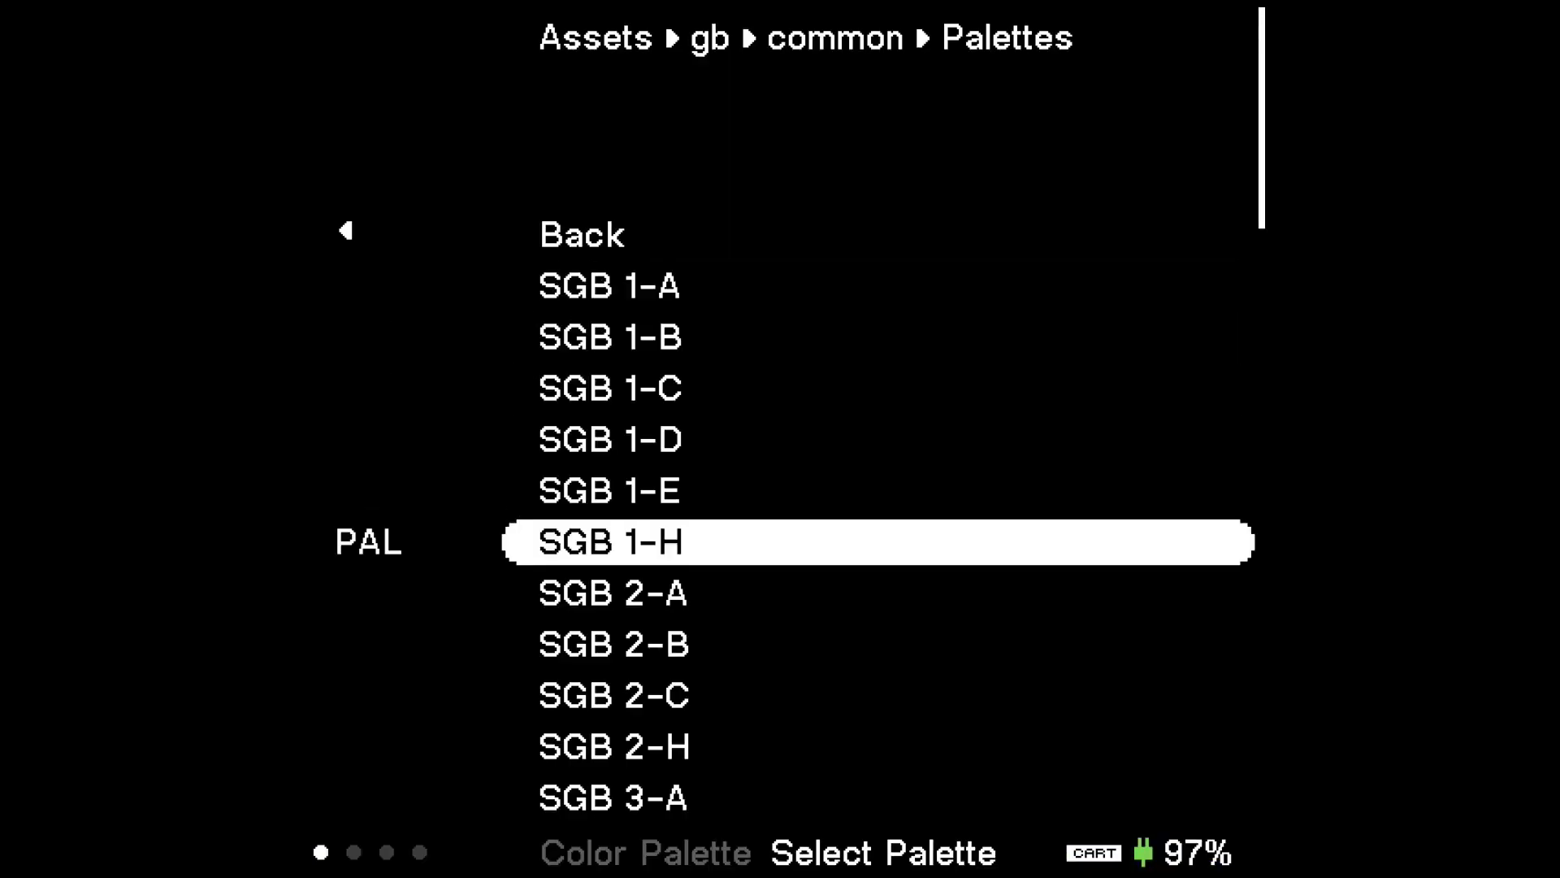
key("Down")
key("Down")
key("Down")
key("Down")
key("Down")
key("Down")
key("Down")
key("Down")
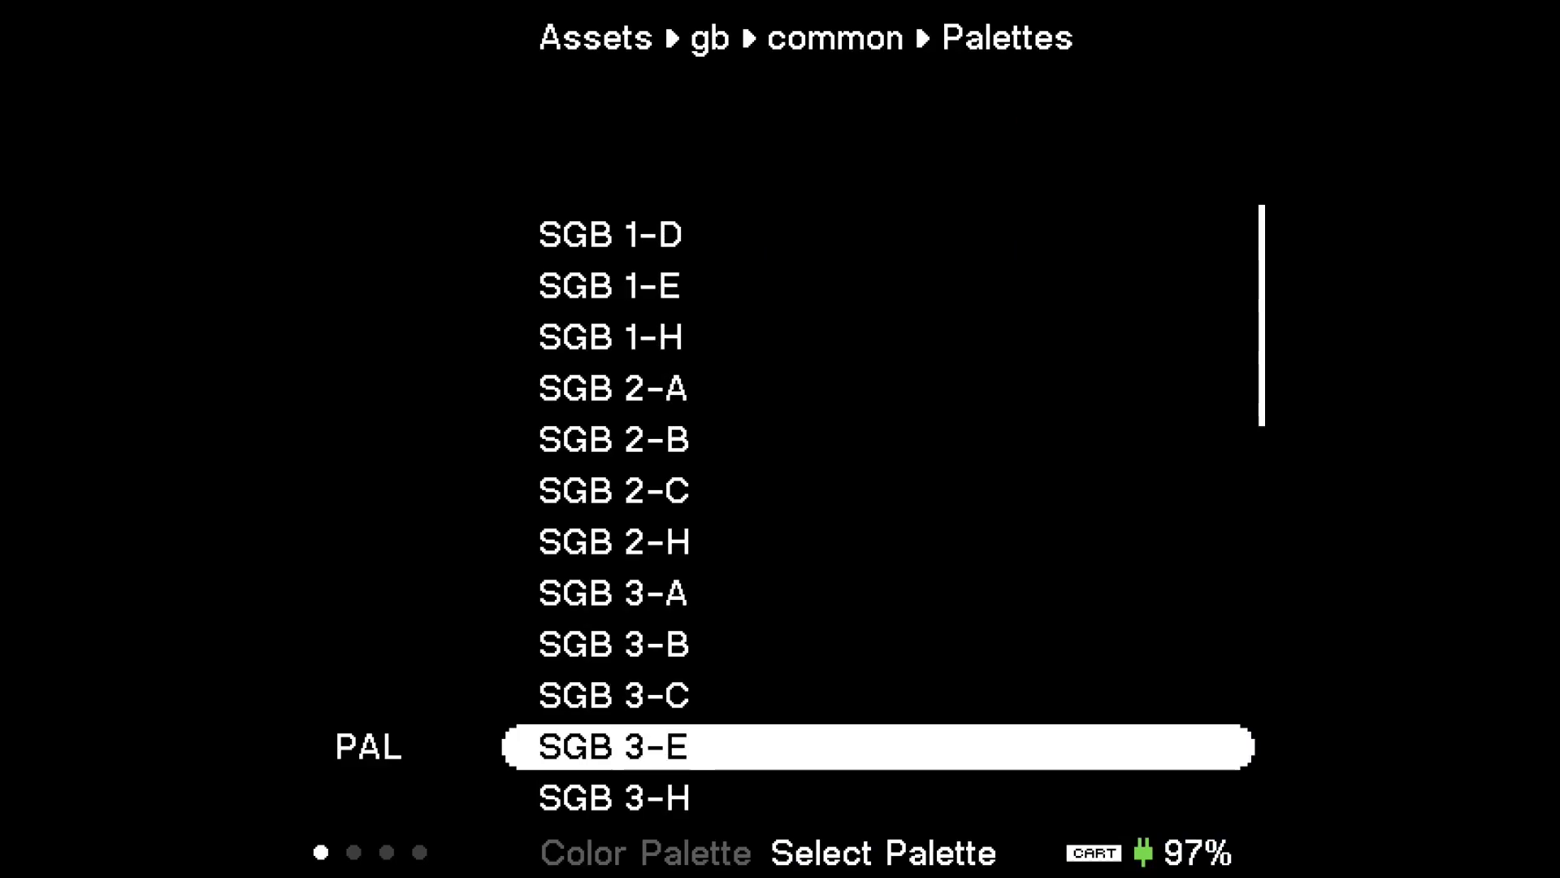
key("Down")
key("Down")
key("Down")
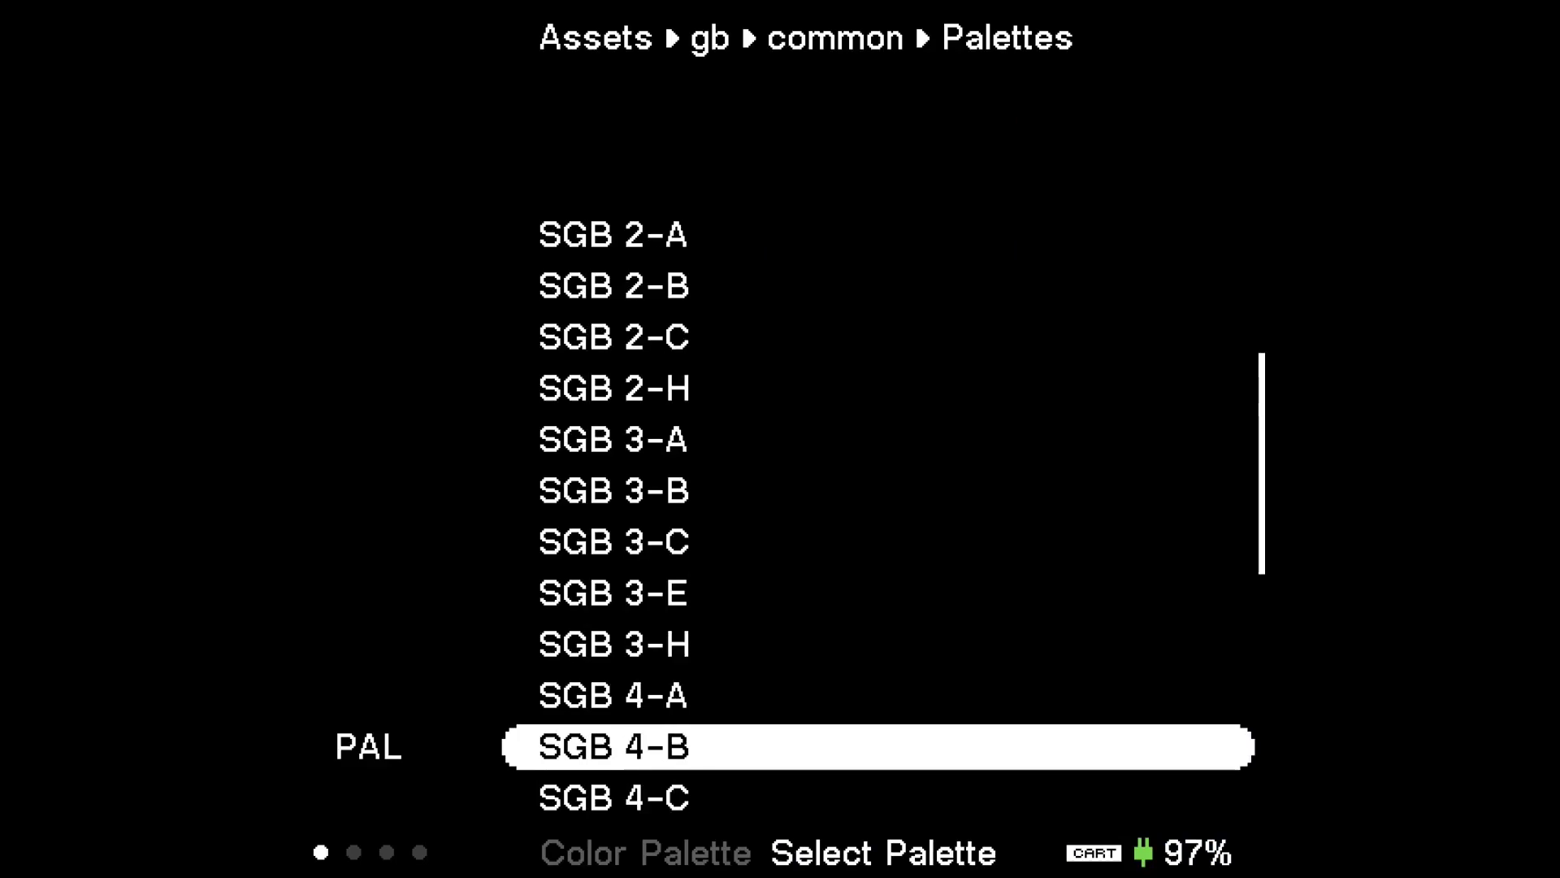
key("Down")
key("Return")
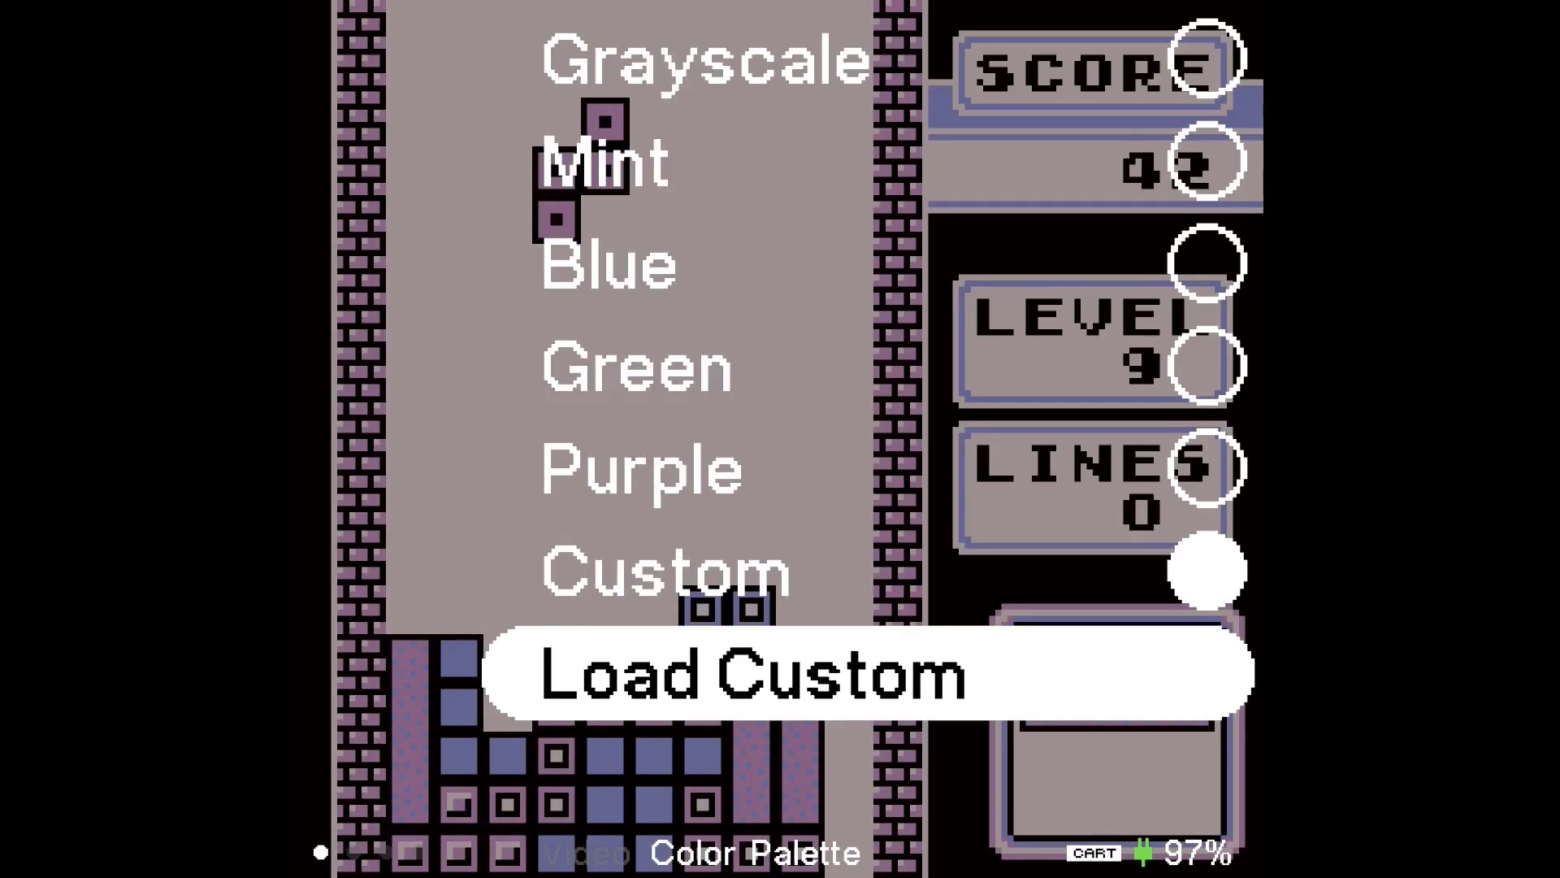
End Tetris and launch Bubble Bobble from Tools > GB Studio.
key("Escape")
key("Escape")
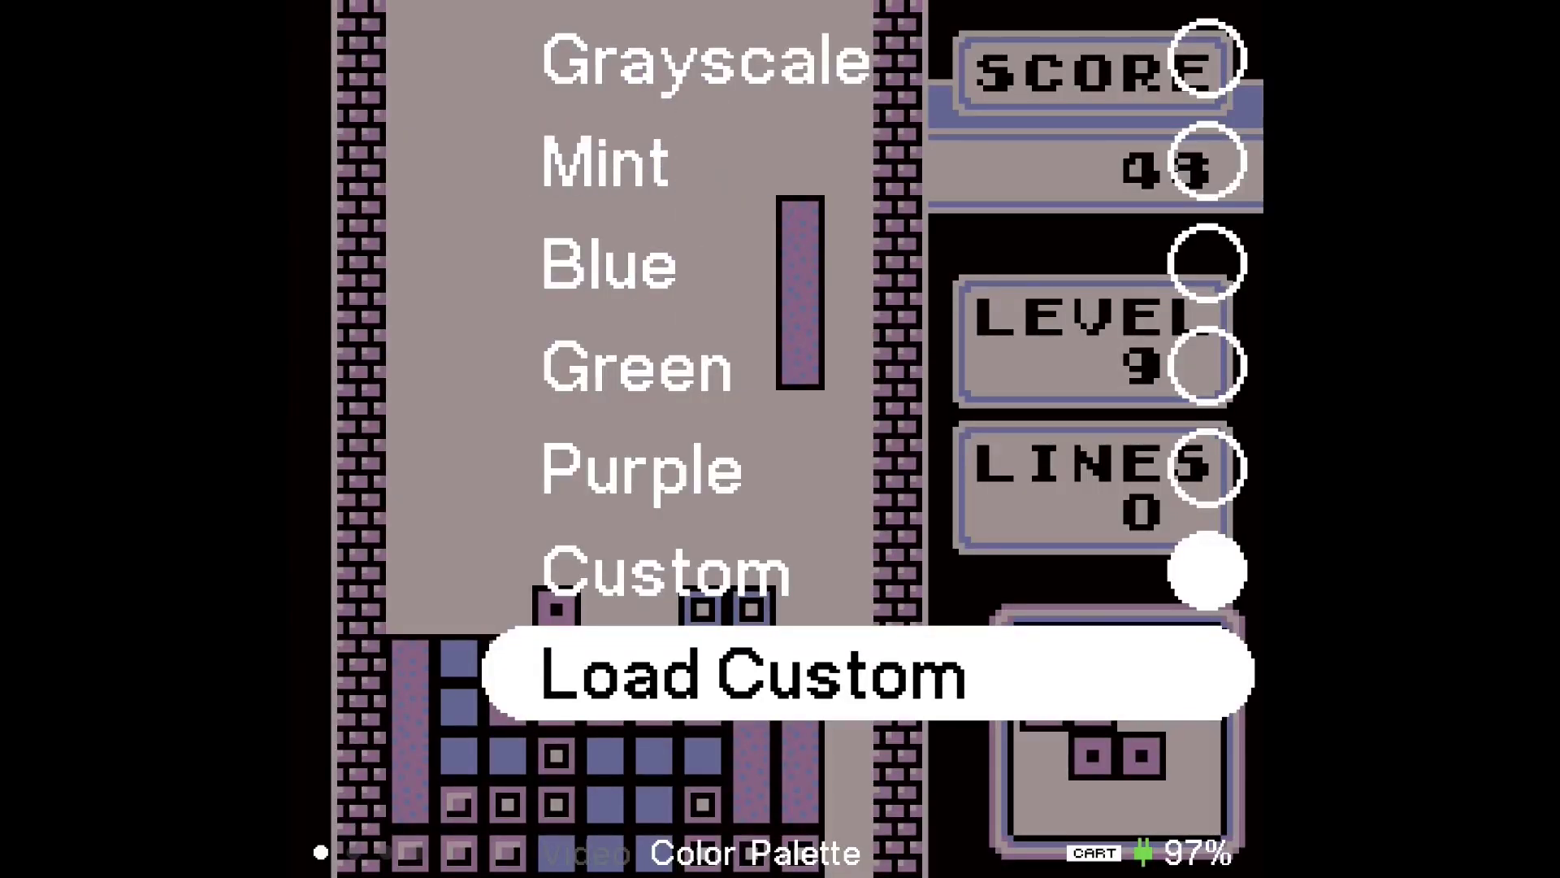
key("Escape")
key("Escape")
key("Up")
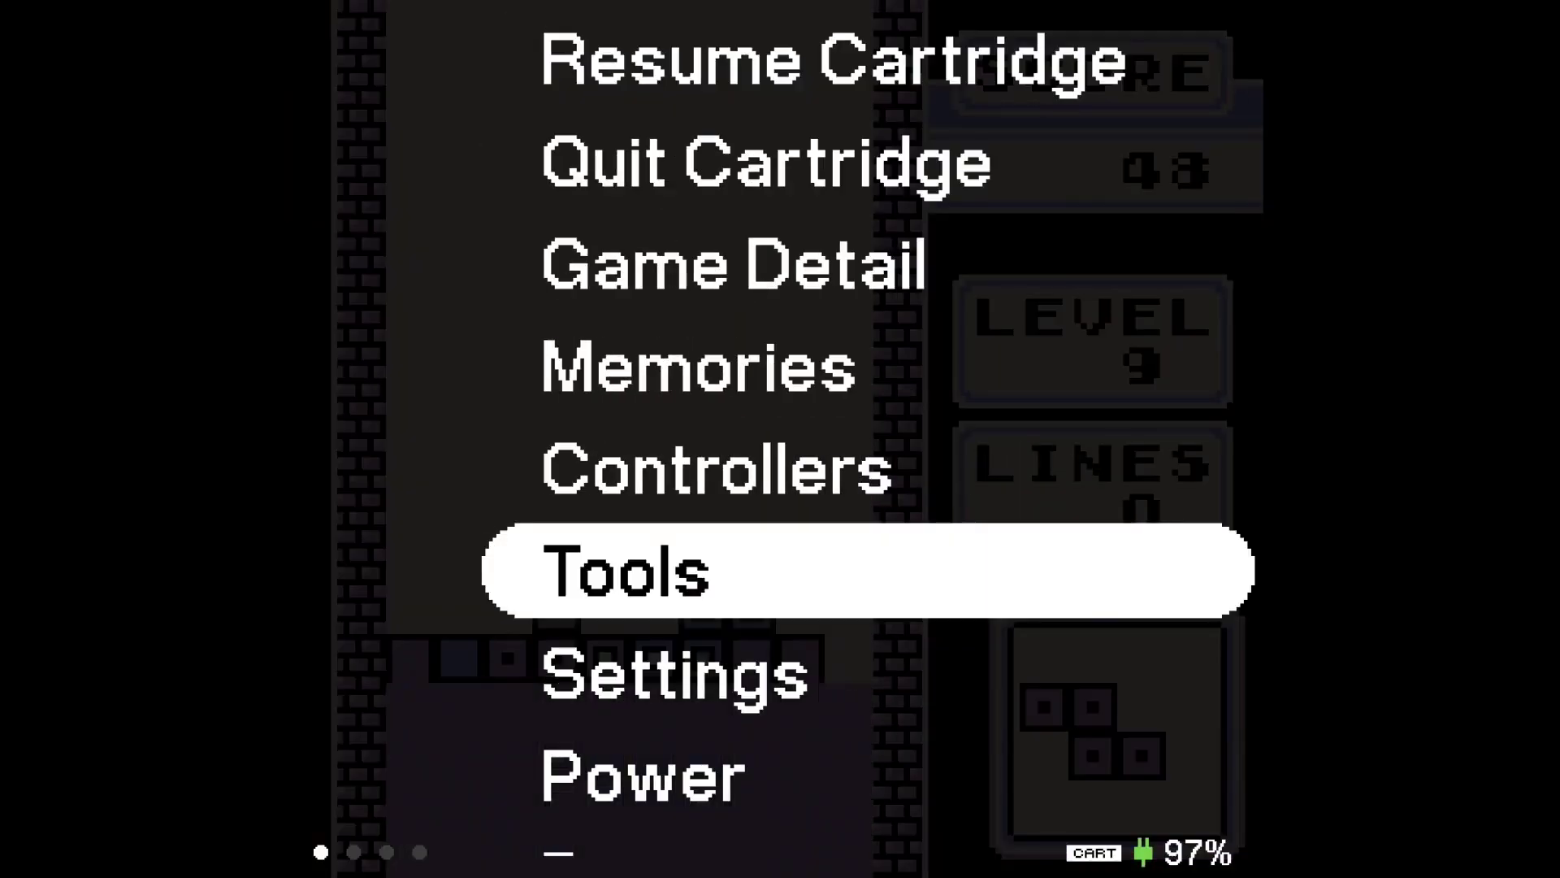
key("Return")
key("Down")
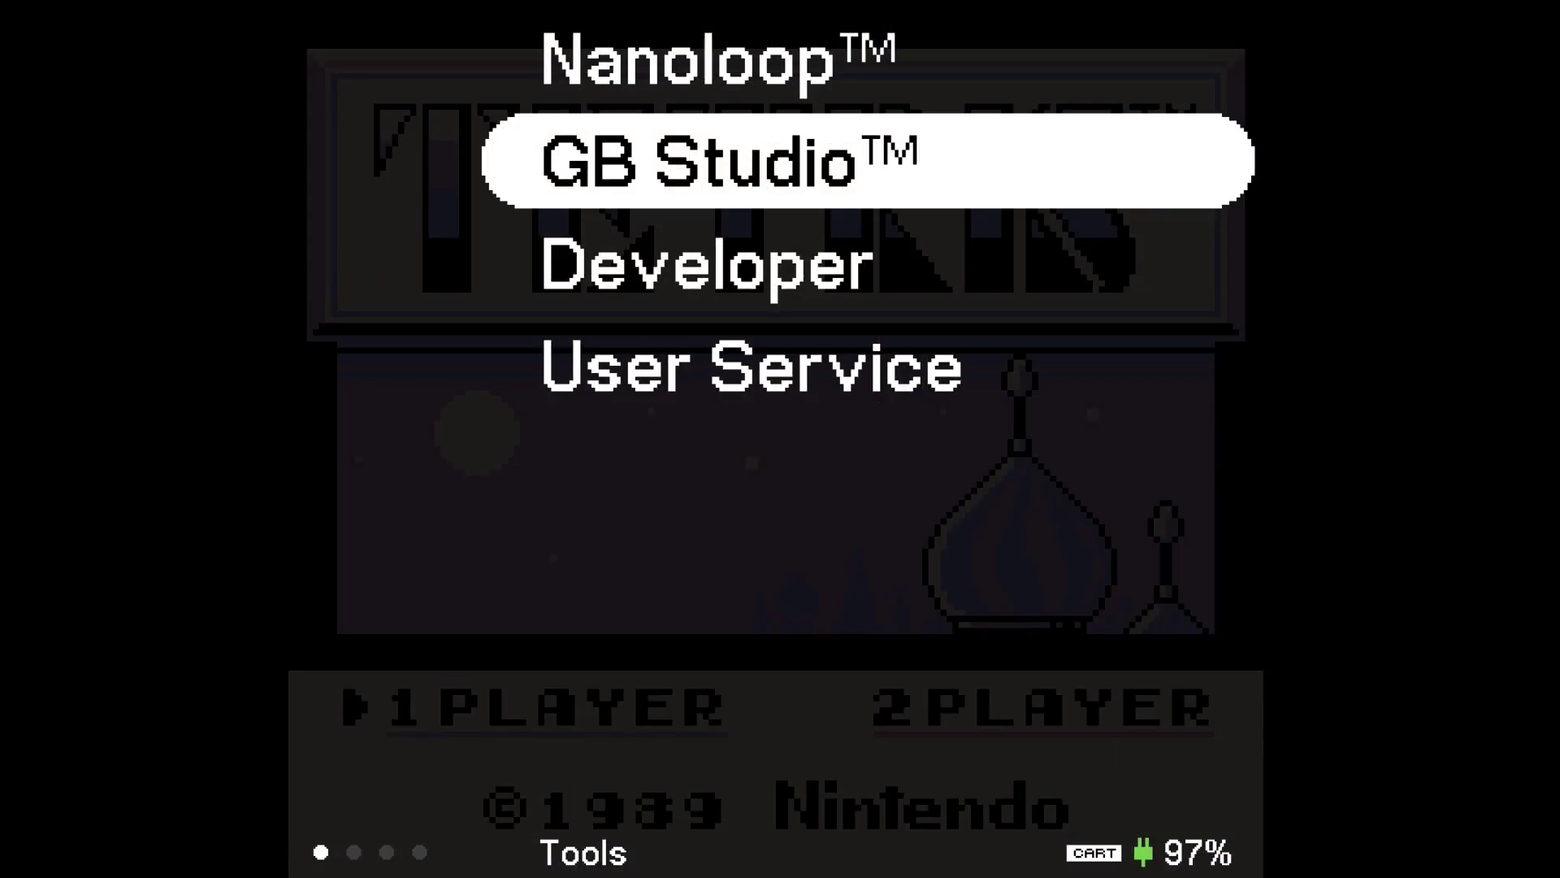
key("Return")
key("Return")
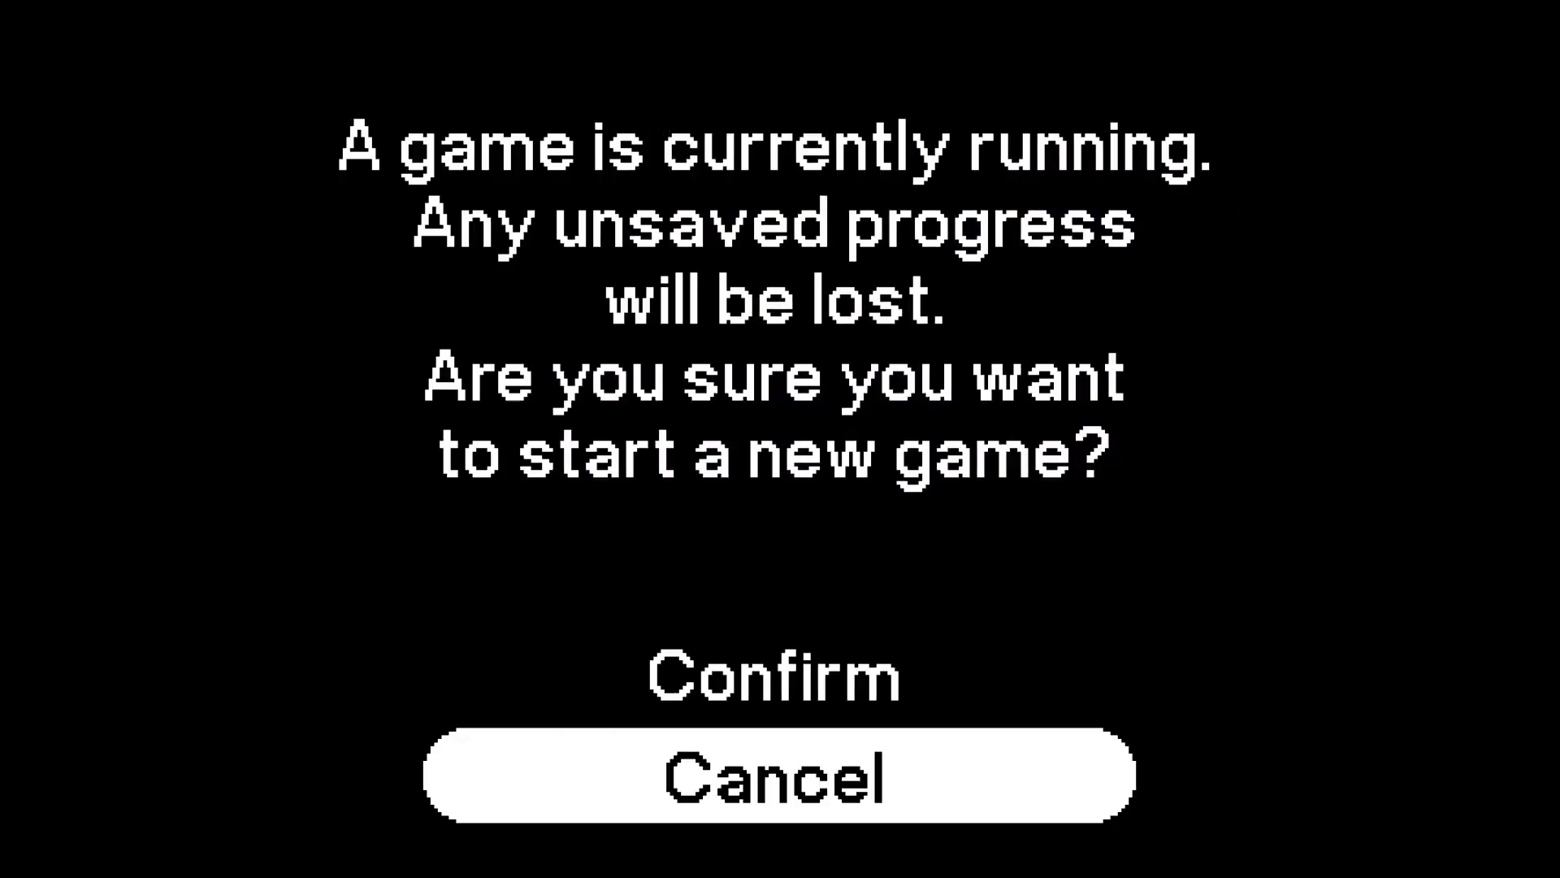
key("Up")
key("Return")
key("Down")
key("Down")
key("Down")
key("Down")
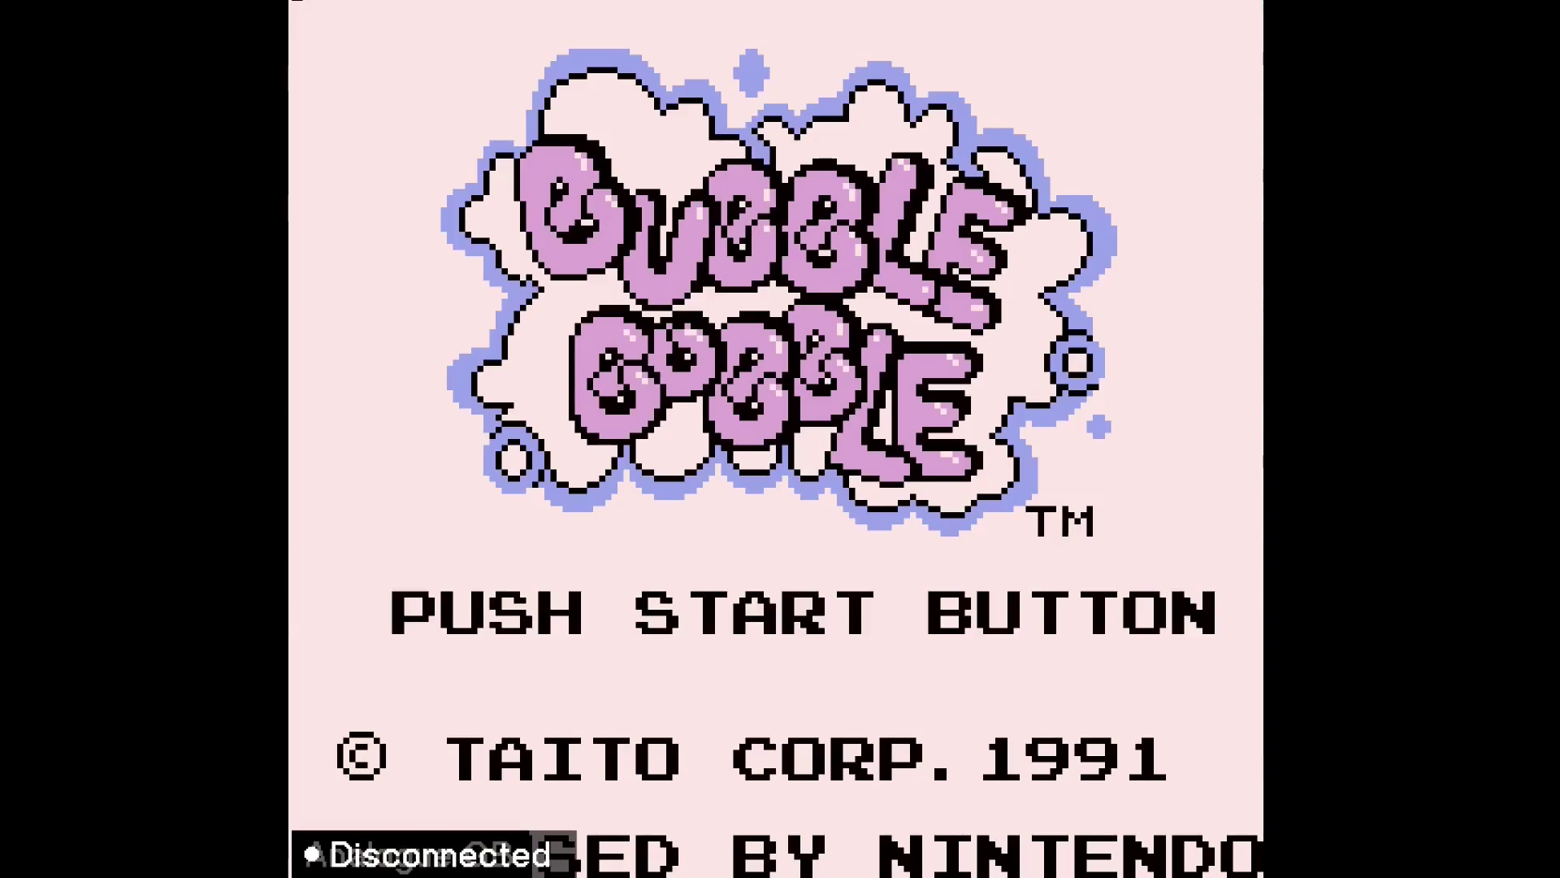
Open and dismiss the system menu, then switch Bubble Bobble to another display mode.
key("Escape")
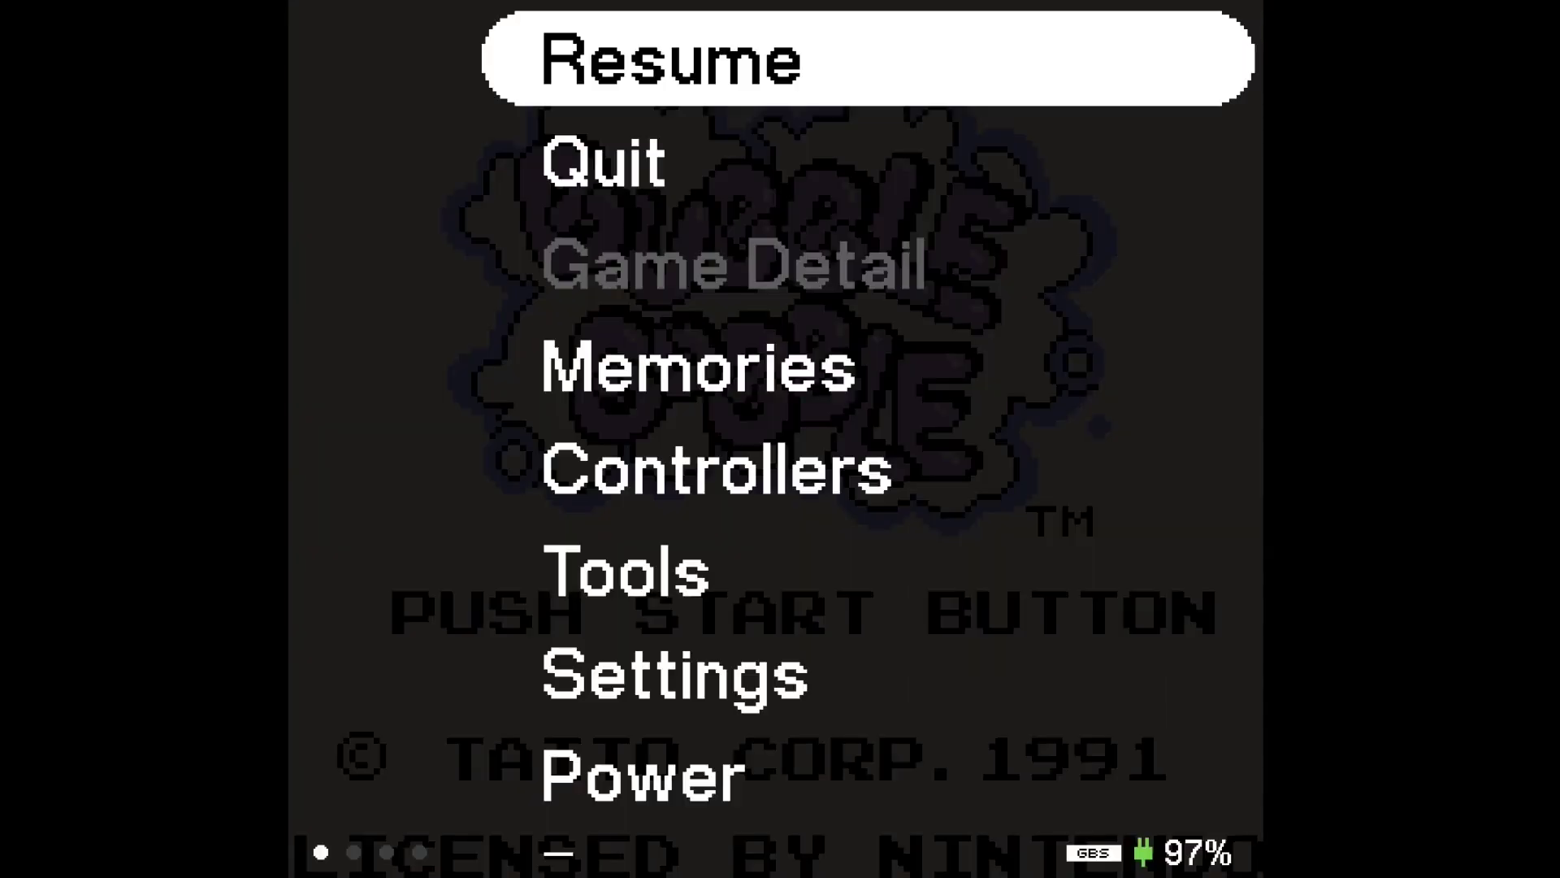
key("Return")
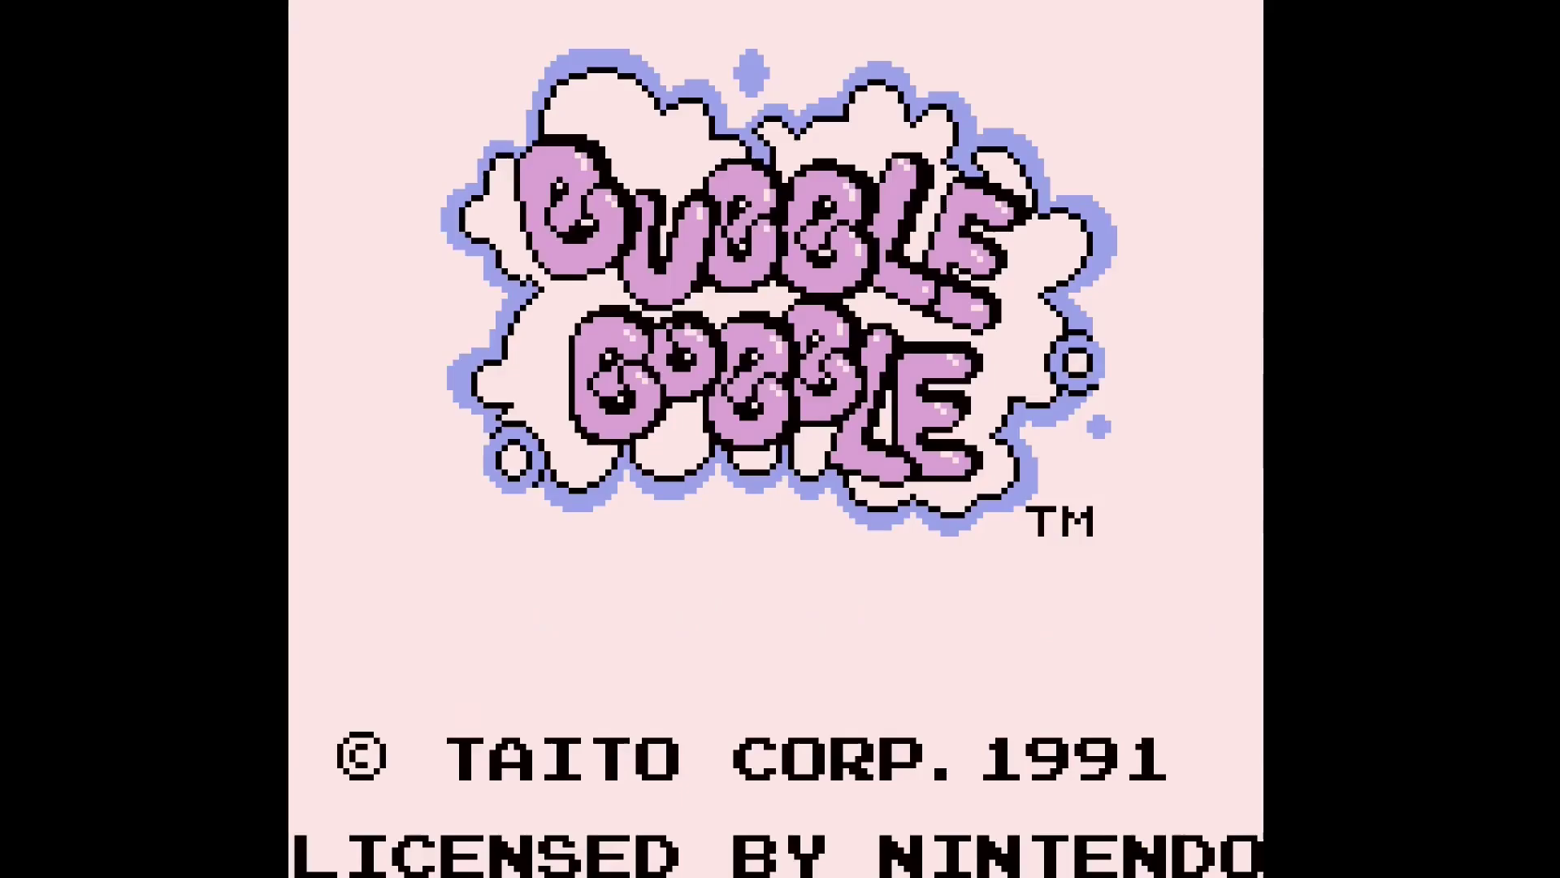
key("F2")
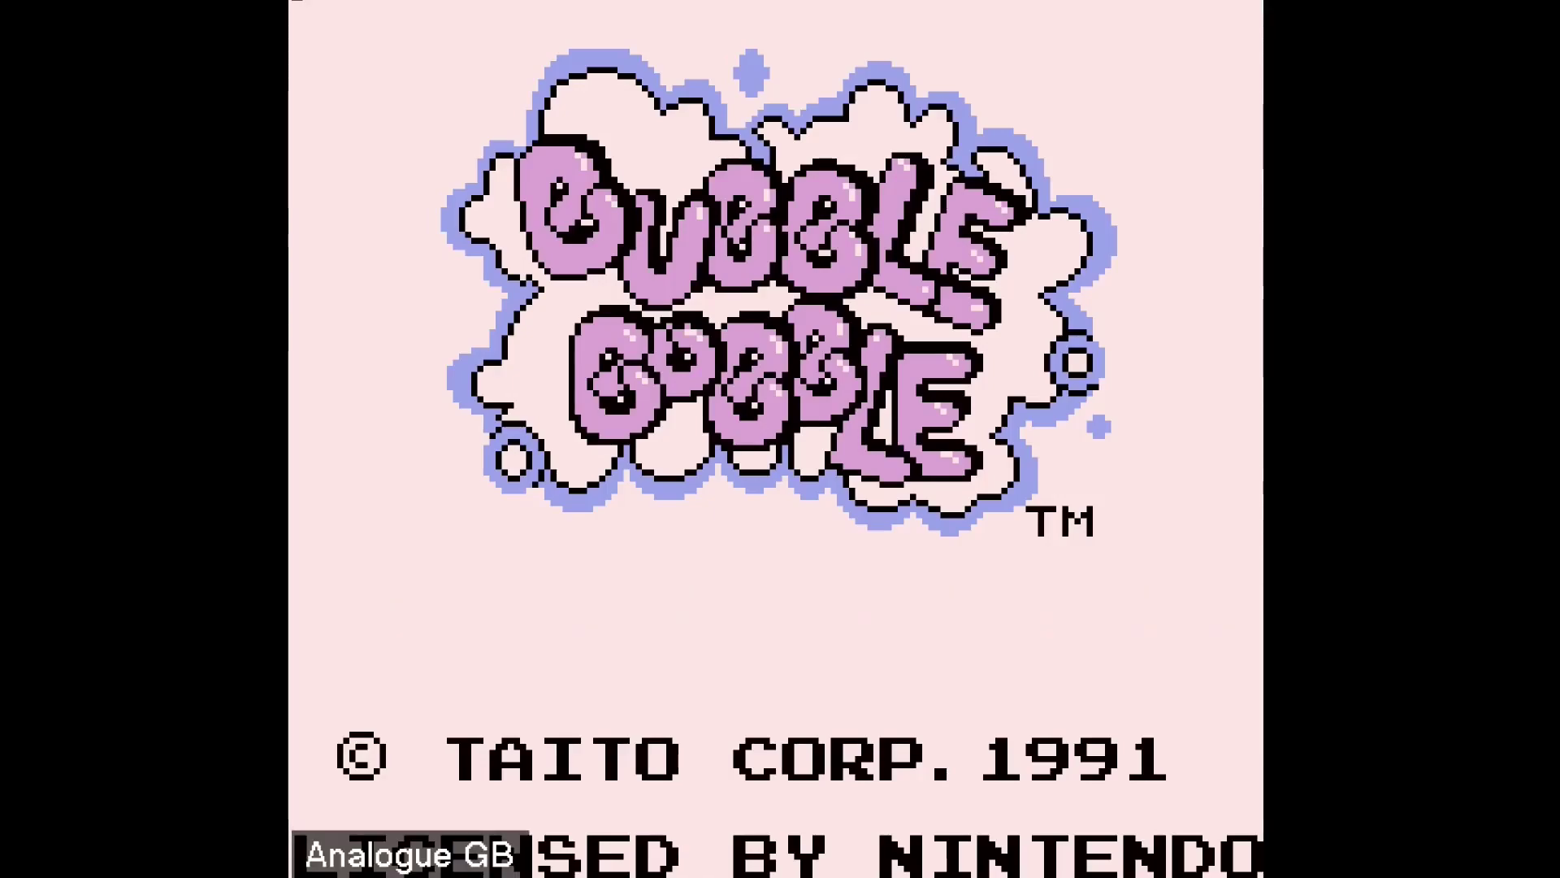
Navigate Settings > Pocket > Systems > GB > Video to the Color Palettes list.
key("Escape")
key("Down")
key("Down")
key("Down")
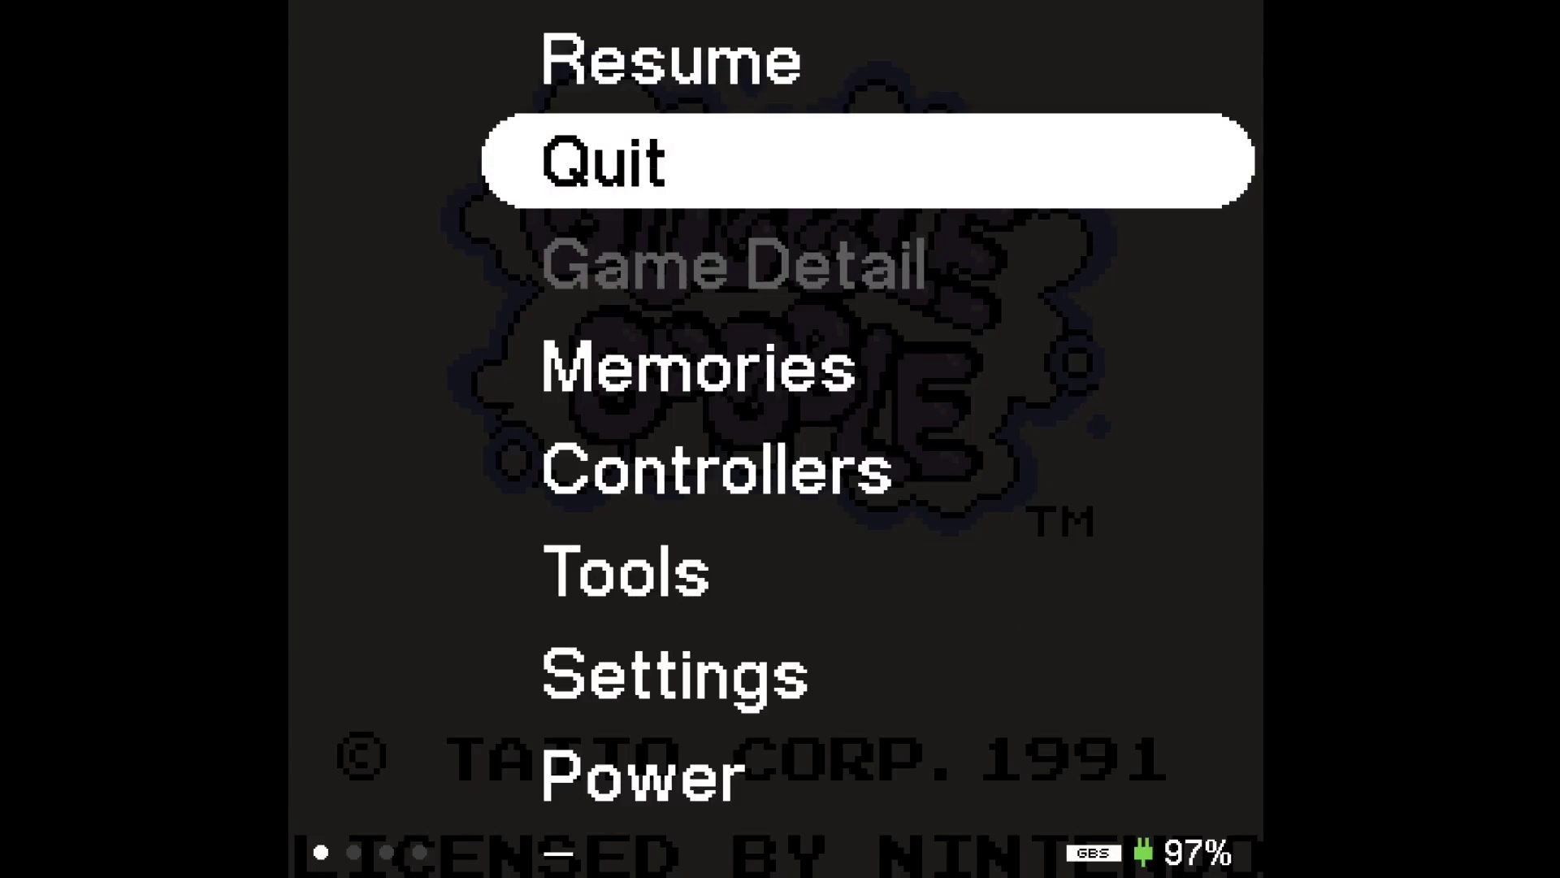
key("Down")
key("Down")
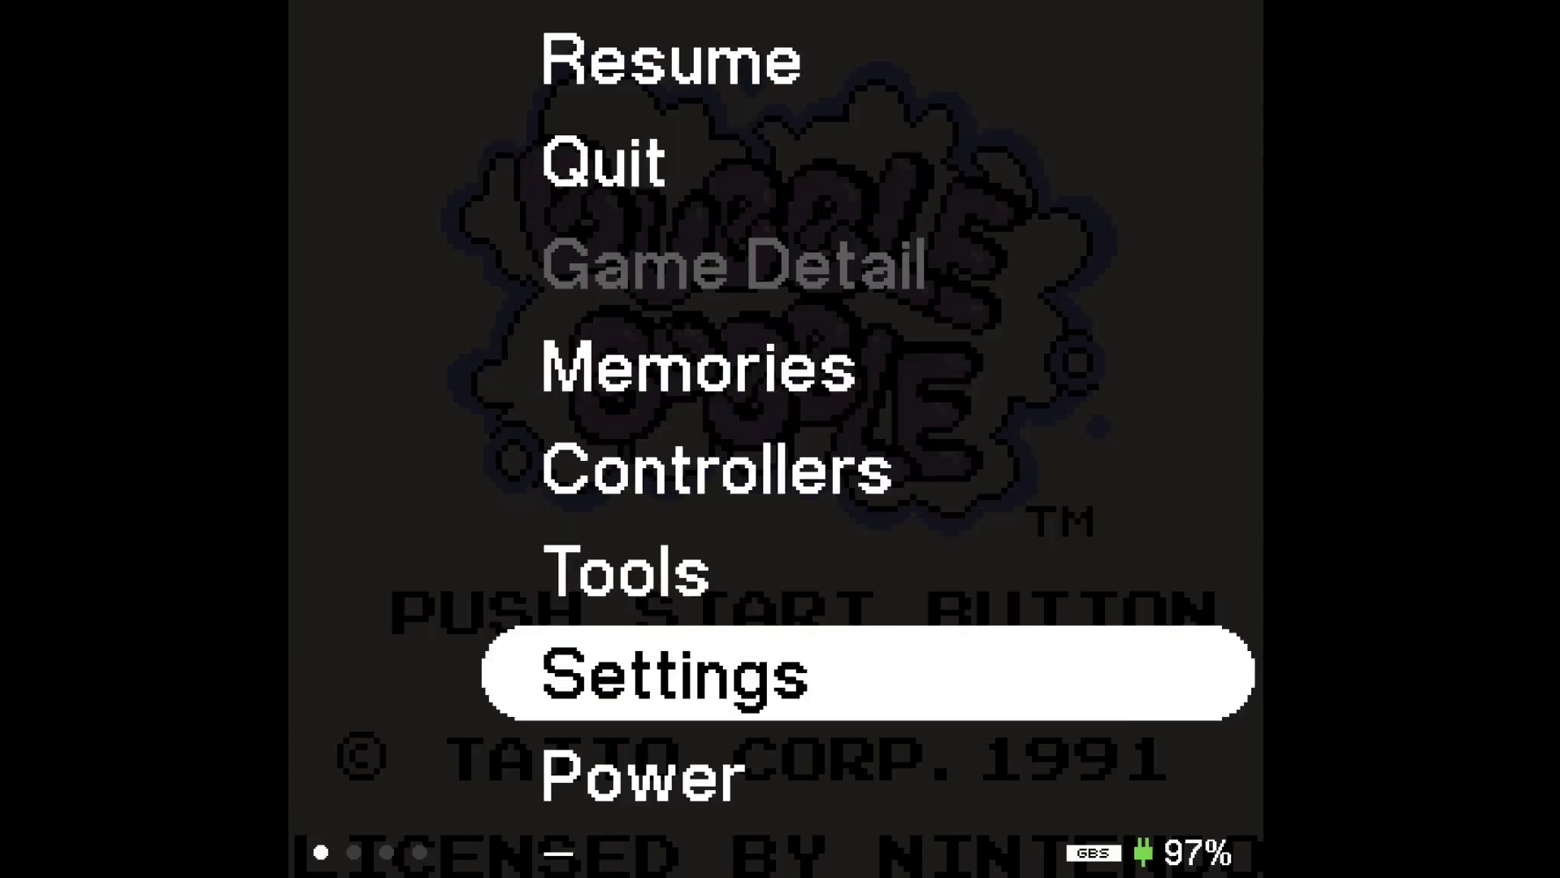
key("Return")
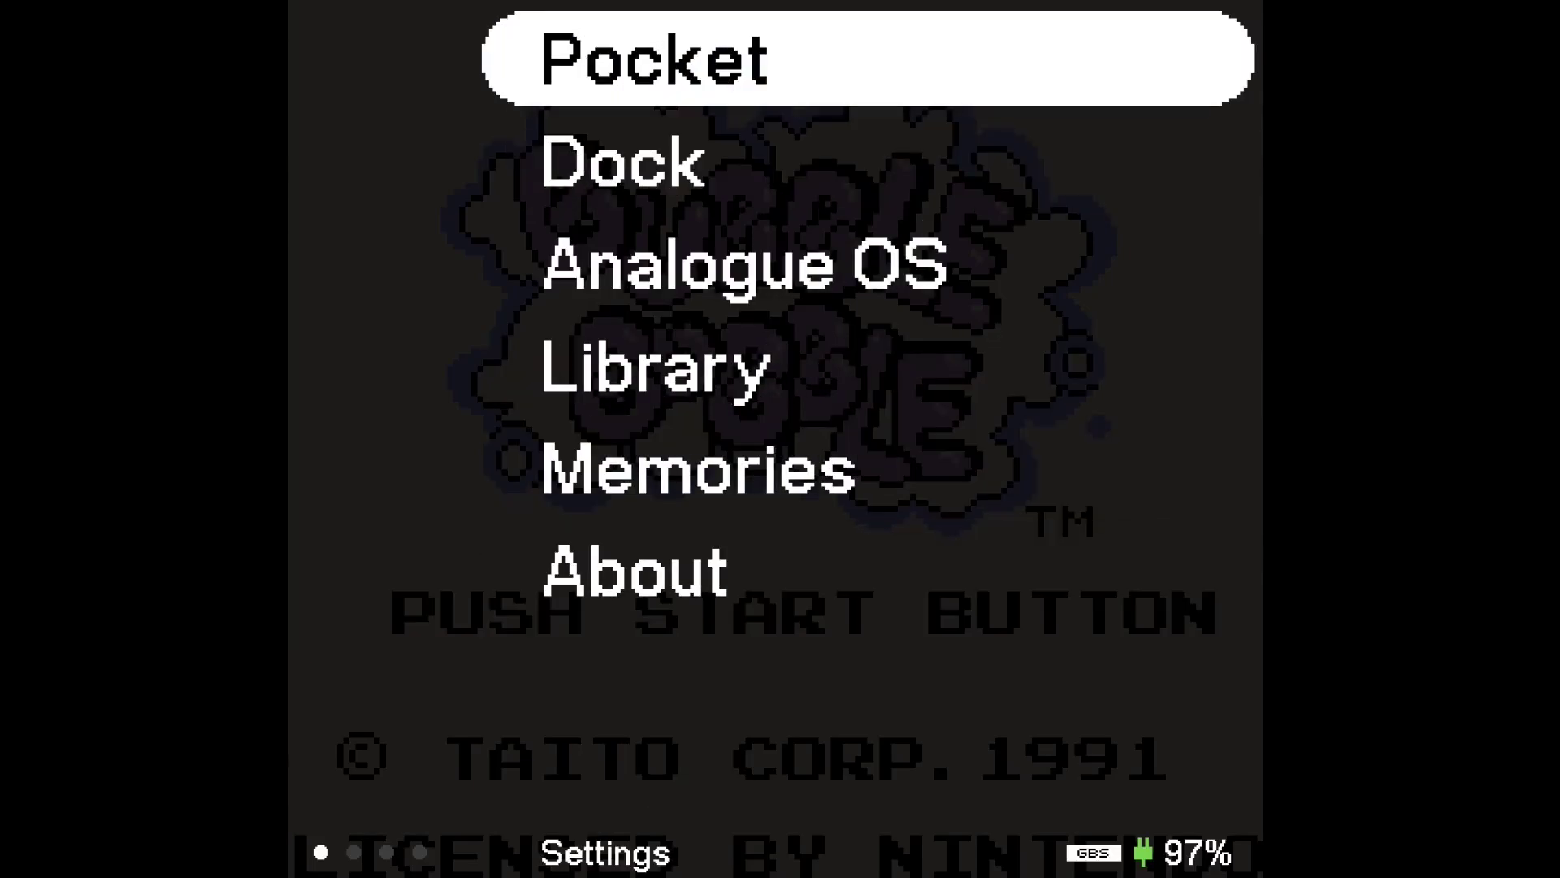
key("Return")
key("Return")
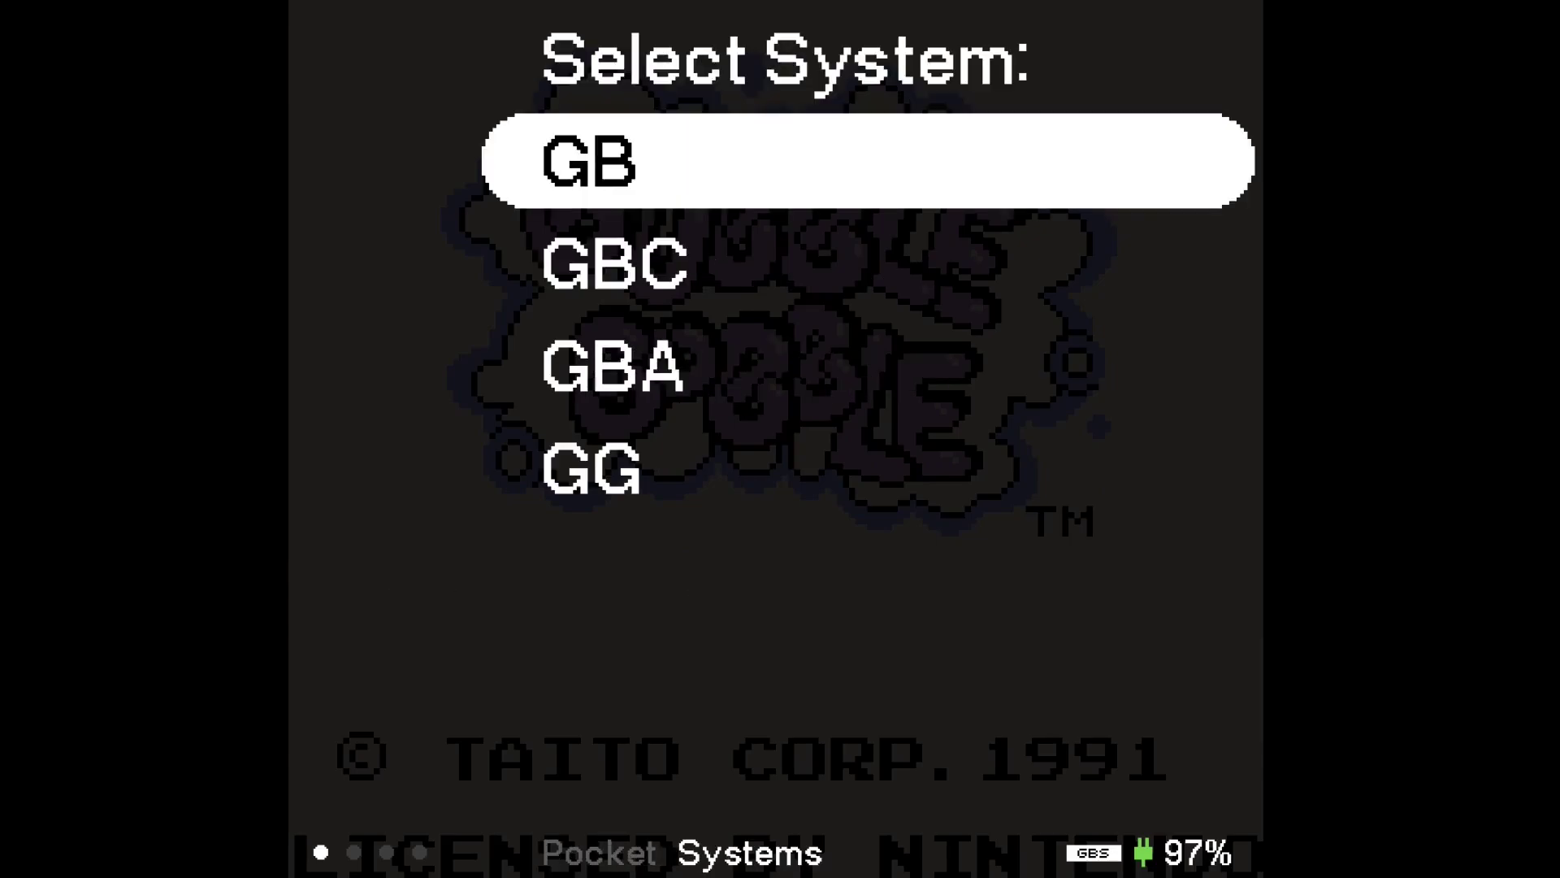
key("Return")
key("Down")
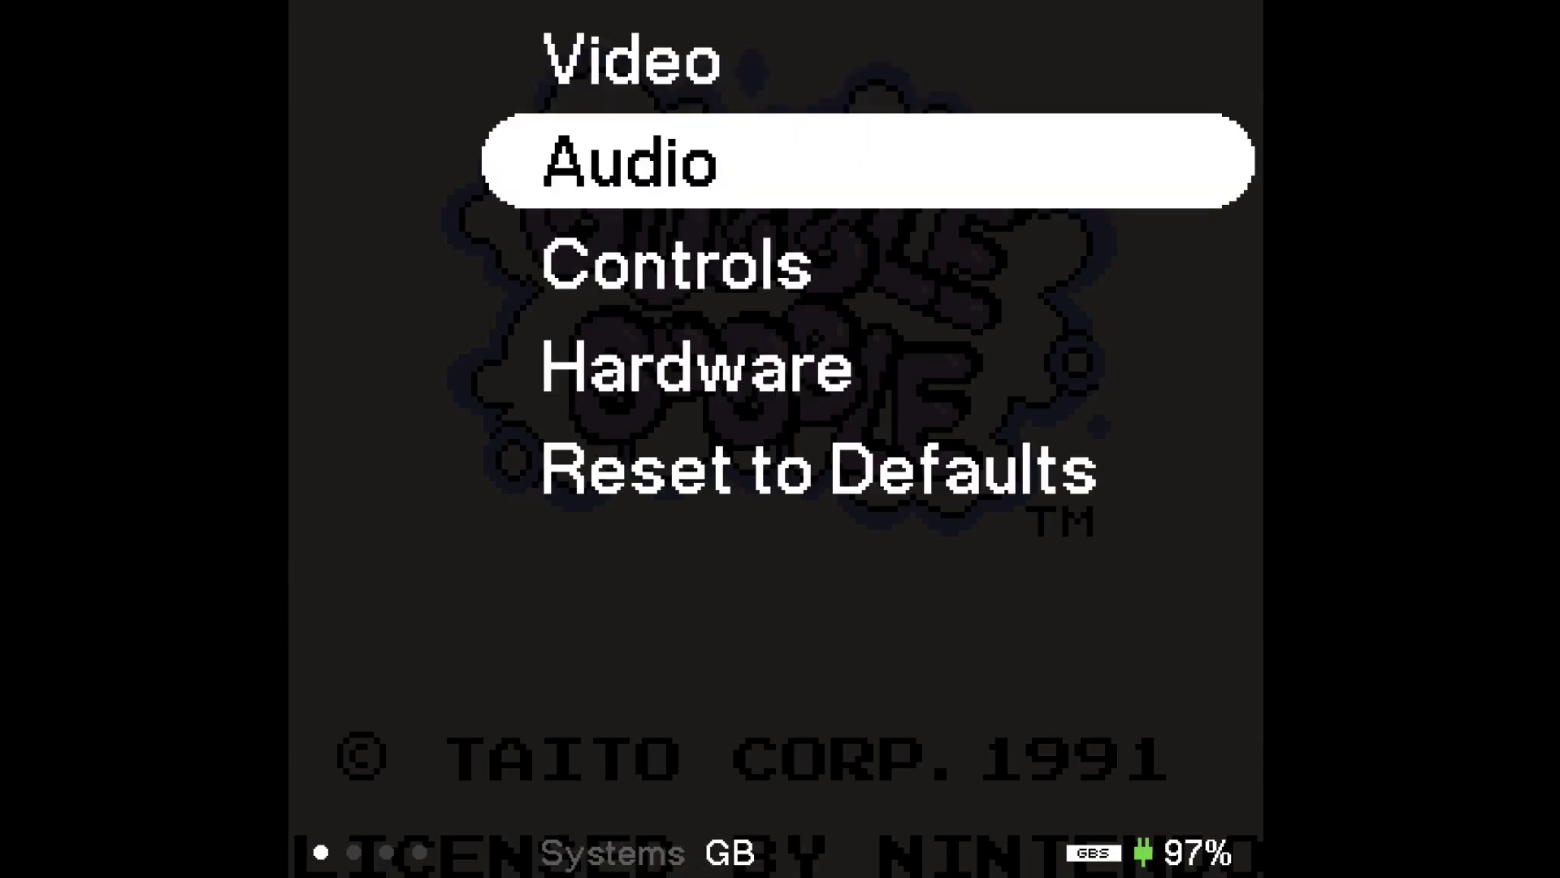
key("Up")
key("Return")
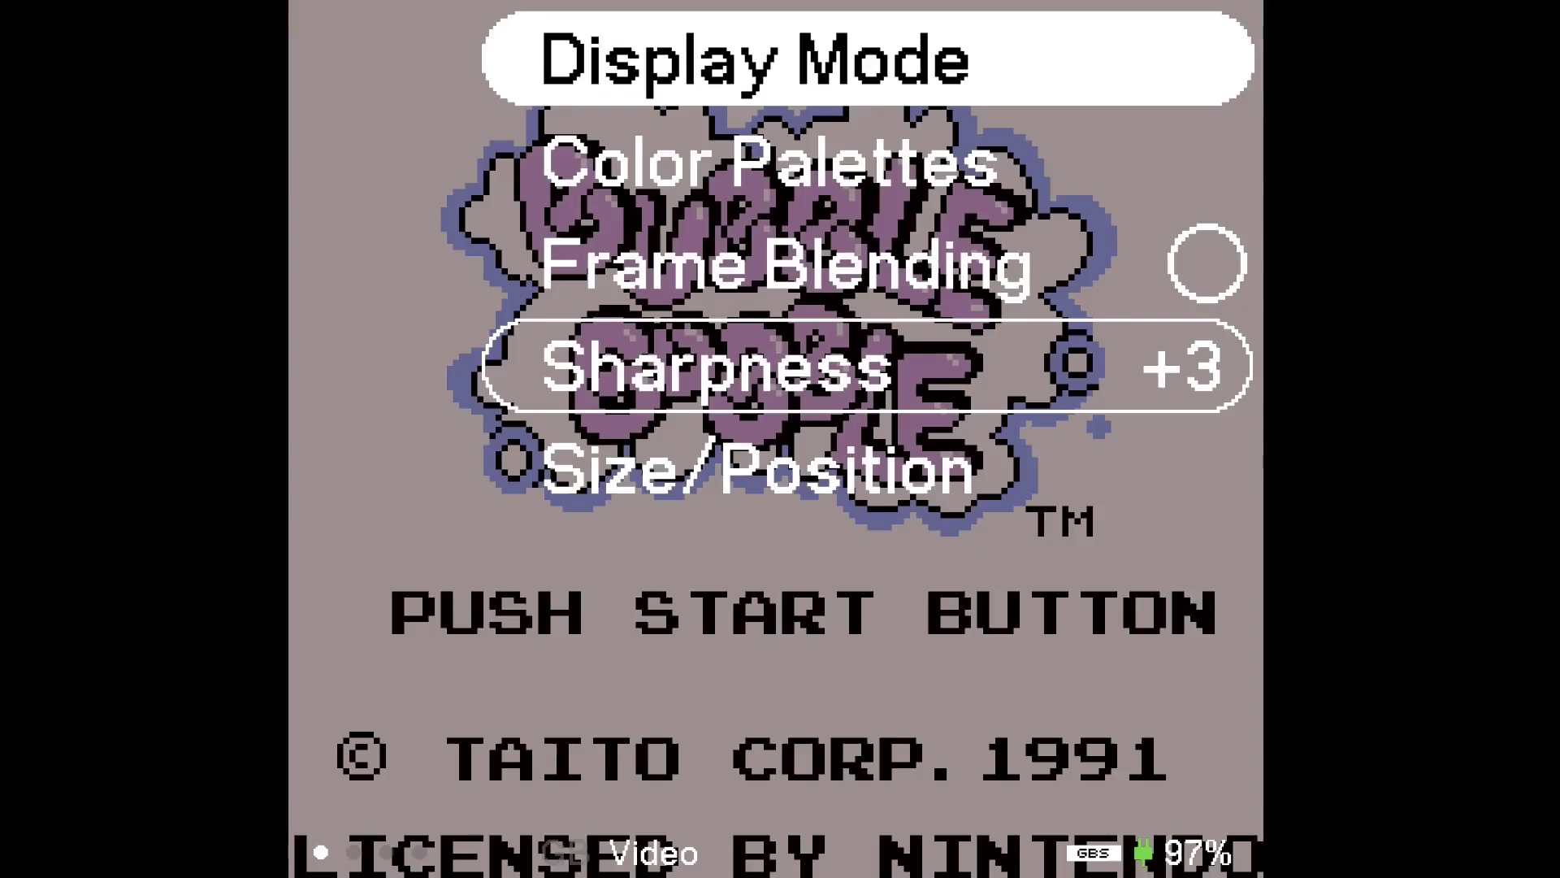
key("Down")
key("Return")
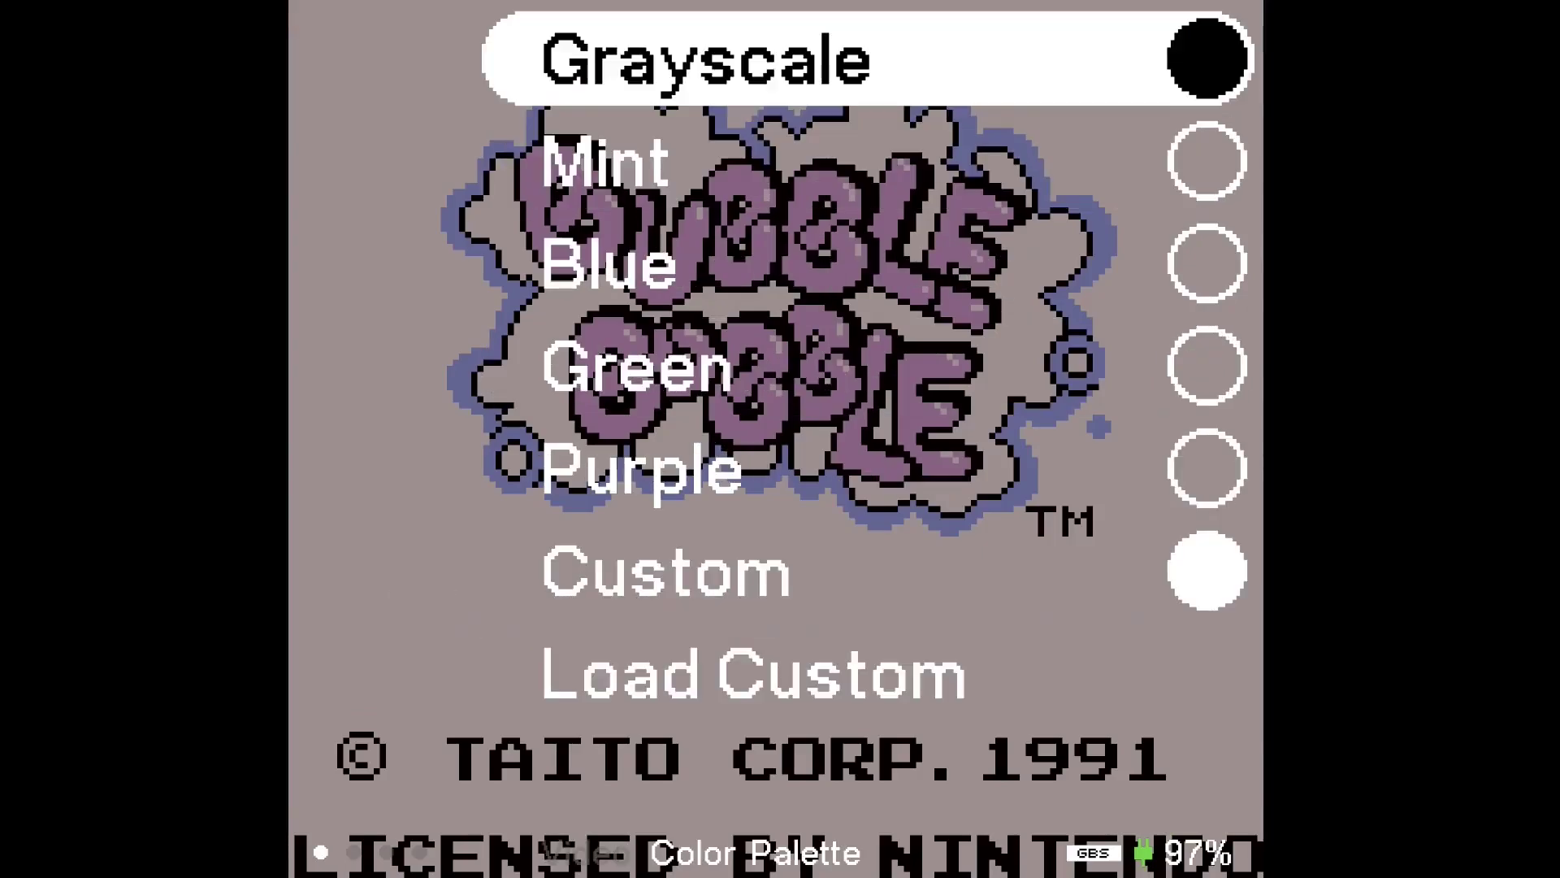
Load Custom palettes and try SGB 1-A, 1-B, 1-C and 1-D on Bubble Bobble.
key("Down")
key("Down")
key("Down")
key("Down")
key("Down")
key("Down")
key("Return")
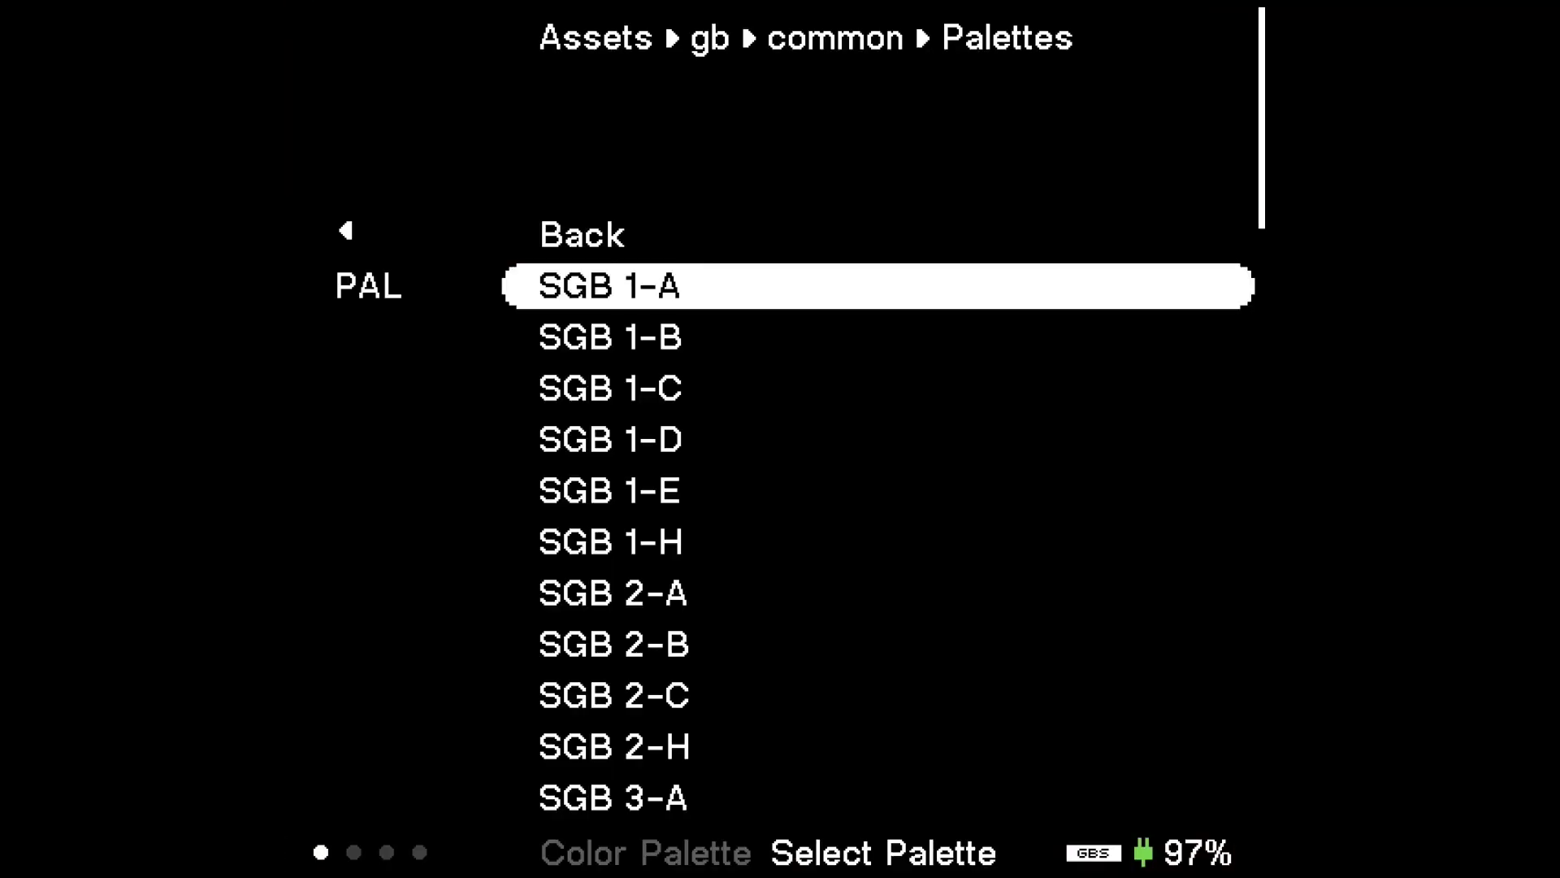
key("Return")
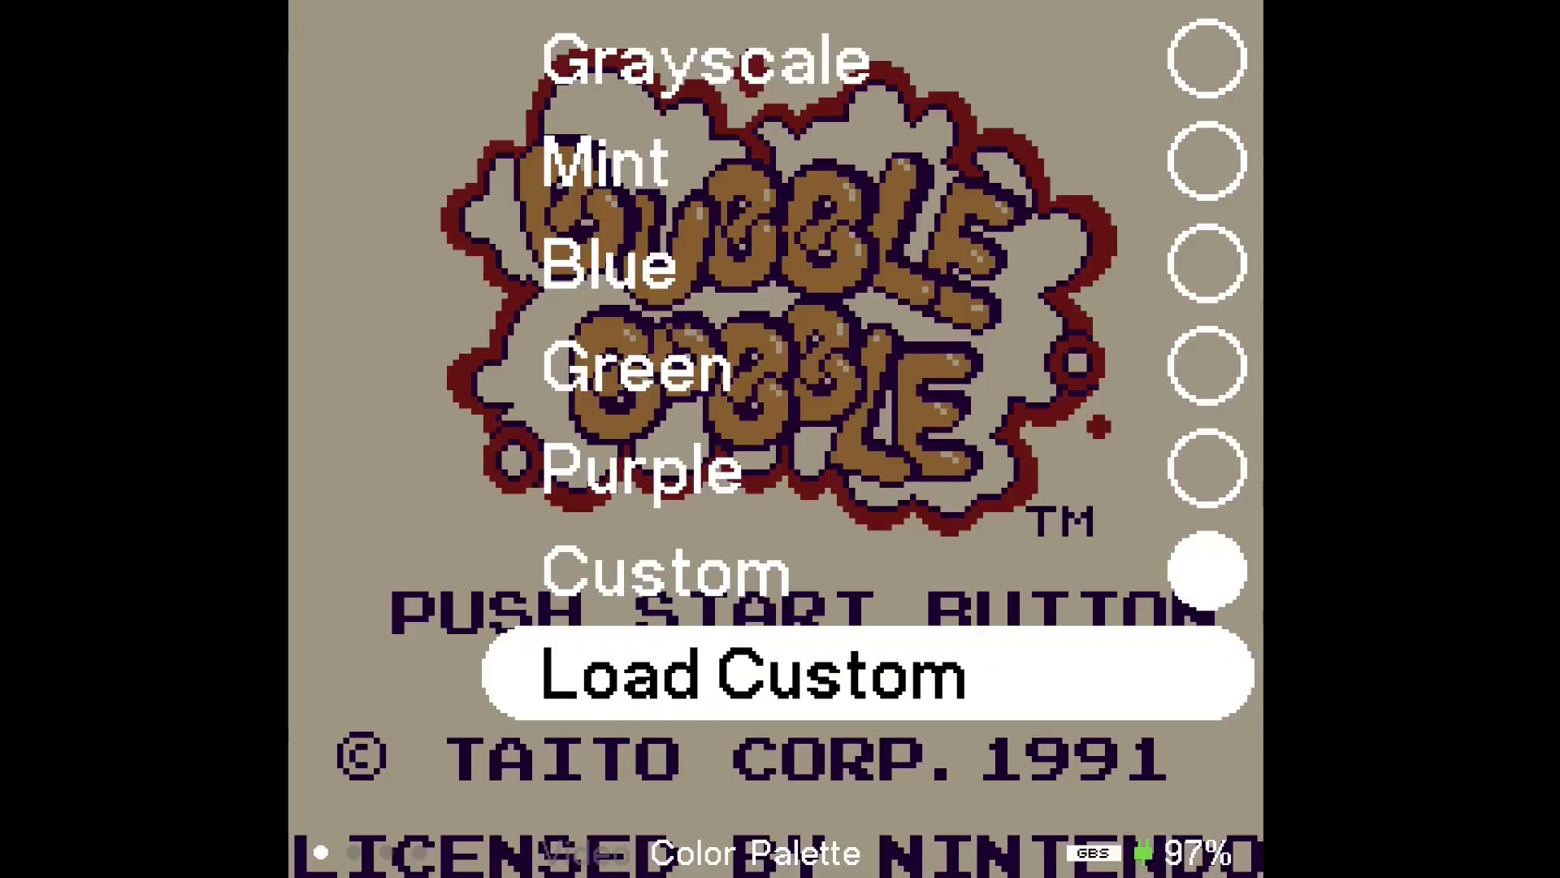
key("Return")
key("Down")
key("Return")
key("Return")
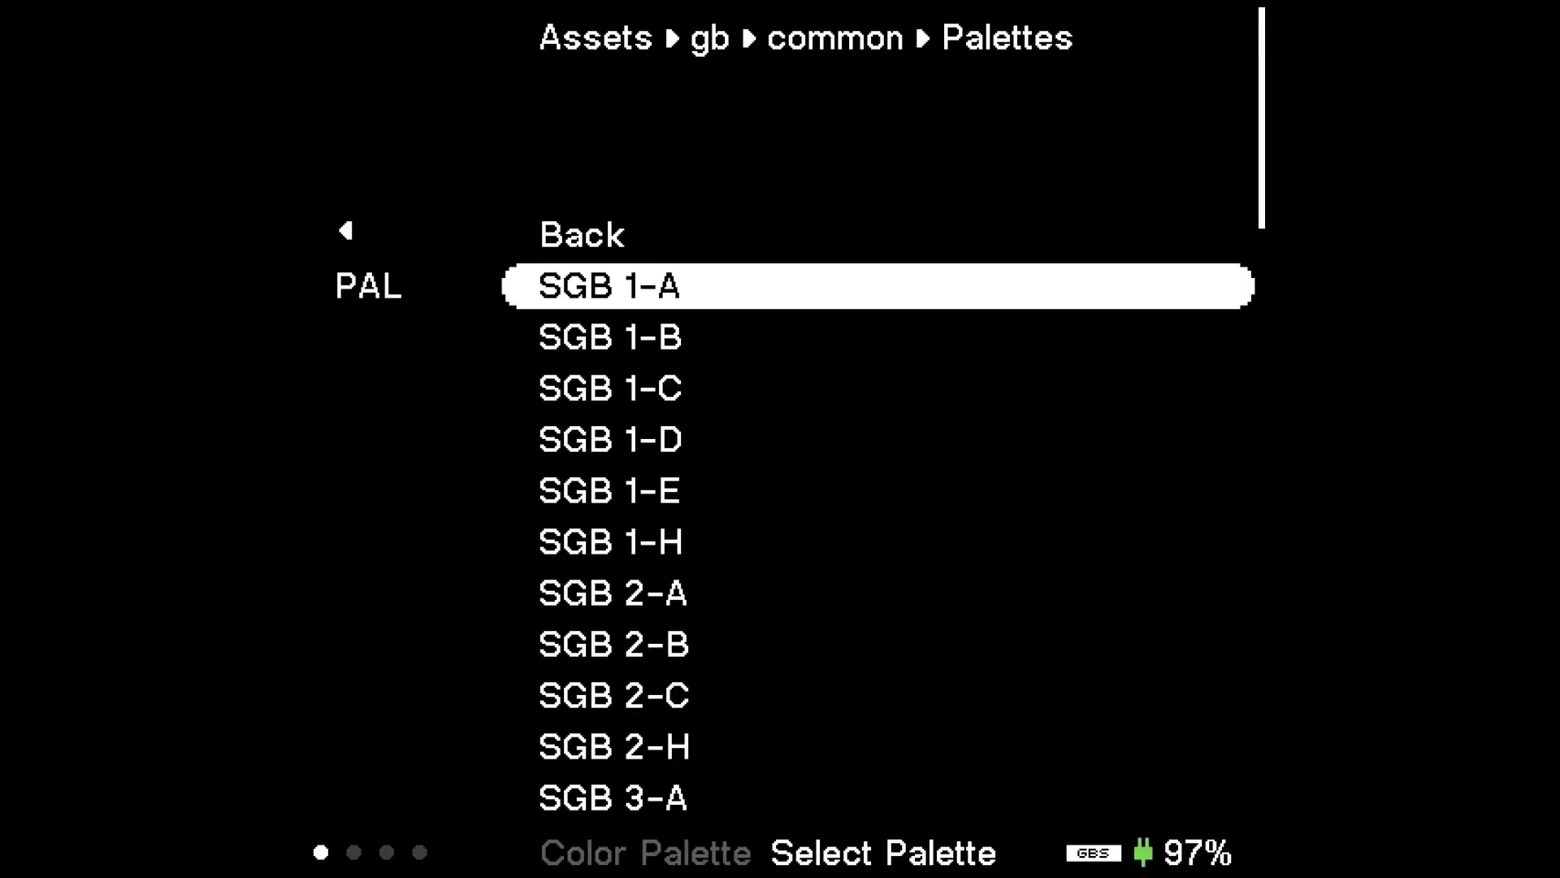
key("Down")
key("Down")
key("Return")
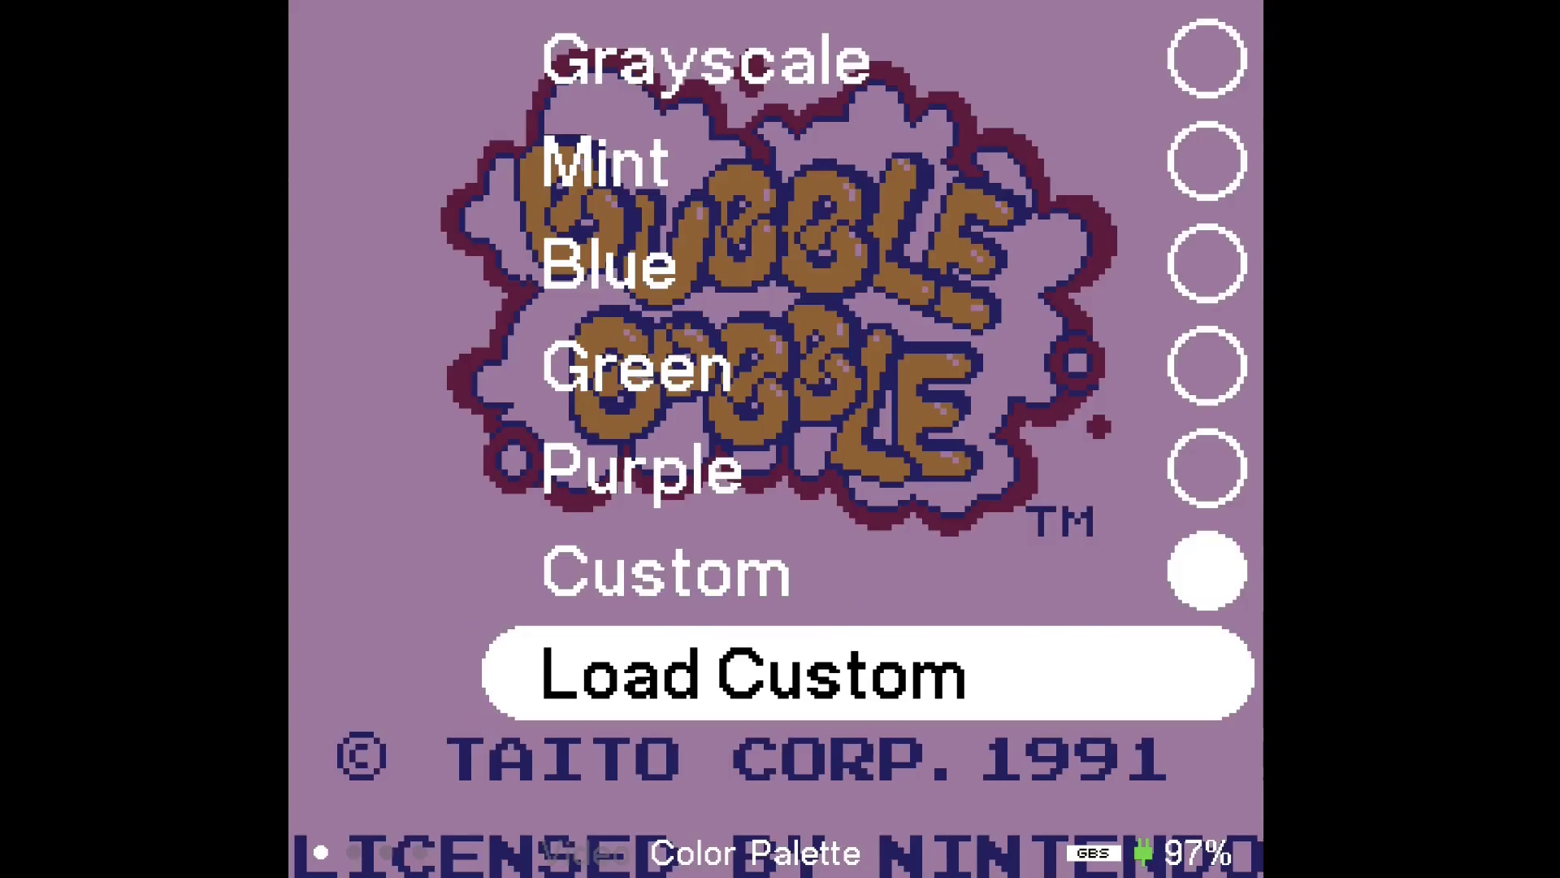
key("Return")
key("Down")
key("Down")
Try the SGB 1-E, 1-H and 2-C custom palettes.
key("Down")
key("Return")
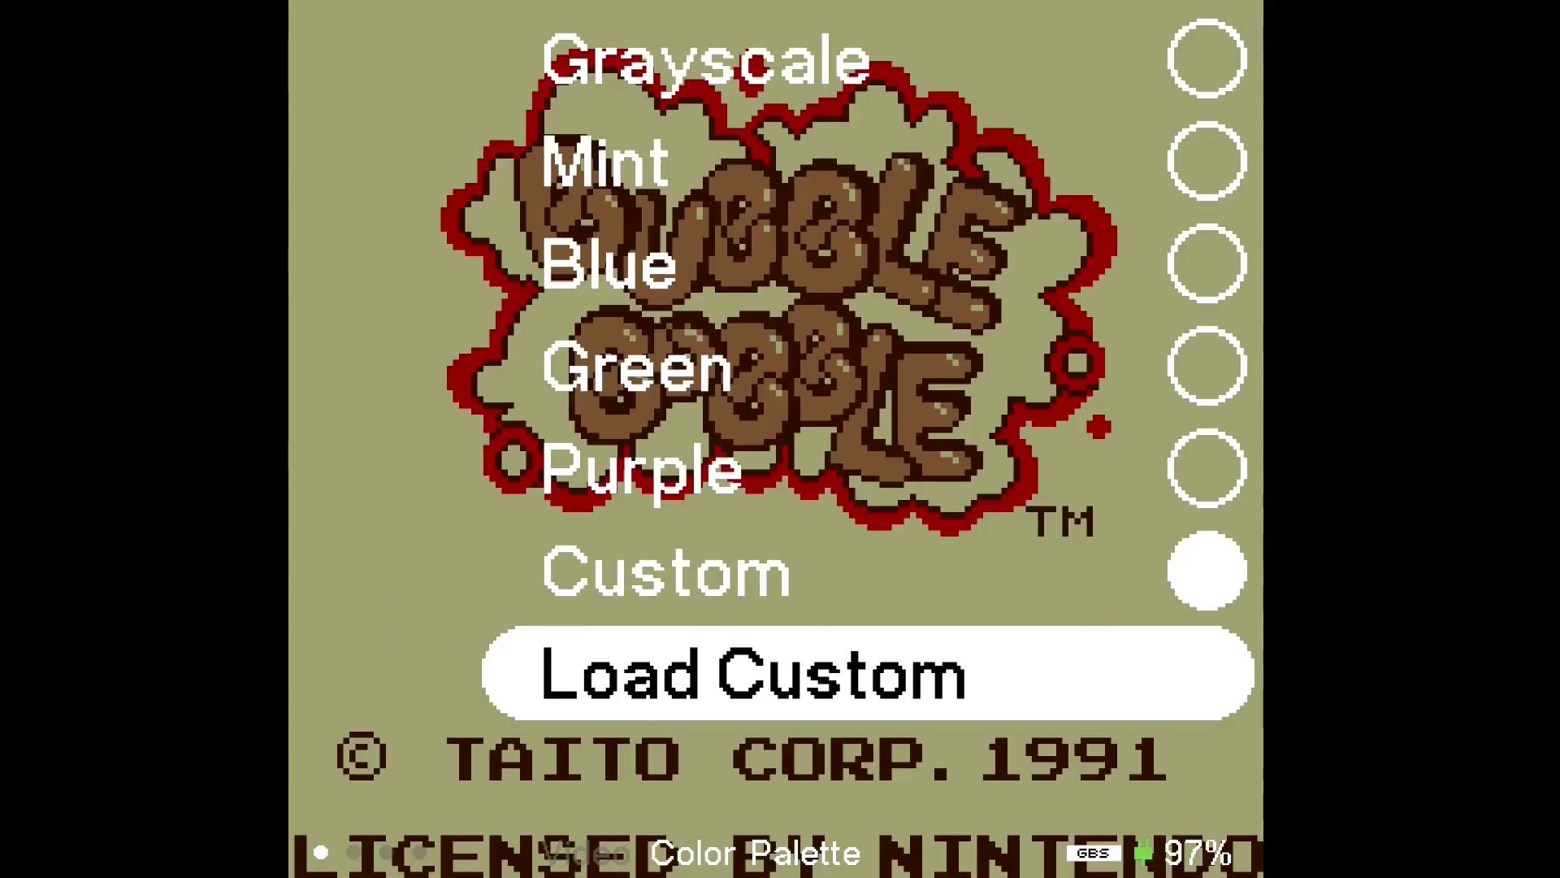
key("Return")
key("Down")
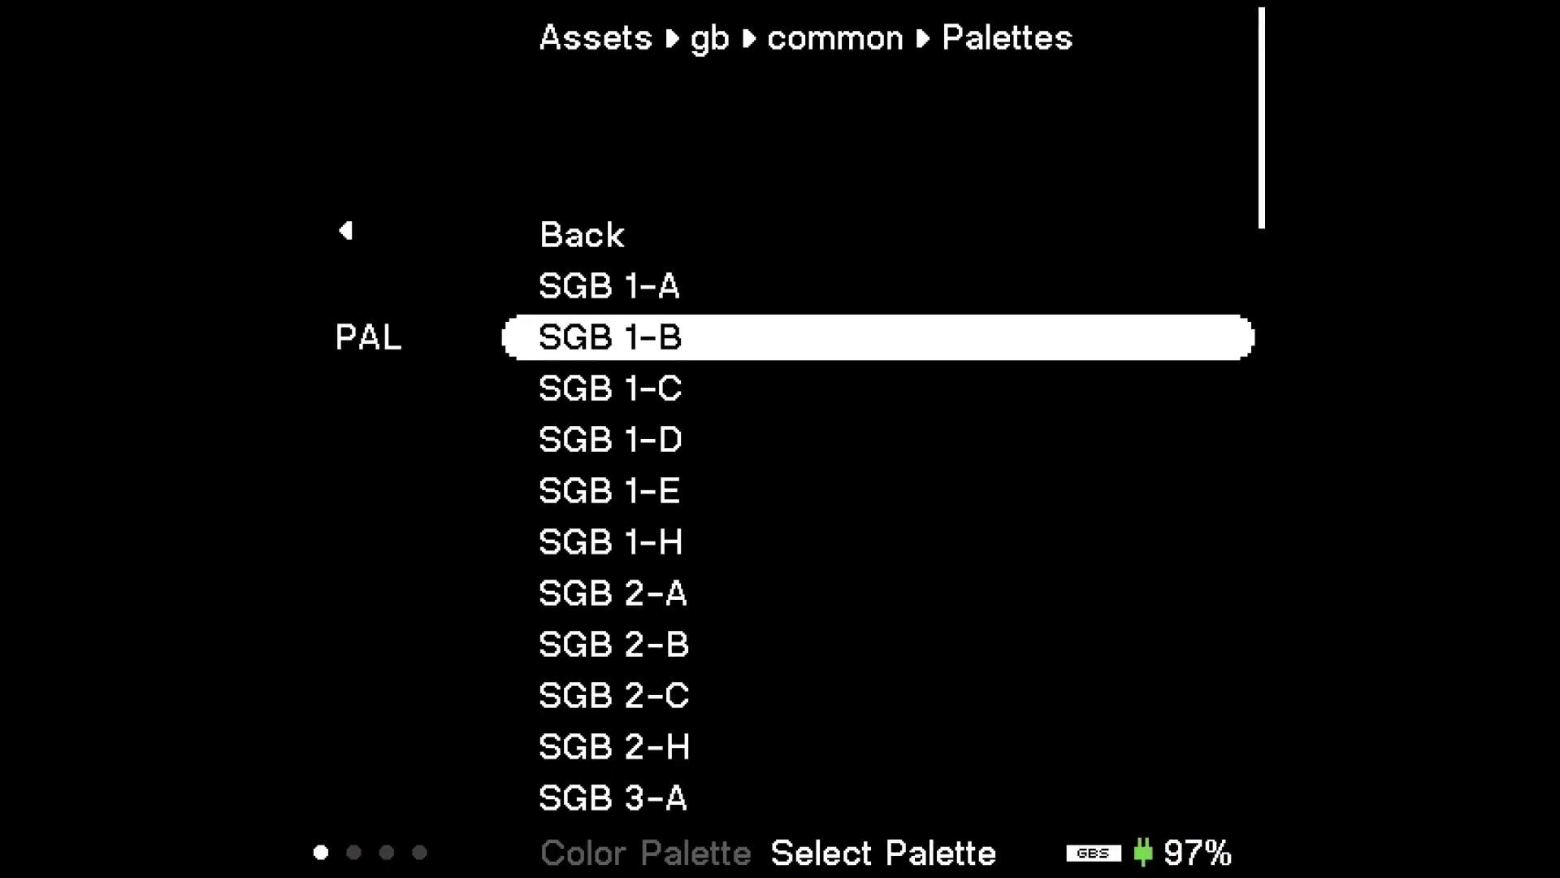
key("Down")
key("Down")
key("Down")
key("Return")
key("Return")
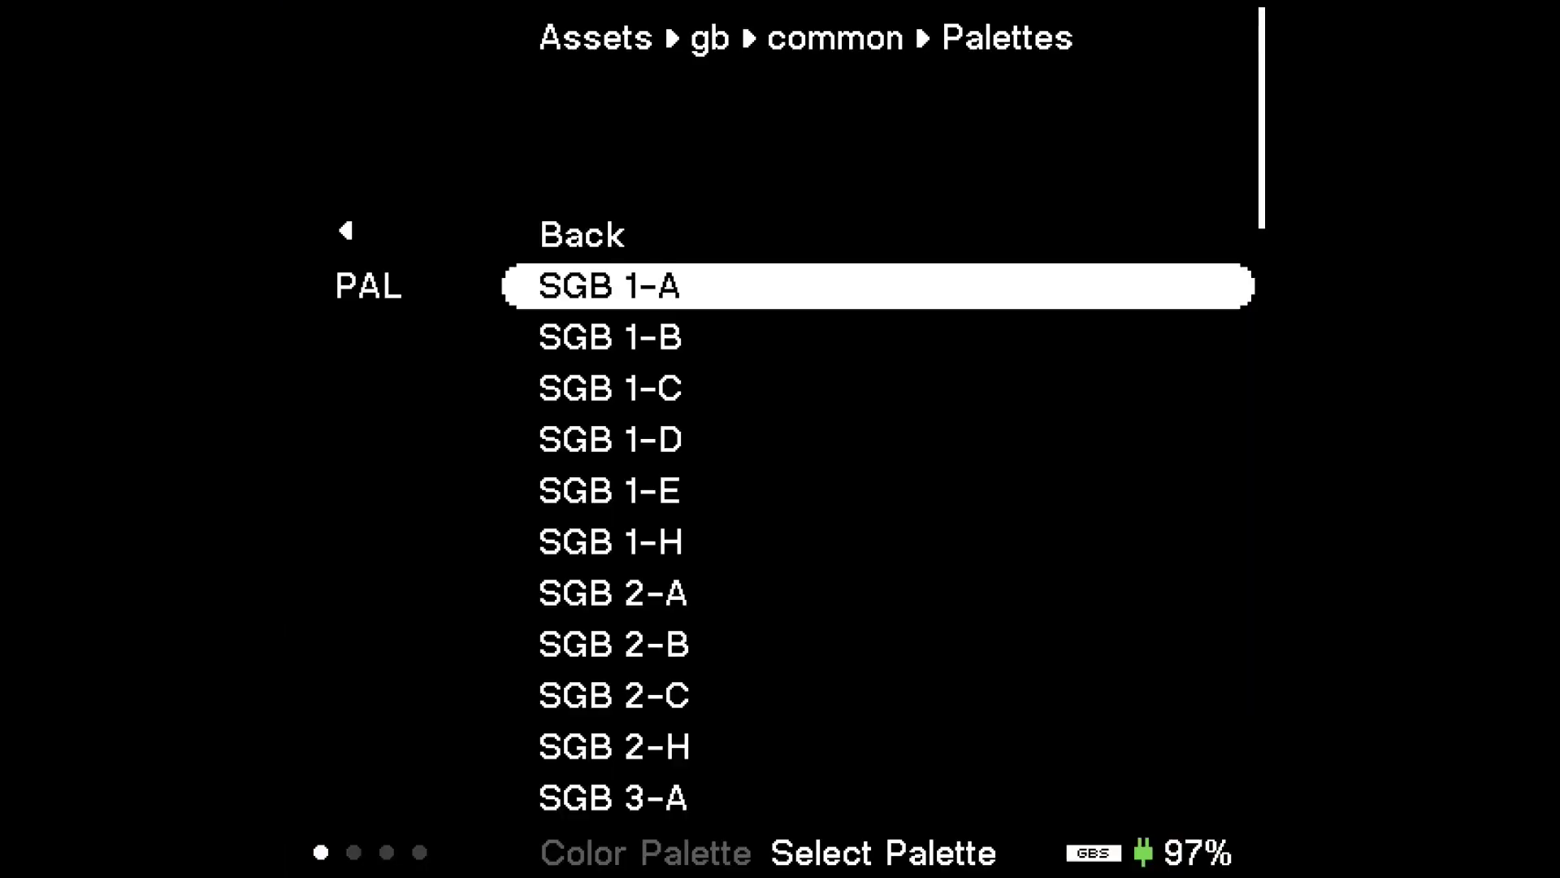
key("Down")
key("Down")
key("Down")
key("Down")
key("Down")
key("Return")
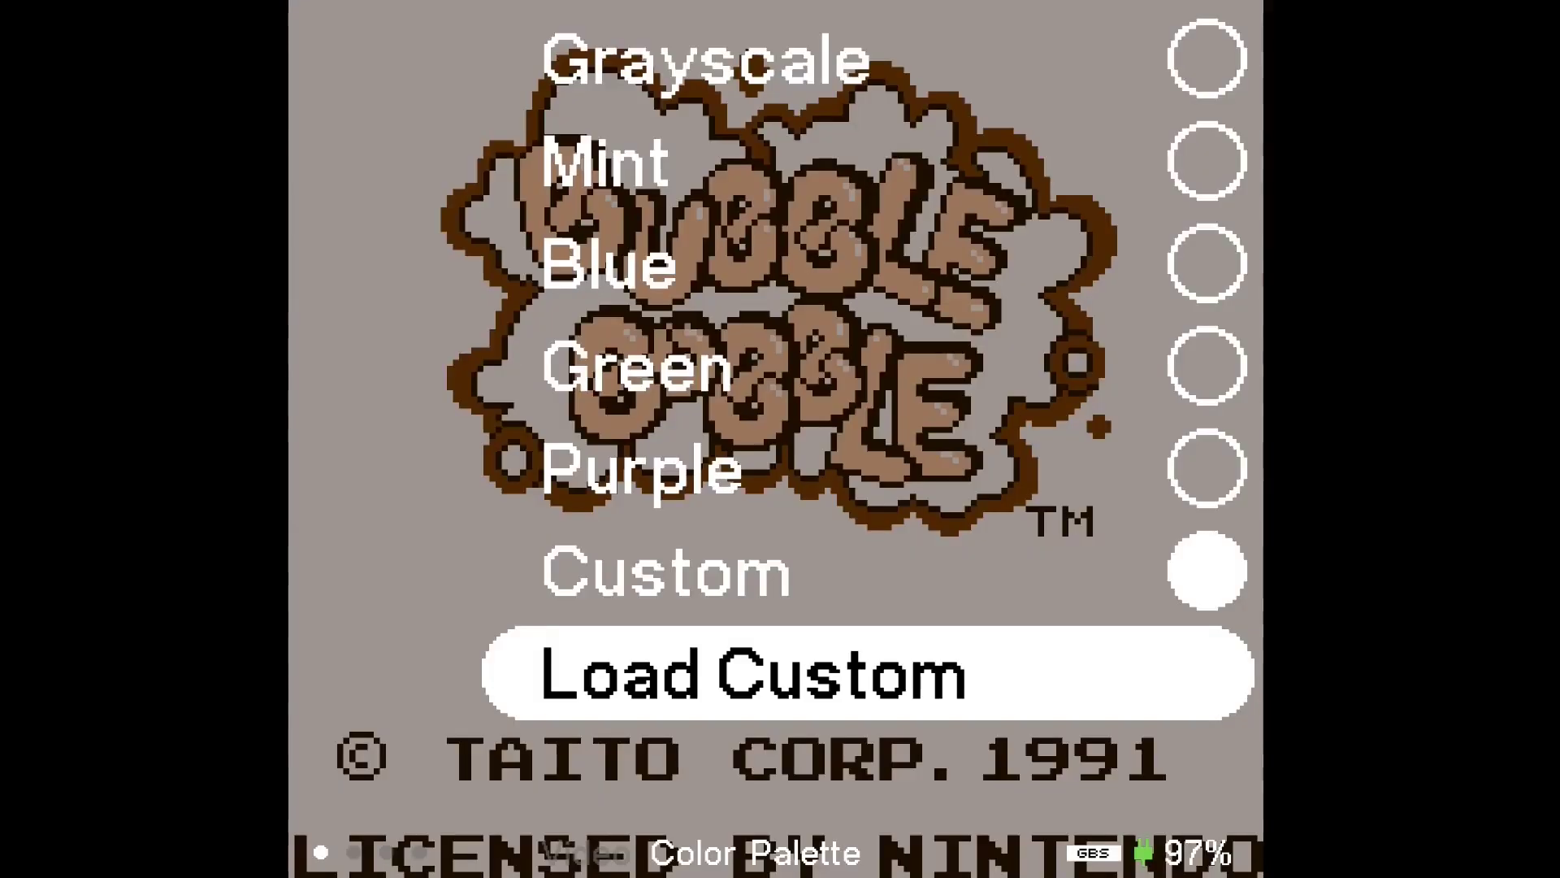
key("Return")
key("Down")
key("Down")
key("Down")
key("Down")
key("Down")
key("Down")
key("Down")
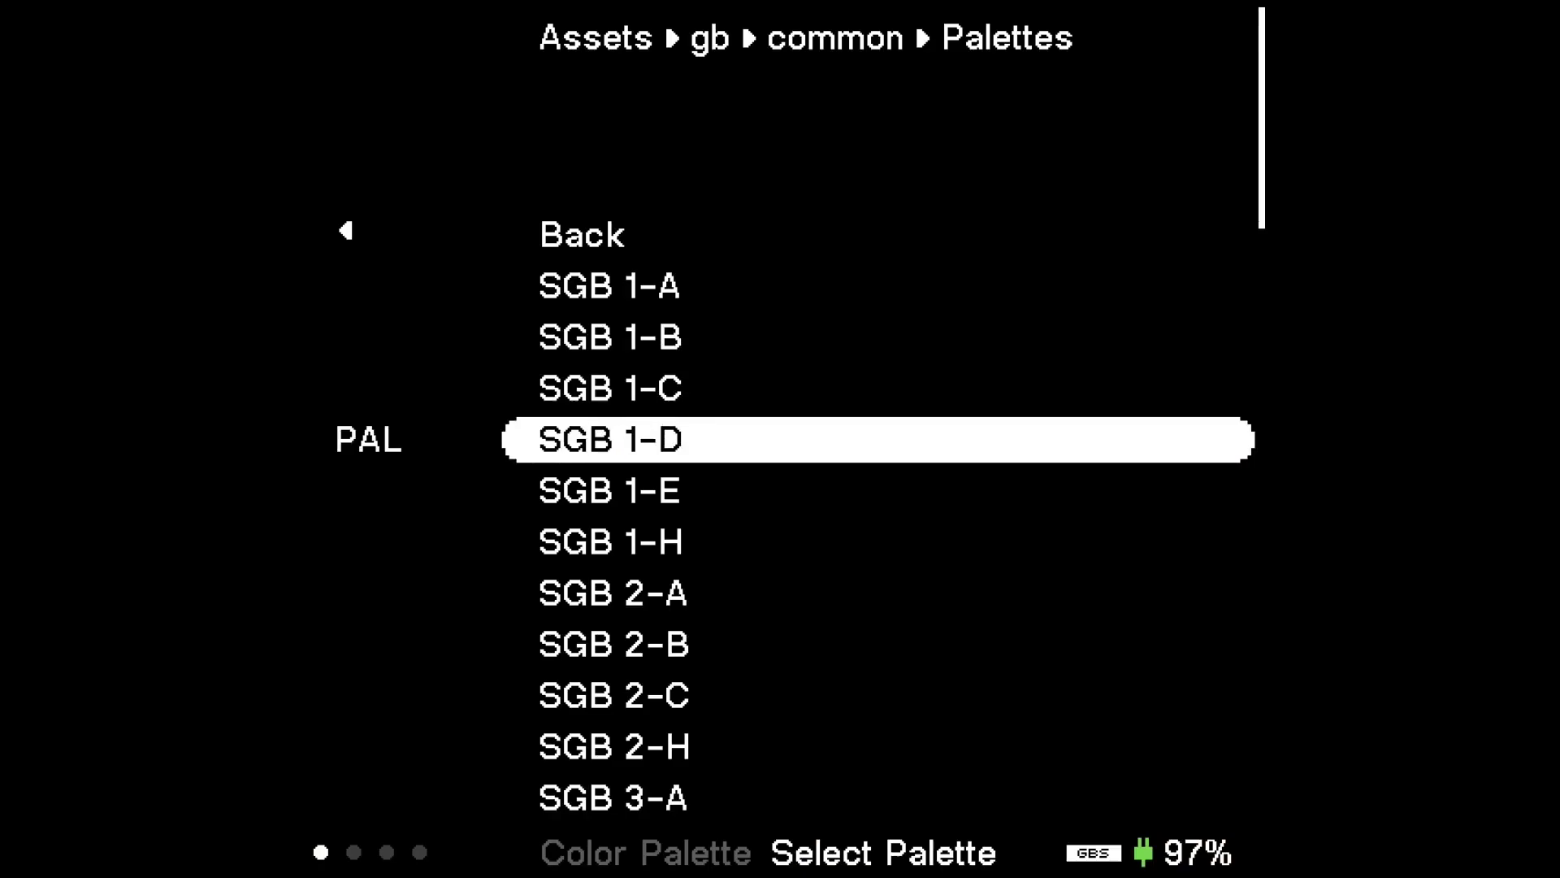
key("Return")
key("Return")
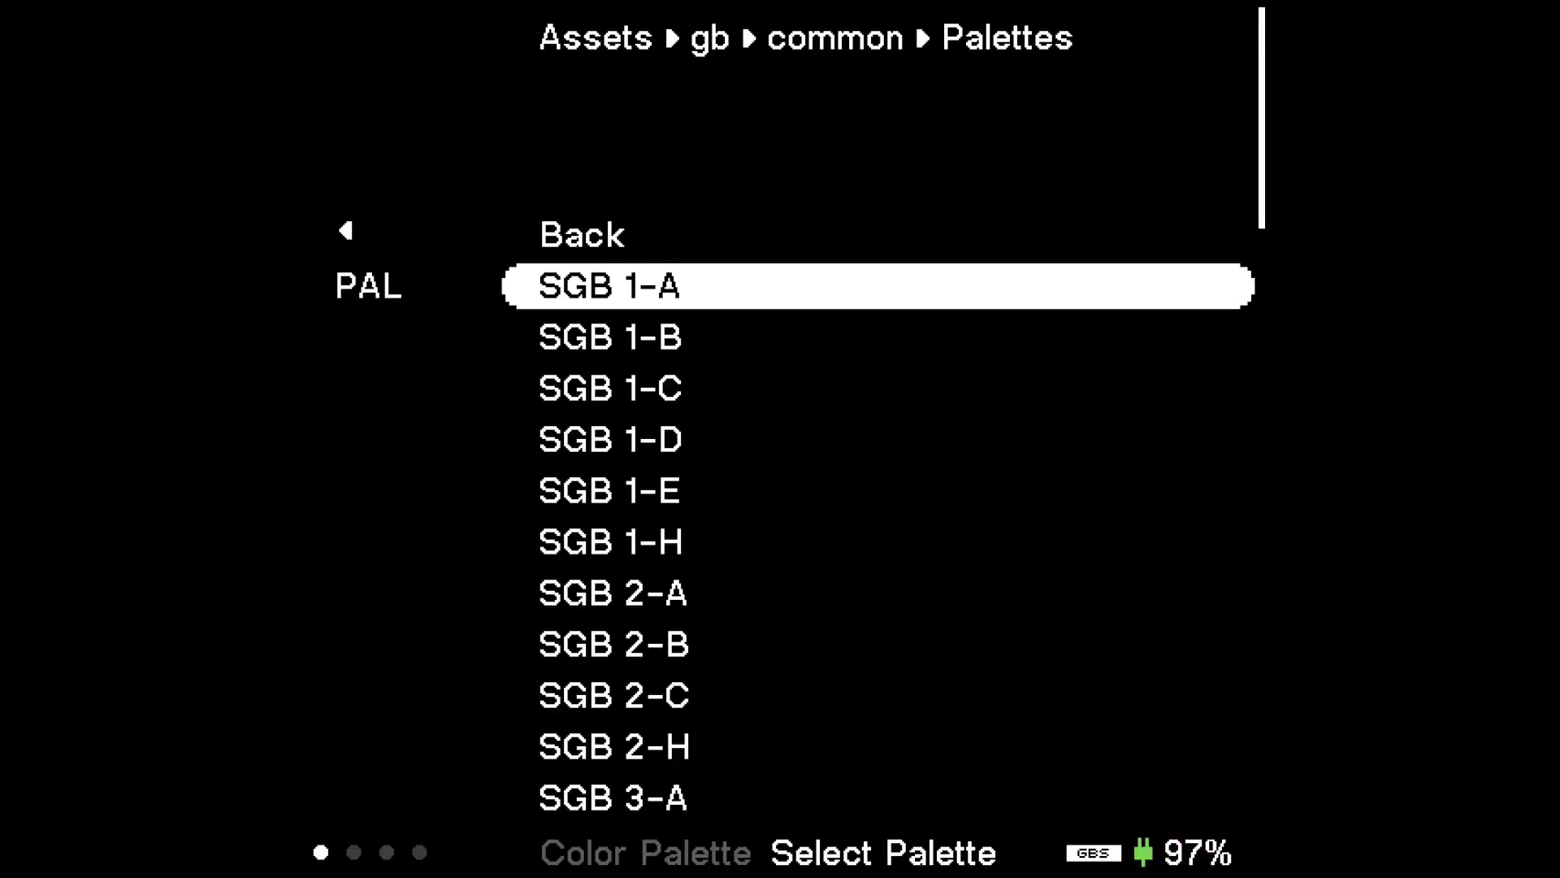
key("Down")
key("Down")
key("Down")
key("Down")
key("Down")
key("Down")
key("Down")
key("Down")
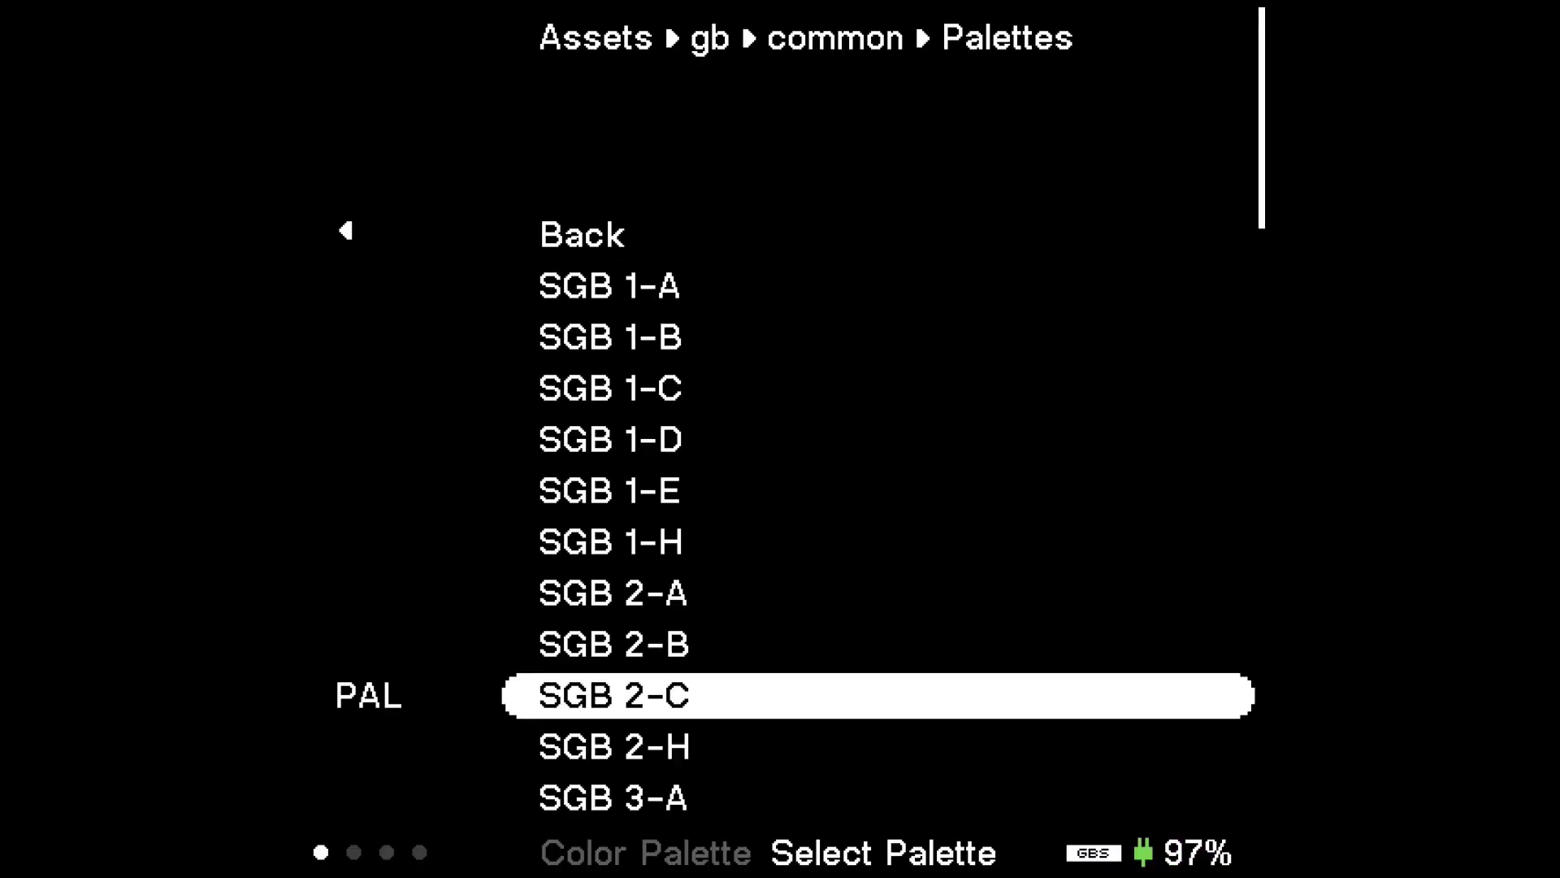
key("Return")
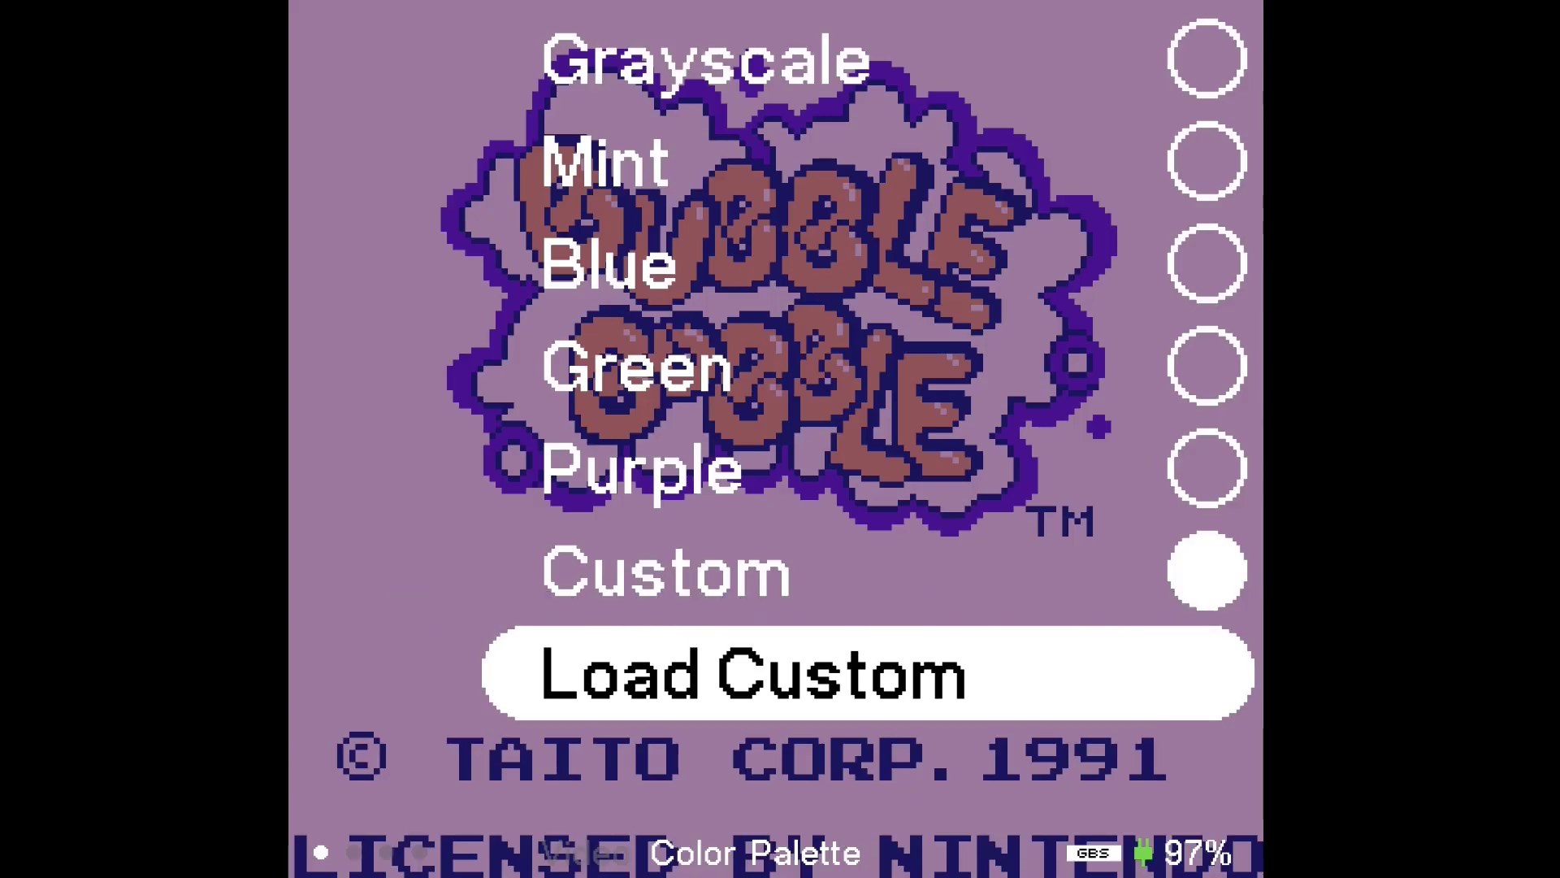
Try the SGB 2-H, 3-A, 3-C and 3-E custom palettes.
key("Return")
key("Down")
key("Down")
key("Down")
key("Down")
key("Down")
key("Down")
key("Down")
key("Down")
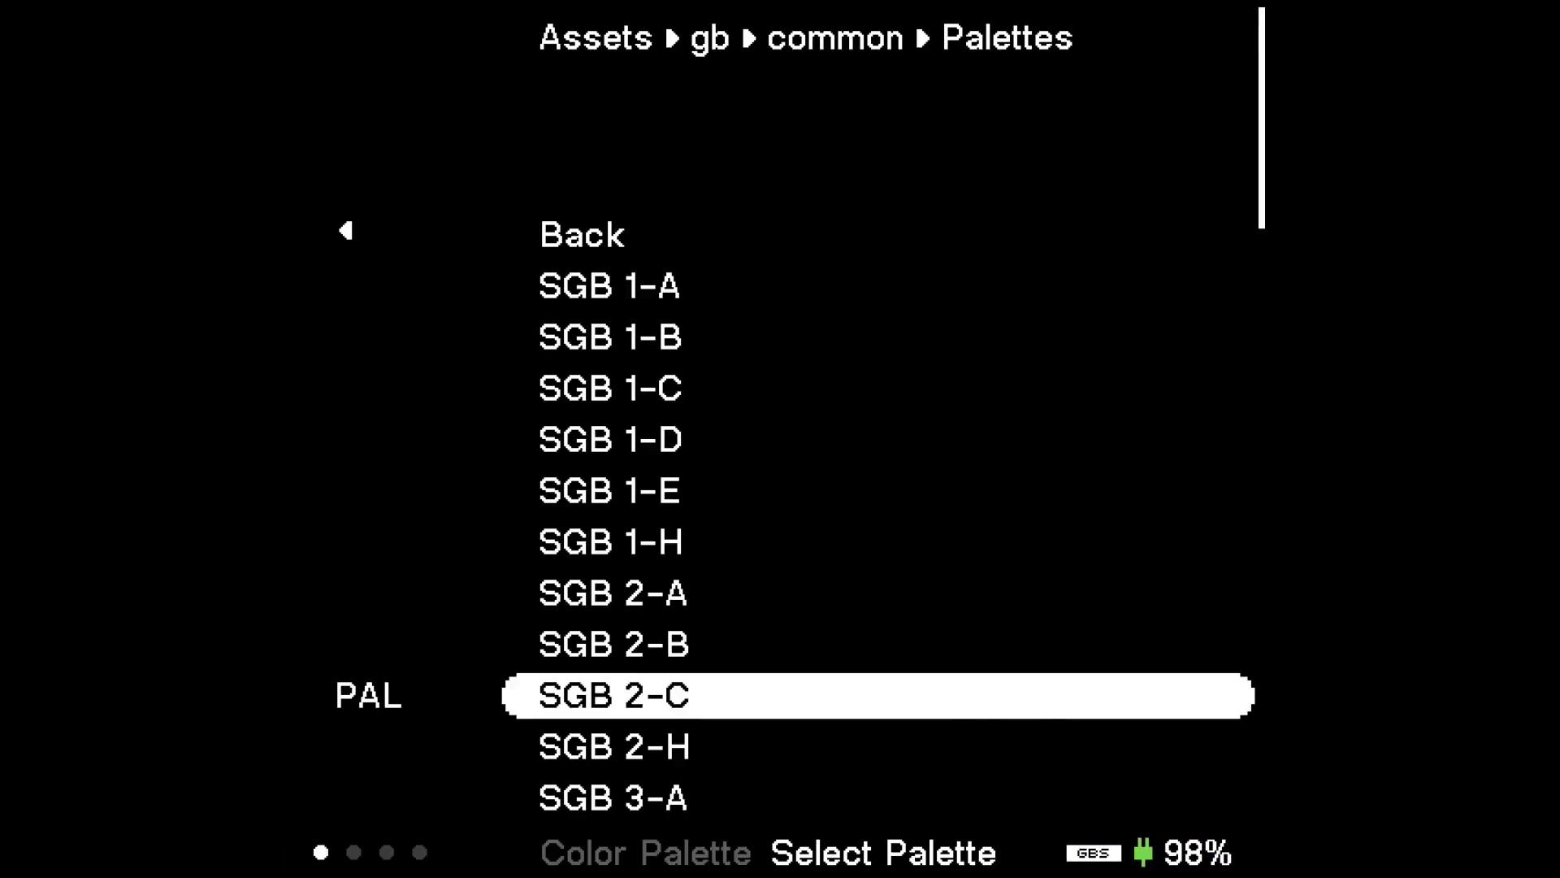
key("Down")
key("Return")
key("Return")
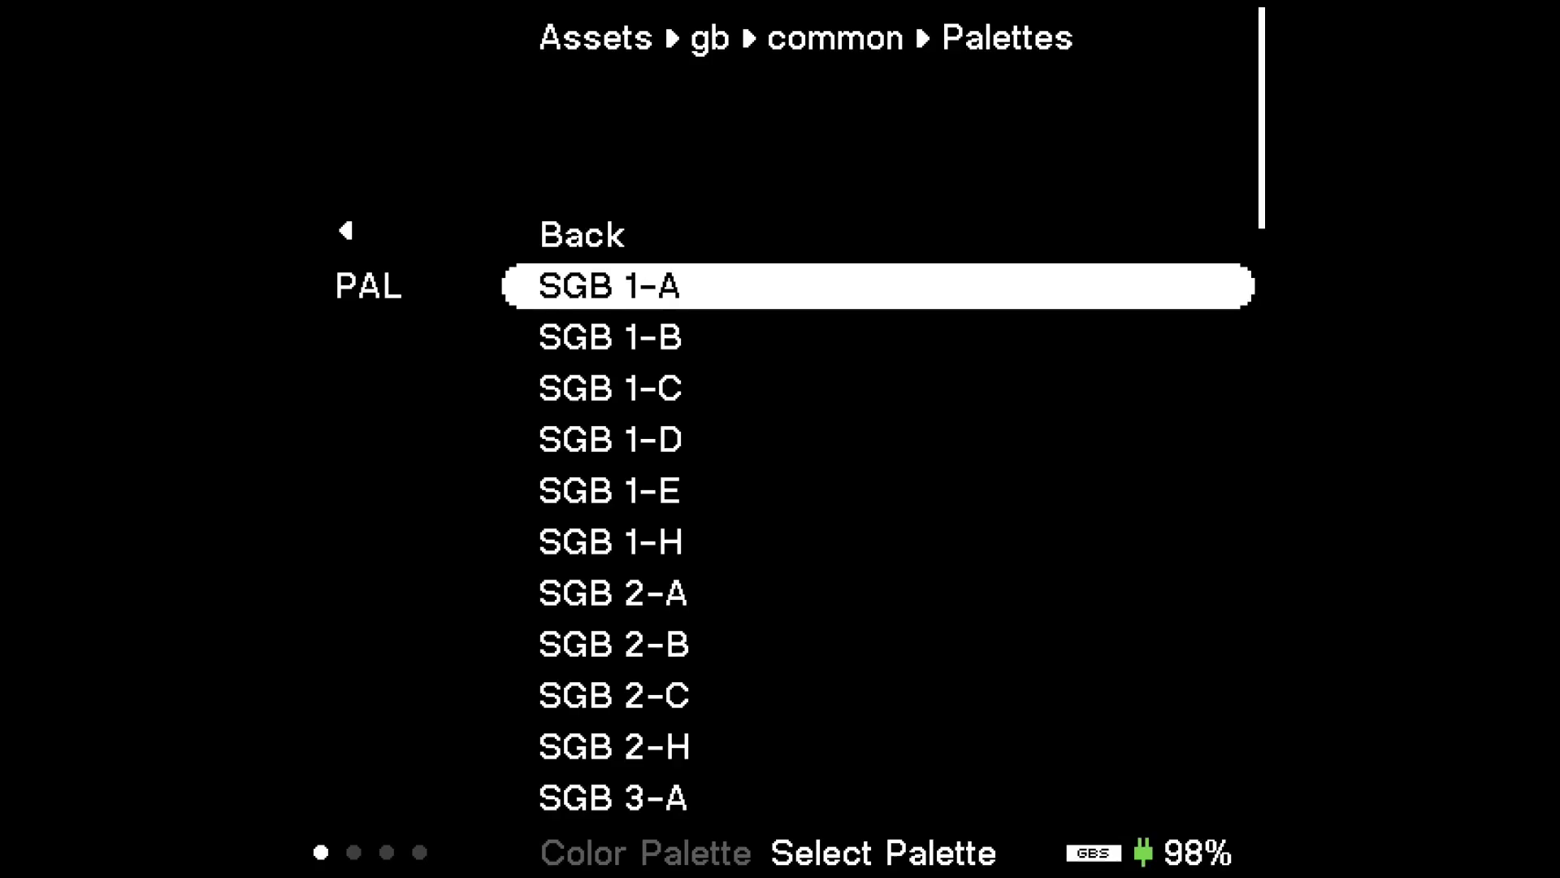
key("Down")
key("Down")
key("Down")
key("Down")
key("Down")
key("Down")
key("Down")
key("Down")
key("Down")
key("Down")
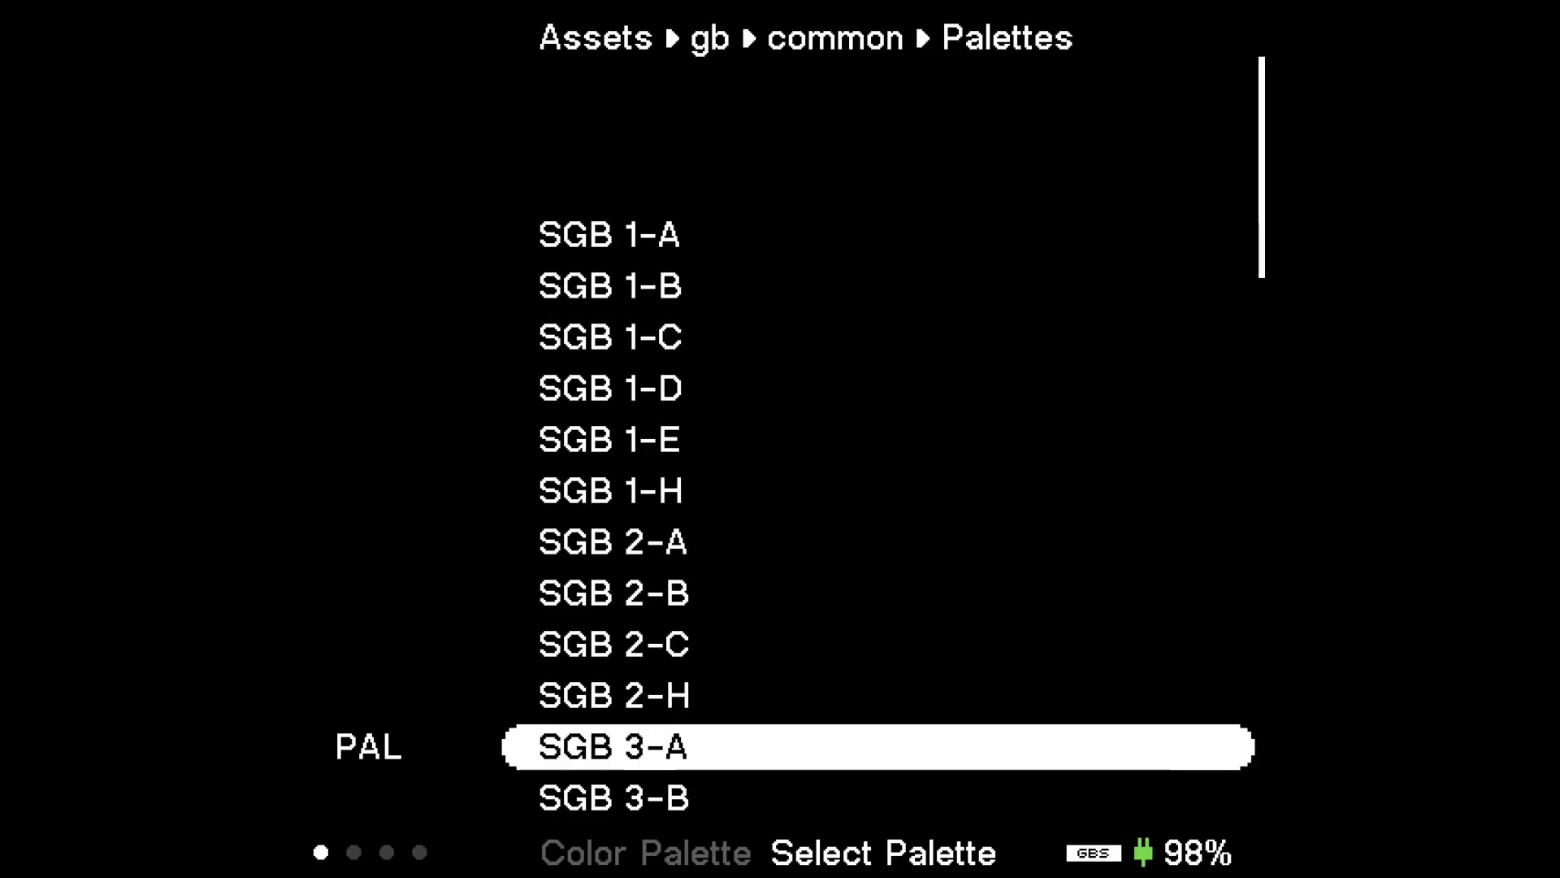
key("Return")
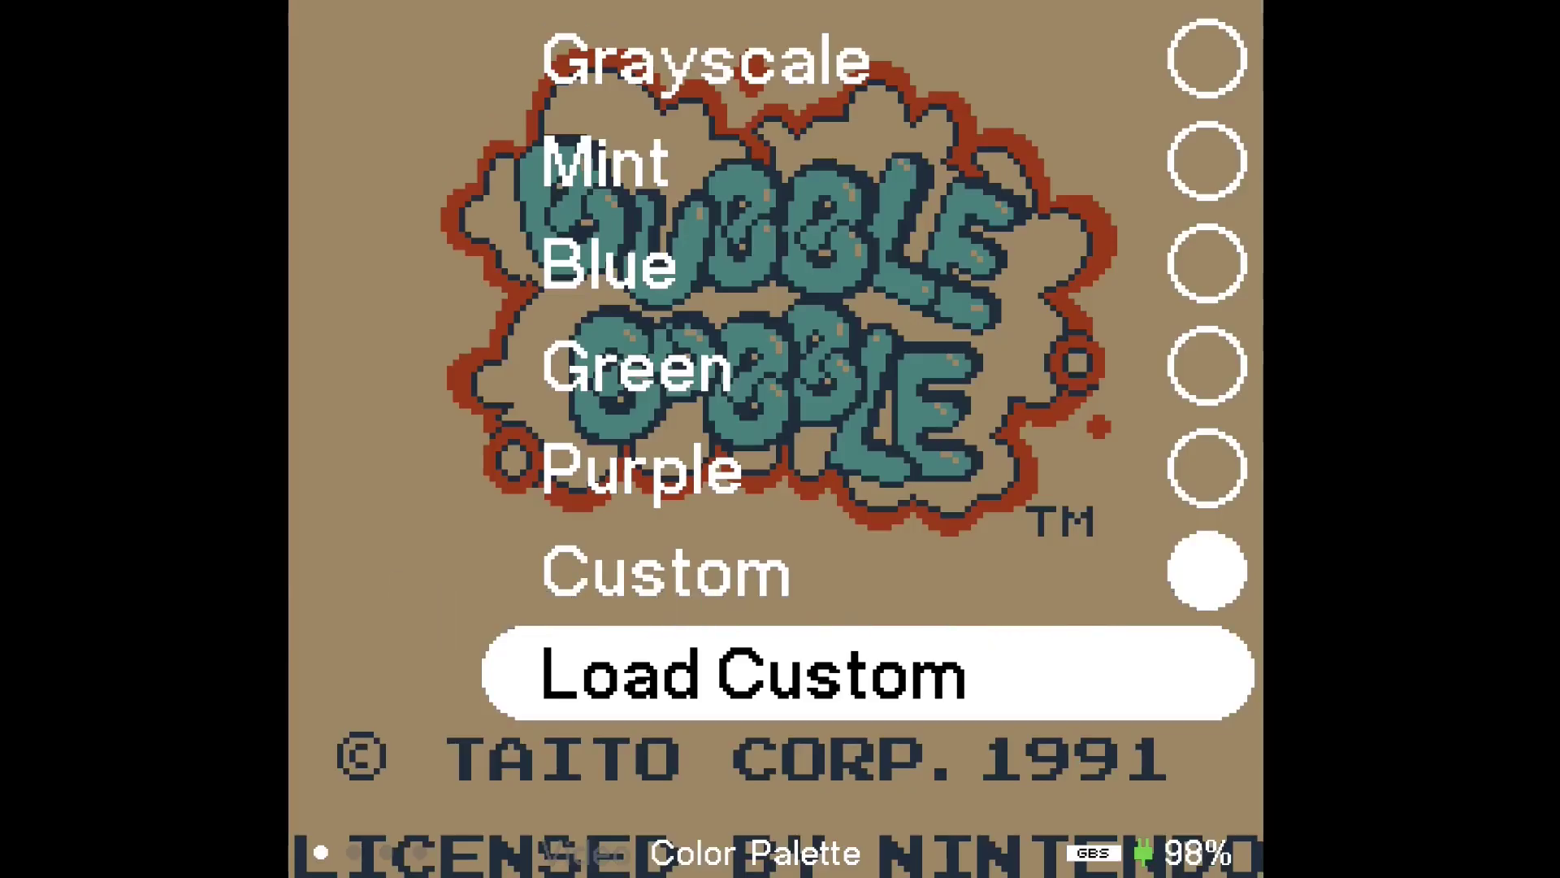
key("Return")
key("Down")
key("Down")
key("Down")
key("Down")
key("Down")
key("Down")
key("Down")
key("Down")
key("Down")
key("Down")
key("Down")
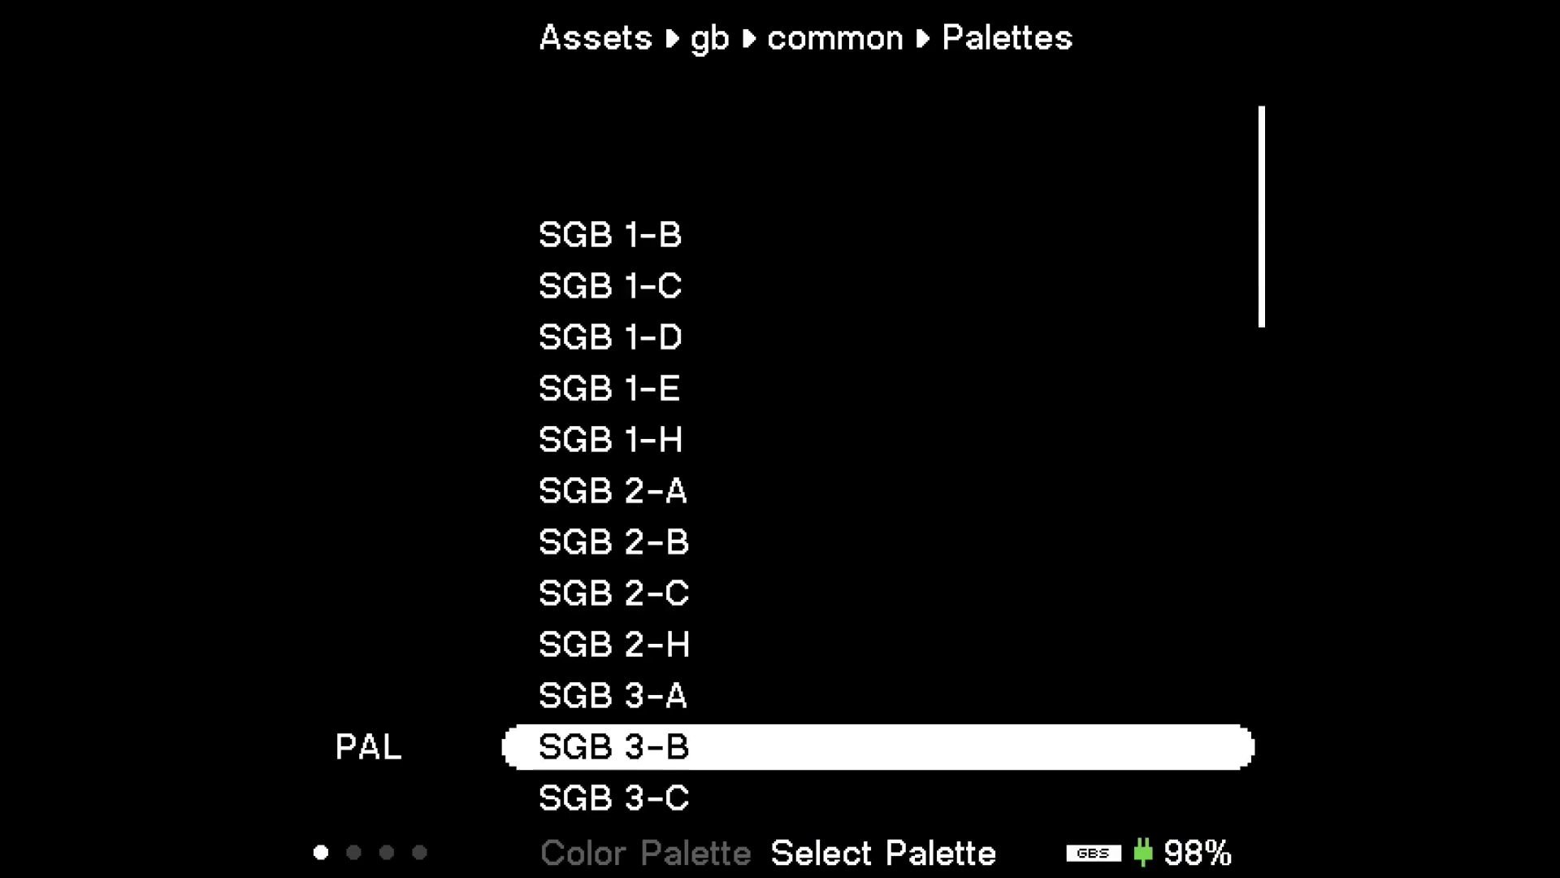
key("Down")
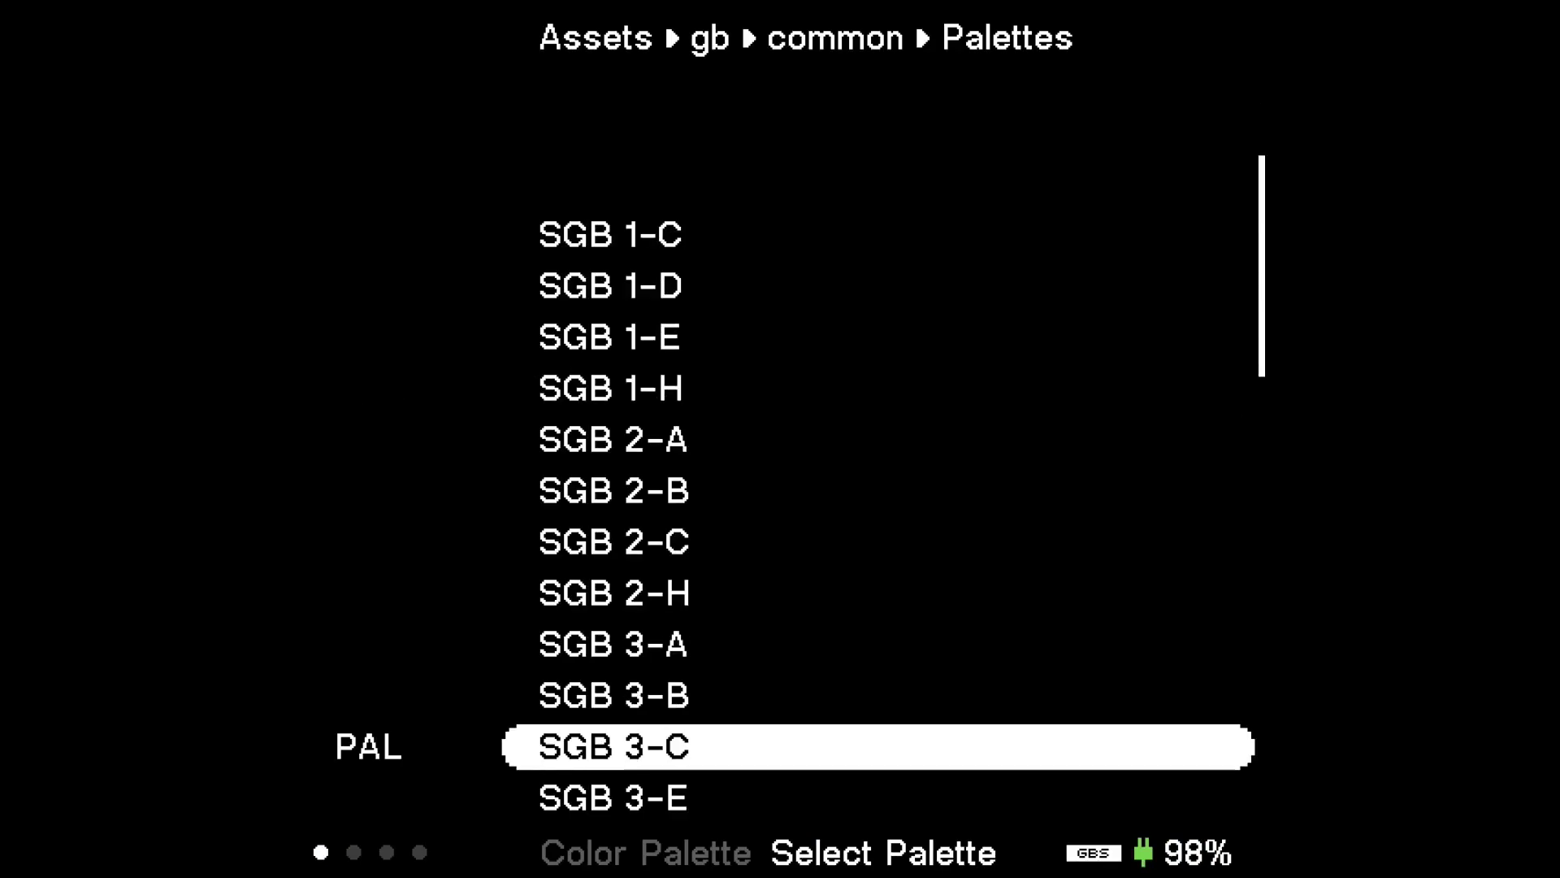
key("Return")
key("Return")
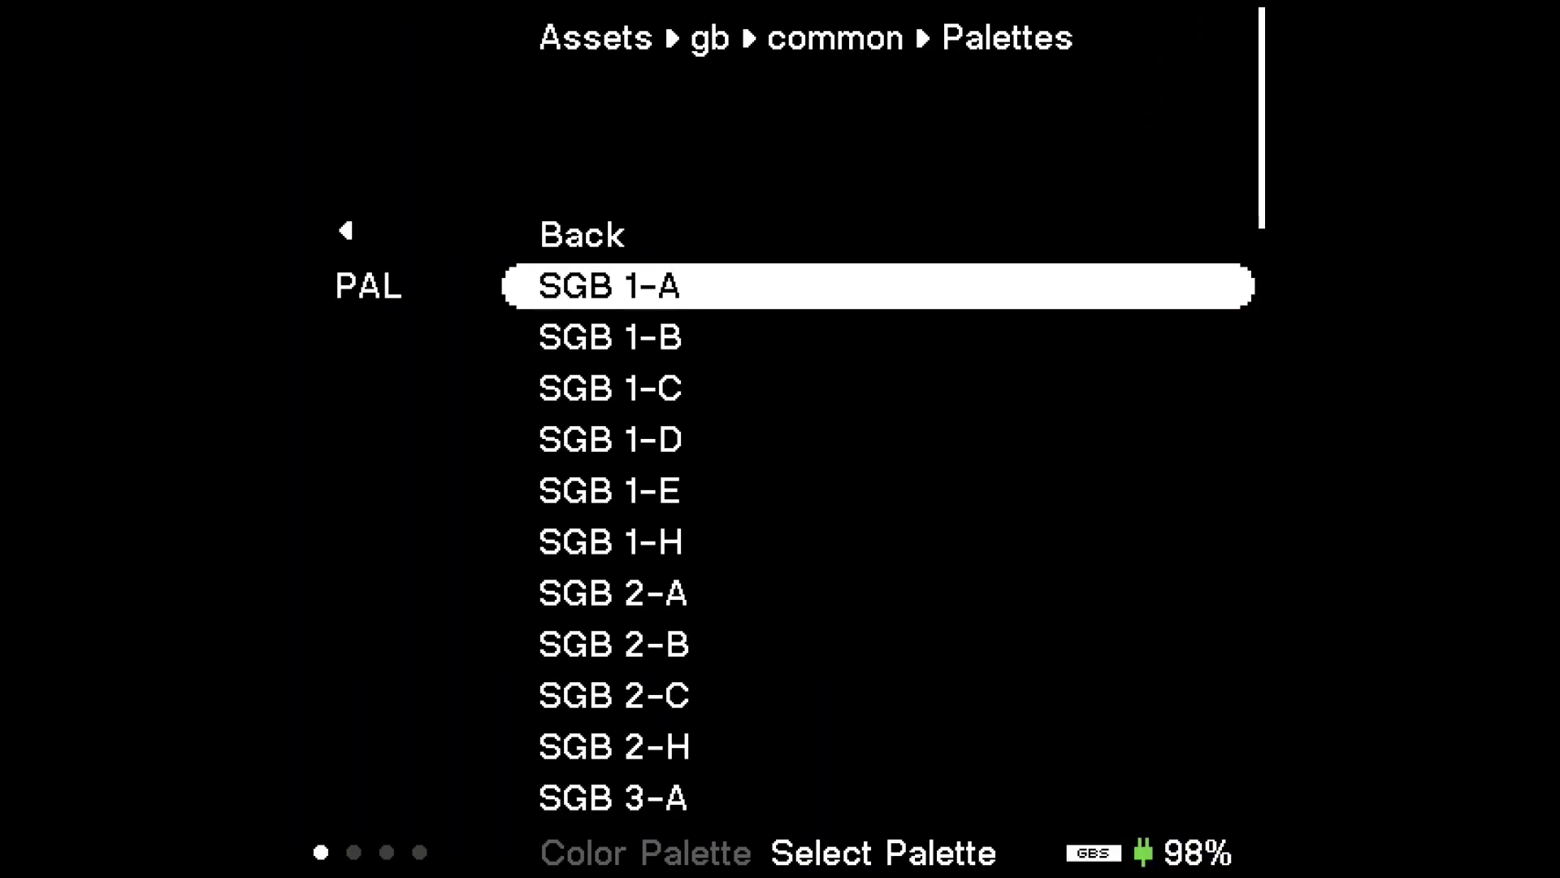
key("Down")
key("Down")
key("Down")
key("Down")
key("Down")
key("Down")
key("Down")
key("Down")
key("Down")
key("Down")
key("Down")
key("Down")
key("Down")
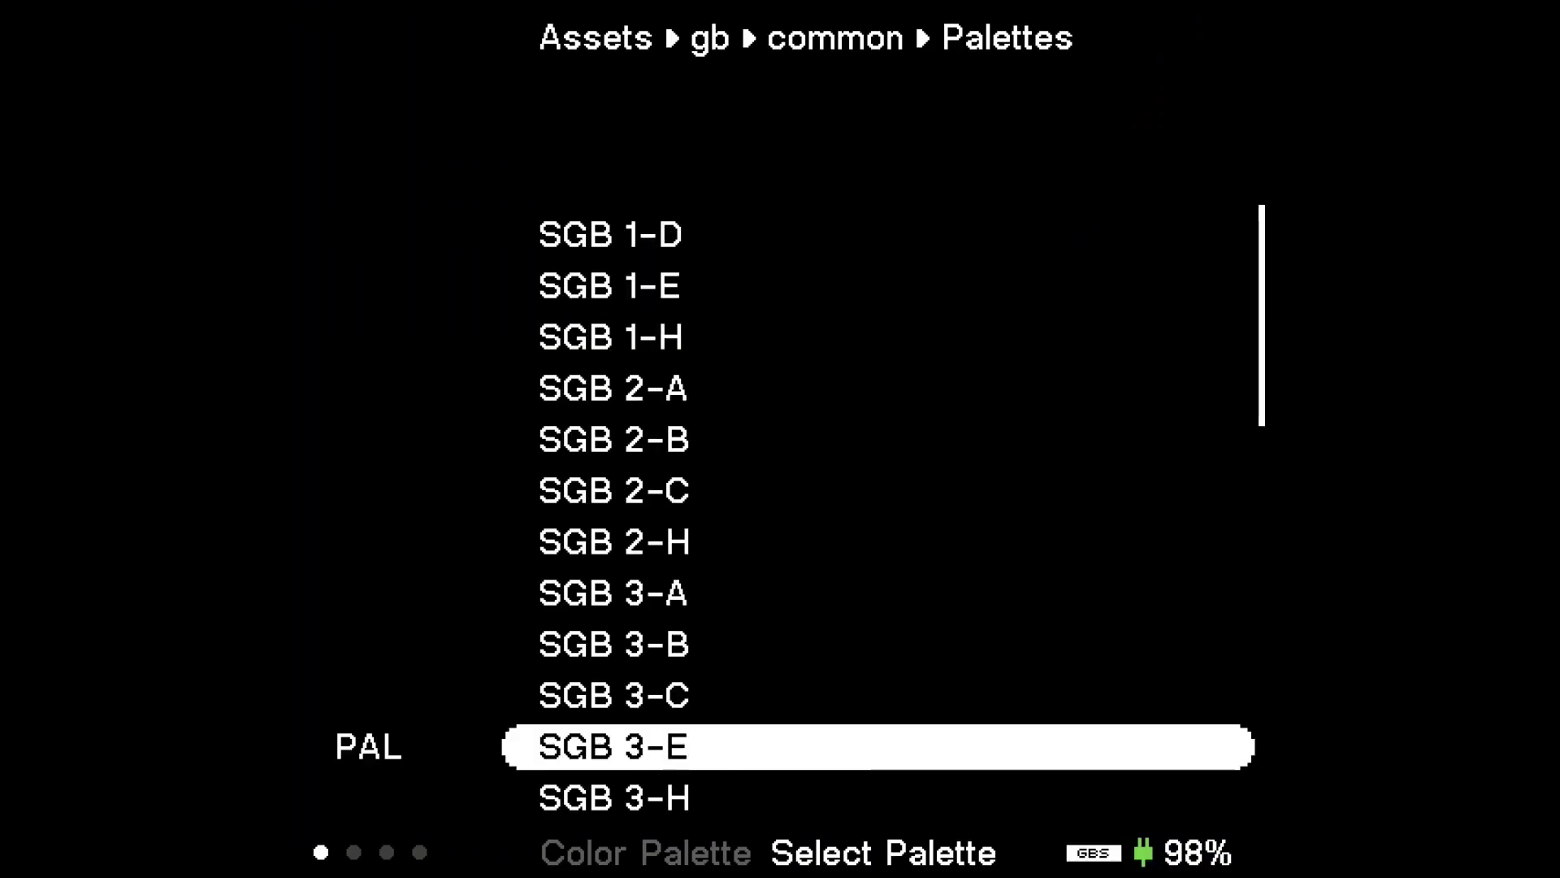
key("Return")
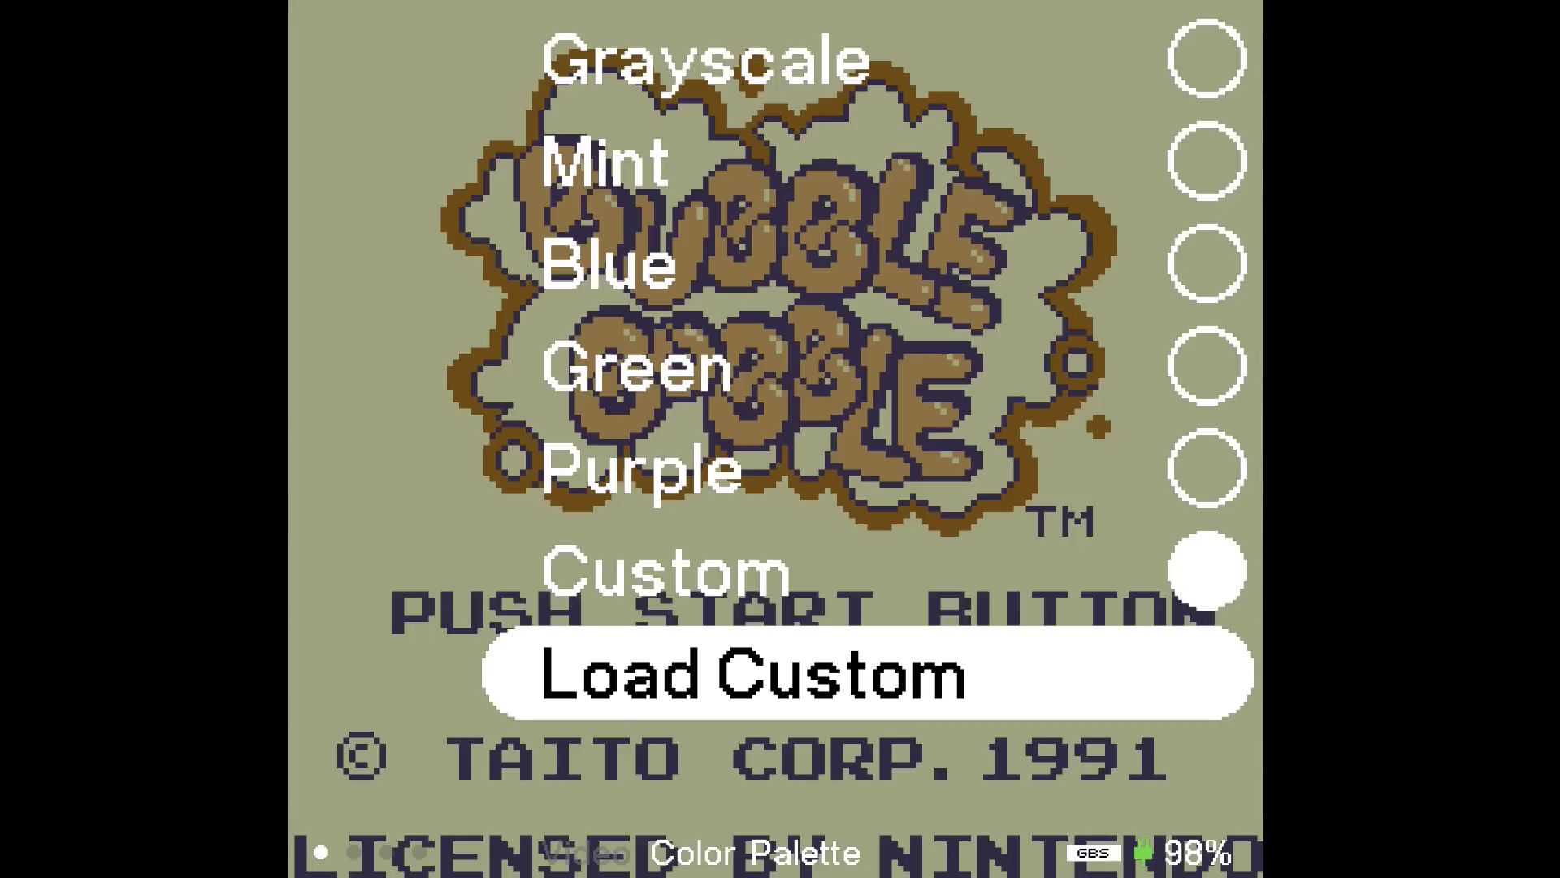
Test one more SGB 3 palette, then apply the purple SGB 1-C palette.
key("Return")
key("Down")
key("Down")
key("Down")
key("Down")
key("Down")
key("Down")
key("Down")
key("Down")
key("Down")
key("Down")
key("Down")
key("Down")
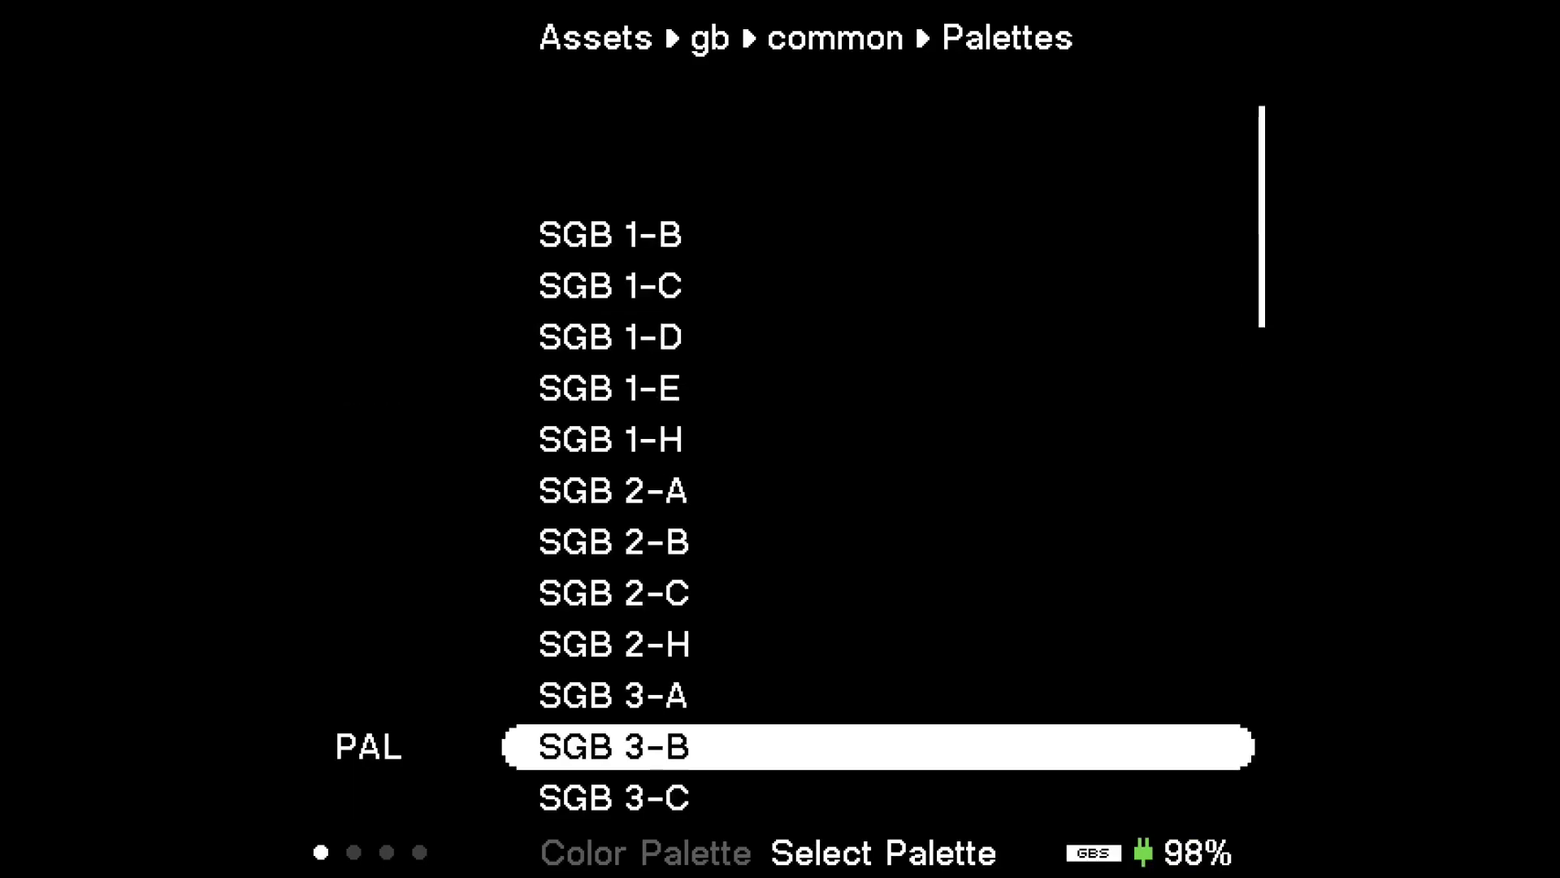
key("Down")
key("Return")
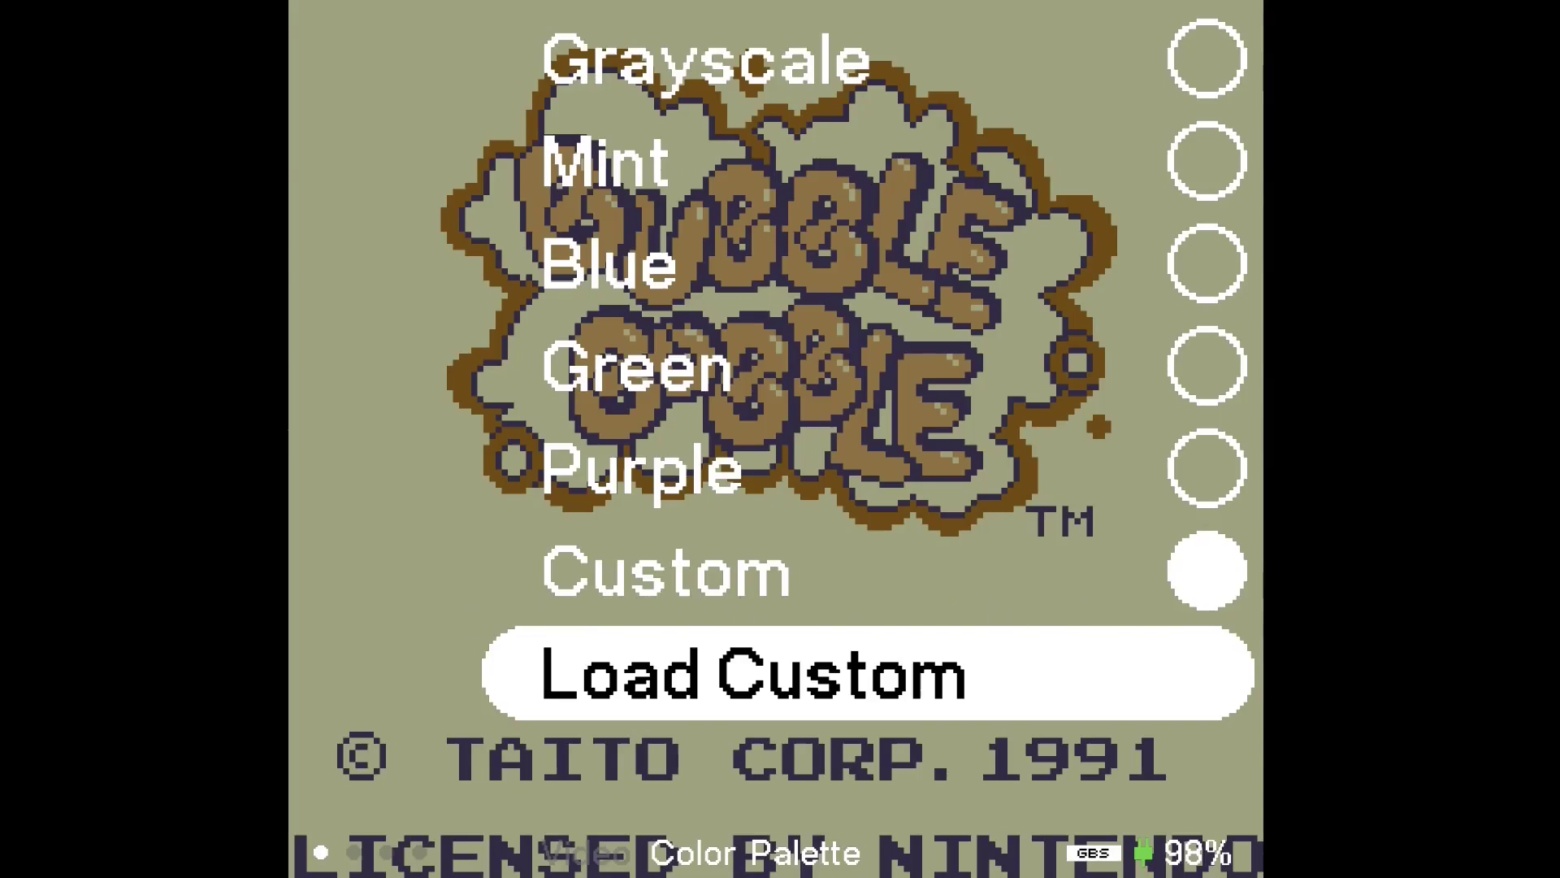
key("Return")
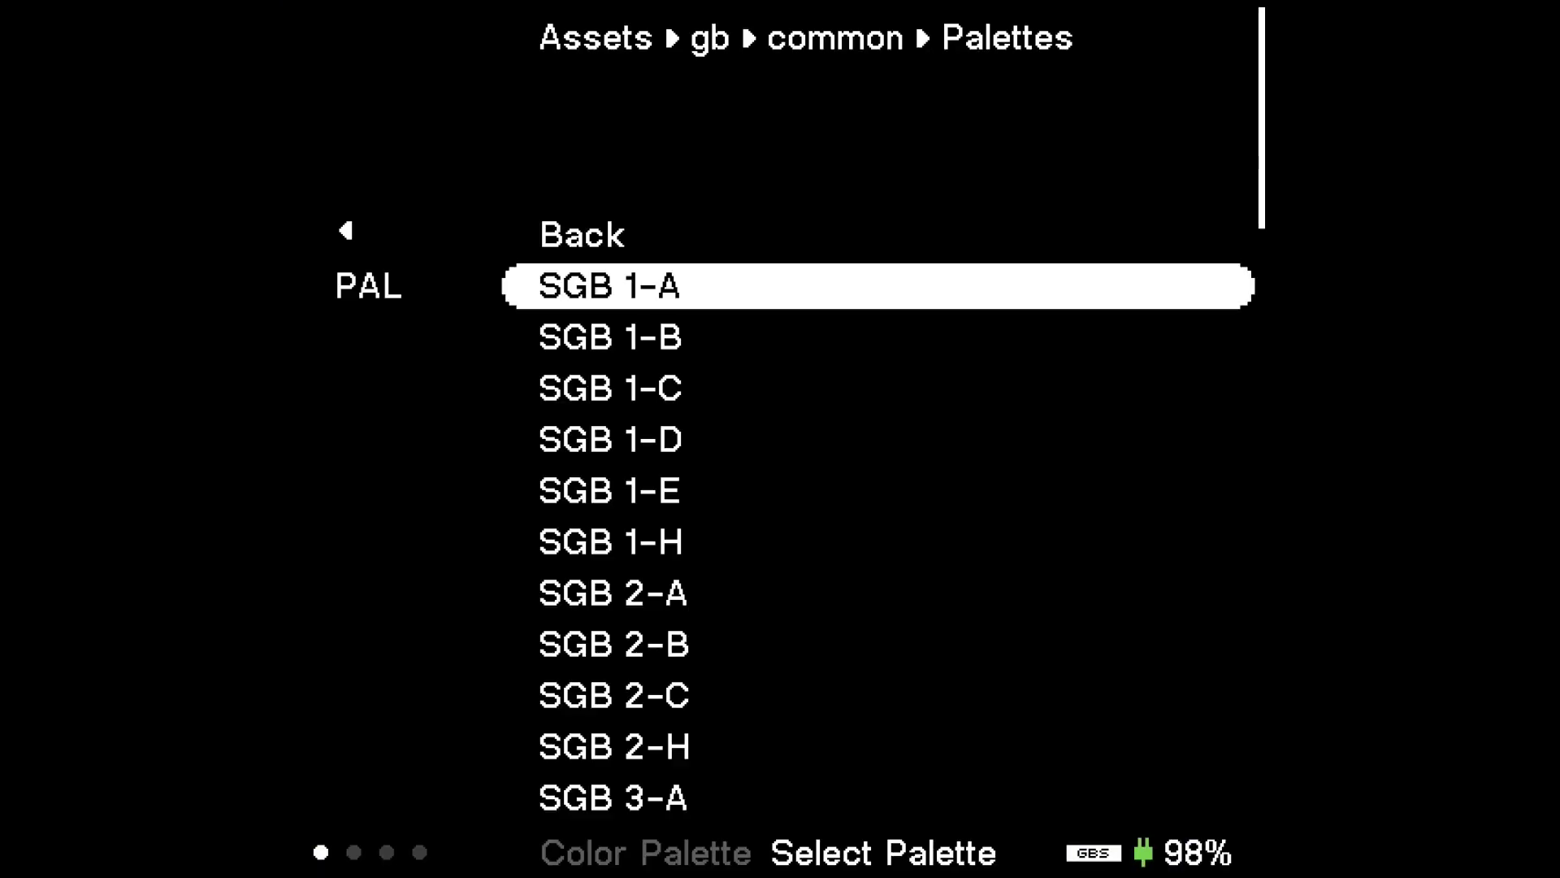
key("Down")
key("Down")
key("Down")
key("Down")
key("Down")
key("Down")
key("Down")
key("Down")
key("Down")
key("Down")
key("Down")
key("Down")
key("Down")
key("Down")
key("Down")
key("Down")
key("Down")
key("Down")
key("Down")
key("Down")
key("Return")
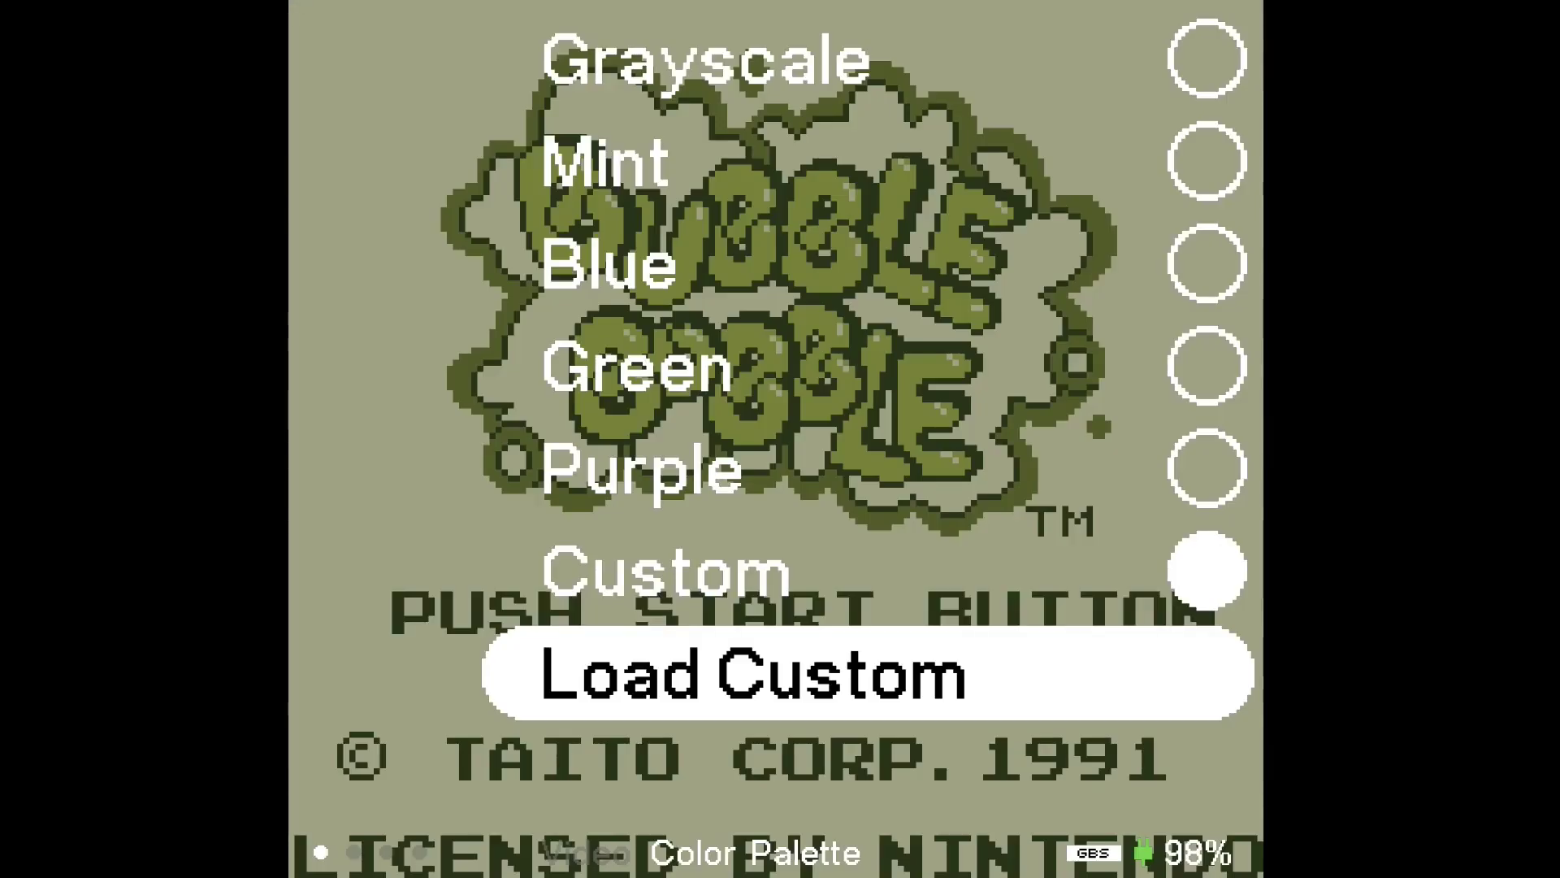
key("Return")
key("Down")
key("Down")
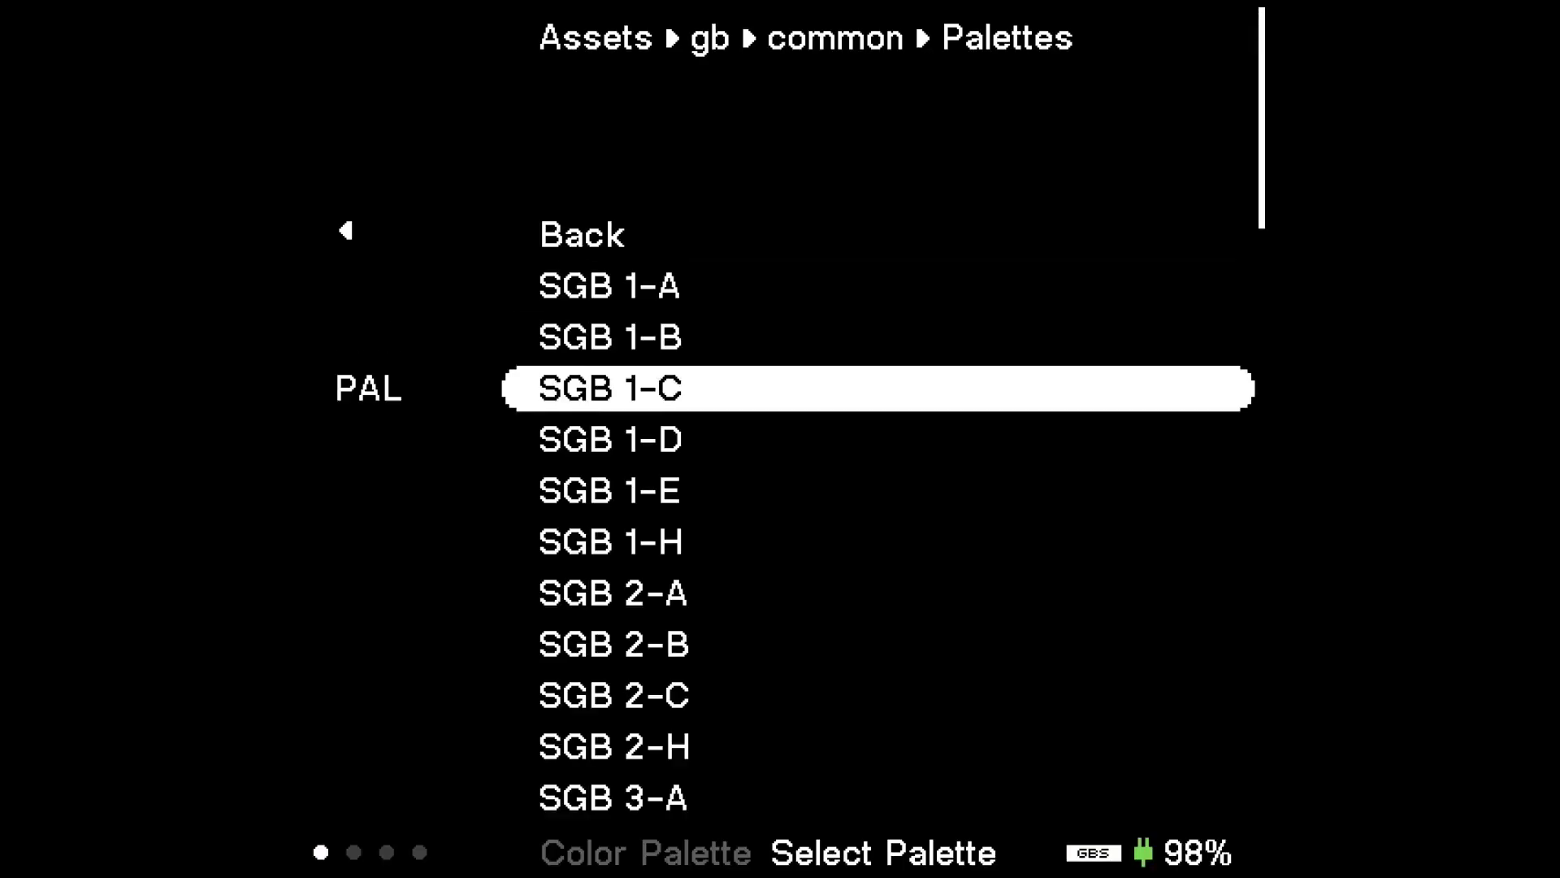
key("Return")
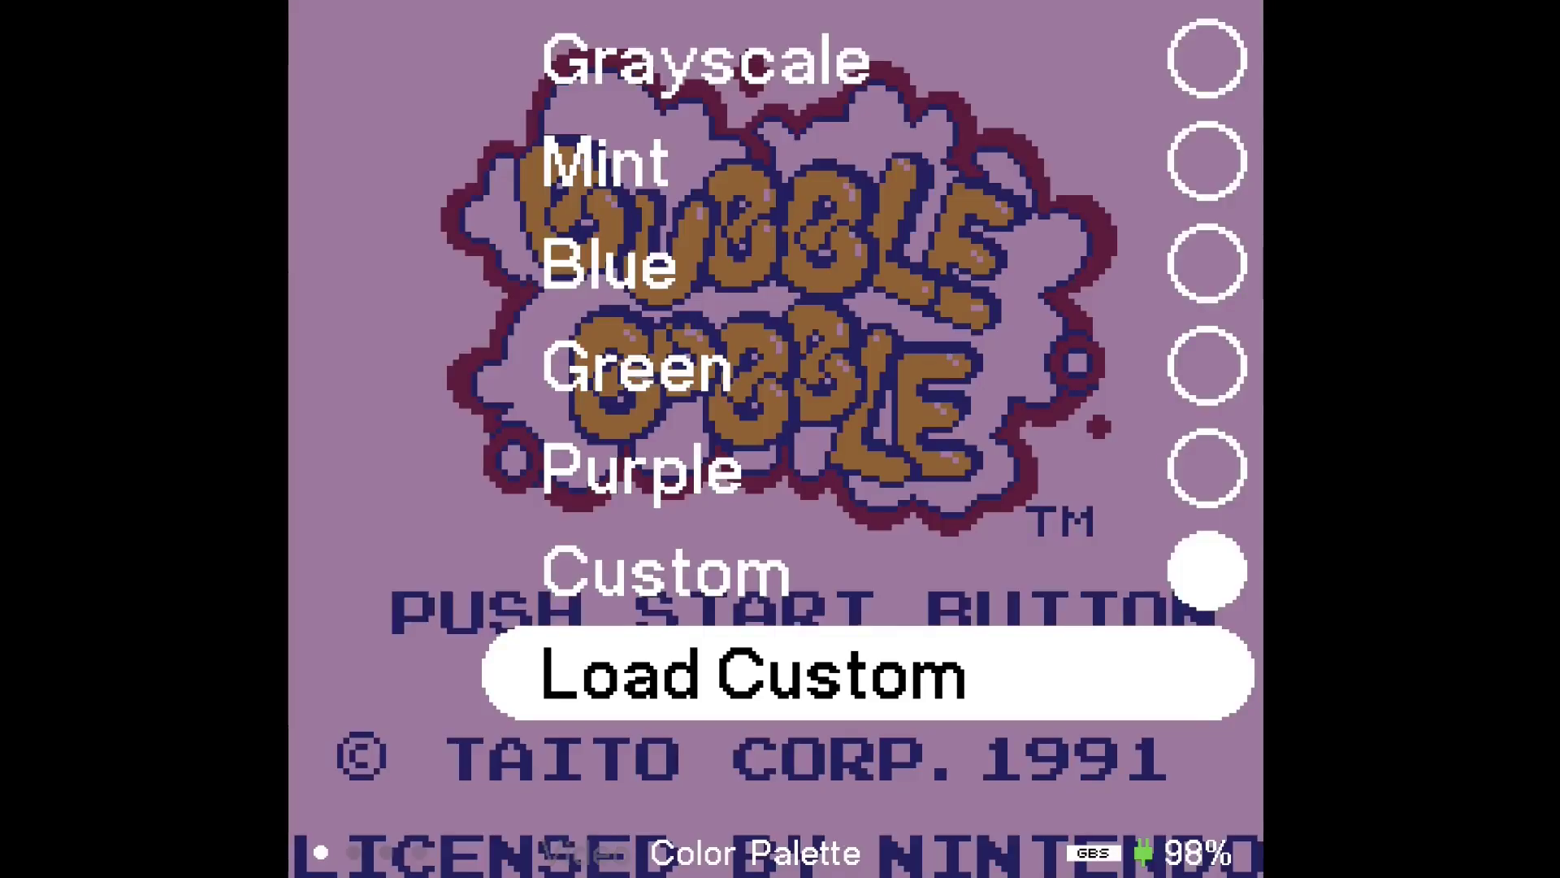
Back out of Settings to the main menu, choose Quit and highlight Confirm.
key("Escape")
key("Escape")
key("Escape")
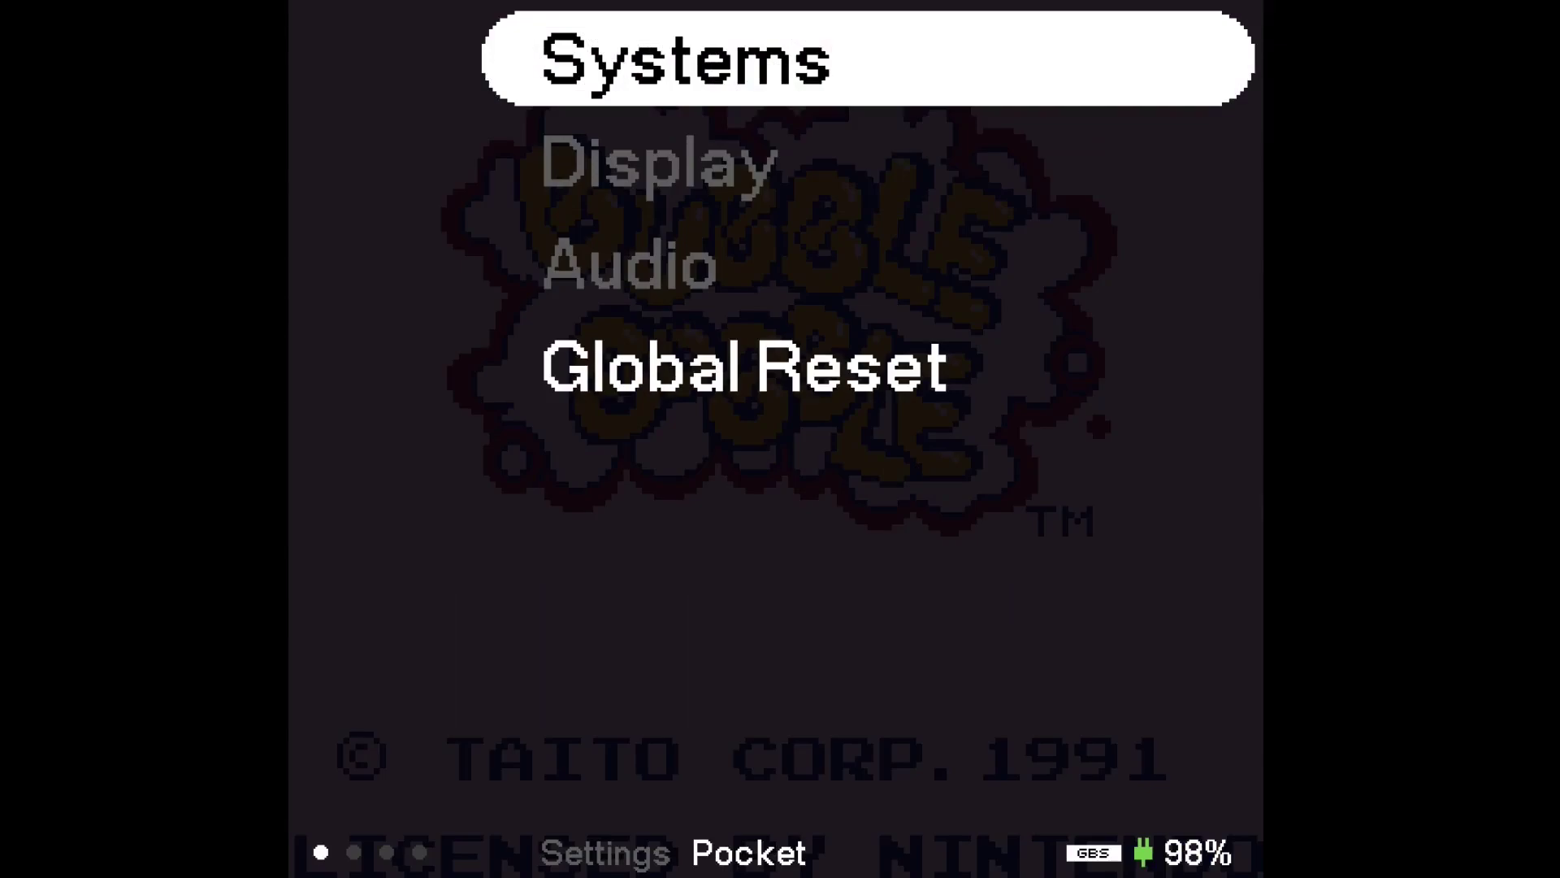
key("Up")
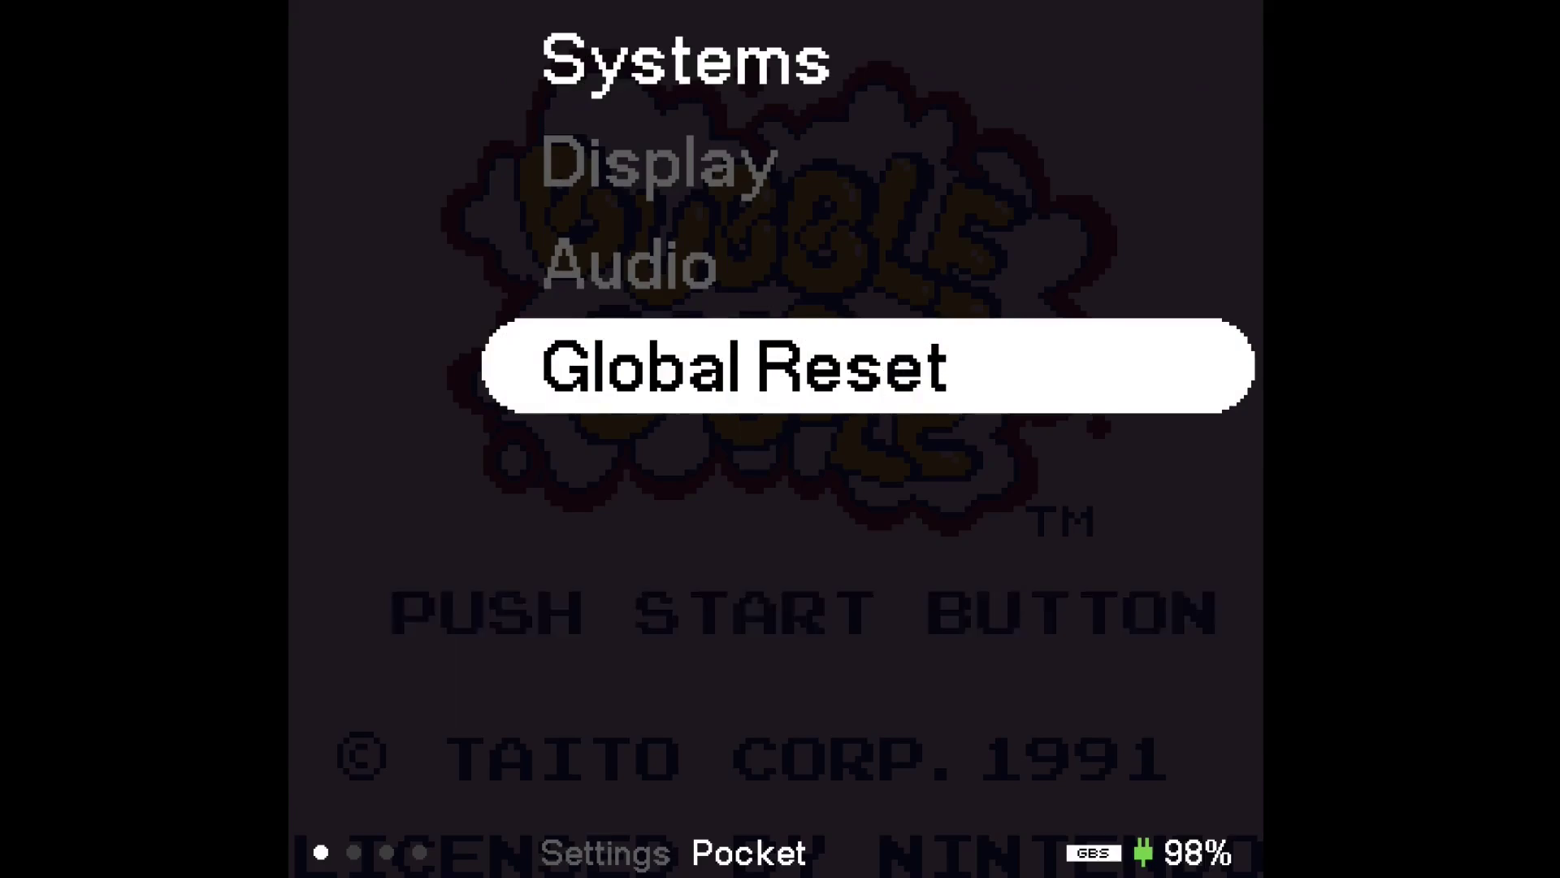
key("Escape")
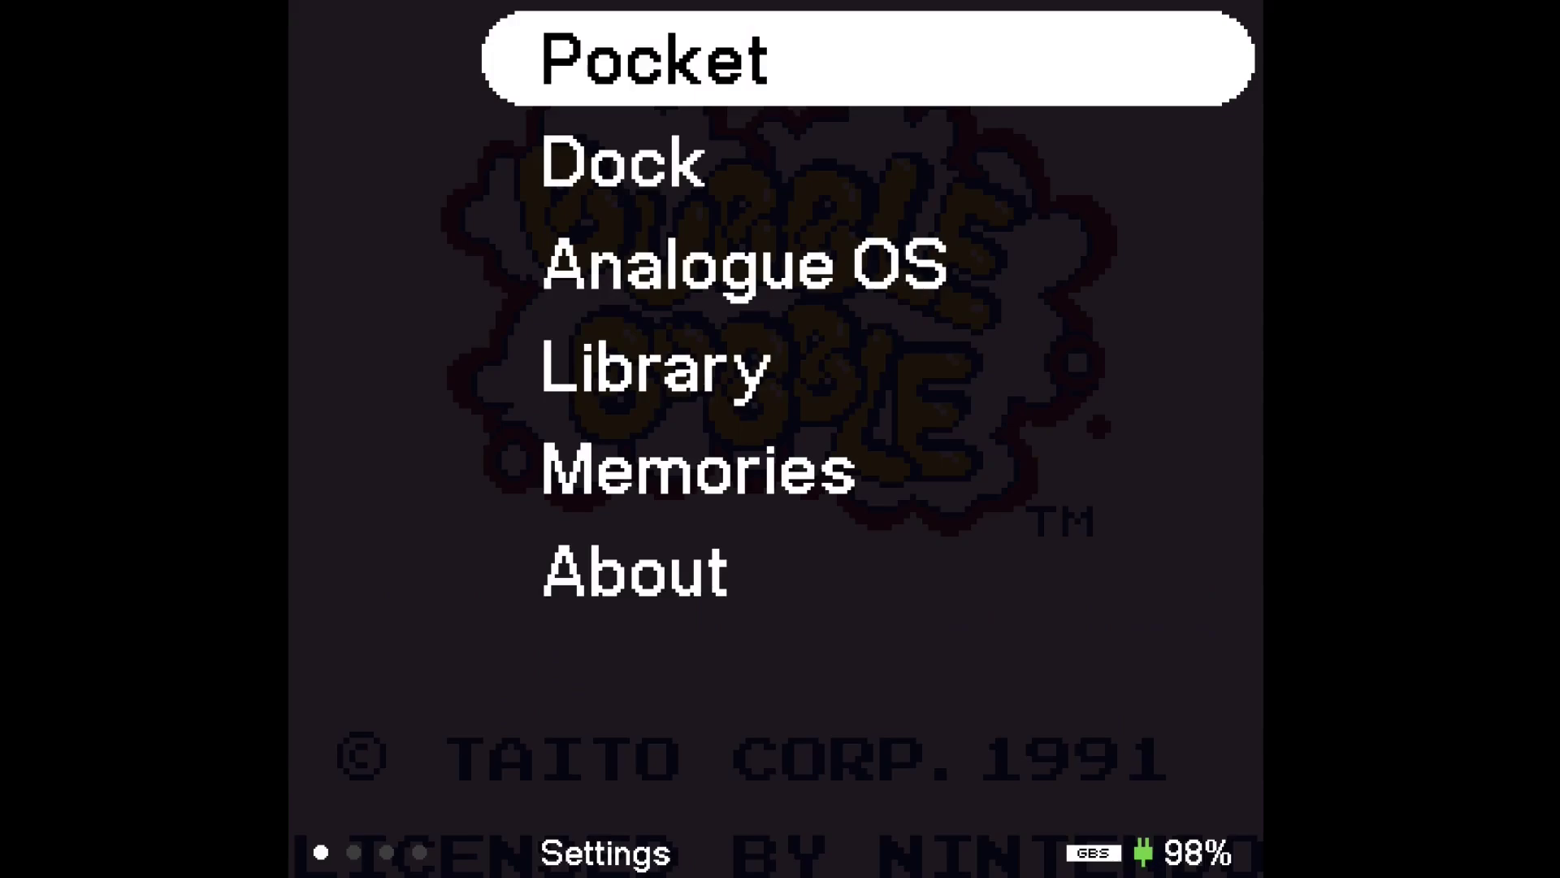
key("Escape")
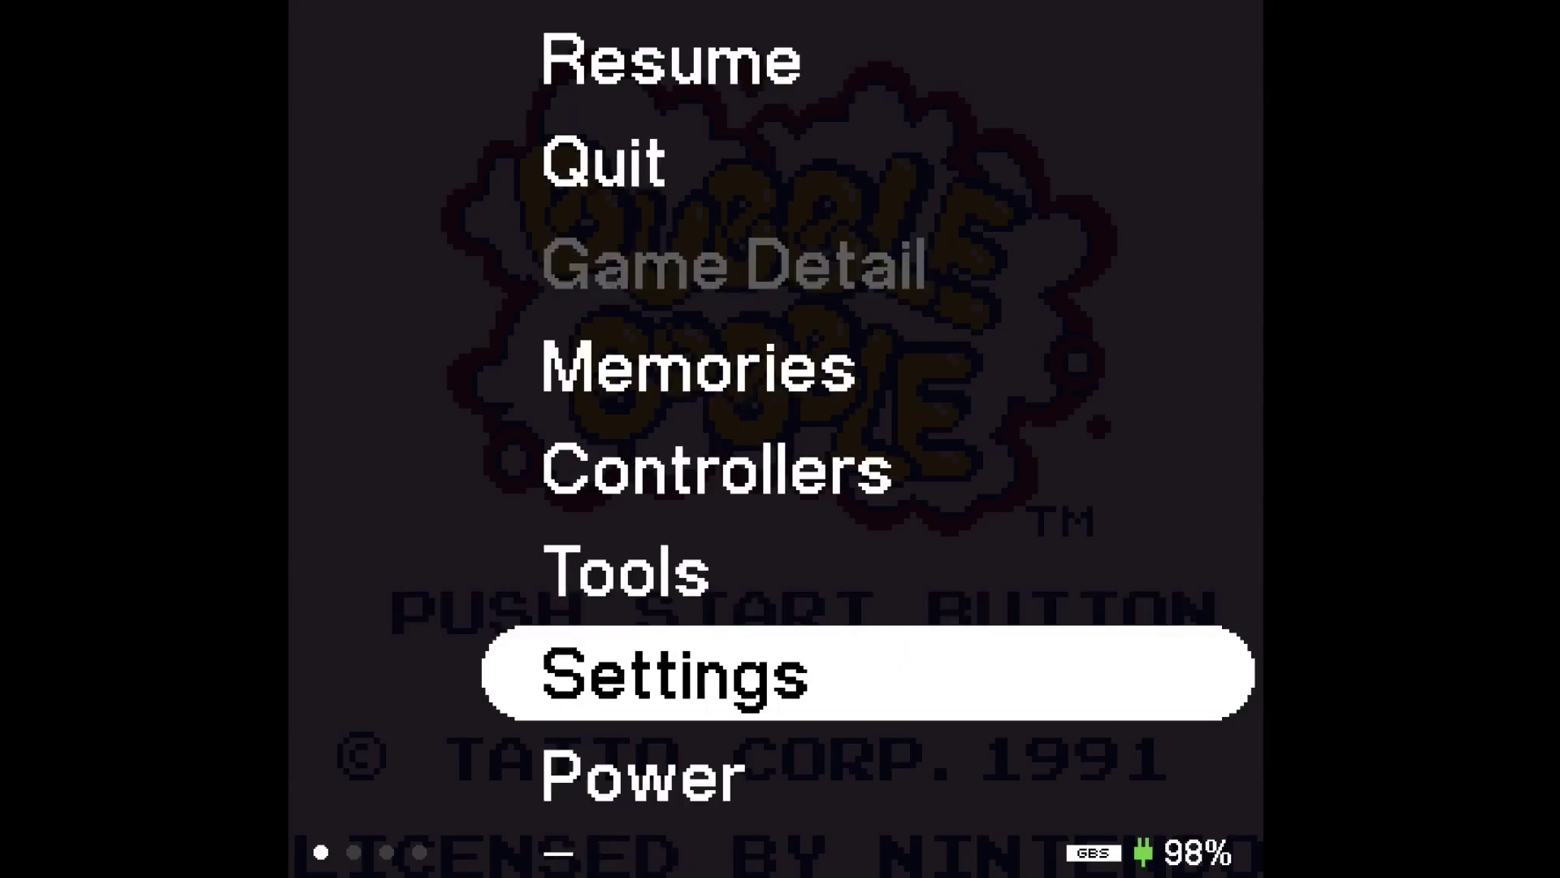
key("Up")
key("Up")
key("Up")
key("Up")
key("Up")
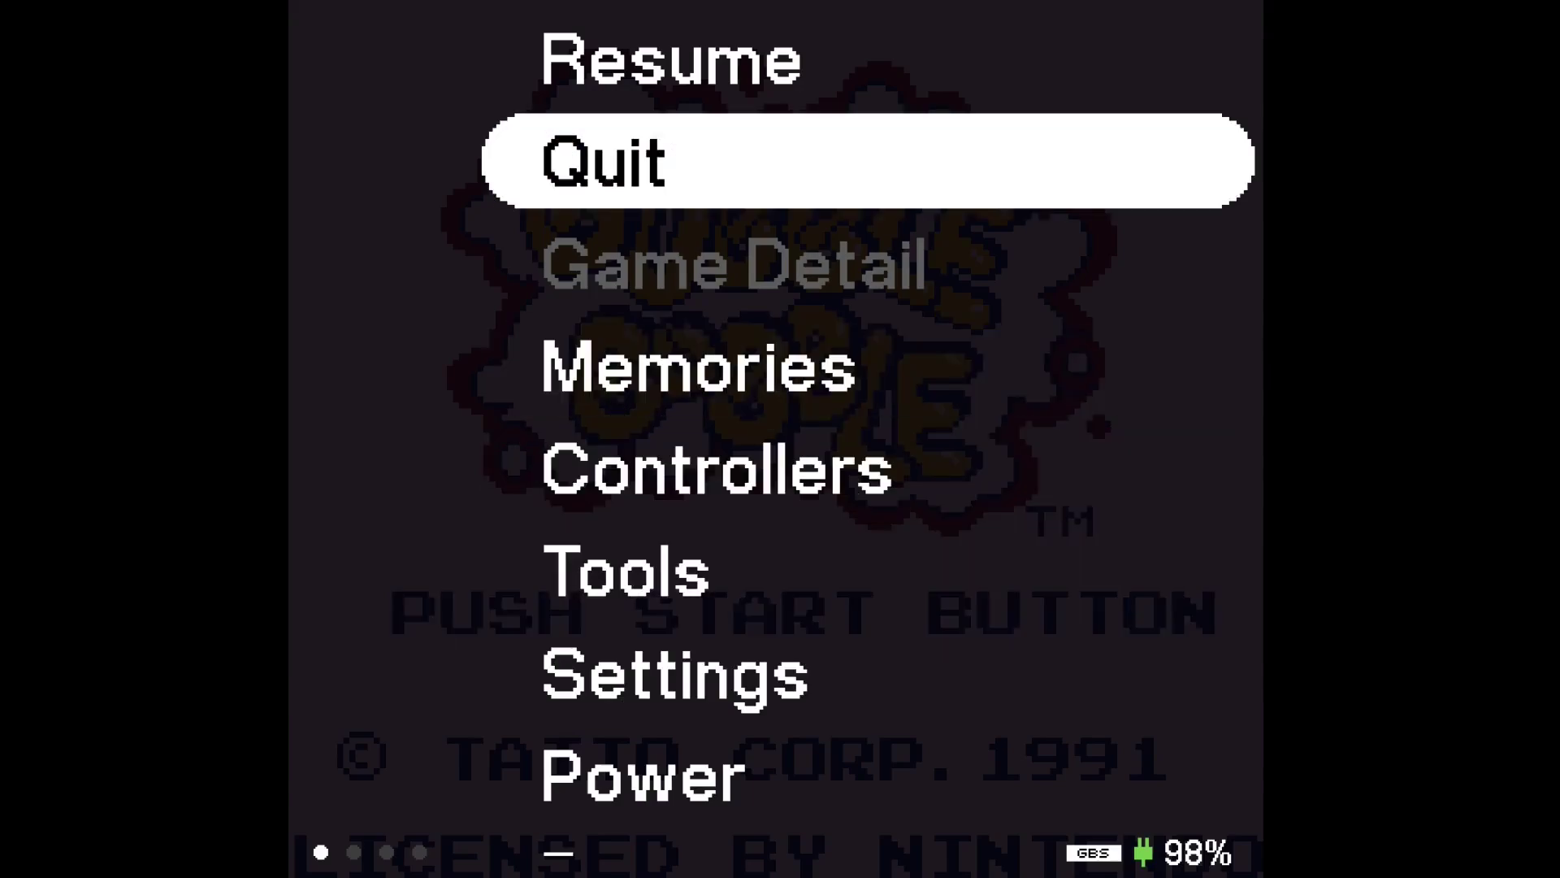
key("Down")
key("Return")
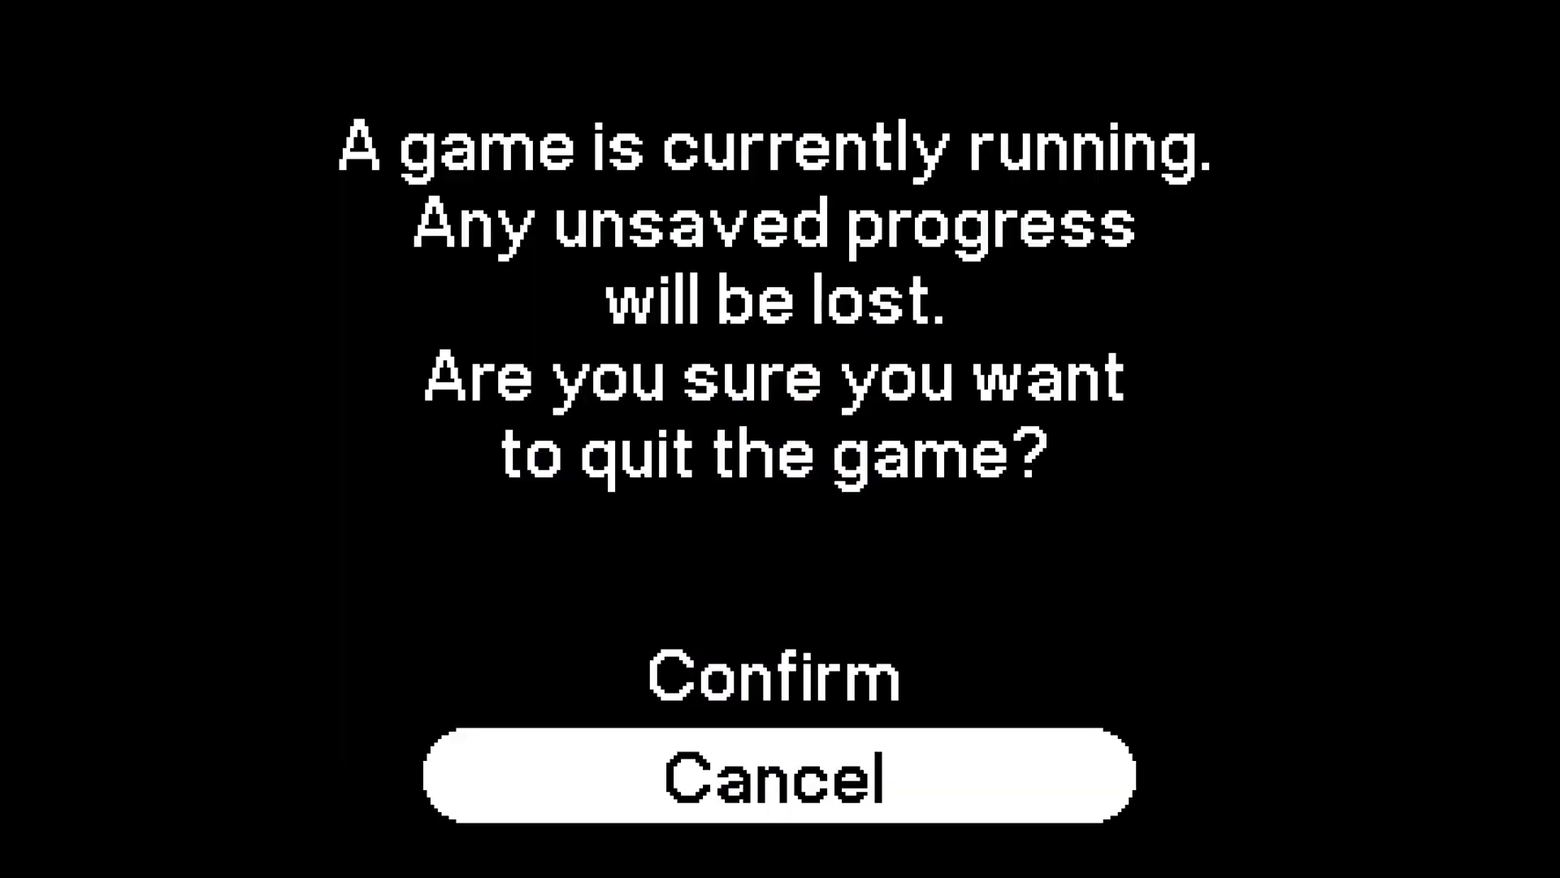
key("Up")
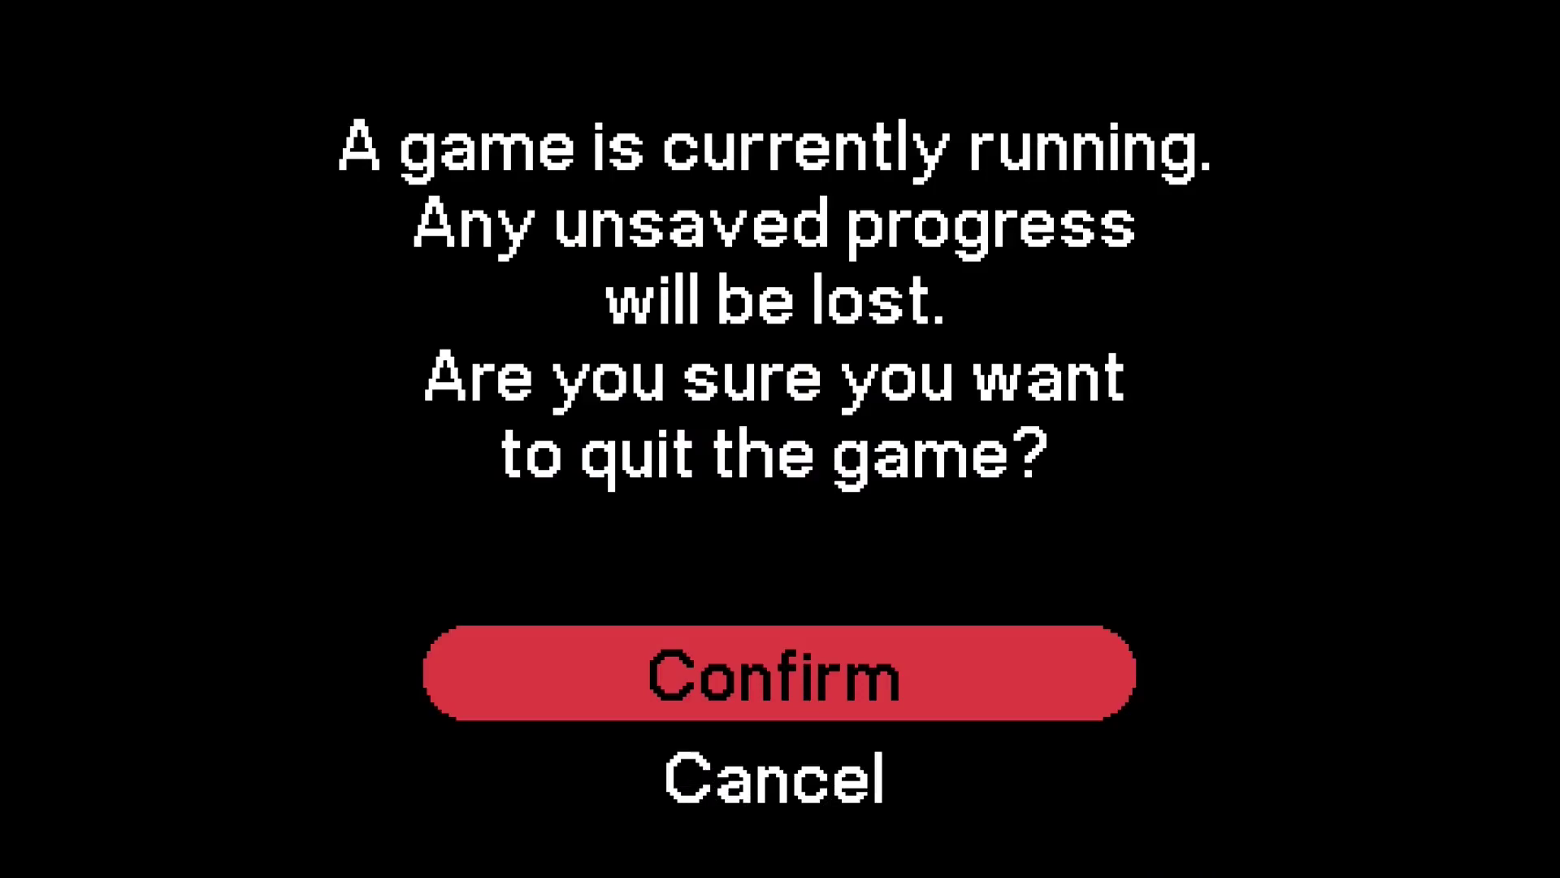
Confirm quitting Bubble Bobble and open the openFPGA core categories.
key("Return")
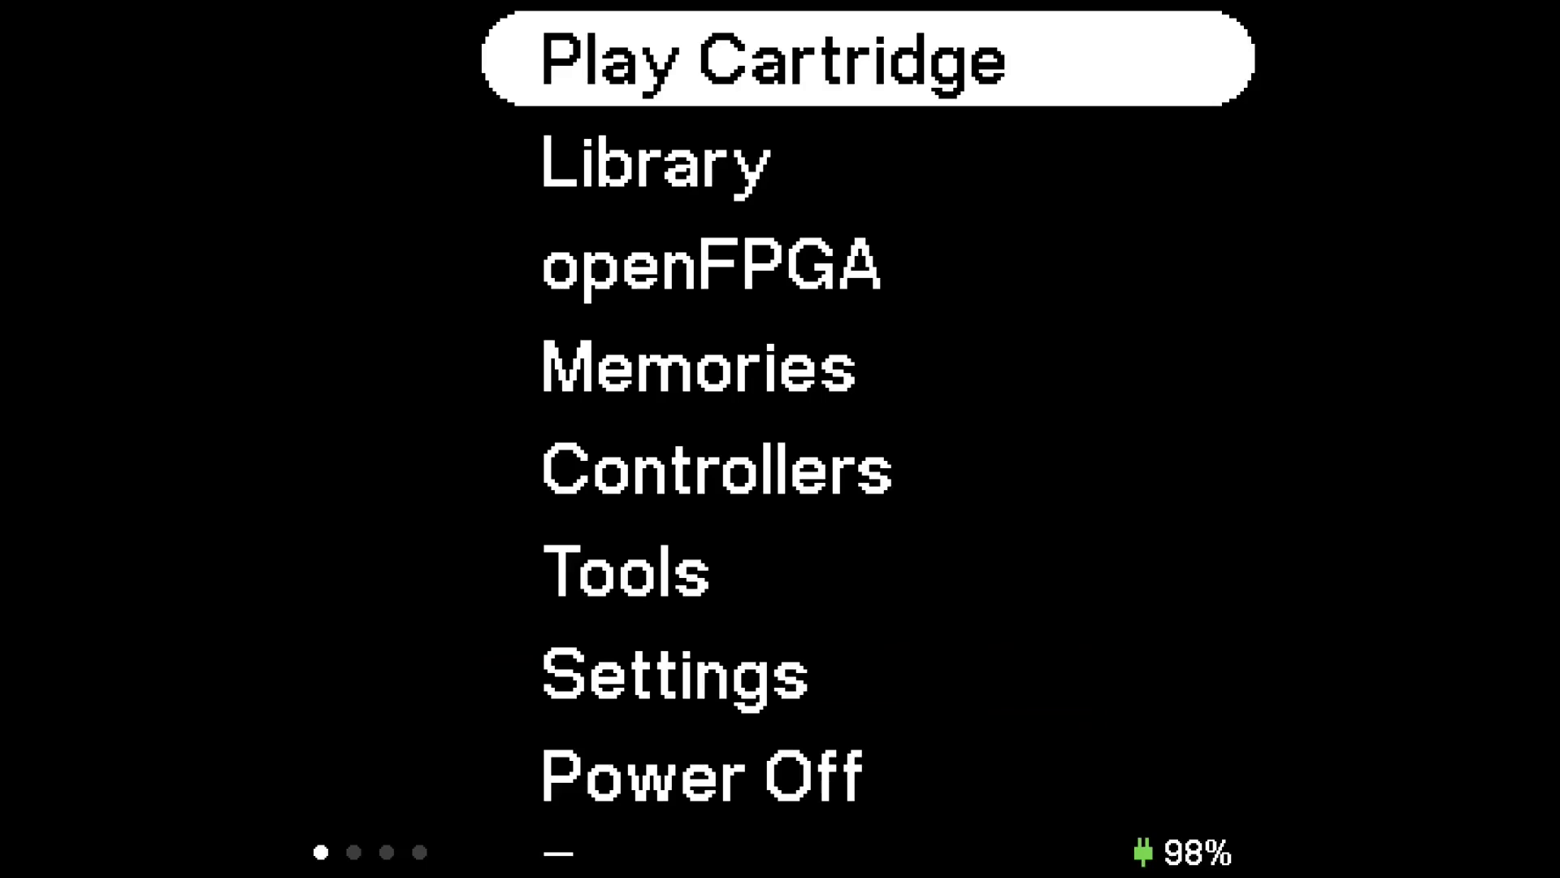
key("Down")
key("Down")
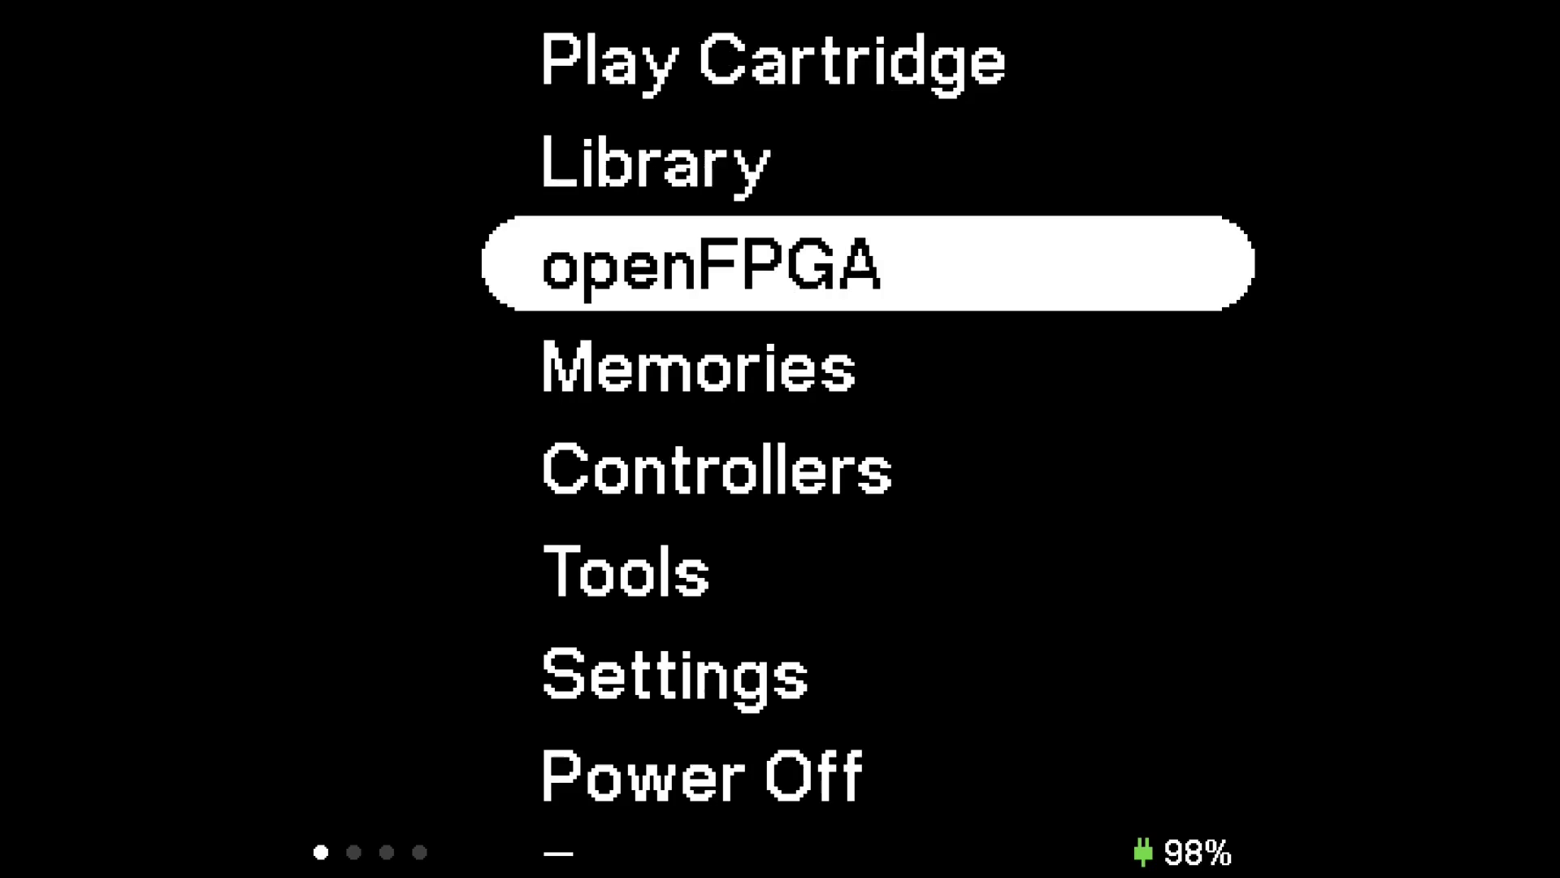
key("Return")
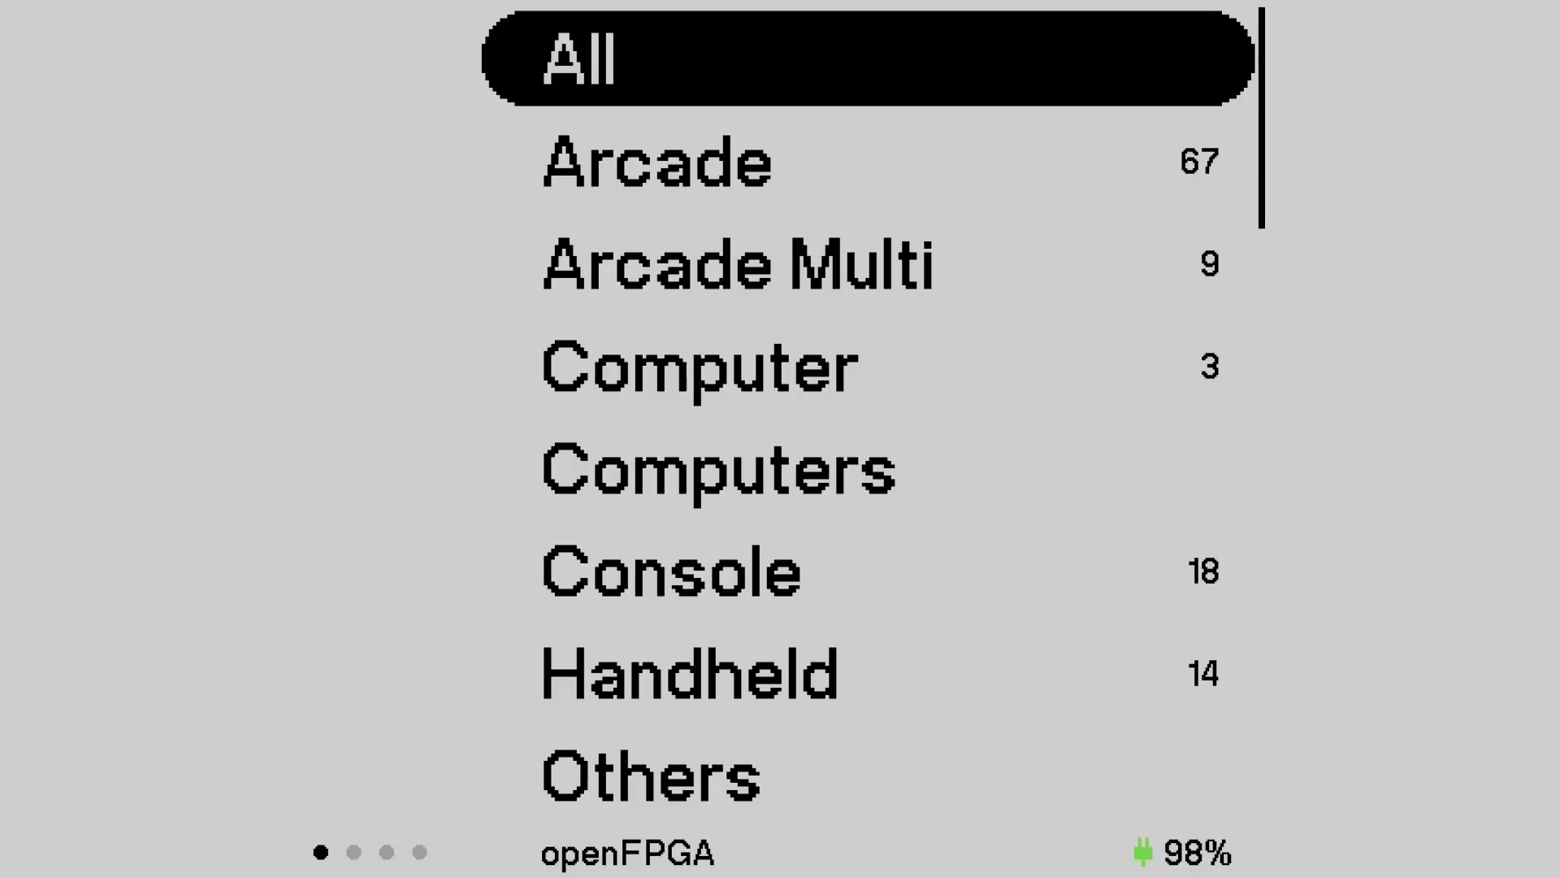
Select the Handheld category, then the Game Boy core.
key("Down")
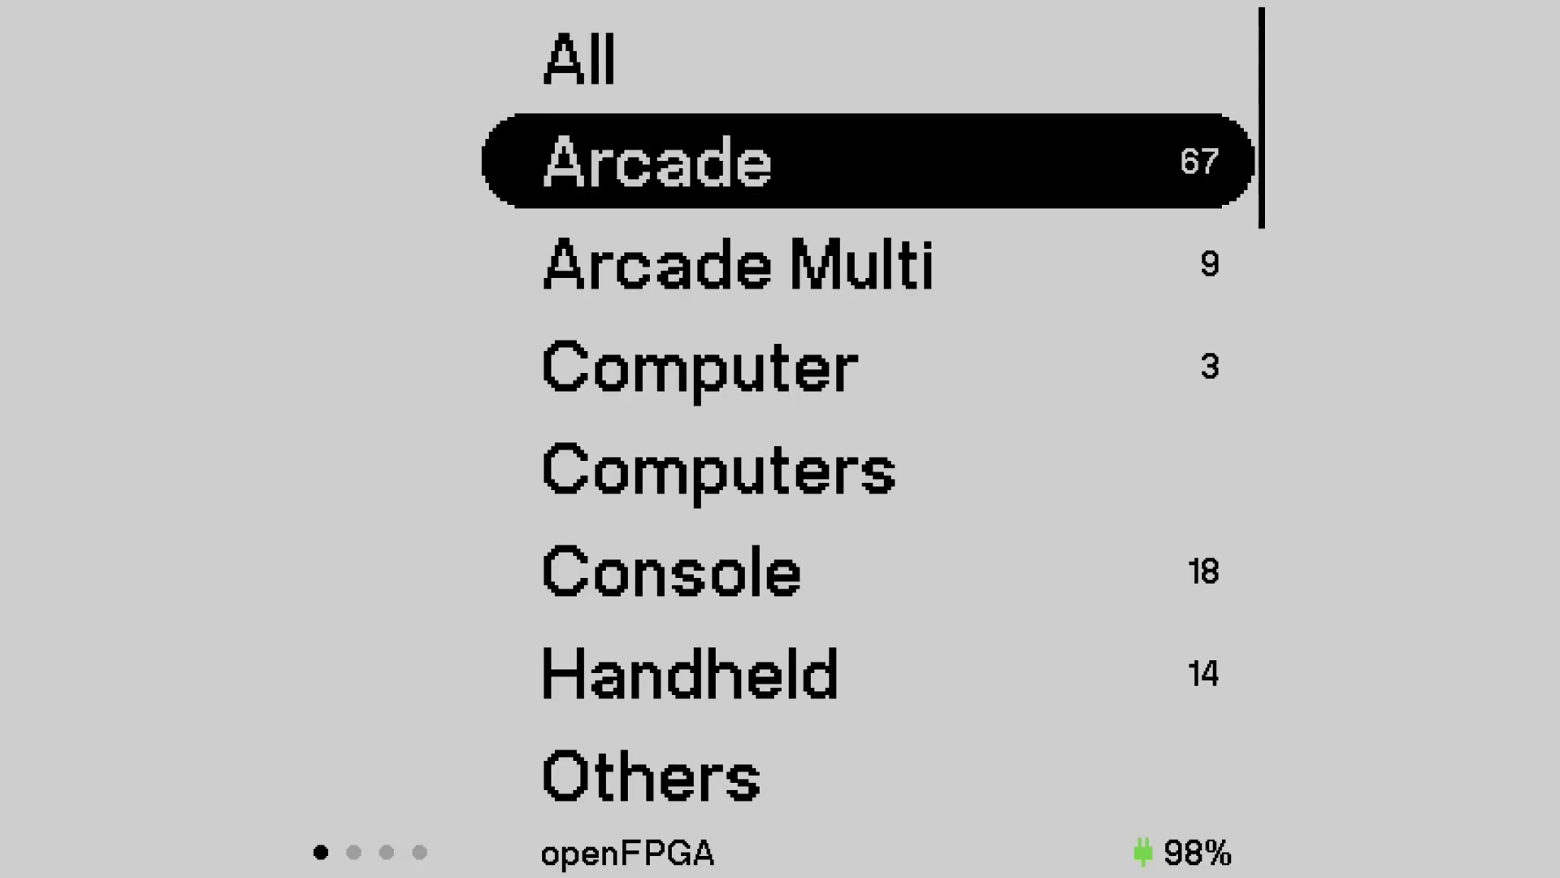
key("Down")
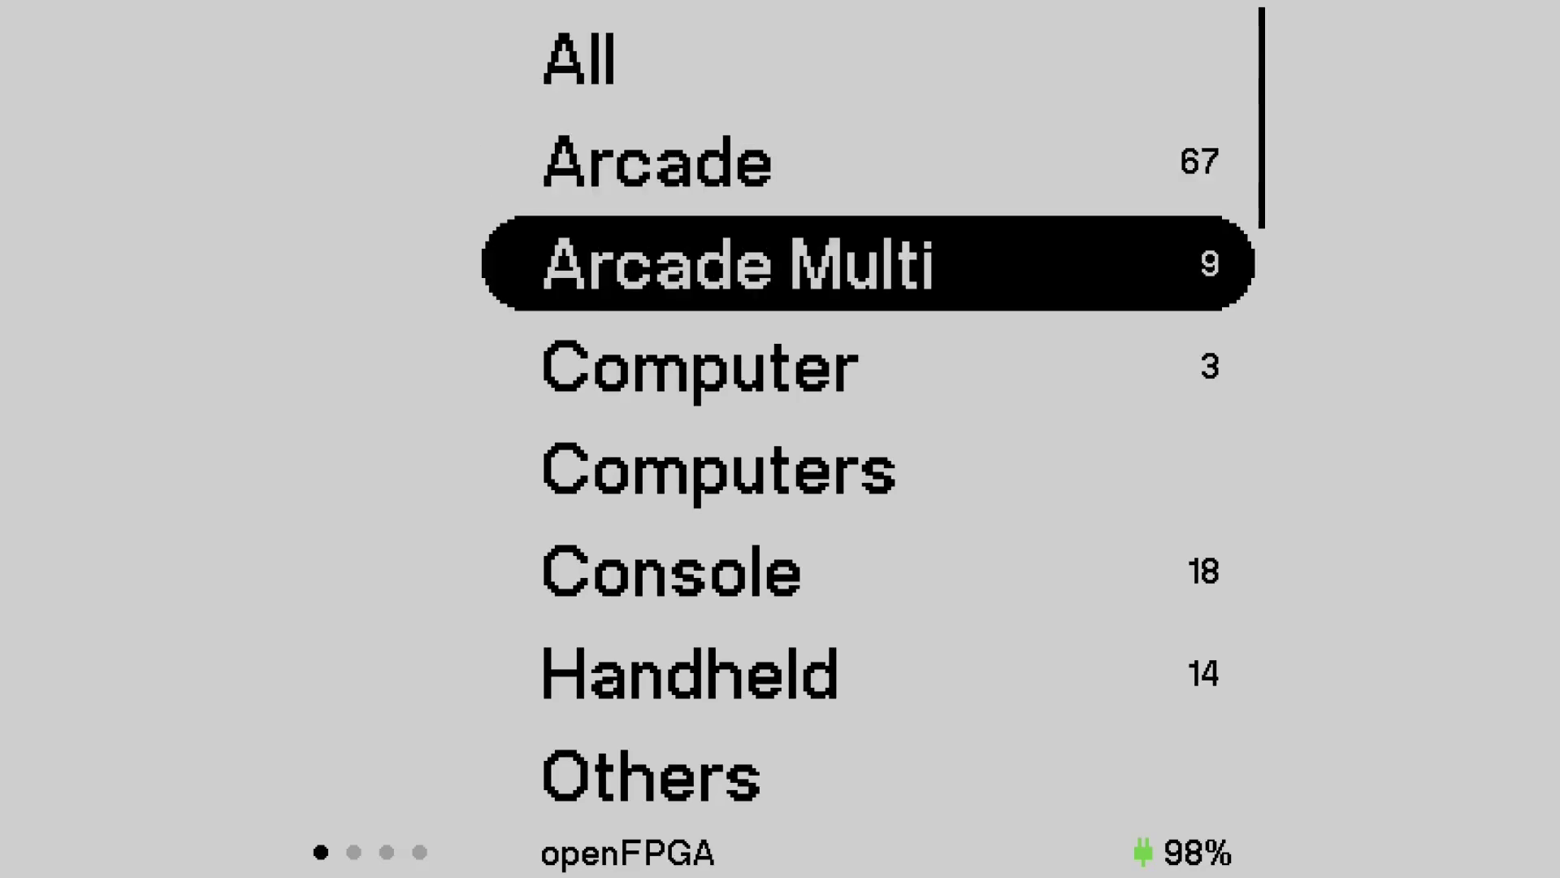
key("Up")
key("Down")
key("Down")
key("Down")
key("Down")
key("Down")
key("Down")
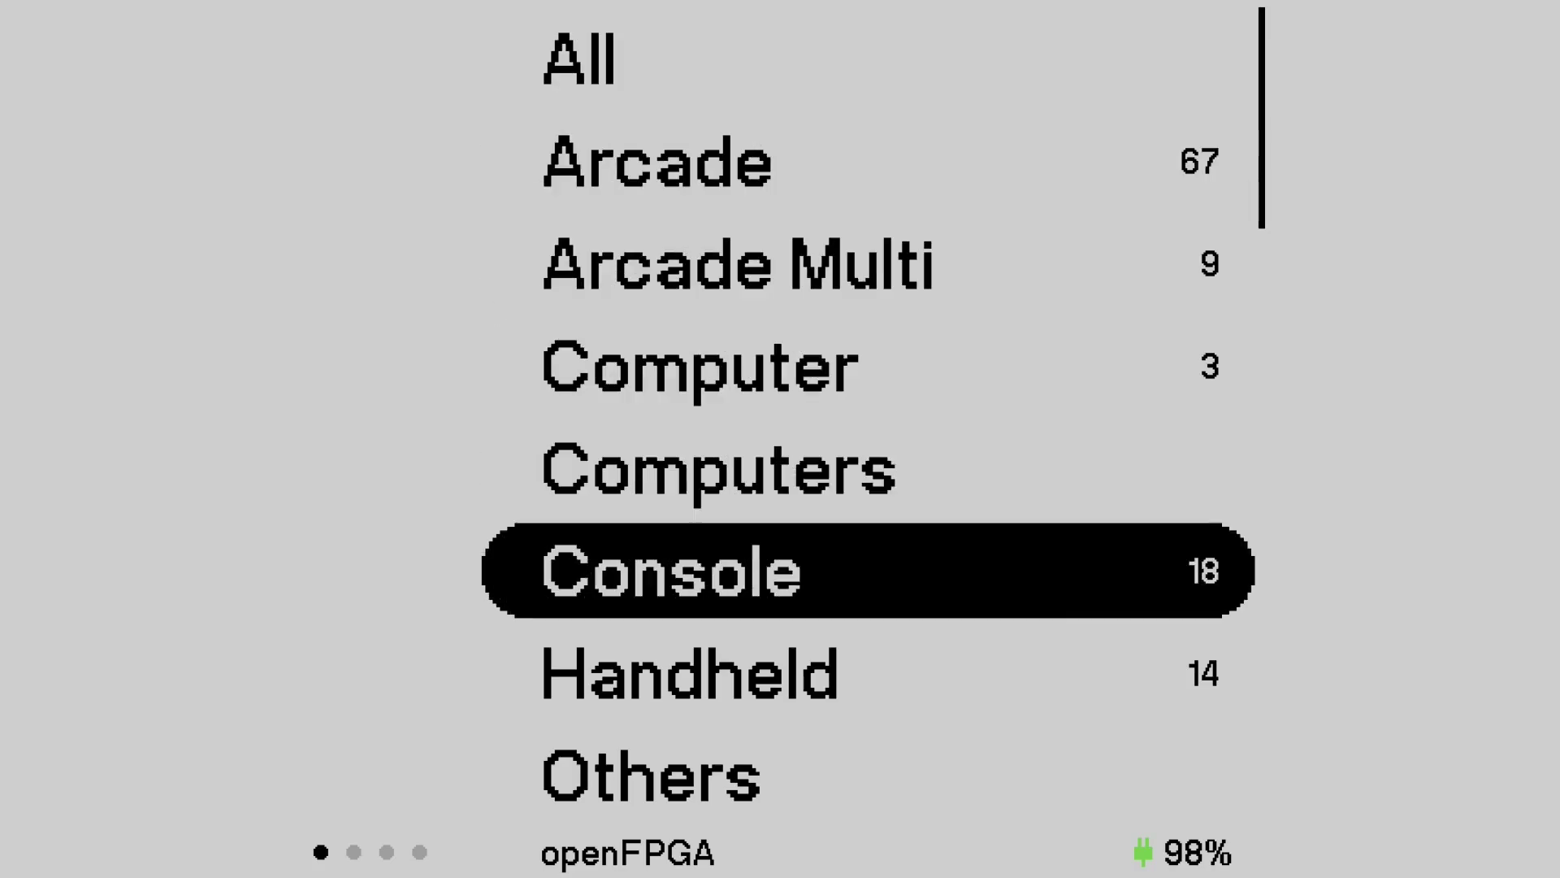
key("Up")
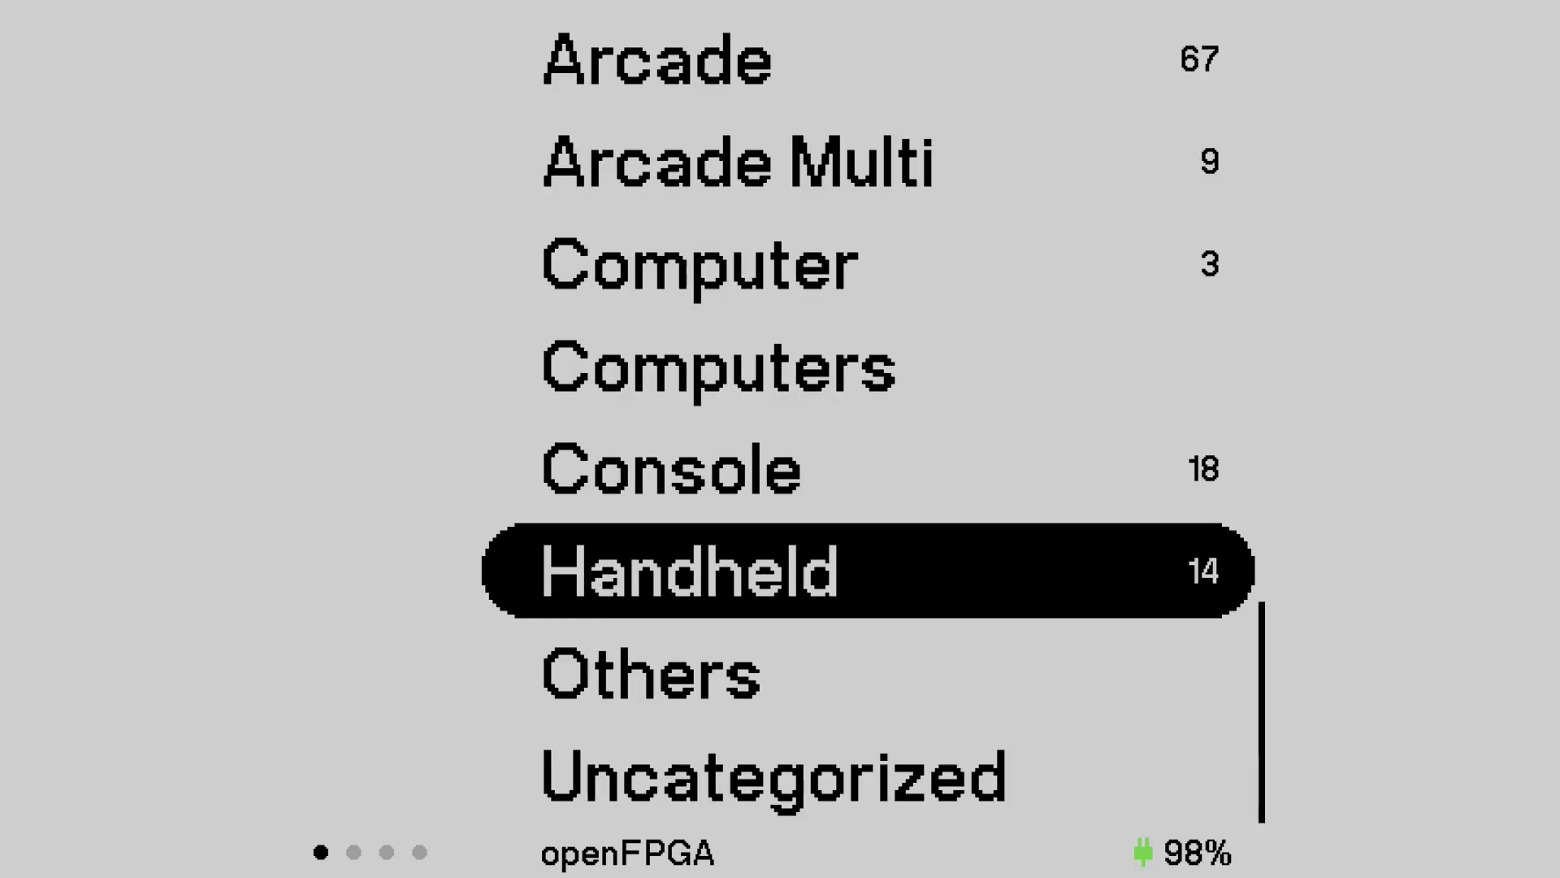
key("Return")
key("Down")
key("Down")
key("Down")
key("Down")
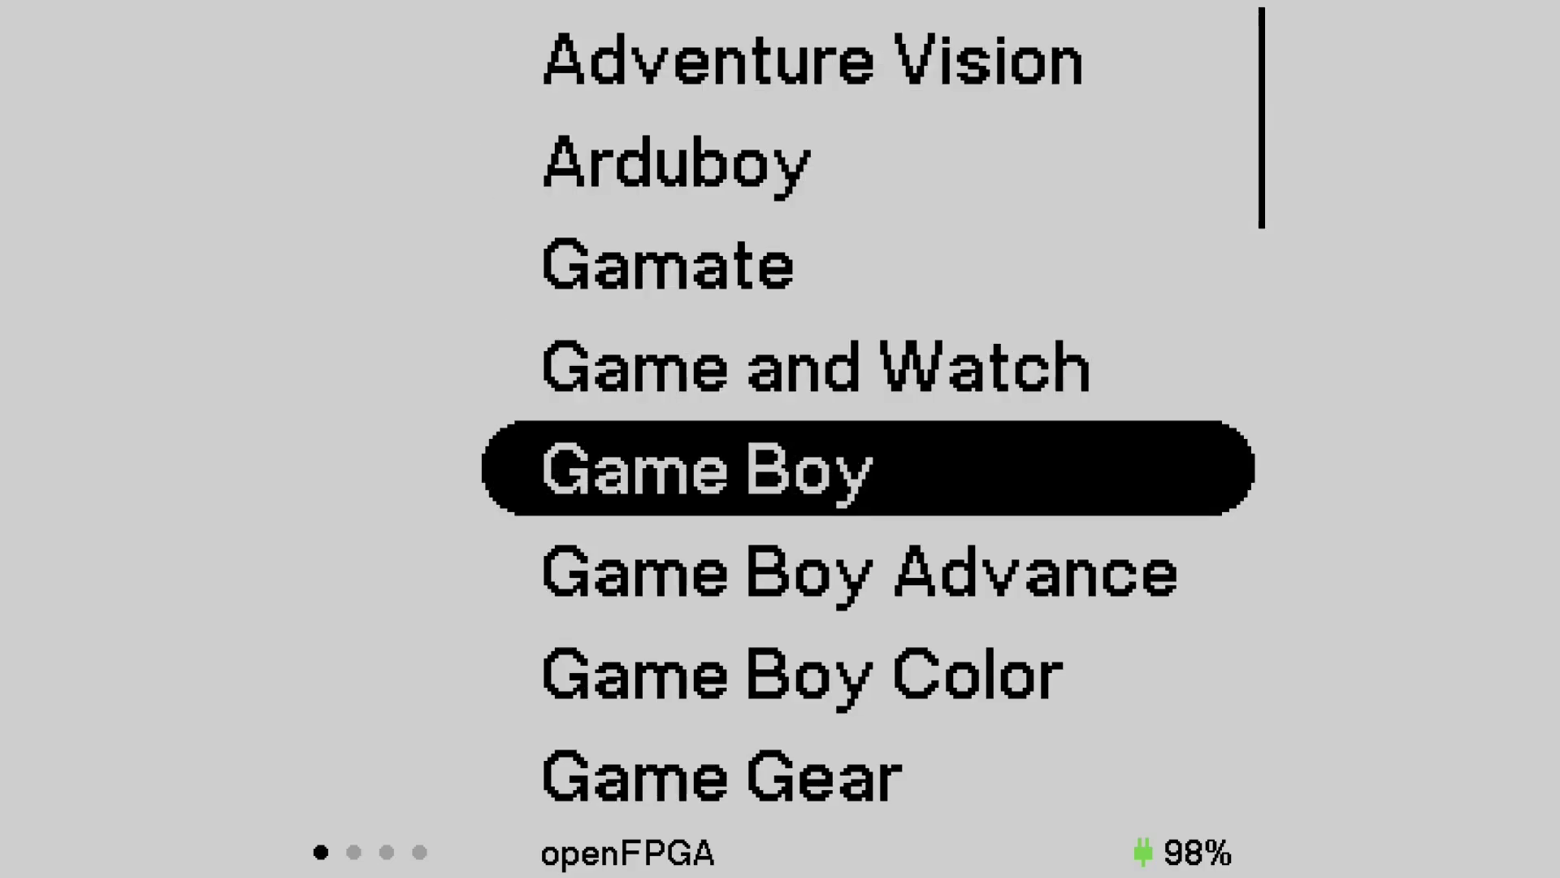
key("Return")
Run the Game Boy core and page down the game list toward Bubble Bobble.
key("Return")
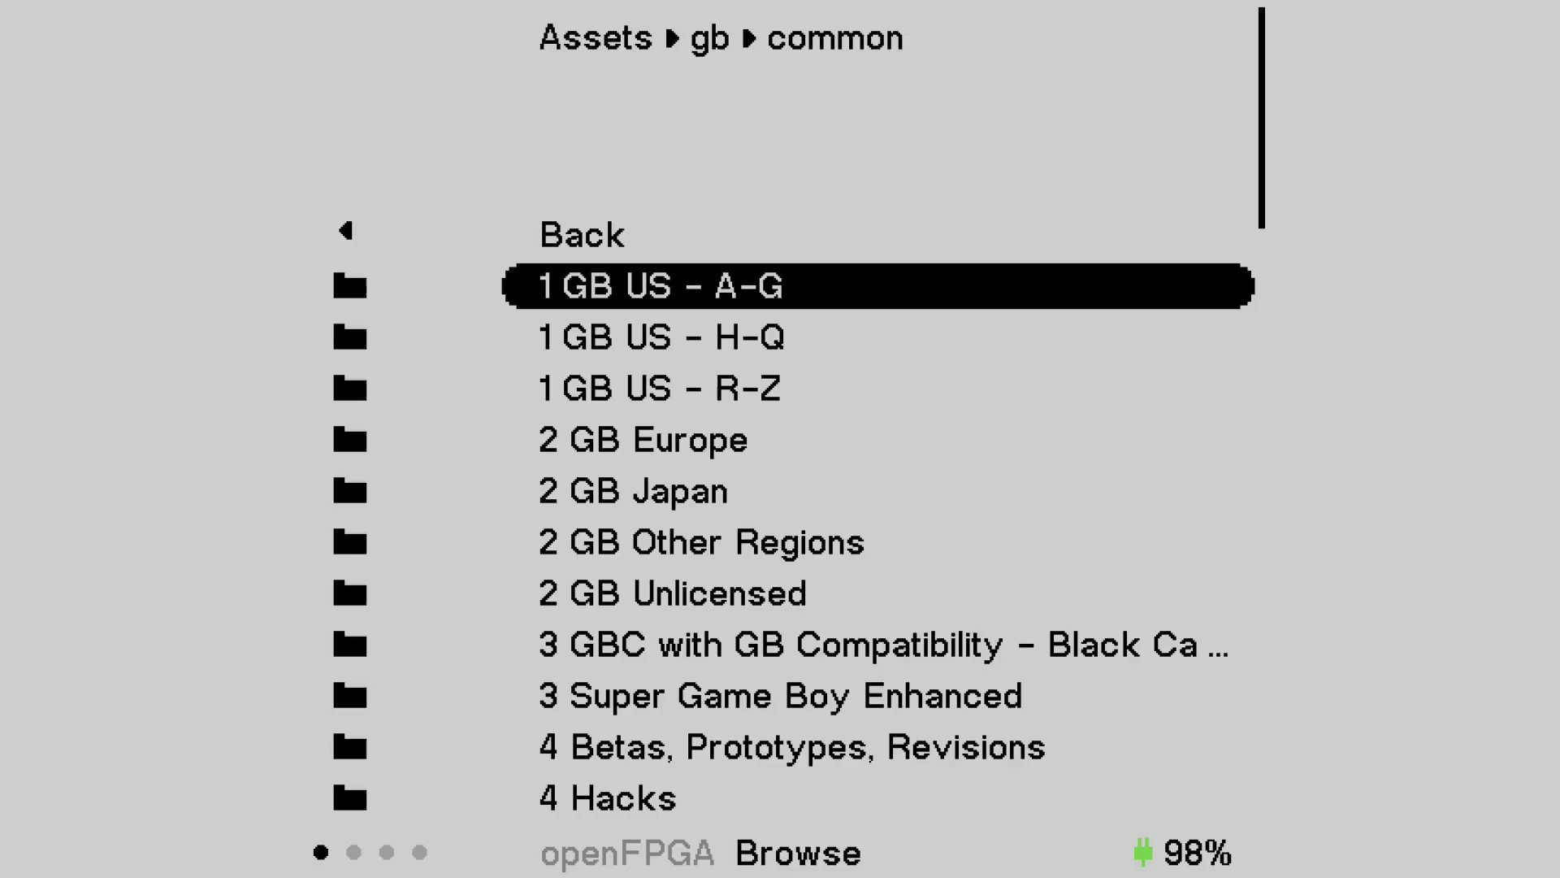
key("Return")
key("Down")
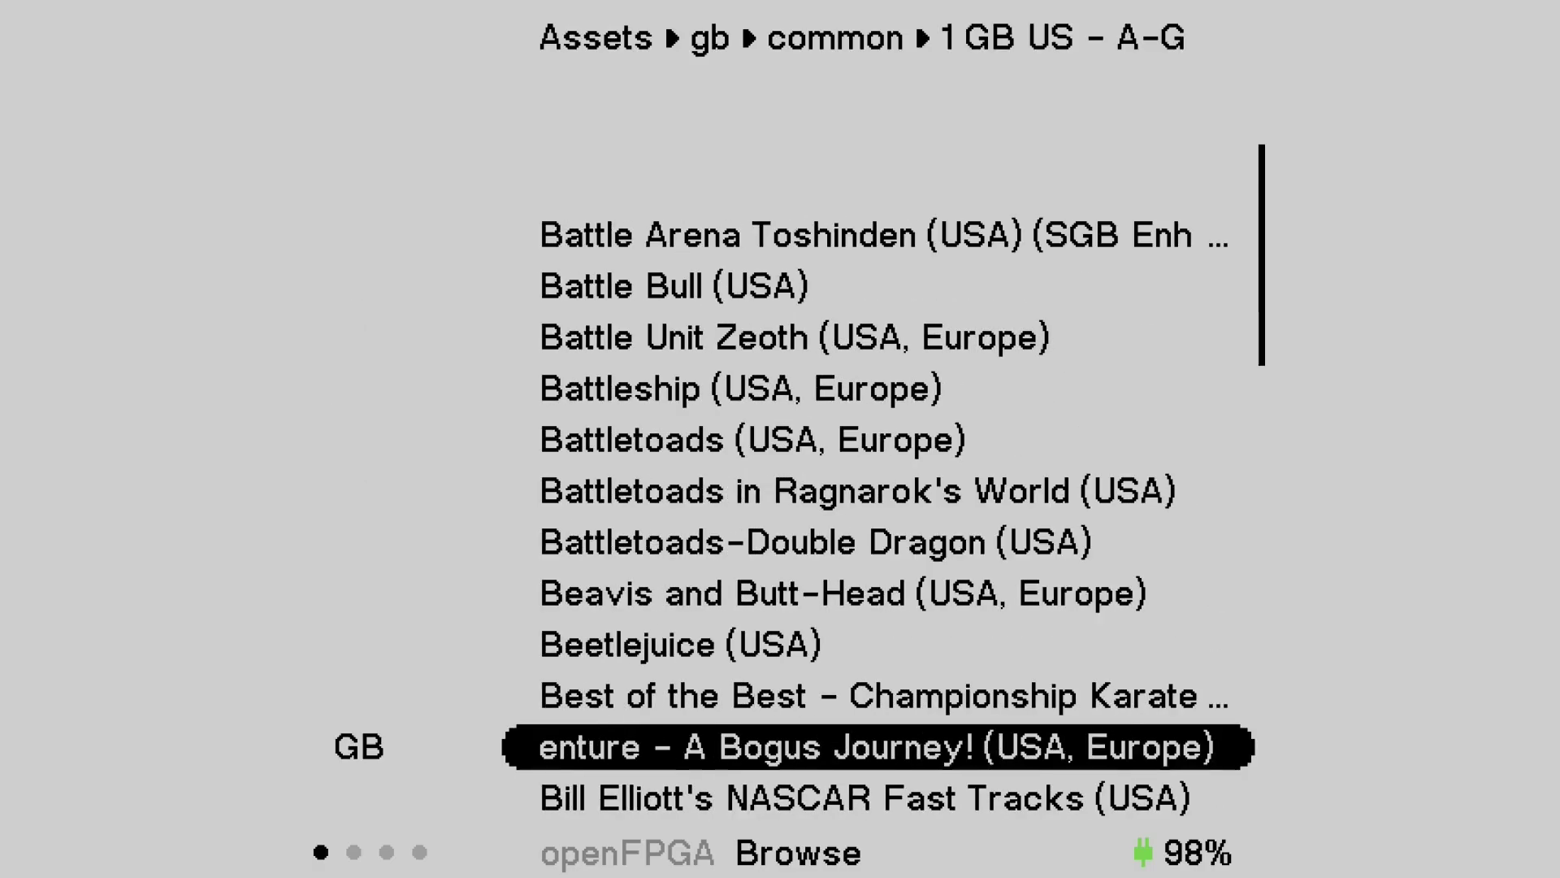
key("Right")
key("Right")
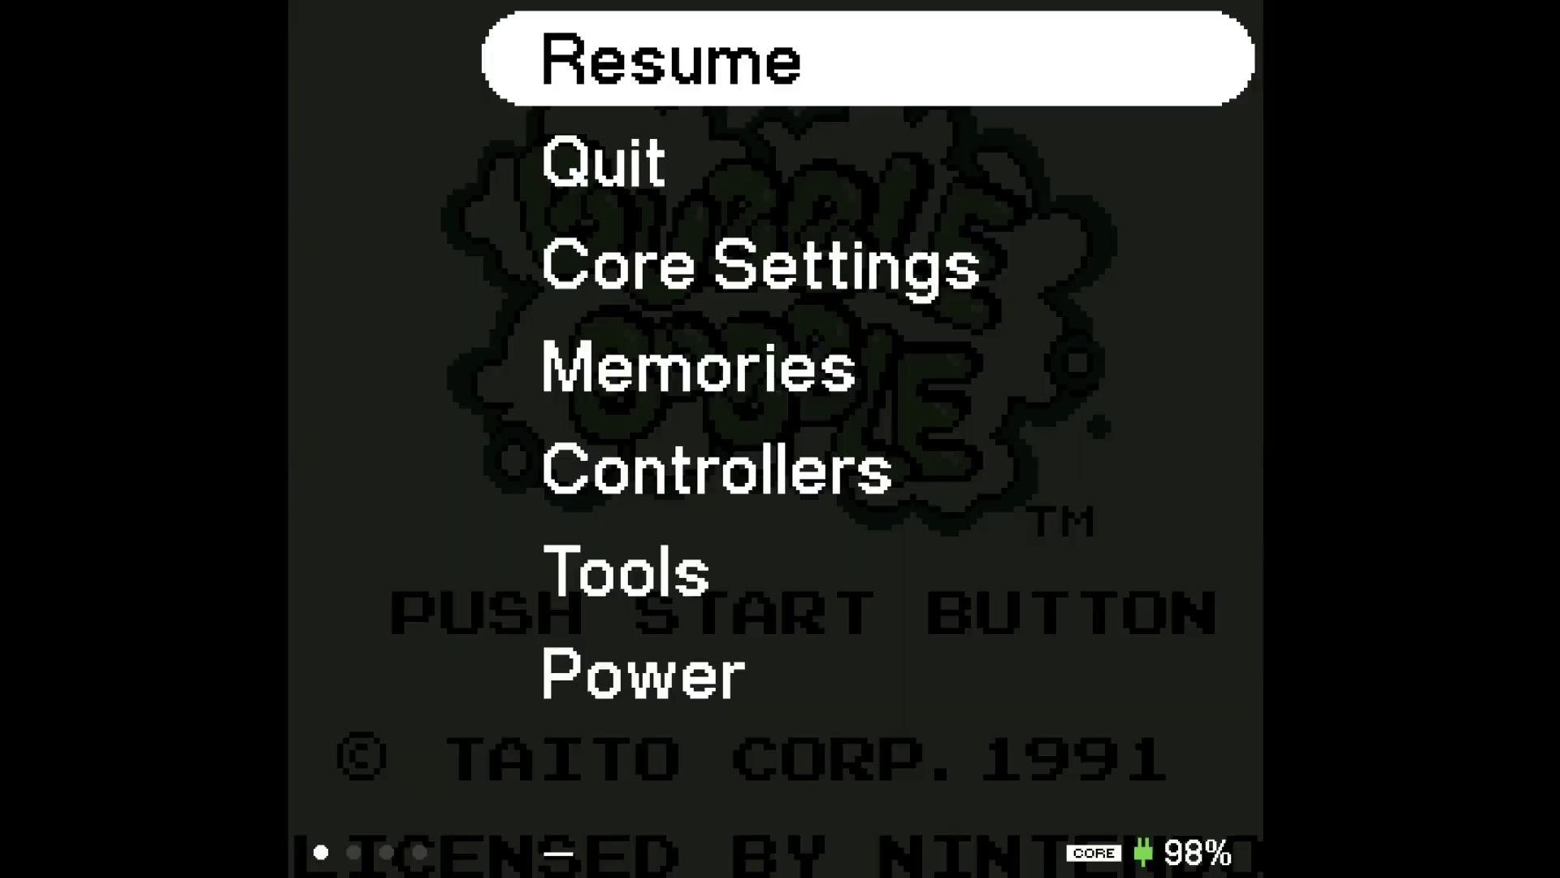
Go into core settings' Display Mode menu and highlight Mode Settings.
key("Down")
key("Down")
key("Return")
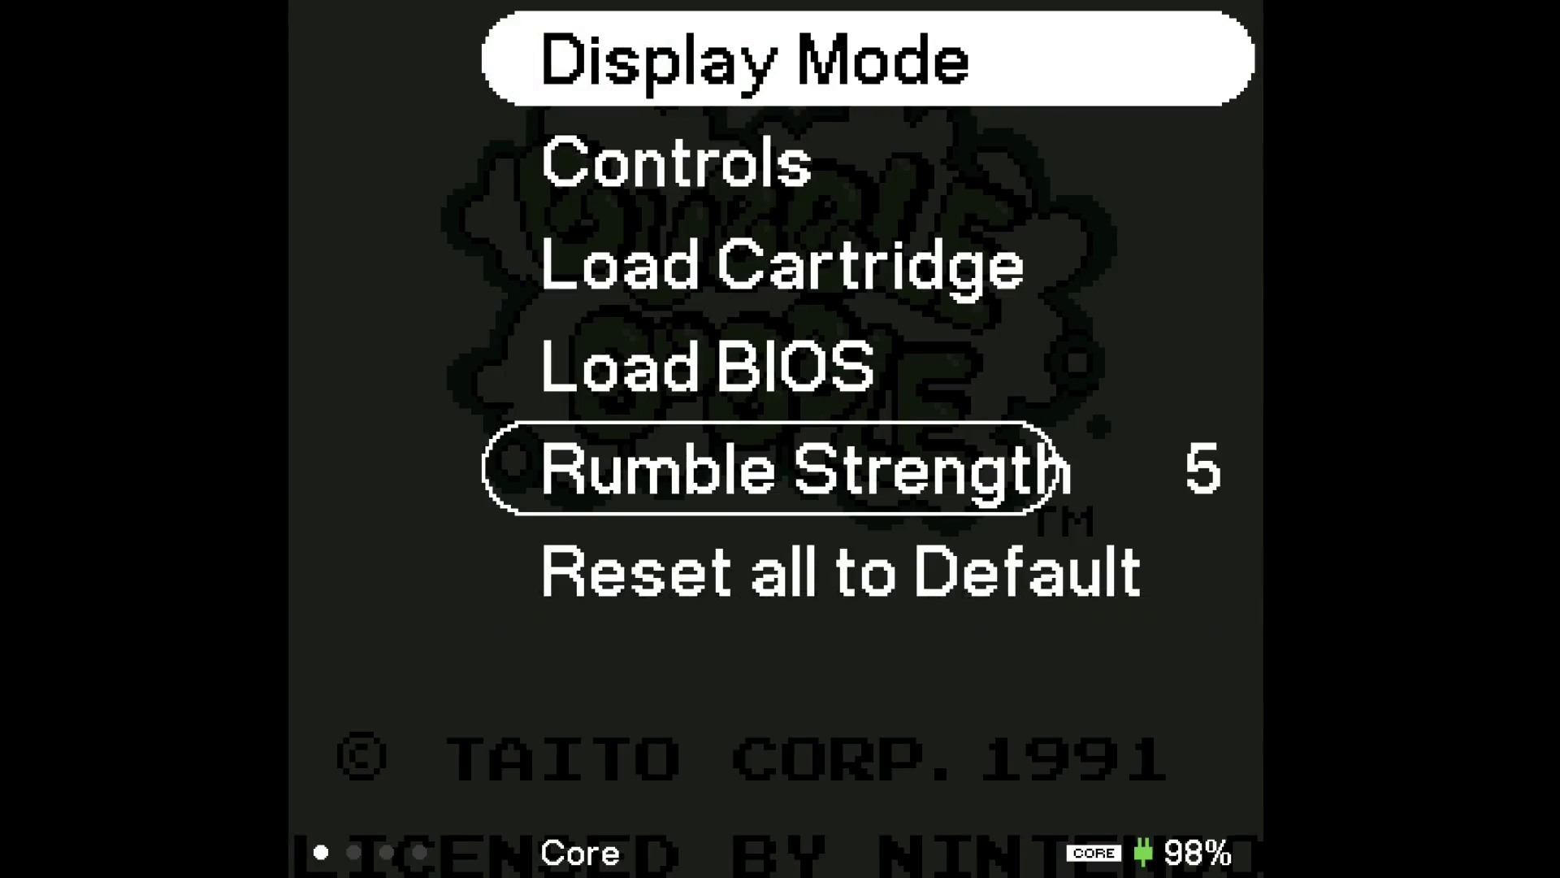
key("Return")
key("Down")
key("Down")
key("Down")
key("Down")
key("Down")
key("Down")
key("Down")
key("Down")
key("Down")
key("Down")
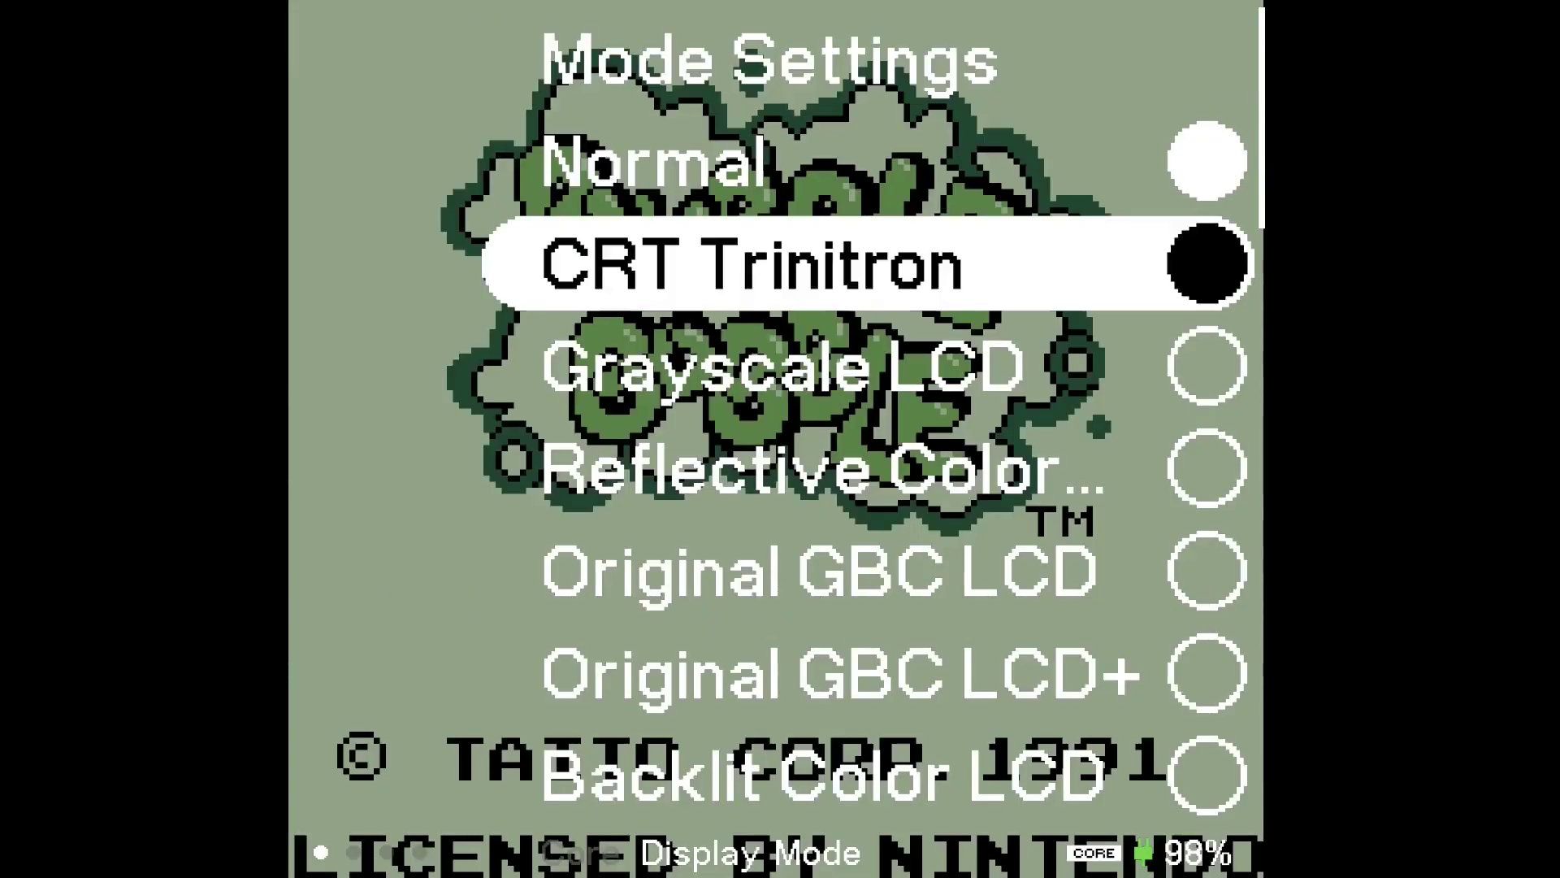
key("Down")
key("Down")
key("Down")
key("Down")
key("Down")
key("Down")
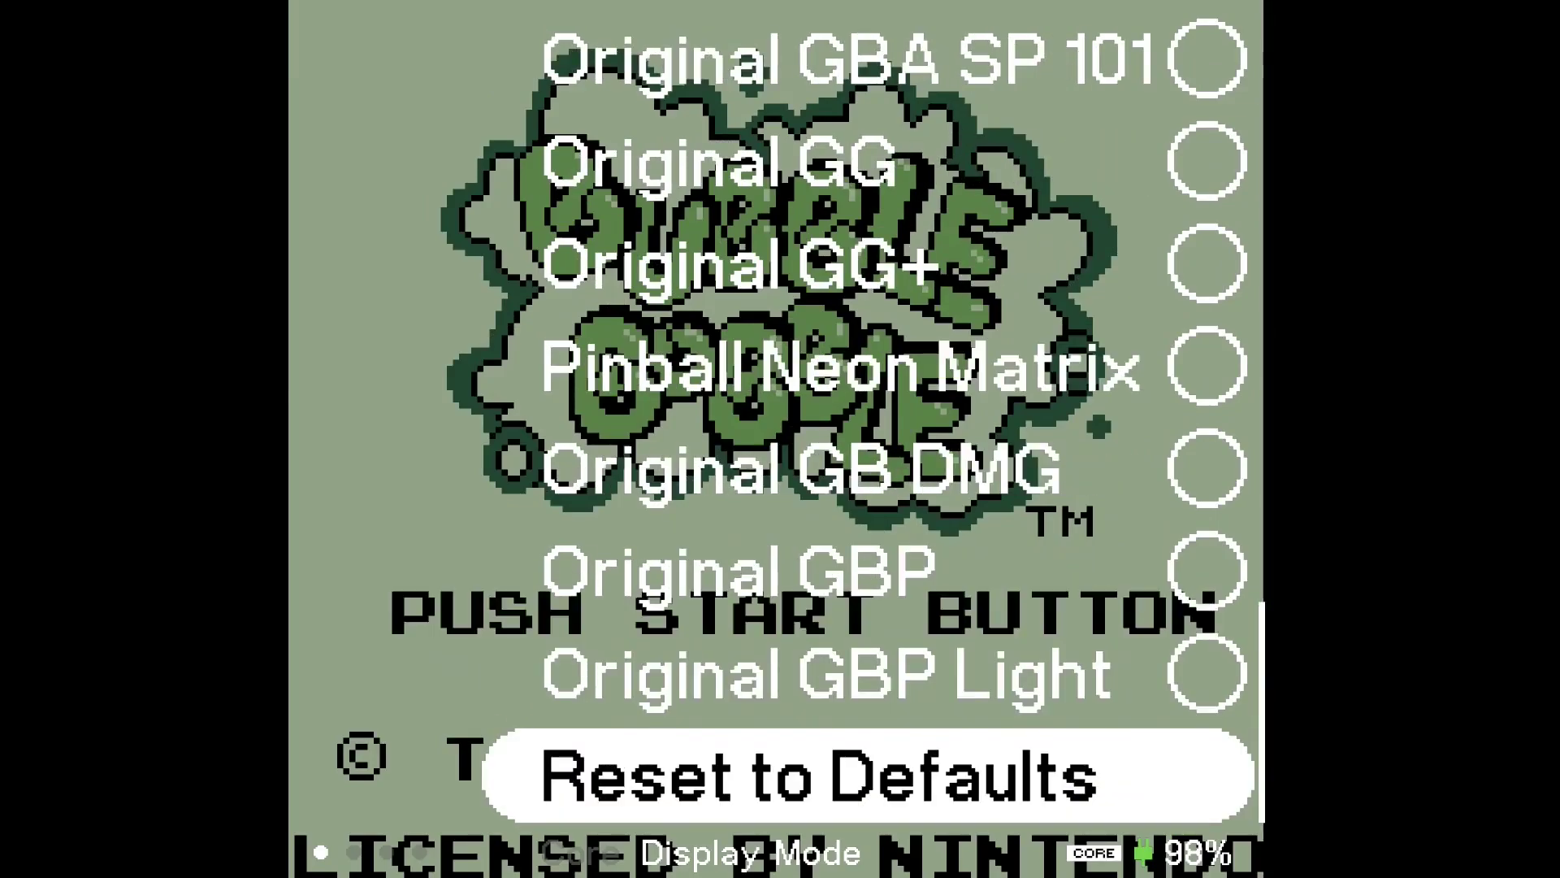
key("Up")
key("Up")
key("Up")
key("Up")
key("Up")
key("Up")
key("Up")
key("Up")
key("Up")
key("Up")
key("Up")
key("Up")
key("Up")
key("Up")
key("Up")
key("Up")
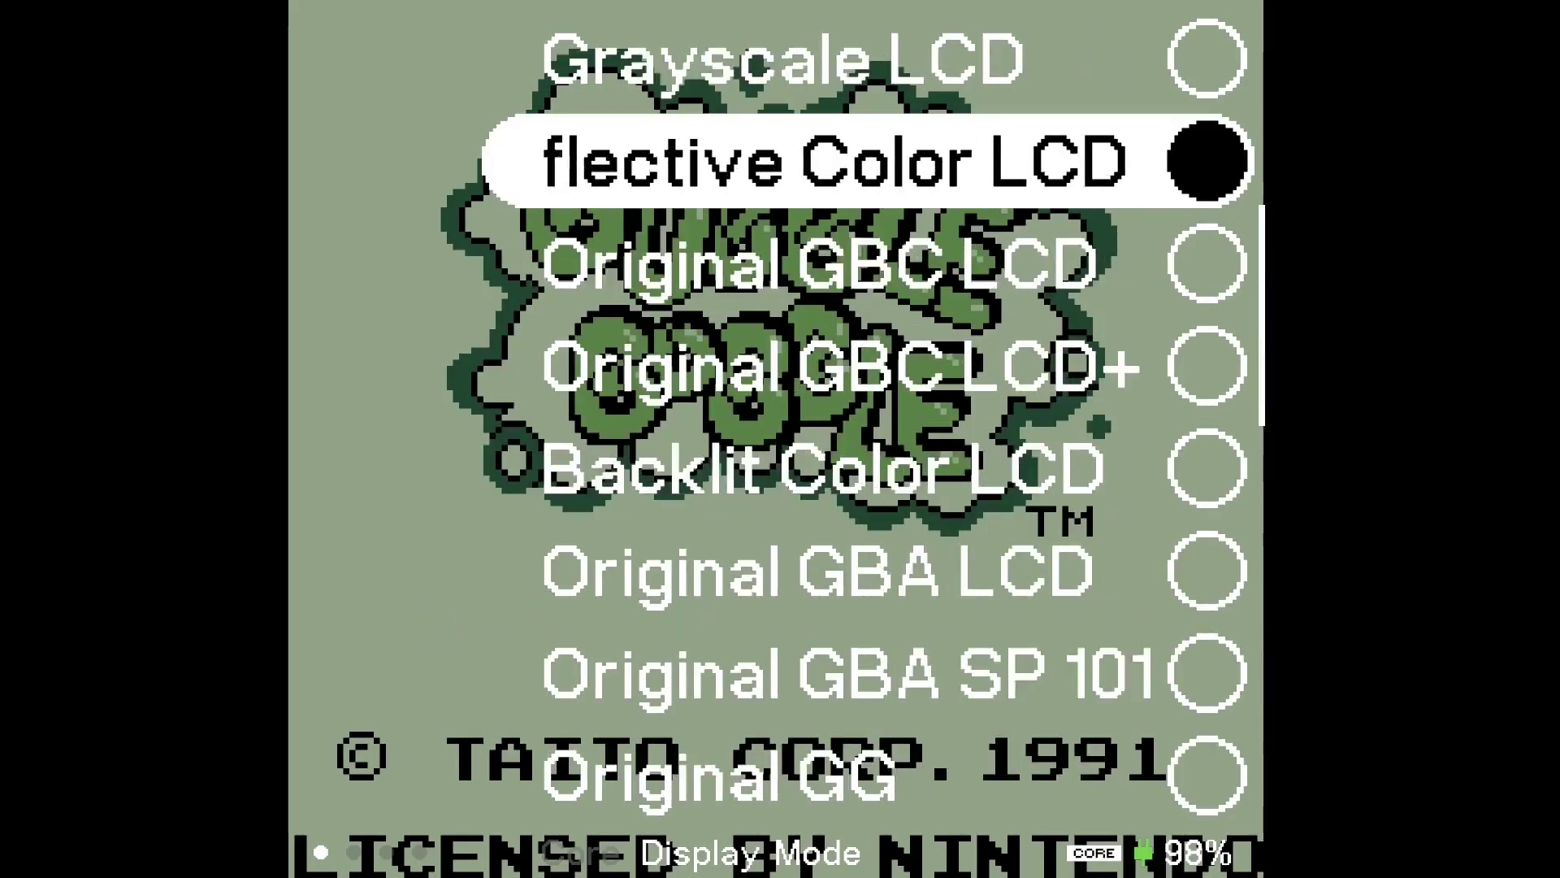
key("Down")
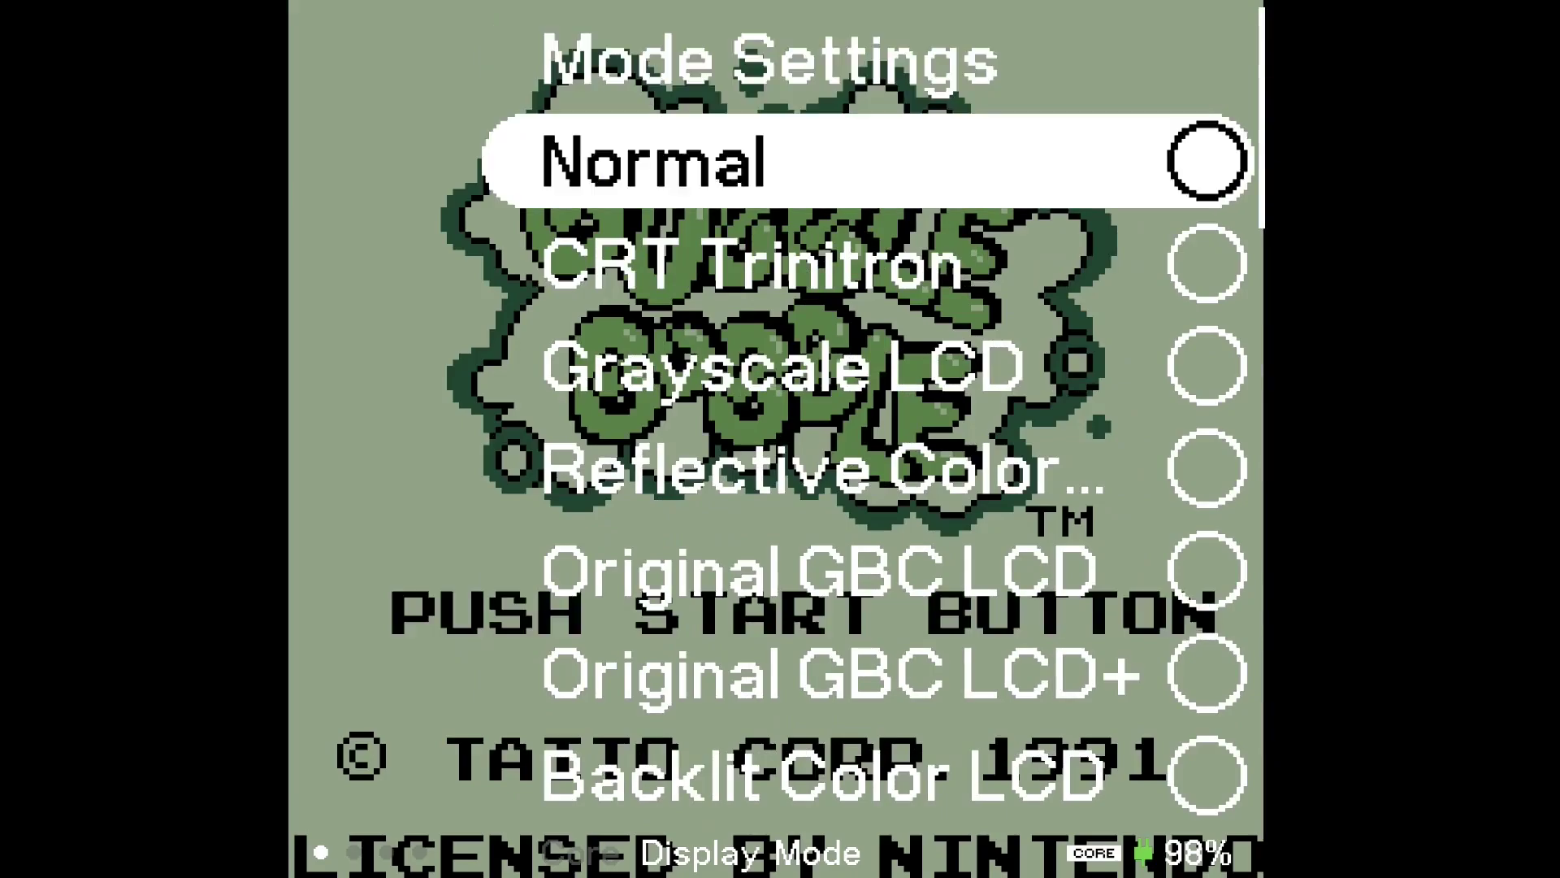
key("Up")
Set the display mode's Size to Integer+ scaling.
key("Return")
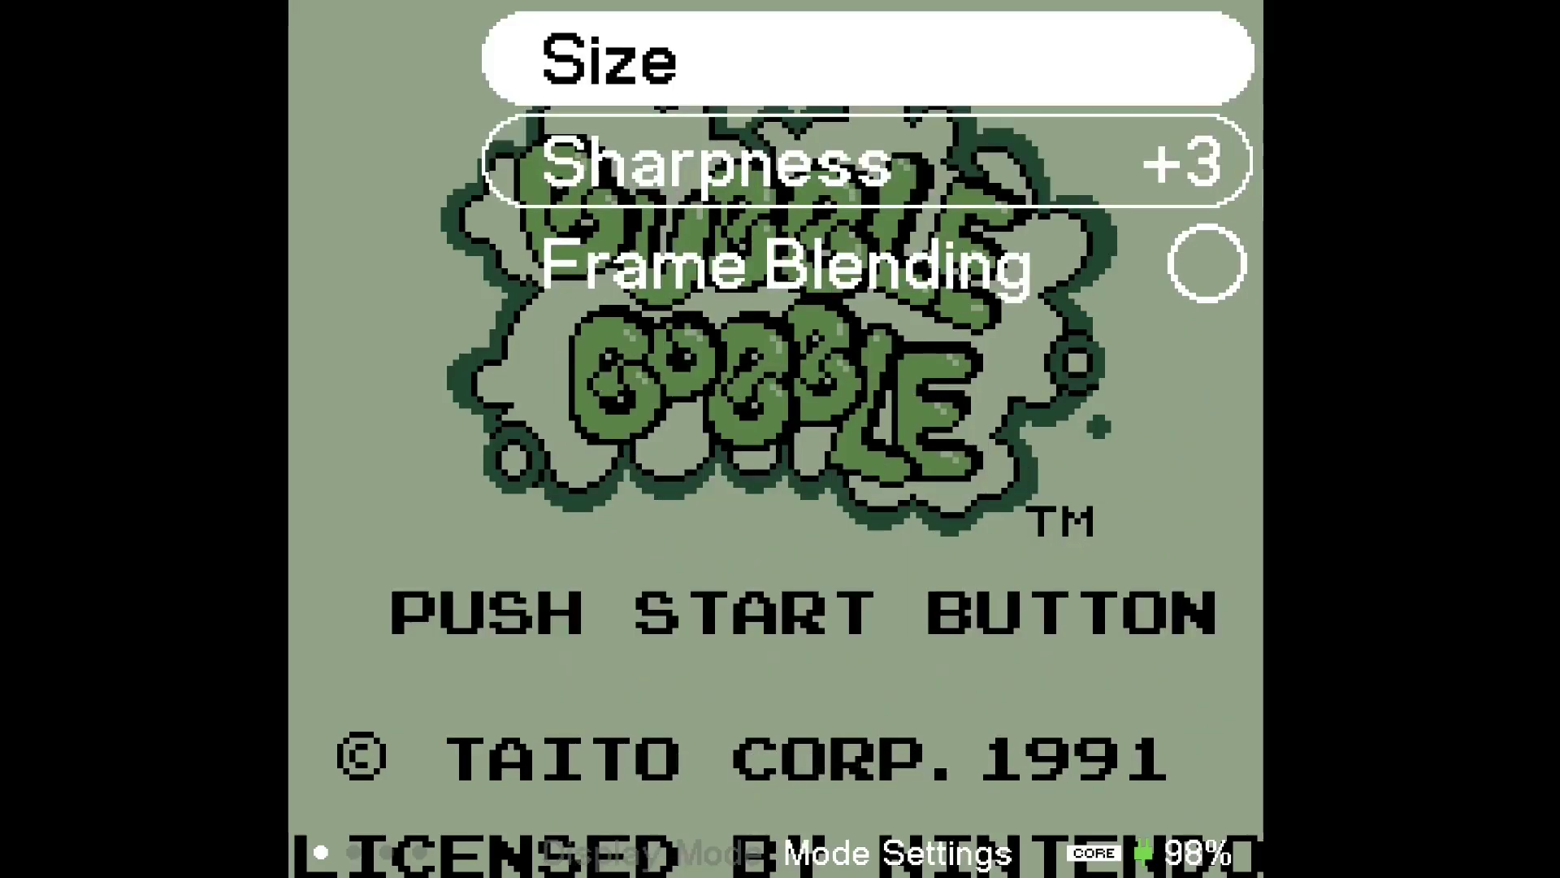
key("Down")
key("Up")
key("Return")
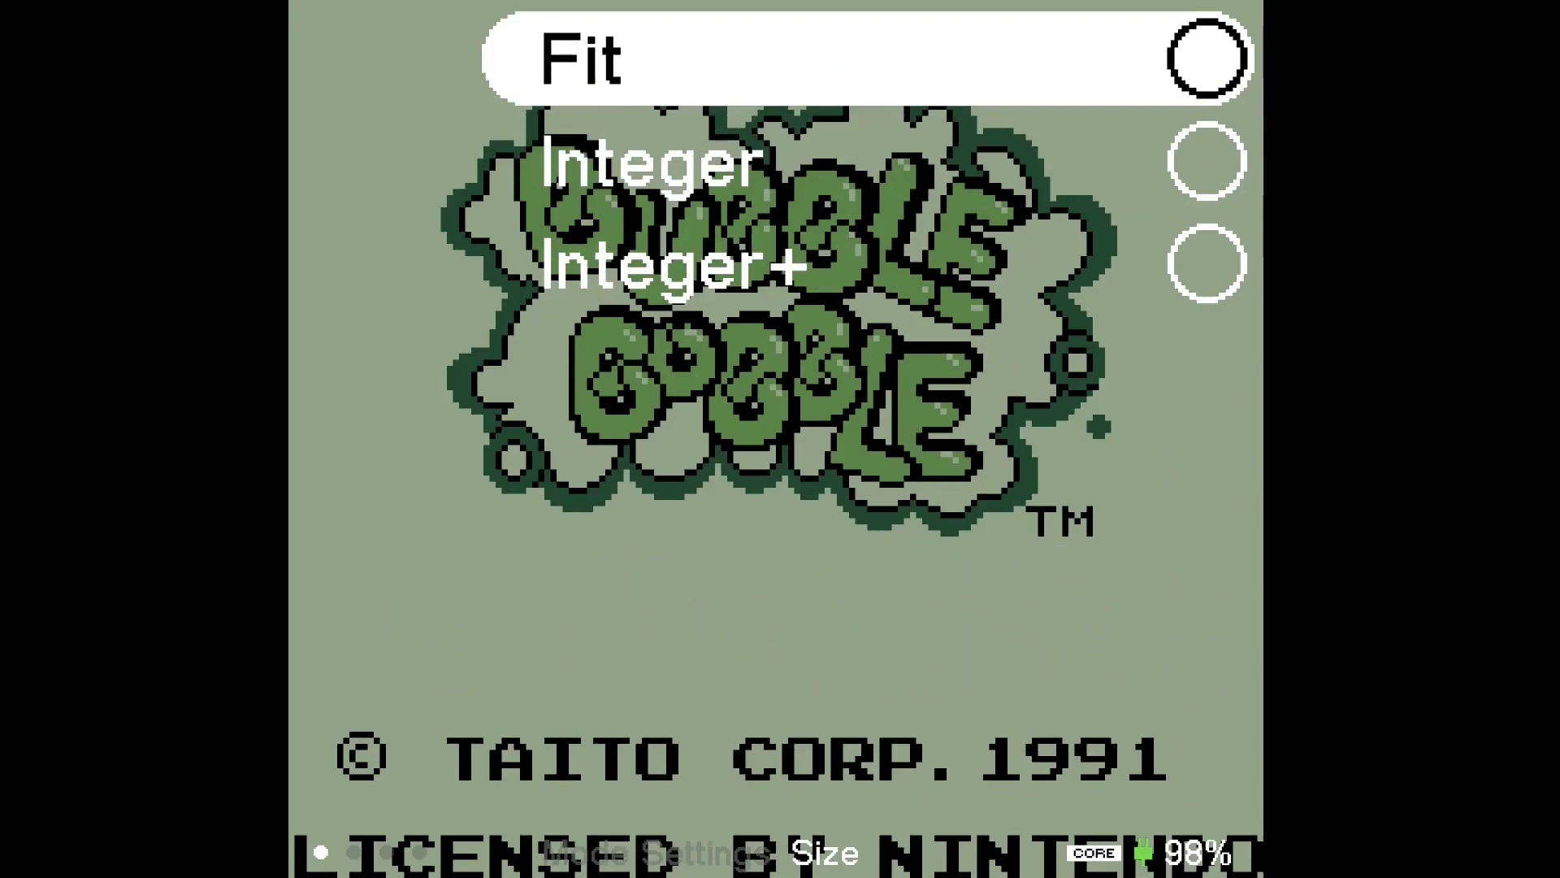
key("Down")
key("Down")
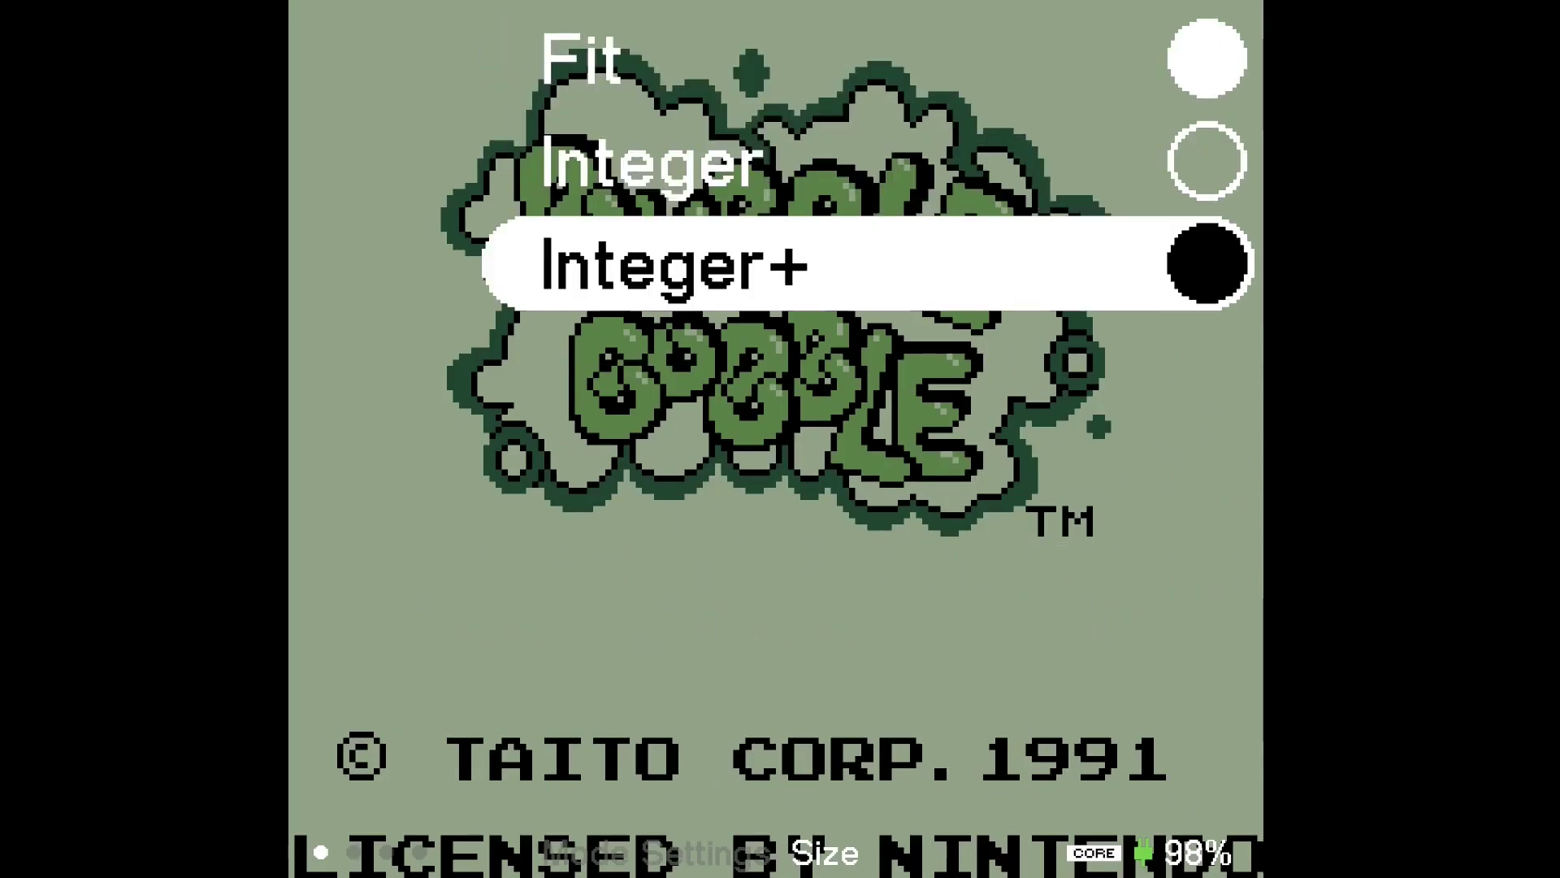
key("Escape")
key("Down")
key("Down")
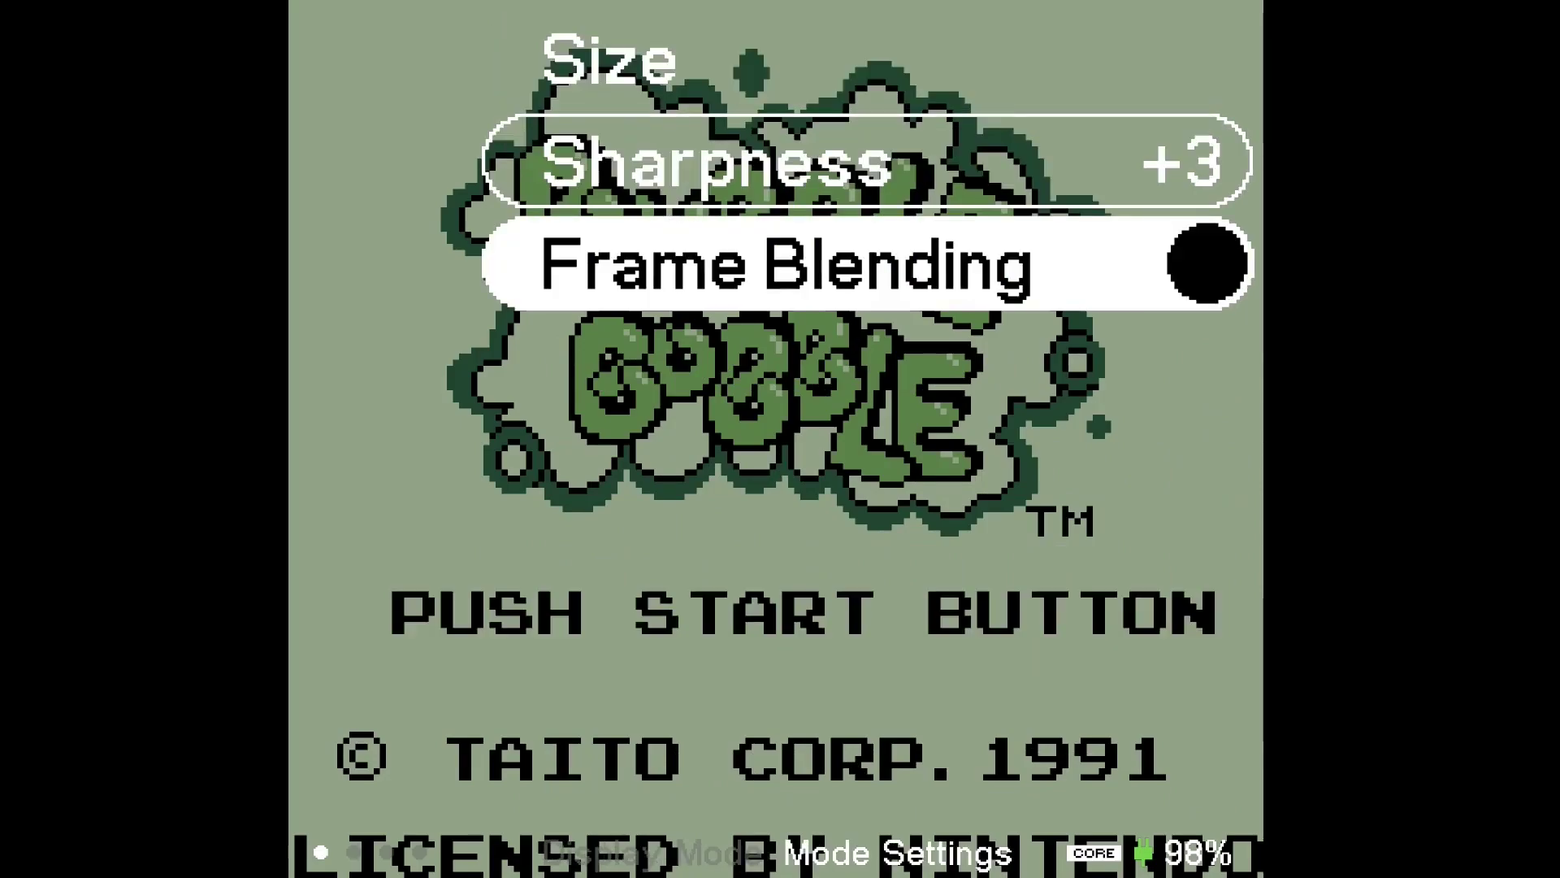
Lower Sharpness from +3 to +2 and go back to the Display Mode list.
key("Up")
key("Left")
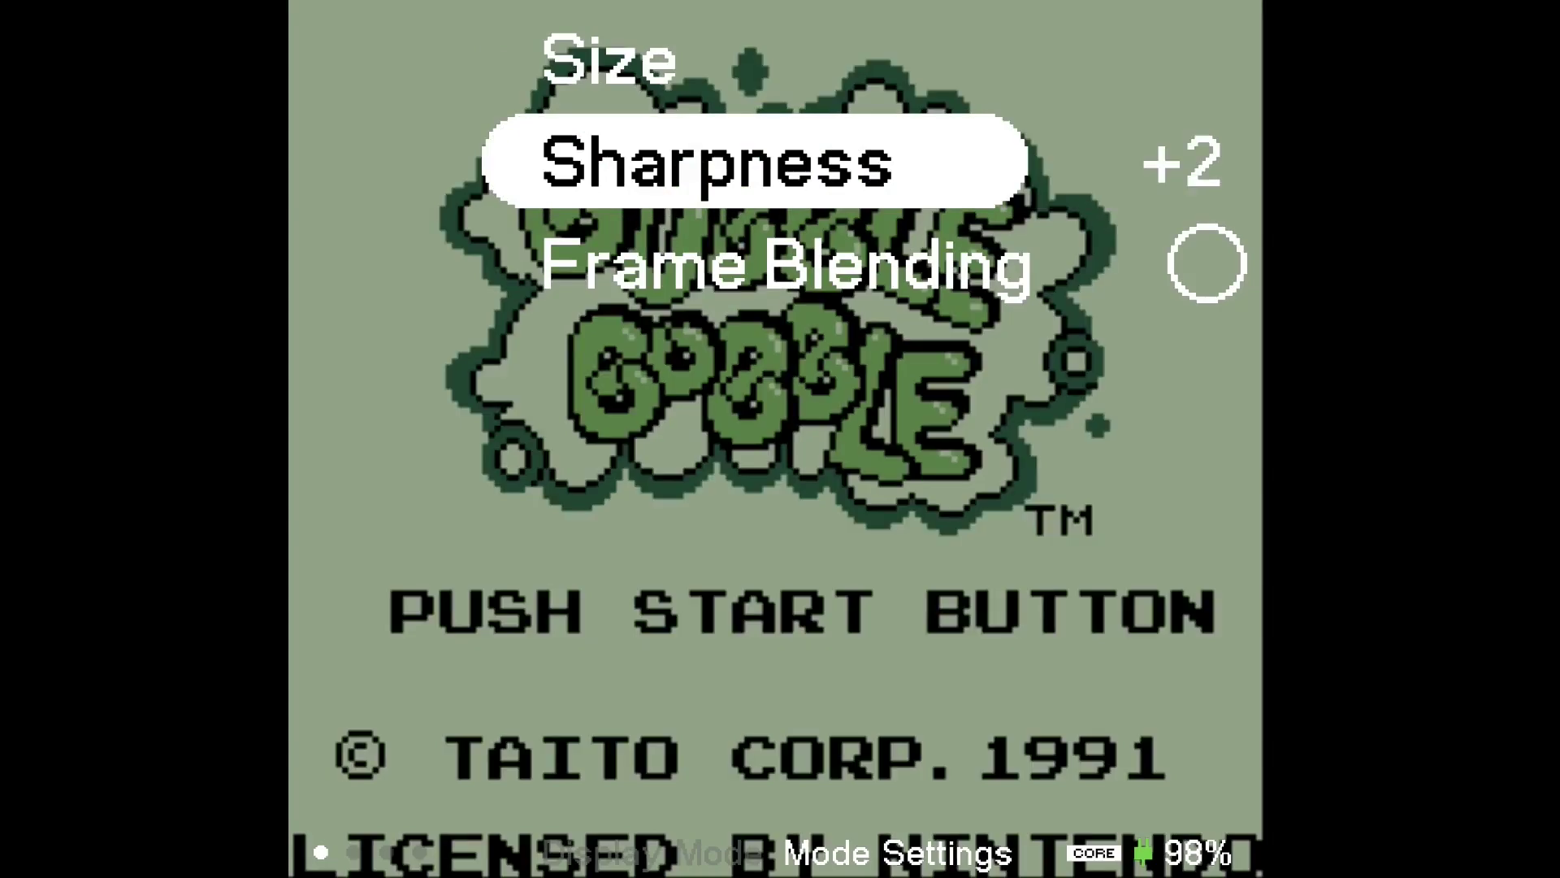
key("Left")
key("Left")
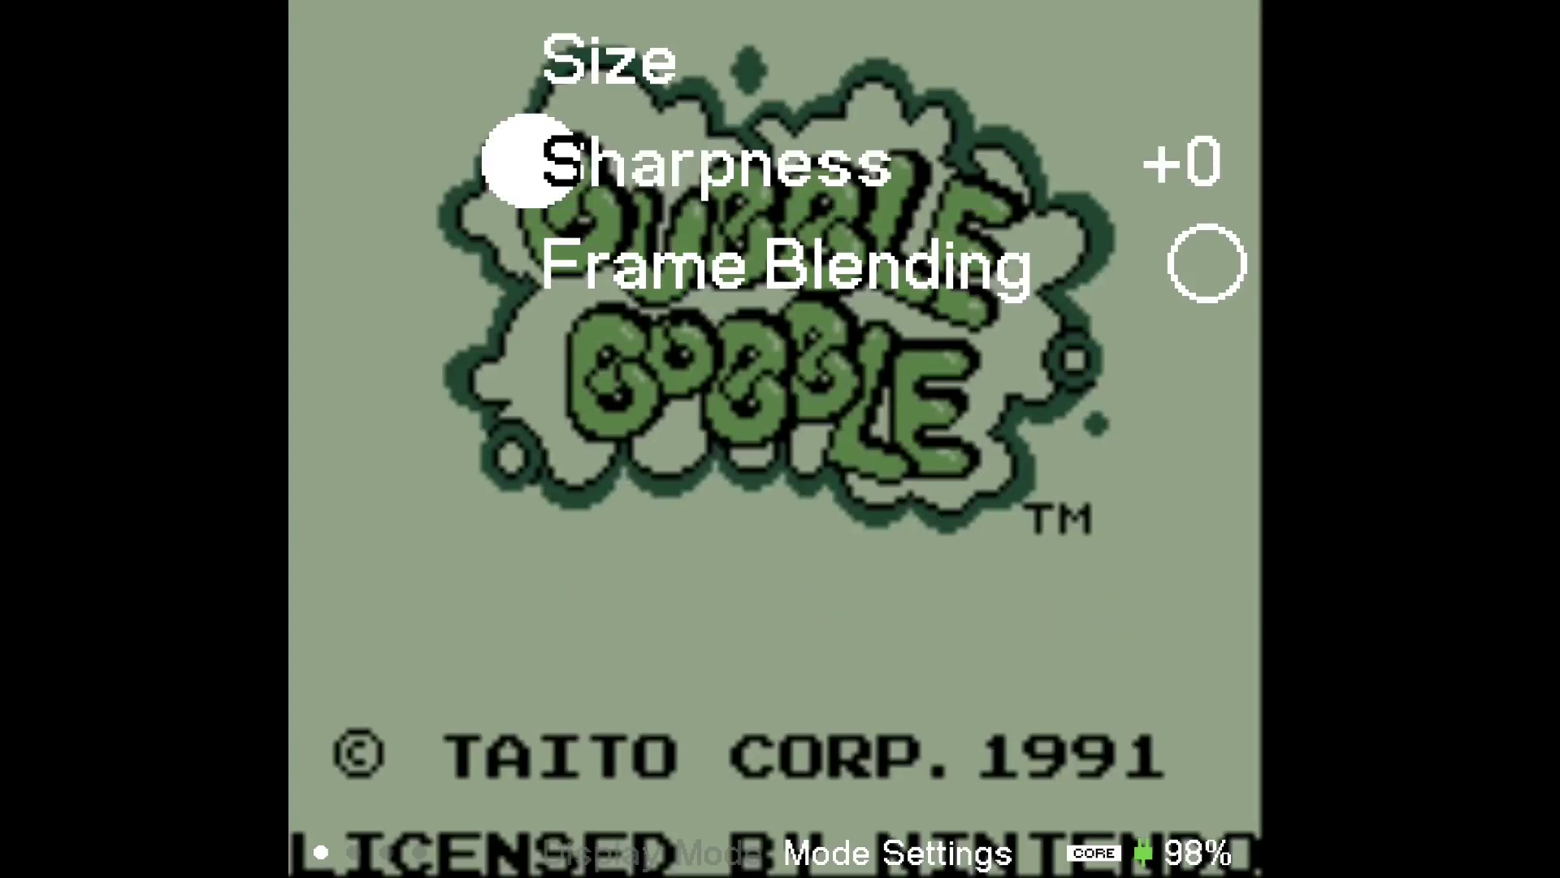
key("Right")
key("Right")
key("Right")
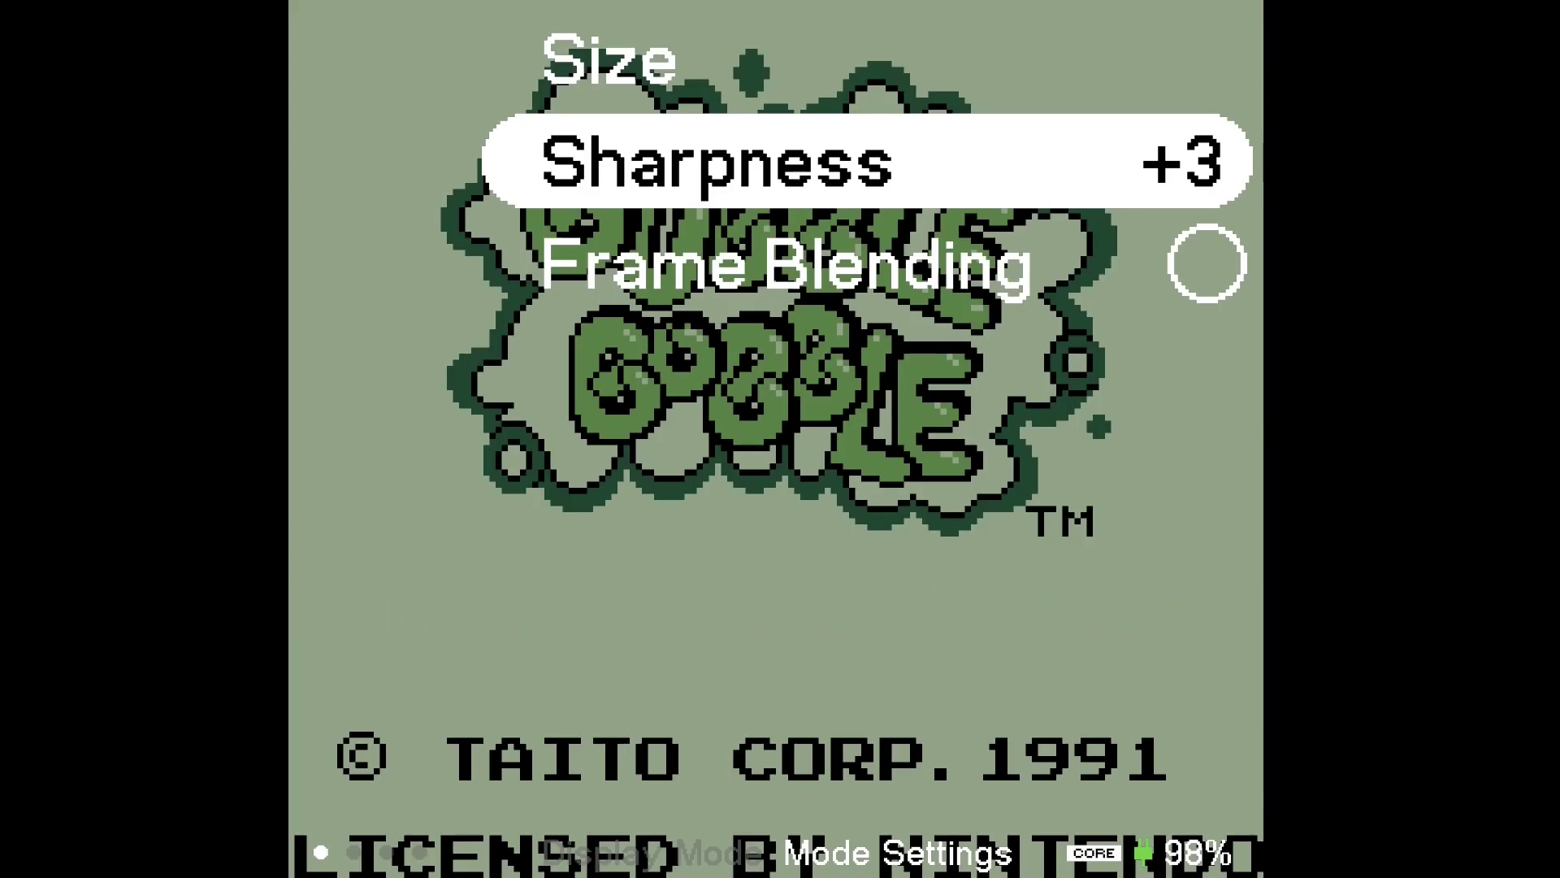
key("Left")
key("Left")
key("Right")
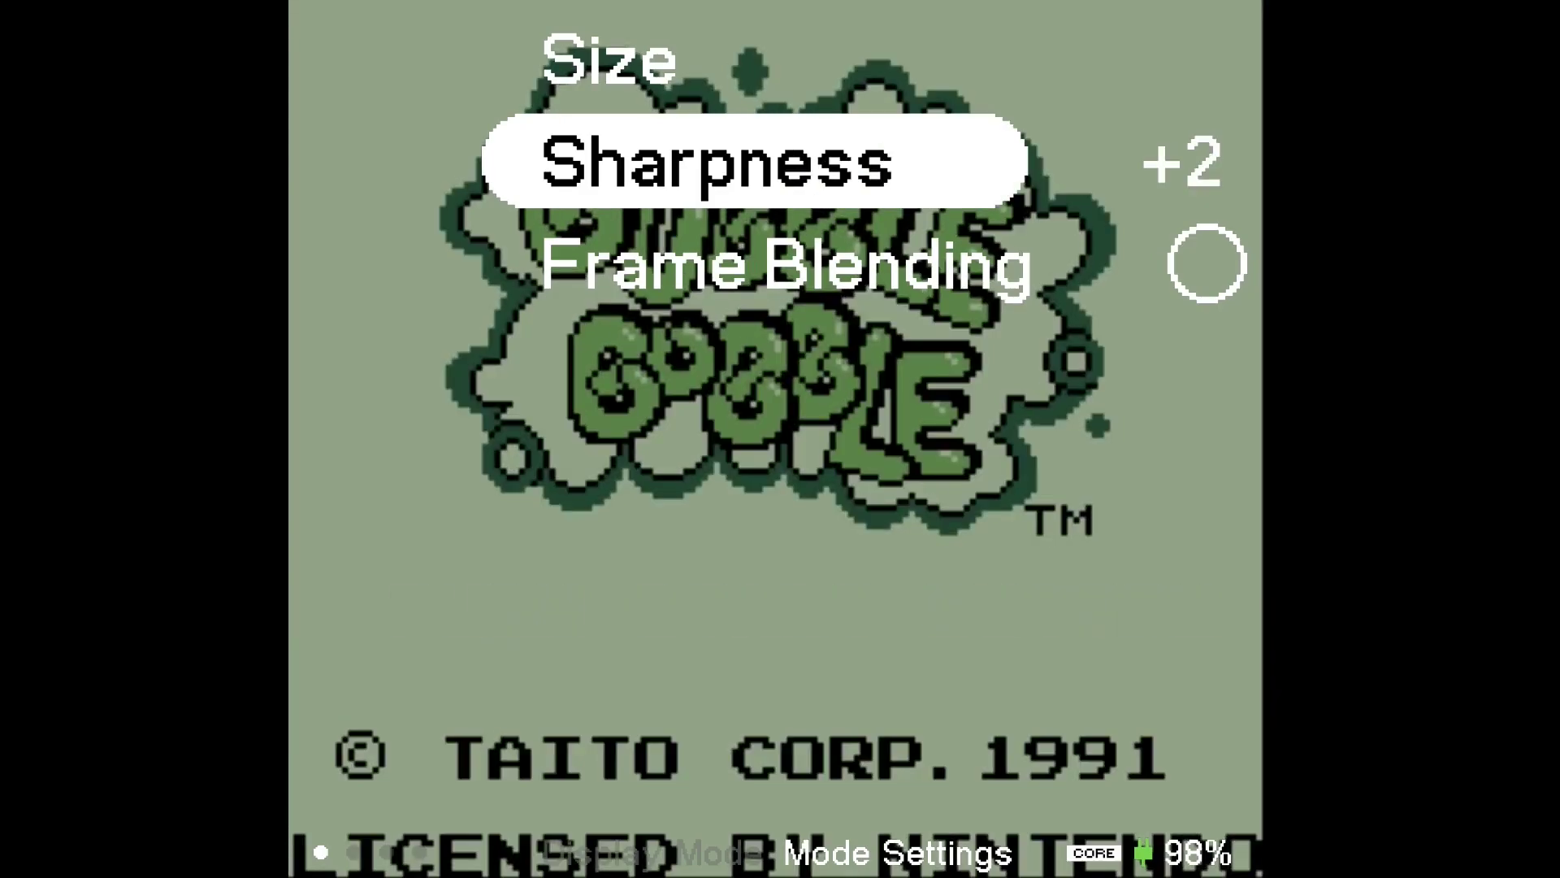
key("Left")
key("Right")
key("Escape")
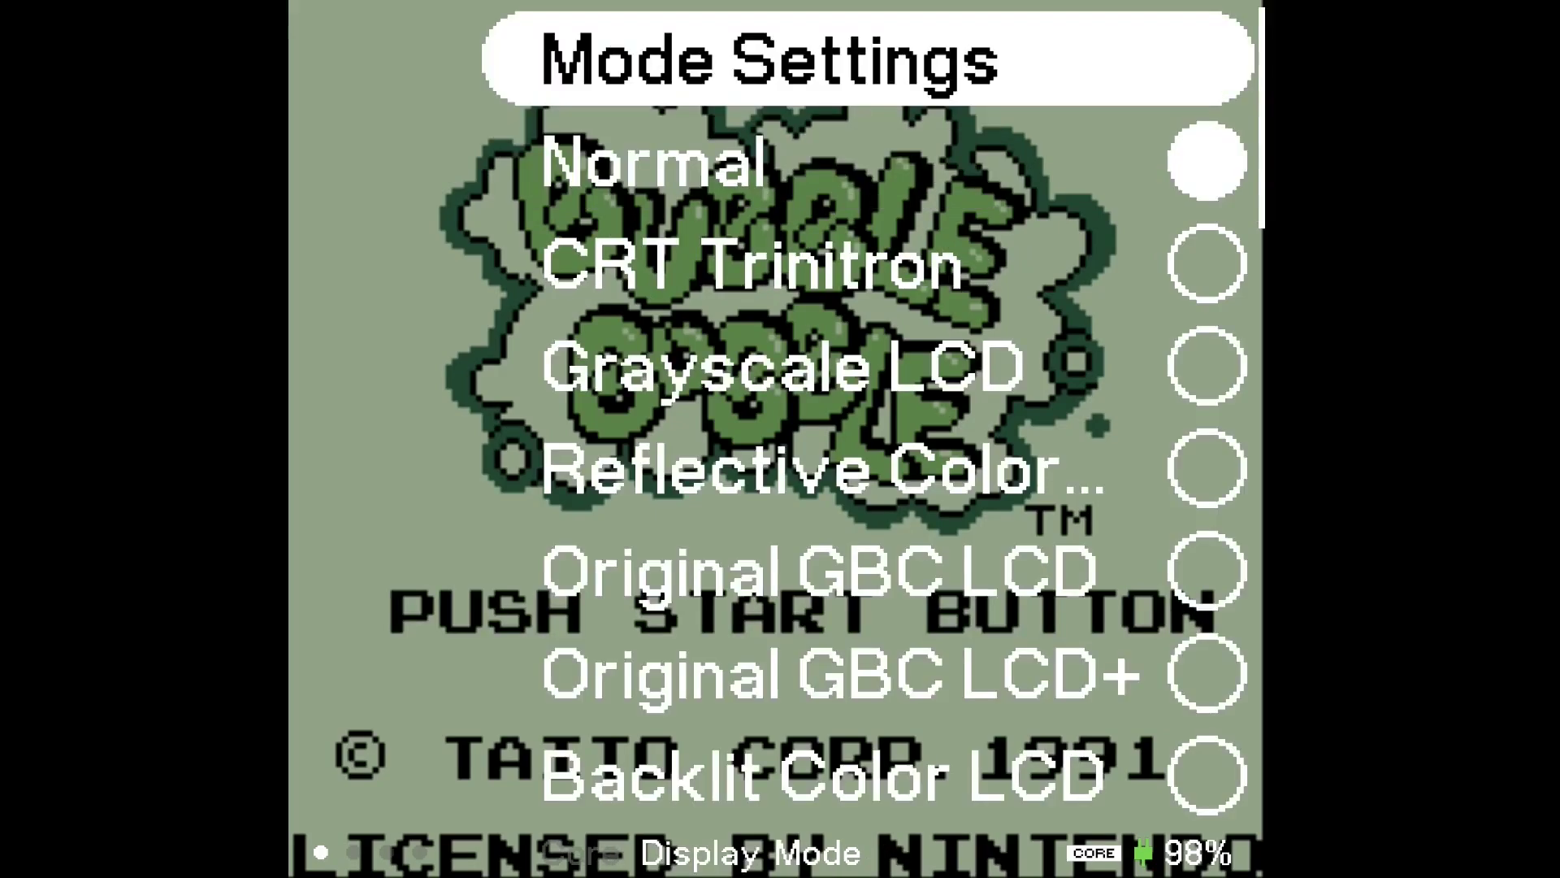
Close the menus, start Bubble Bobble and bubble enemies in the first round.
key("Escape")
key("Escape")
key("Escape")
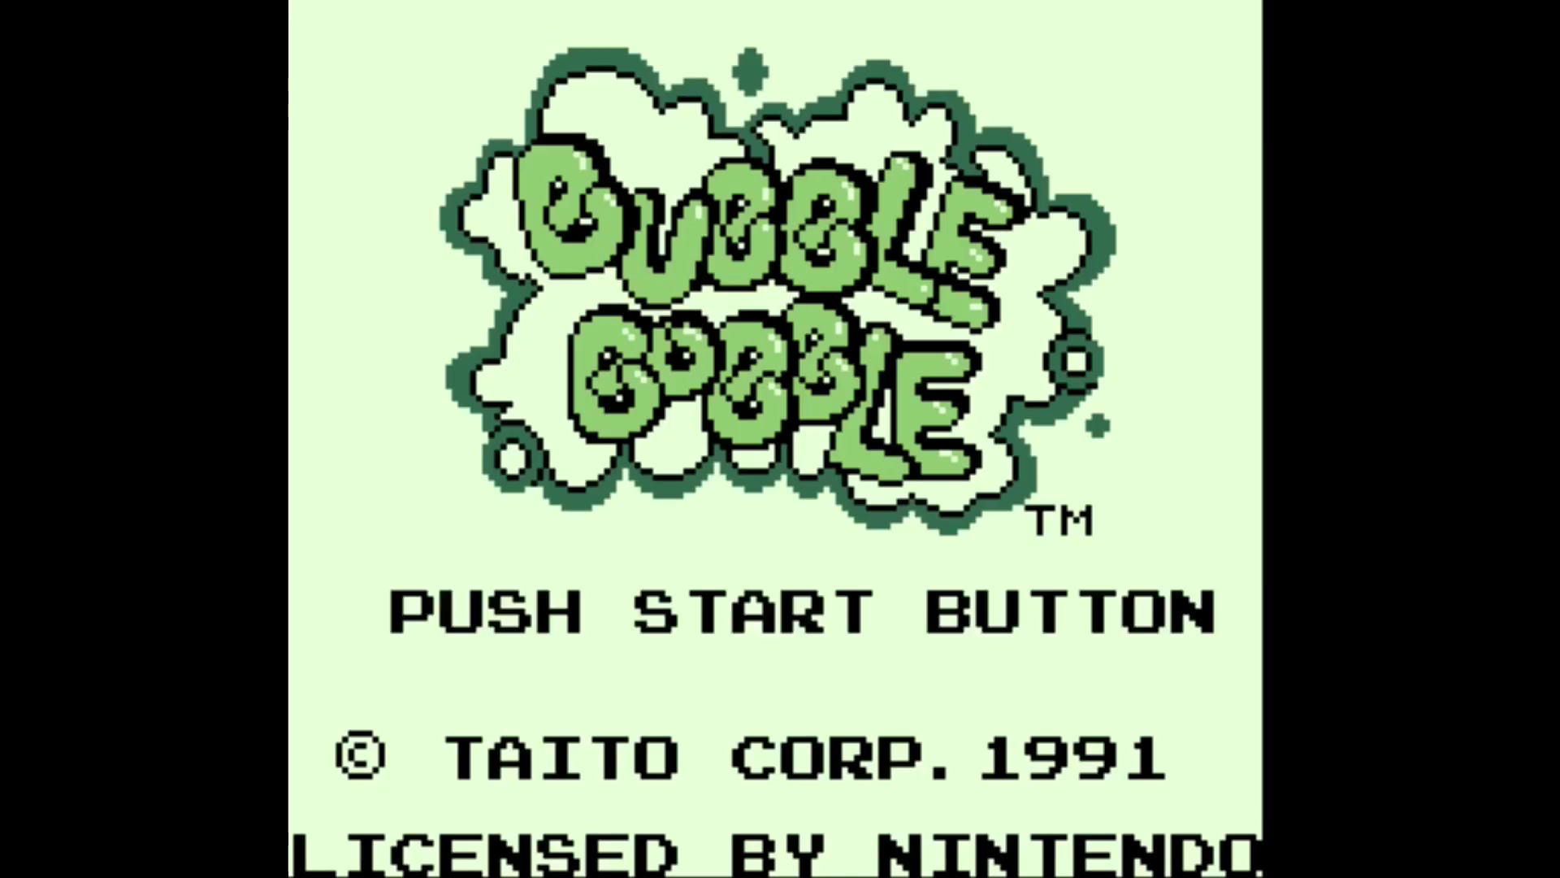
key("Return")
key("Return")
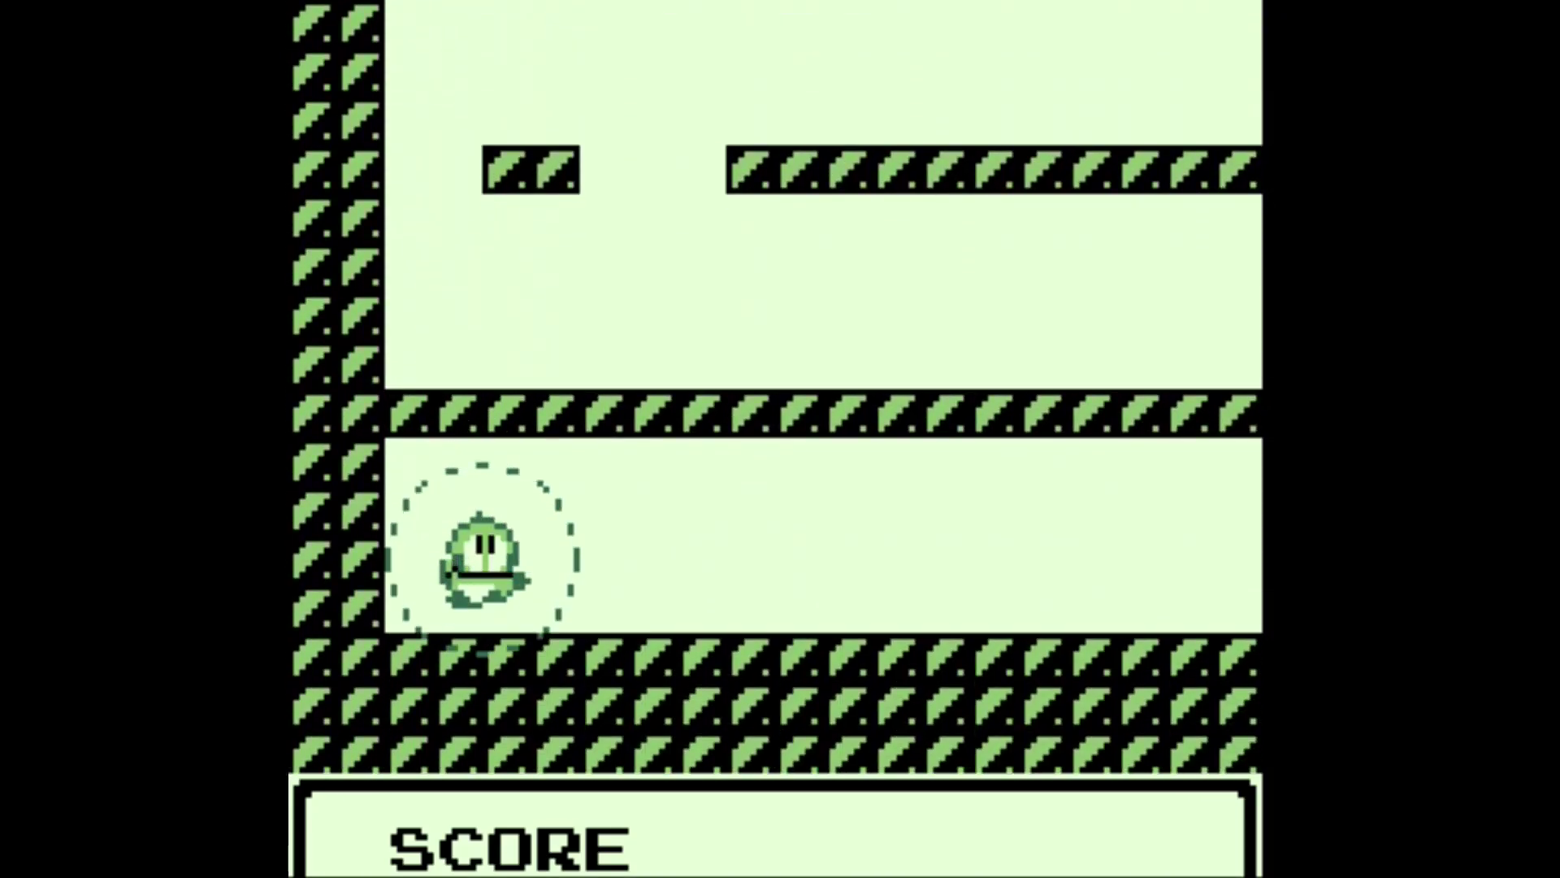
key("Right")
key("Right")
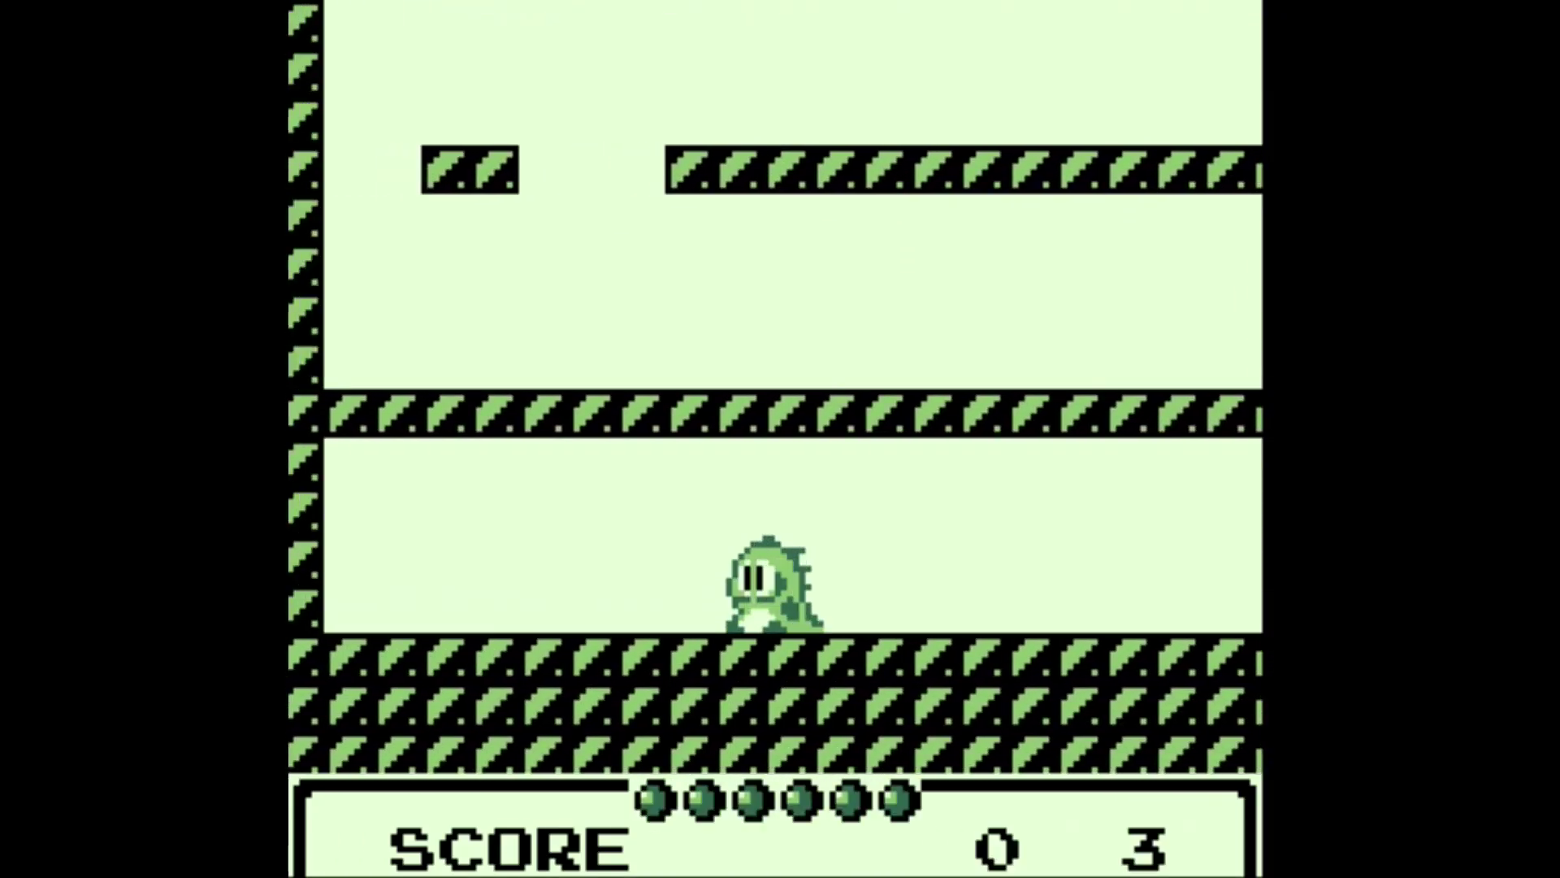
key("Left")
key("x")
key("Right")
key("z")
key("Left")
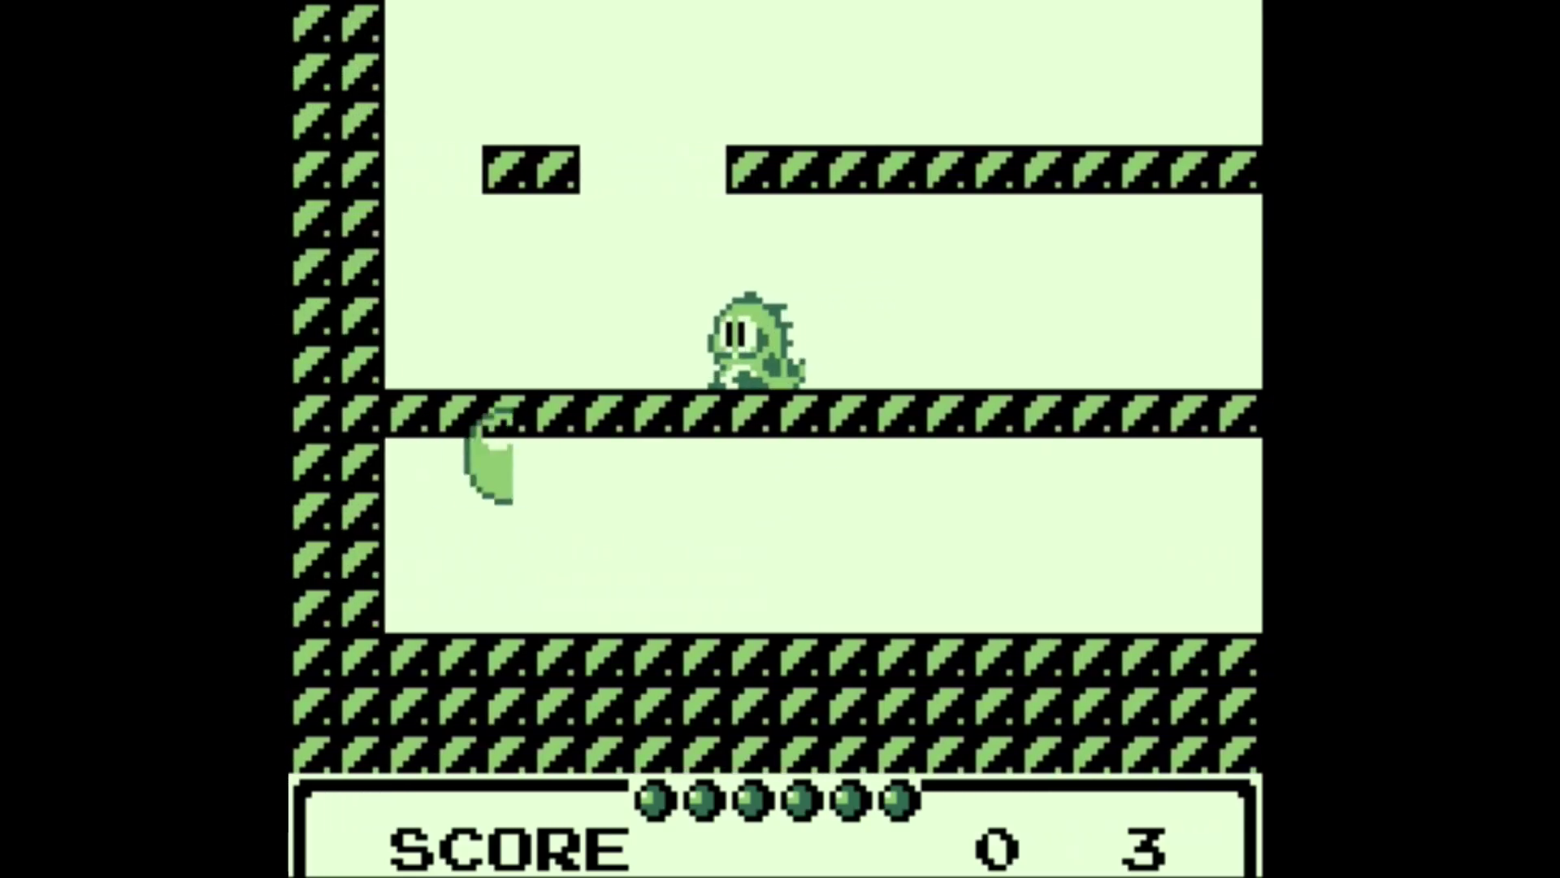
key("Right")
key("z")
key("Right")
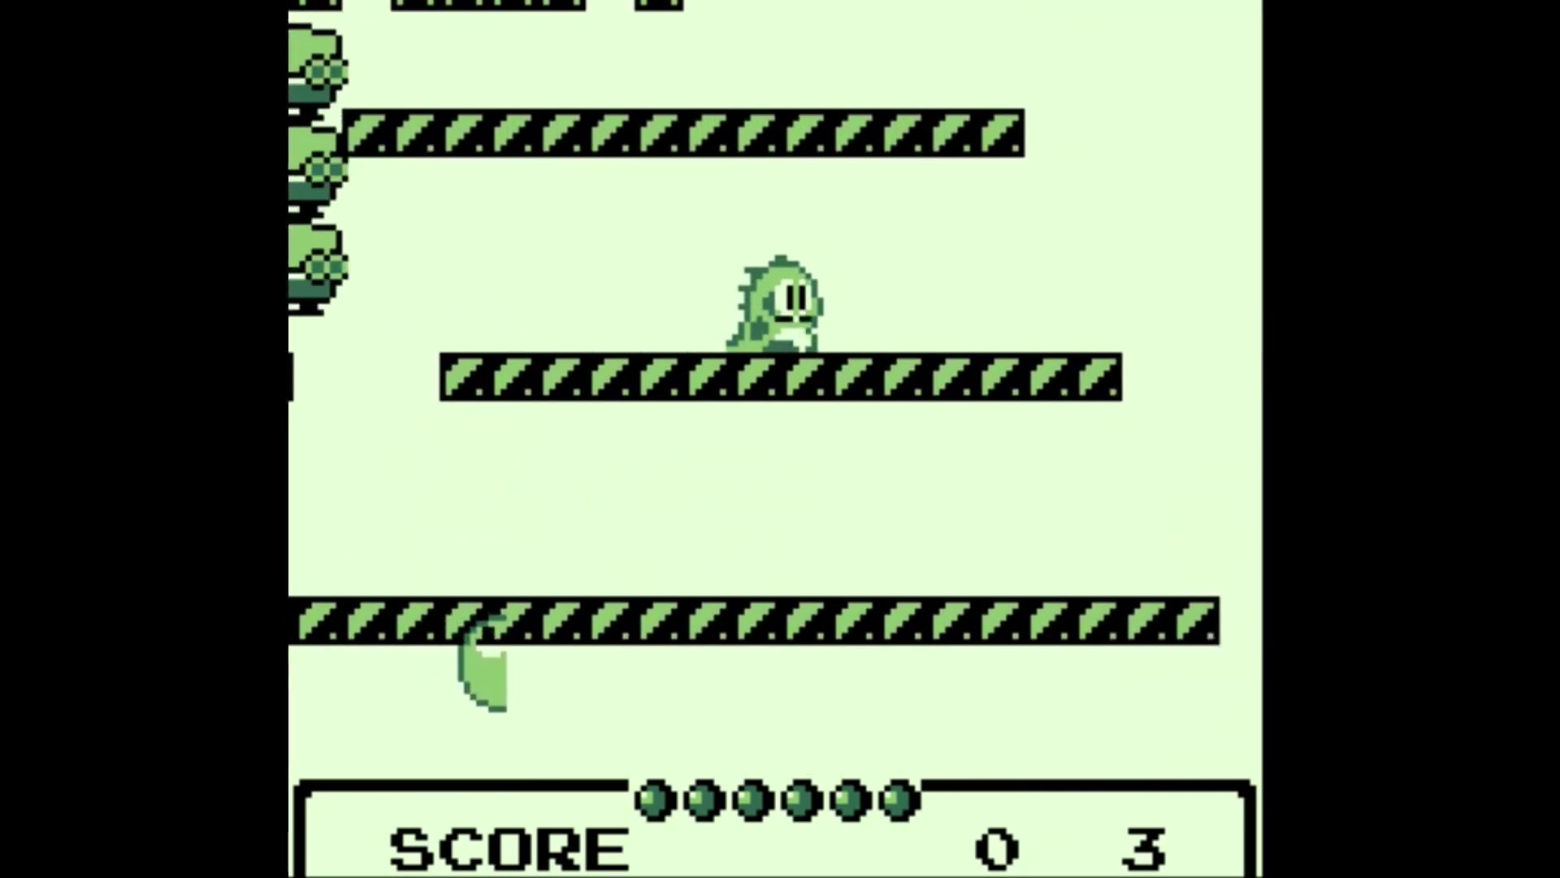
key("Left")
key("x")
key("x")
Keep jumping across platforms and bubbling enemies through the next rounds.
key("Left")
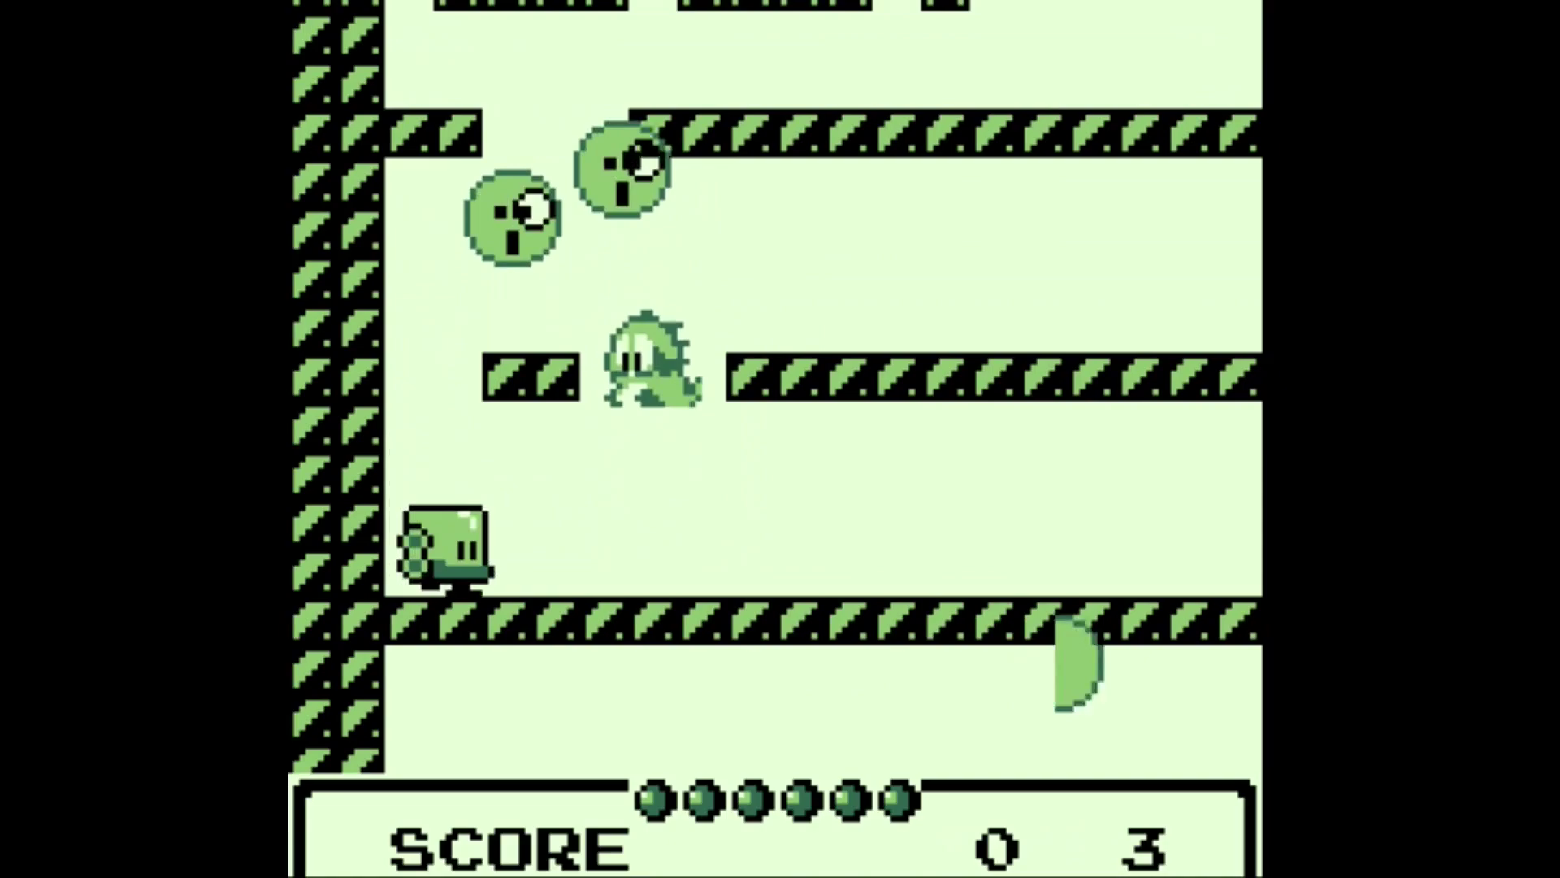
key("Right")
key("z")
key("Right")
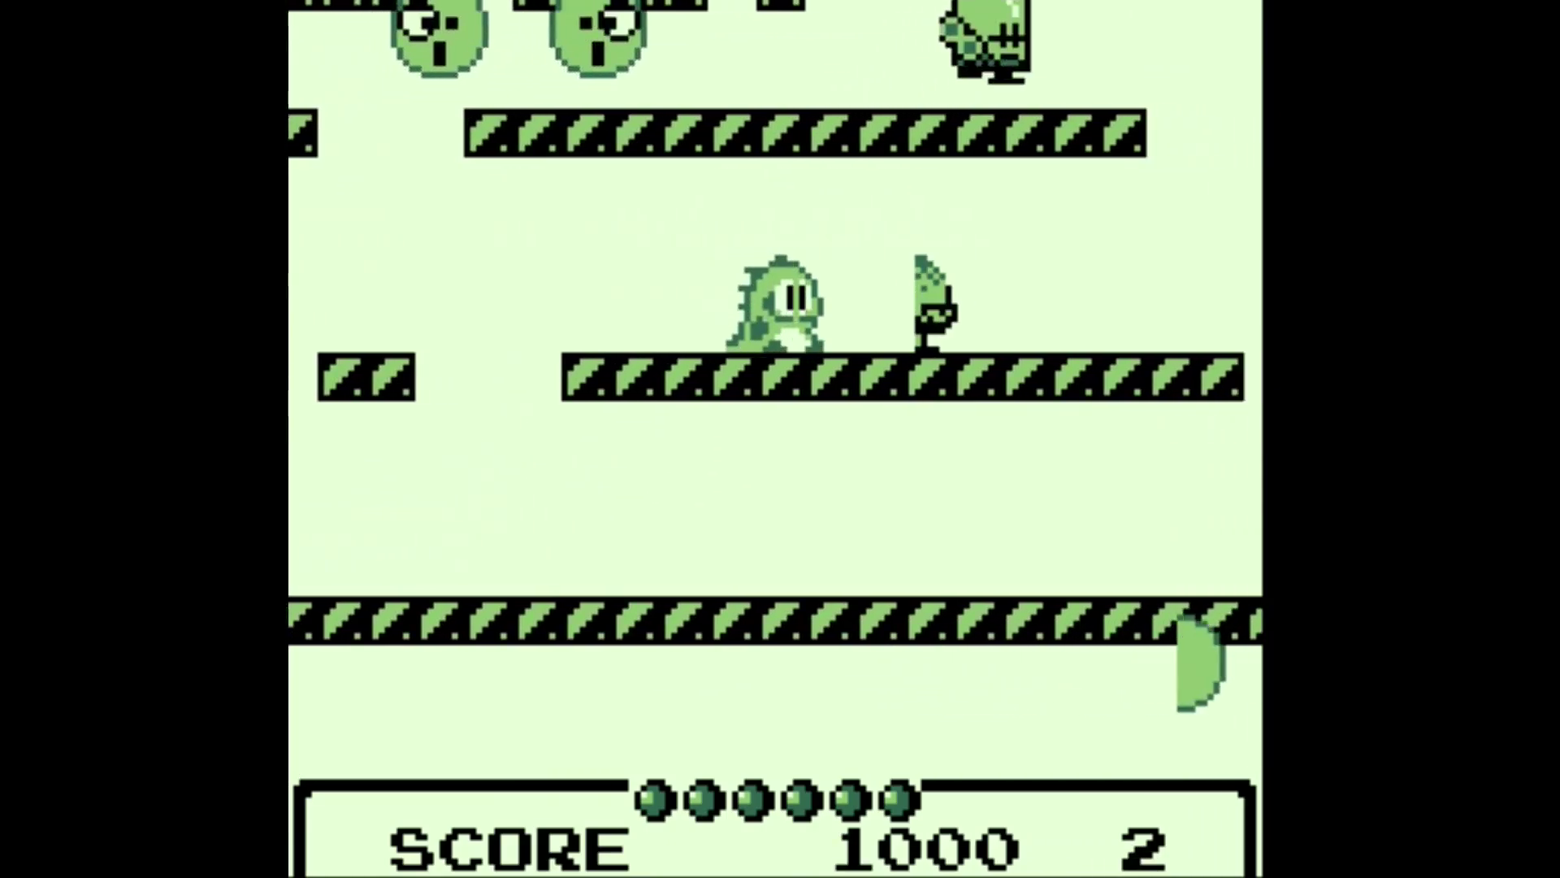
key("z")
key("Right")
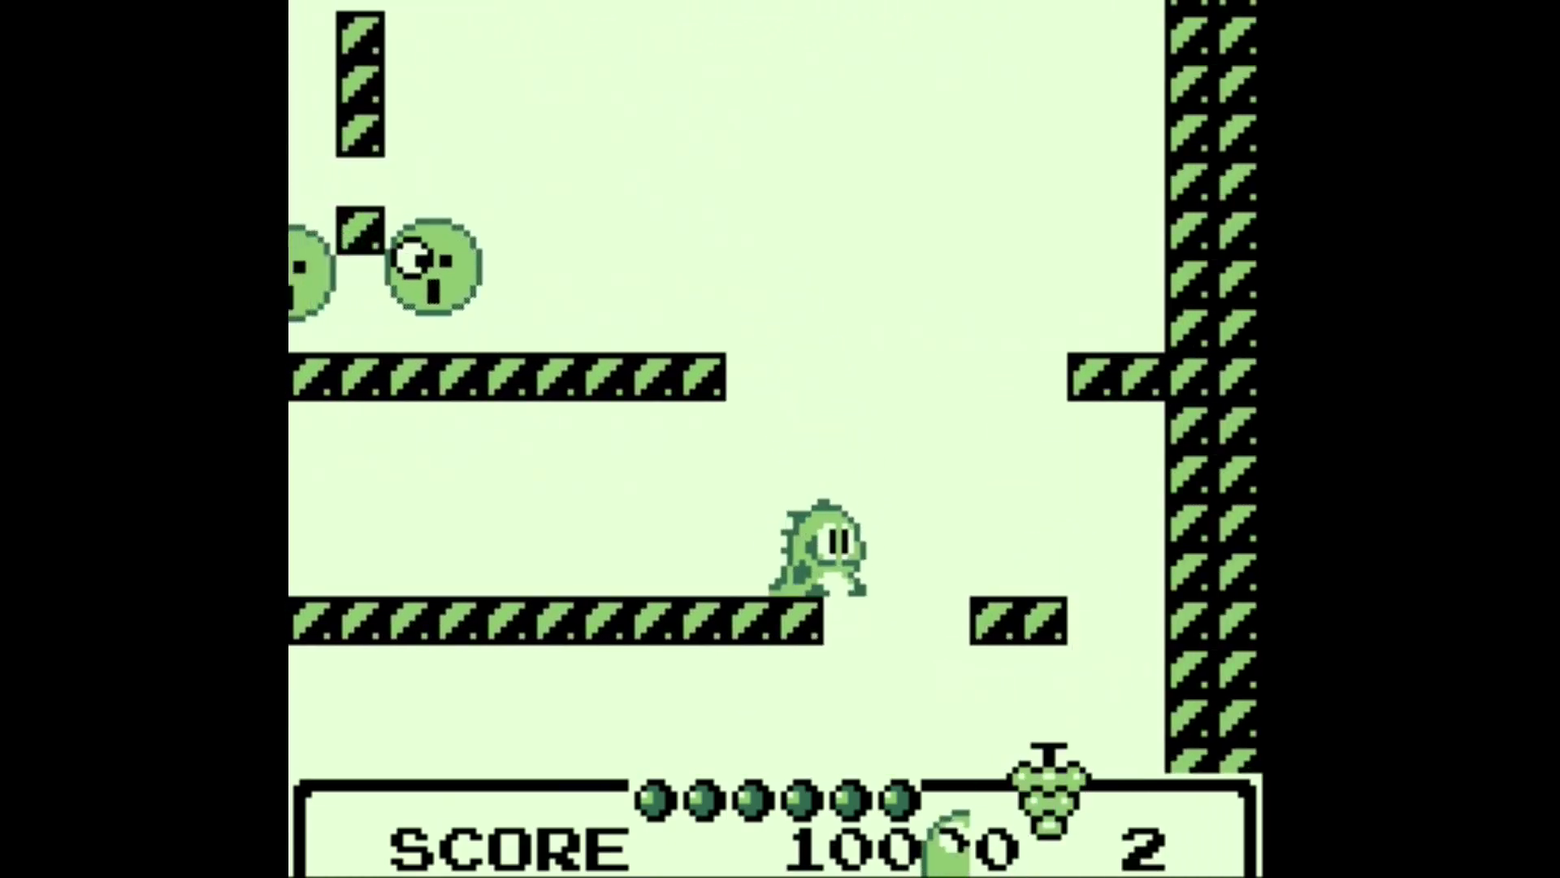
key("Left")
key("z")
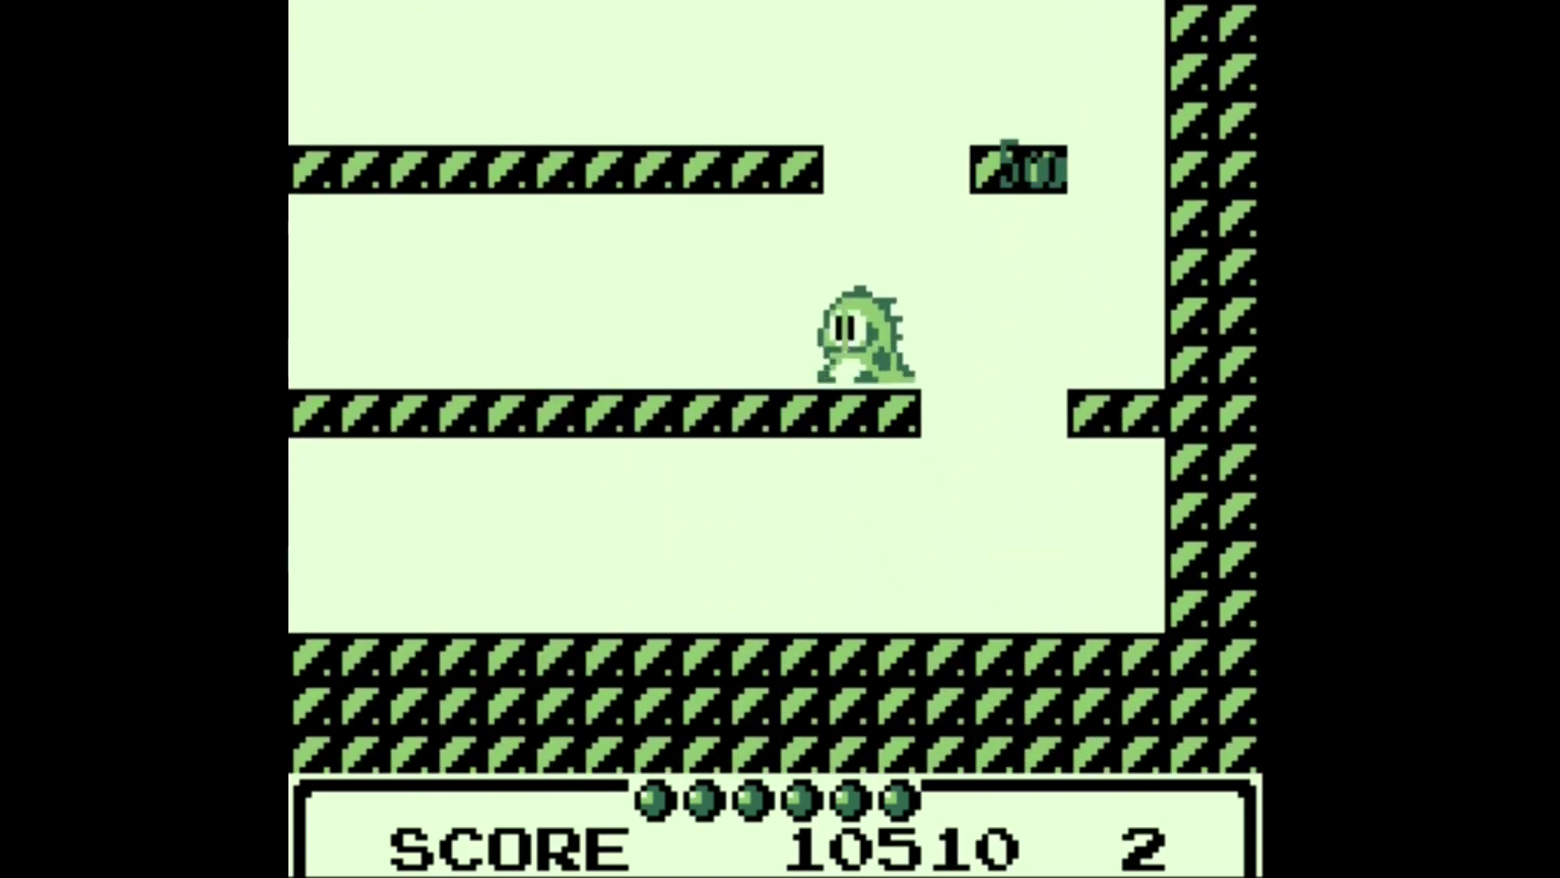
key("z")
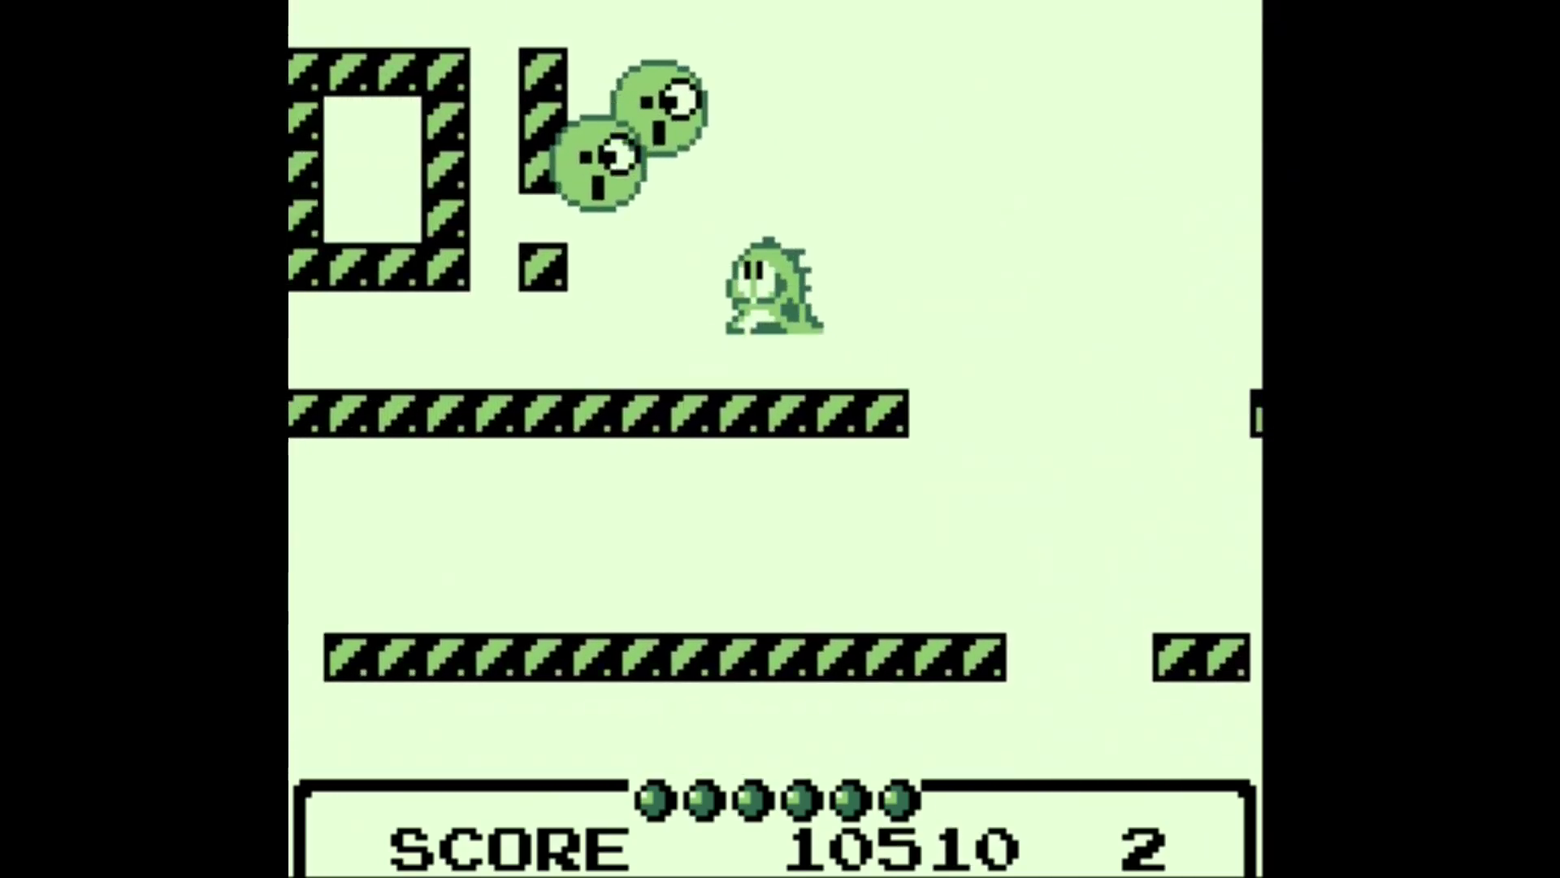
key("Left")
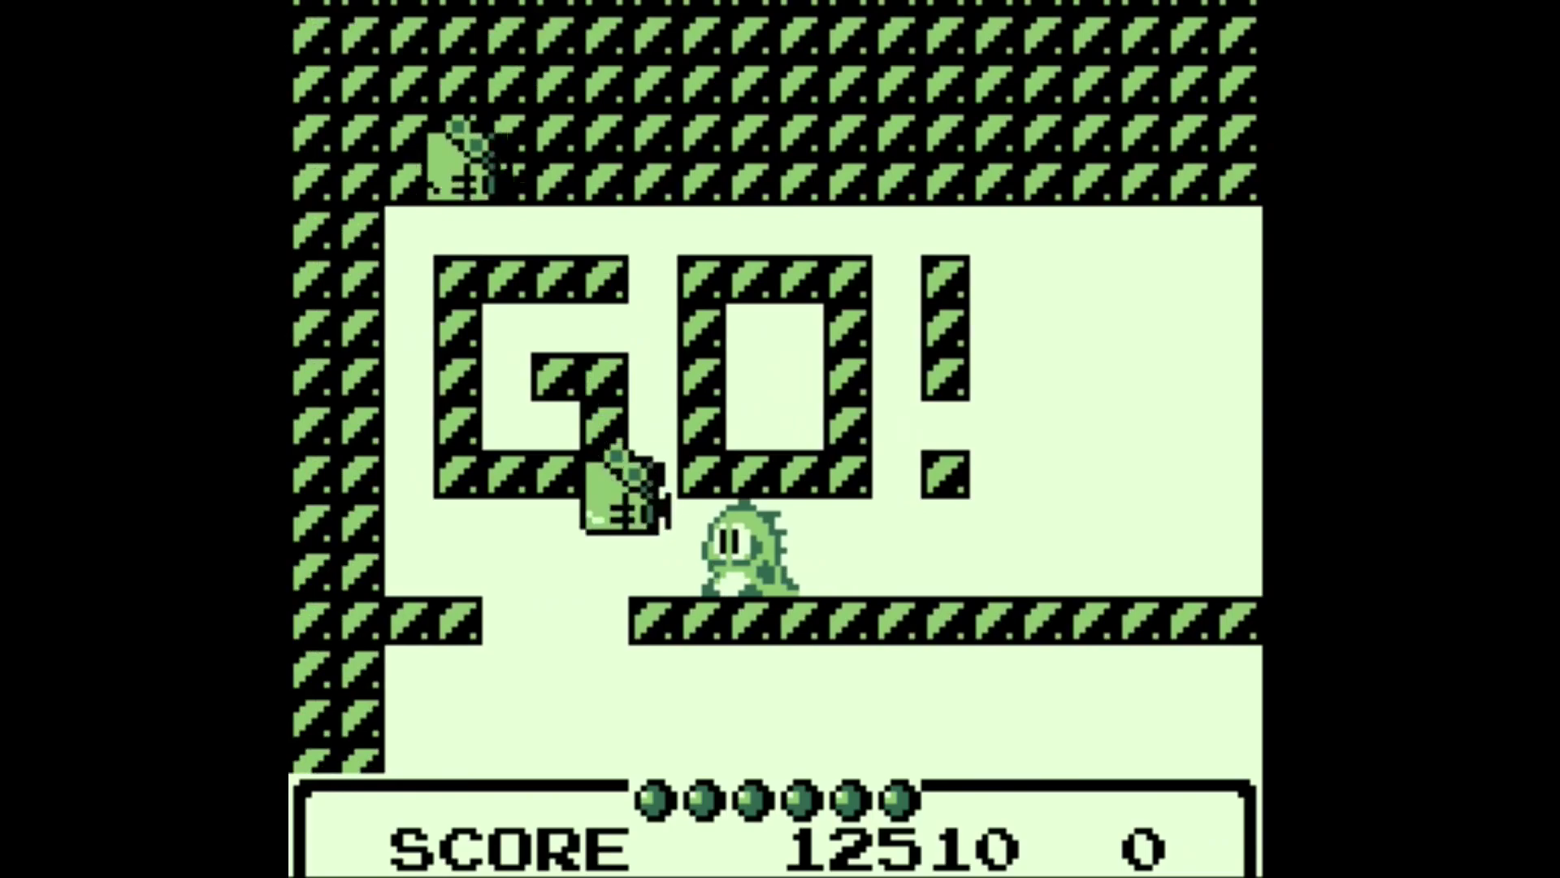
key("Right")
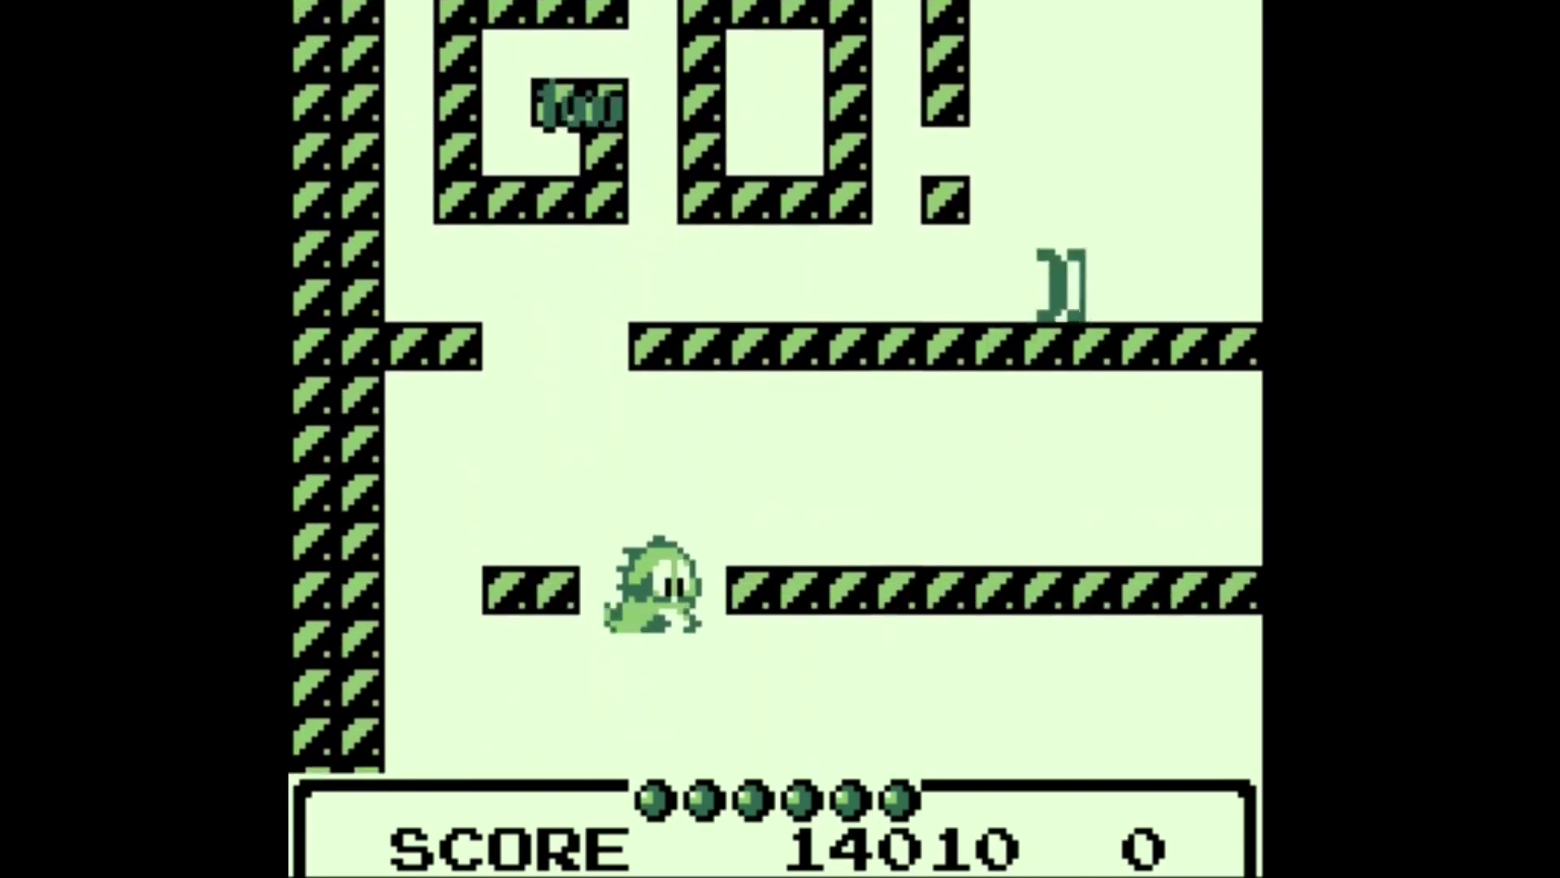
key("Right")
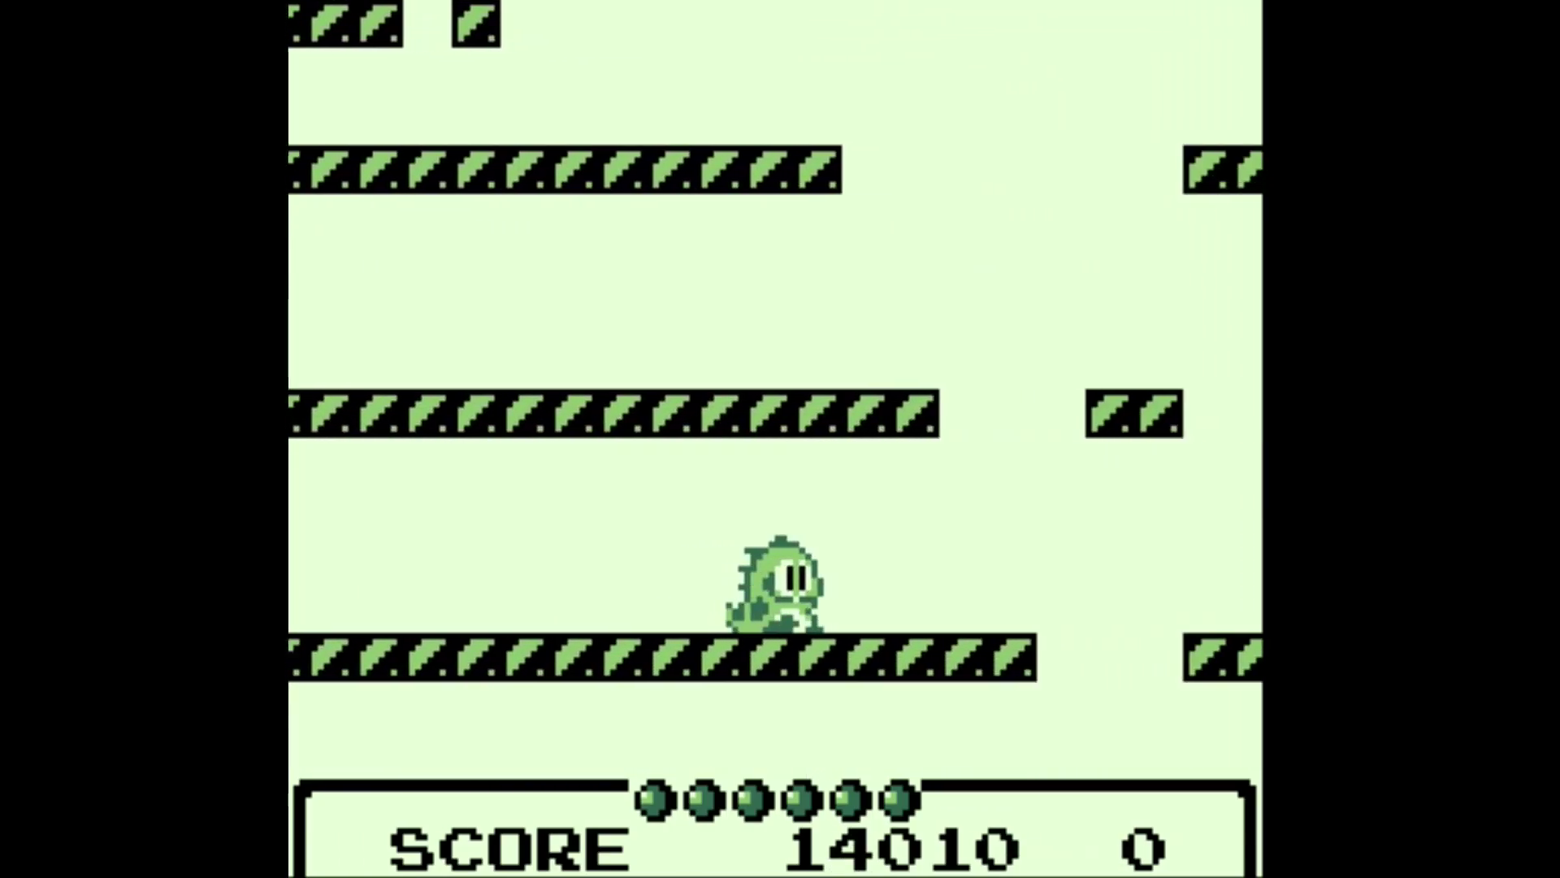
key("x")
key("x")
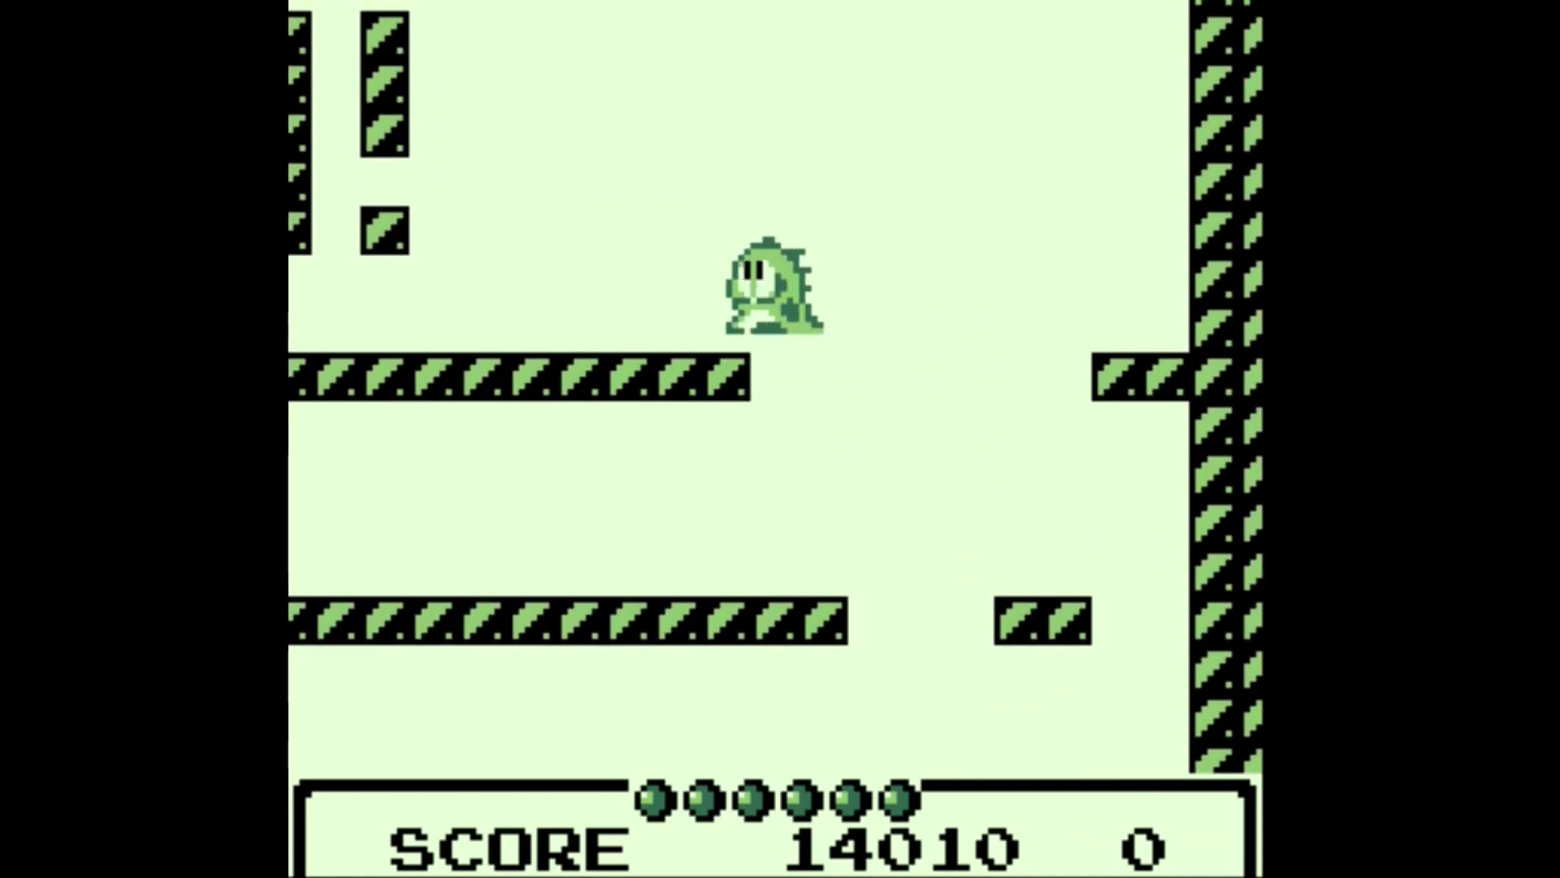
key("Left")
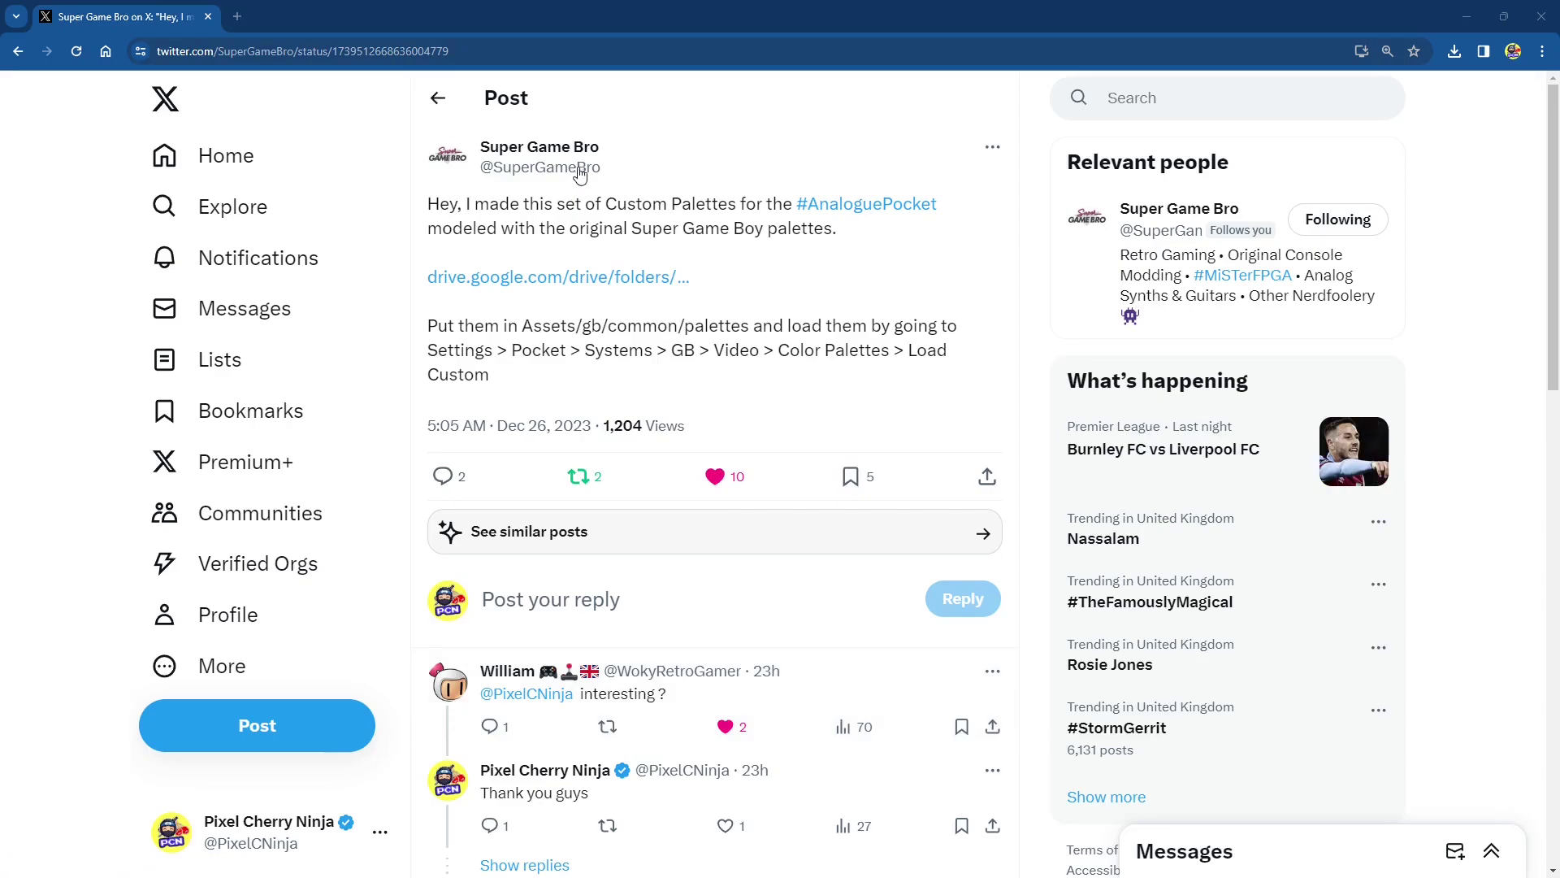
Point at the post's drive.google.com link to the Custom Palettes folder.
mouse_move(593, 165)
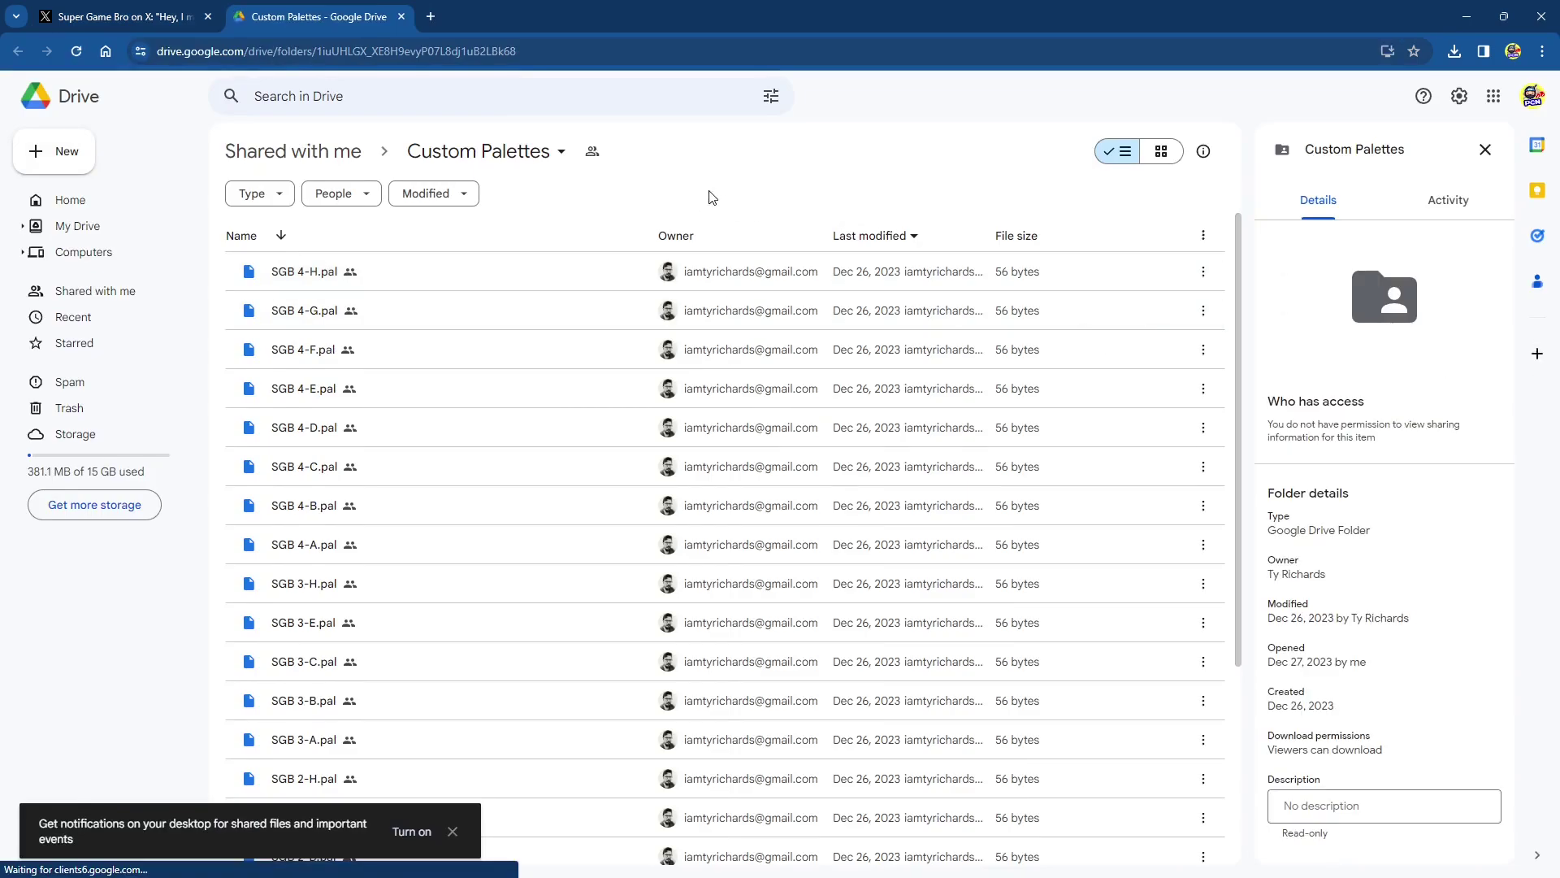
Download the whole Custom Palettes folder from Google Drive as a zip.
scroll(837, 349, "down", 4)
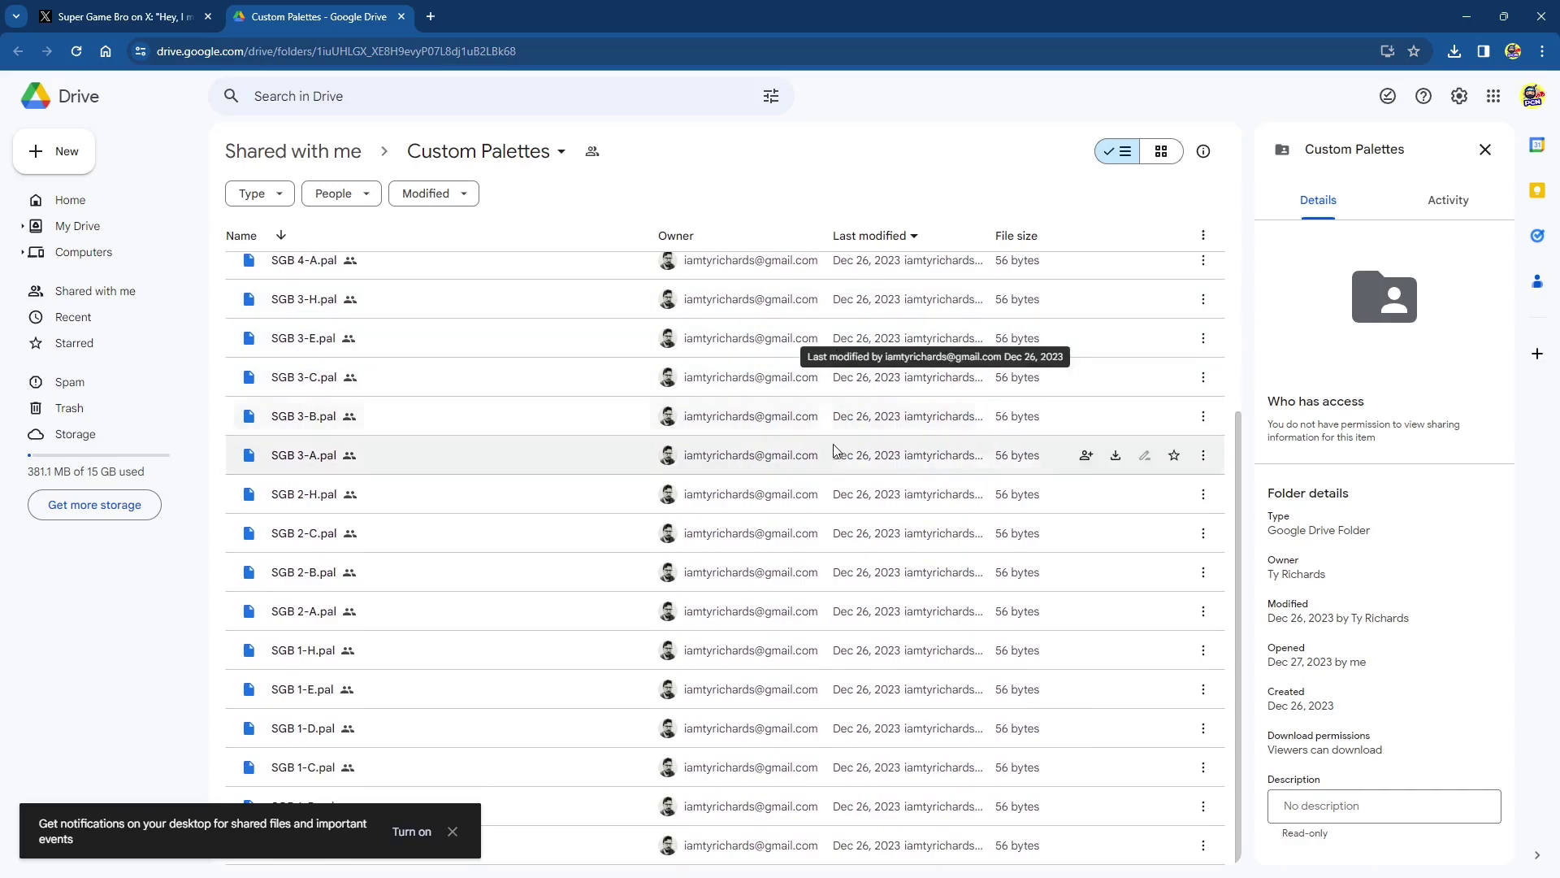
scroll(812, 446, "up", 4)
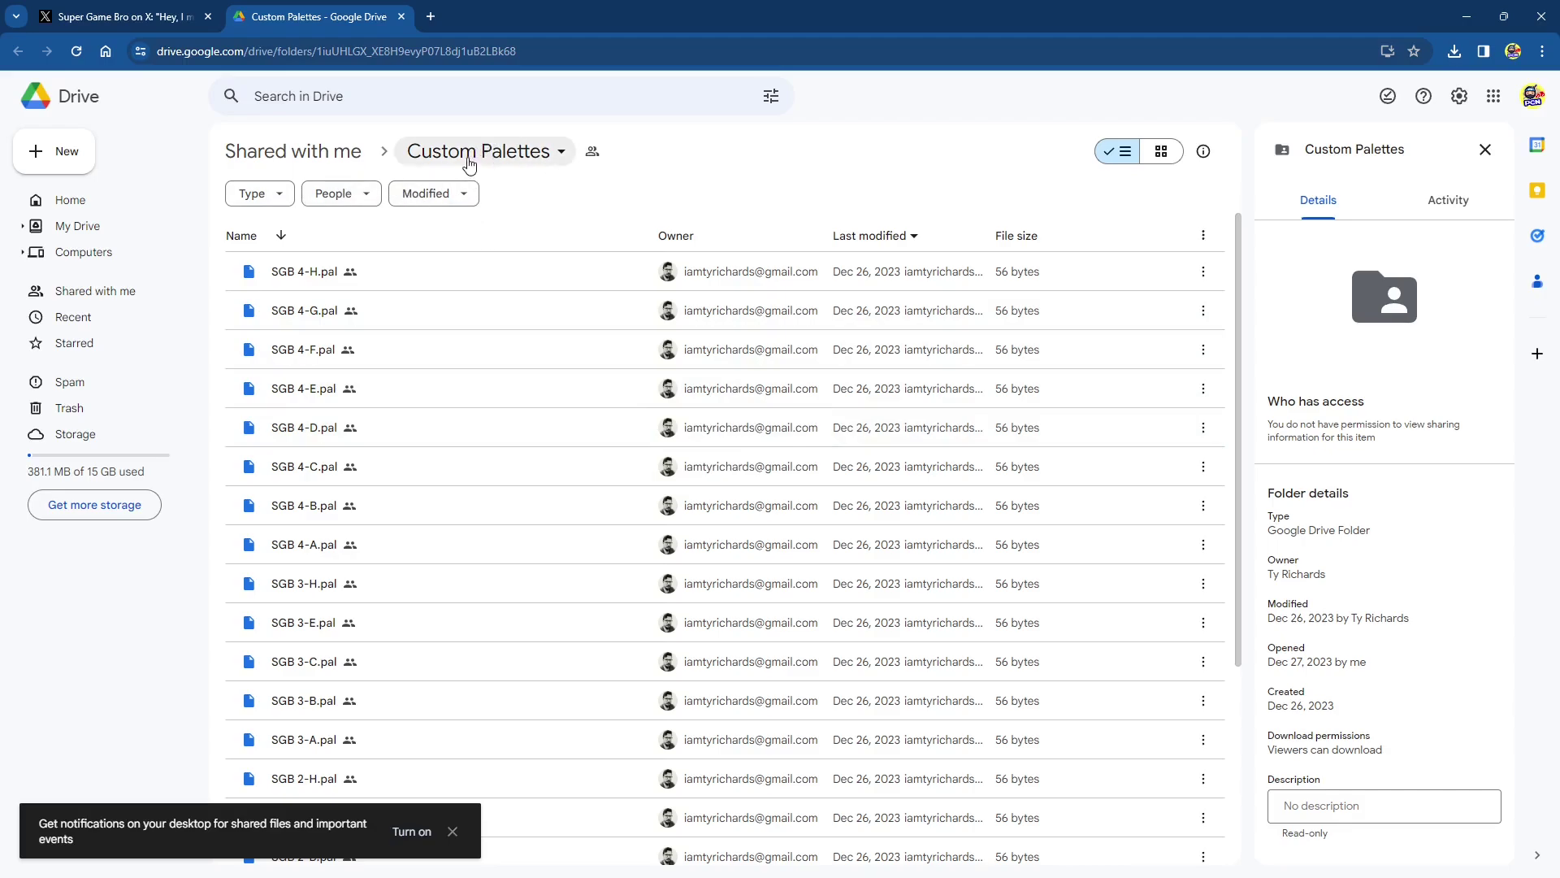
left_click(561, 156)
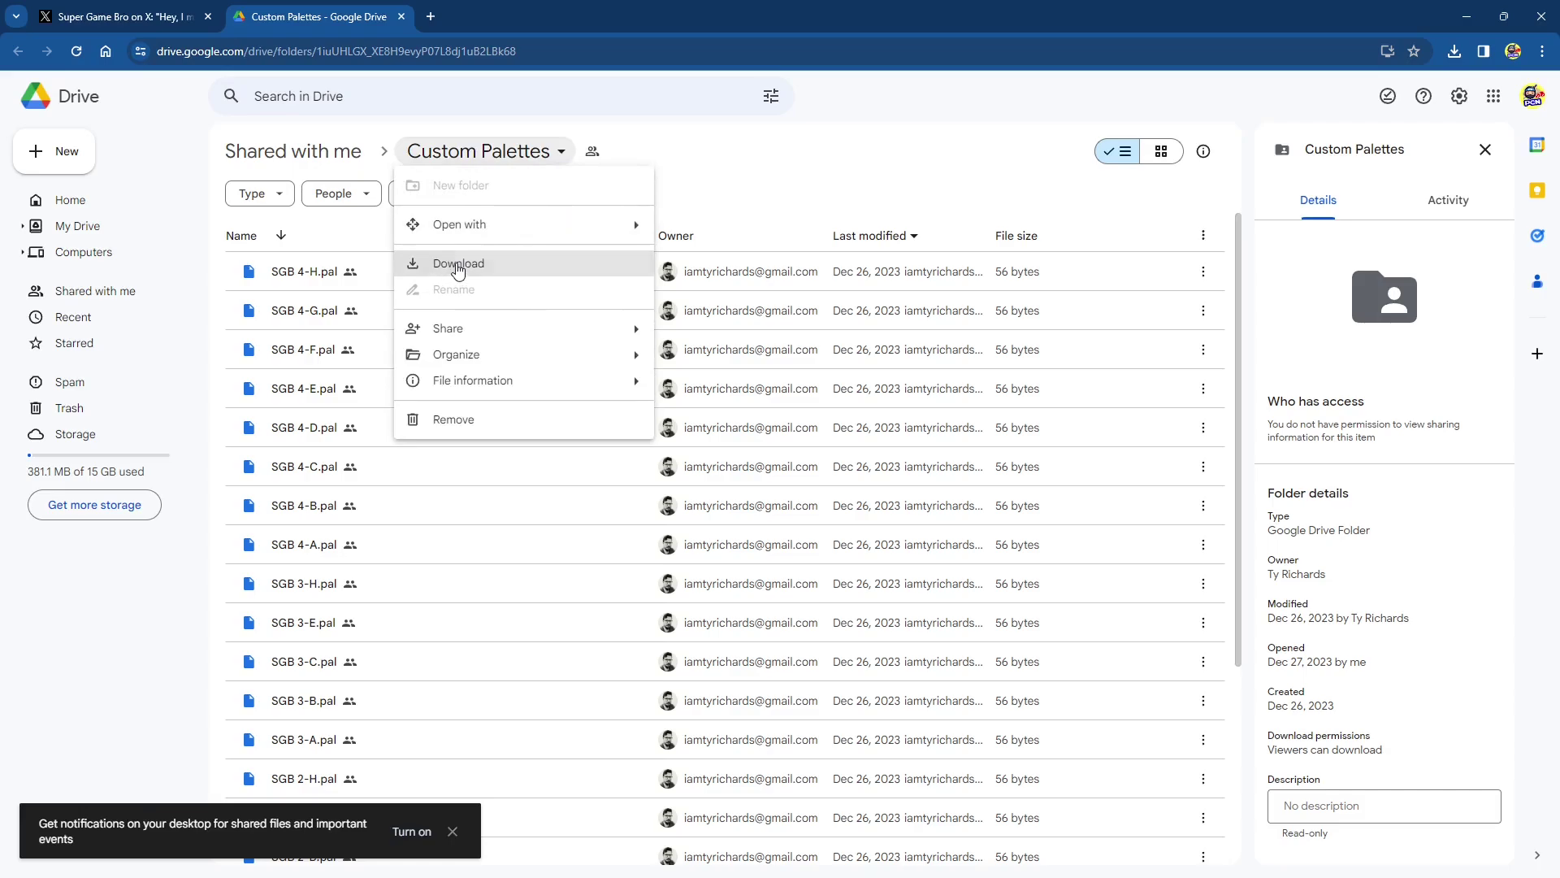
left_click(458, 265)
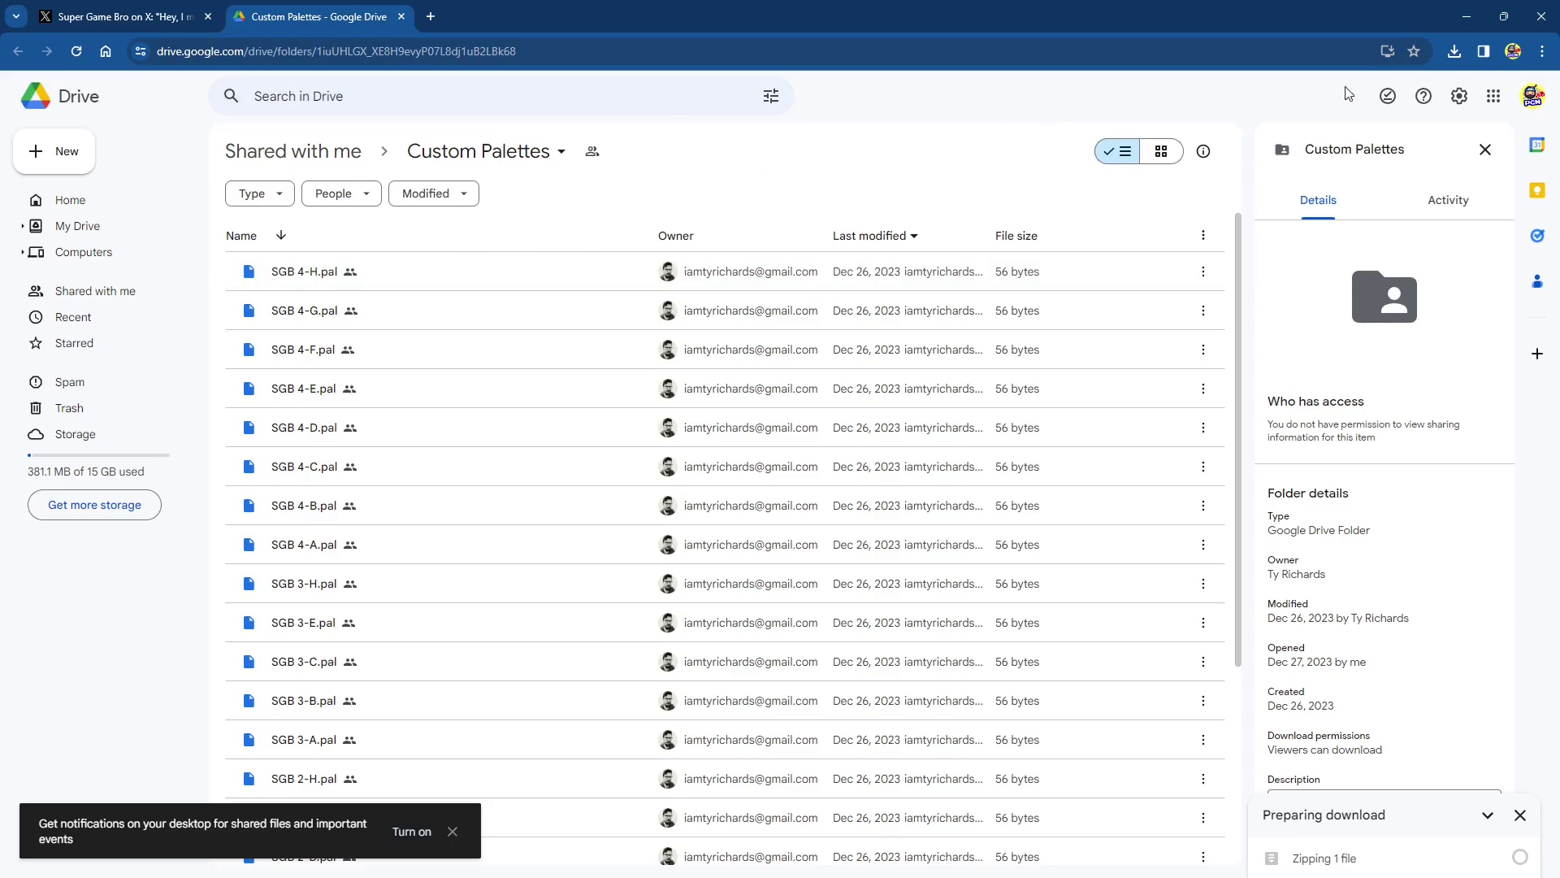
Reveal the finished zip download in its Downloads E folder.
left_click(1454, 55)
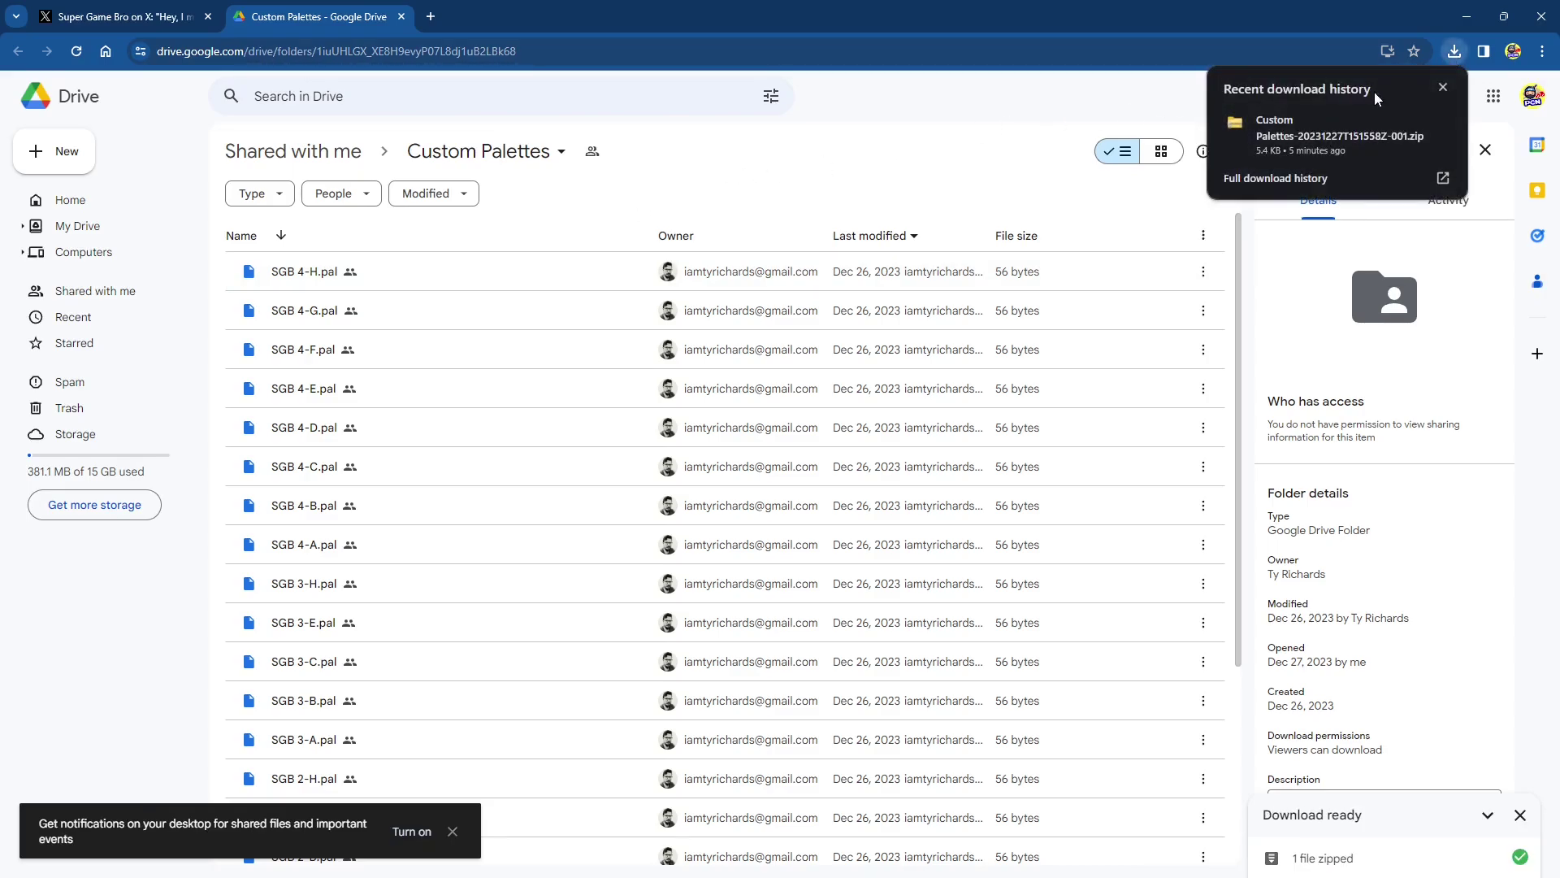
left_click(1443, 87)
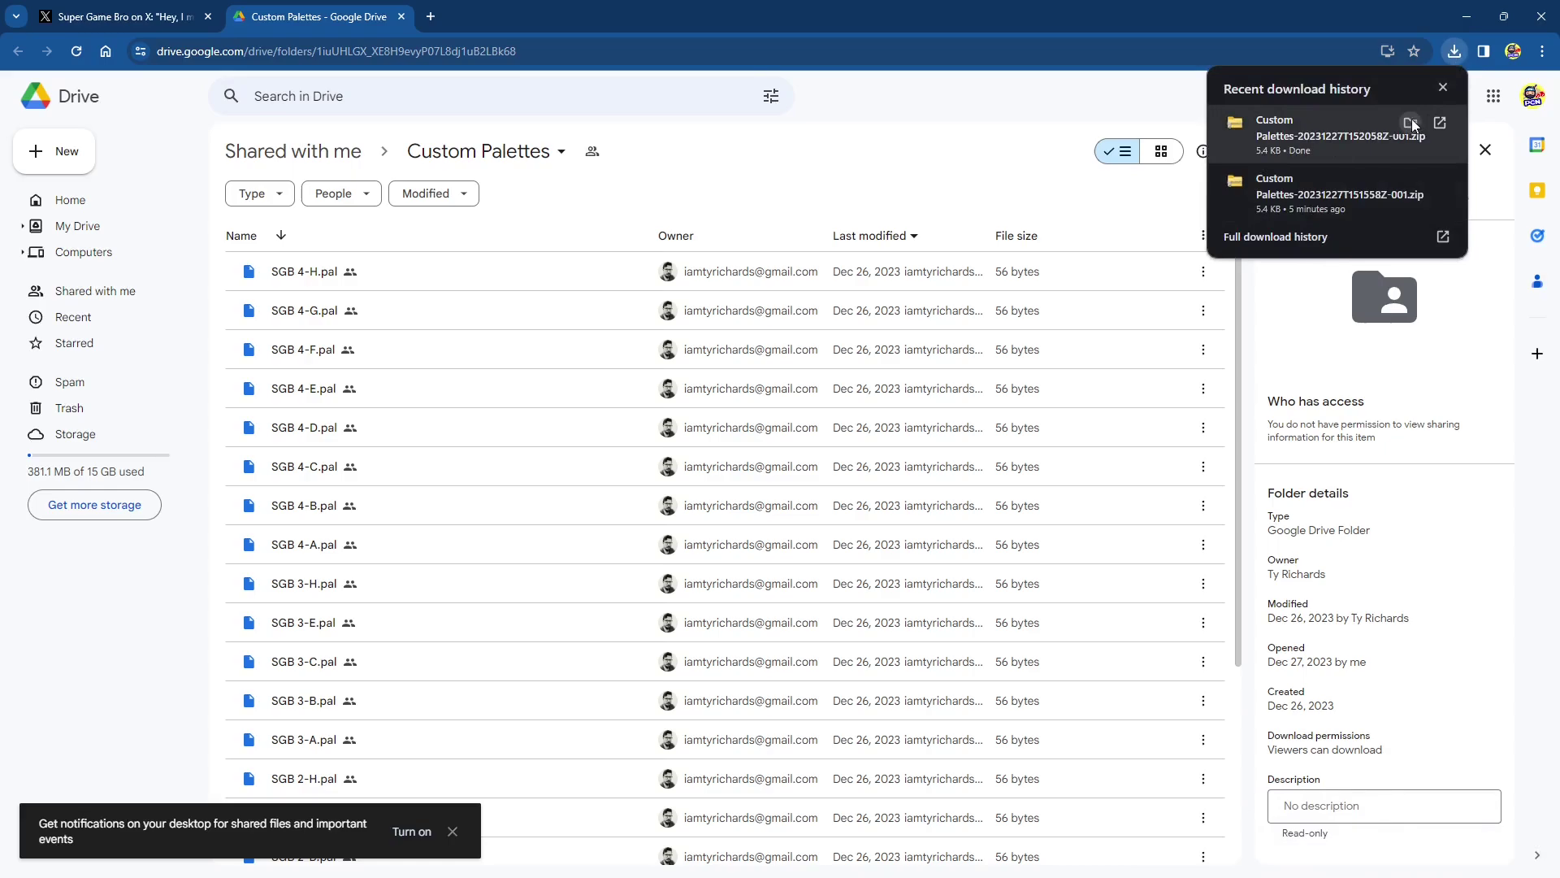
left_click(1411, 123)
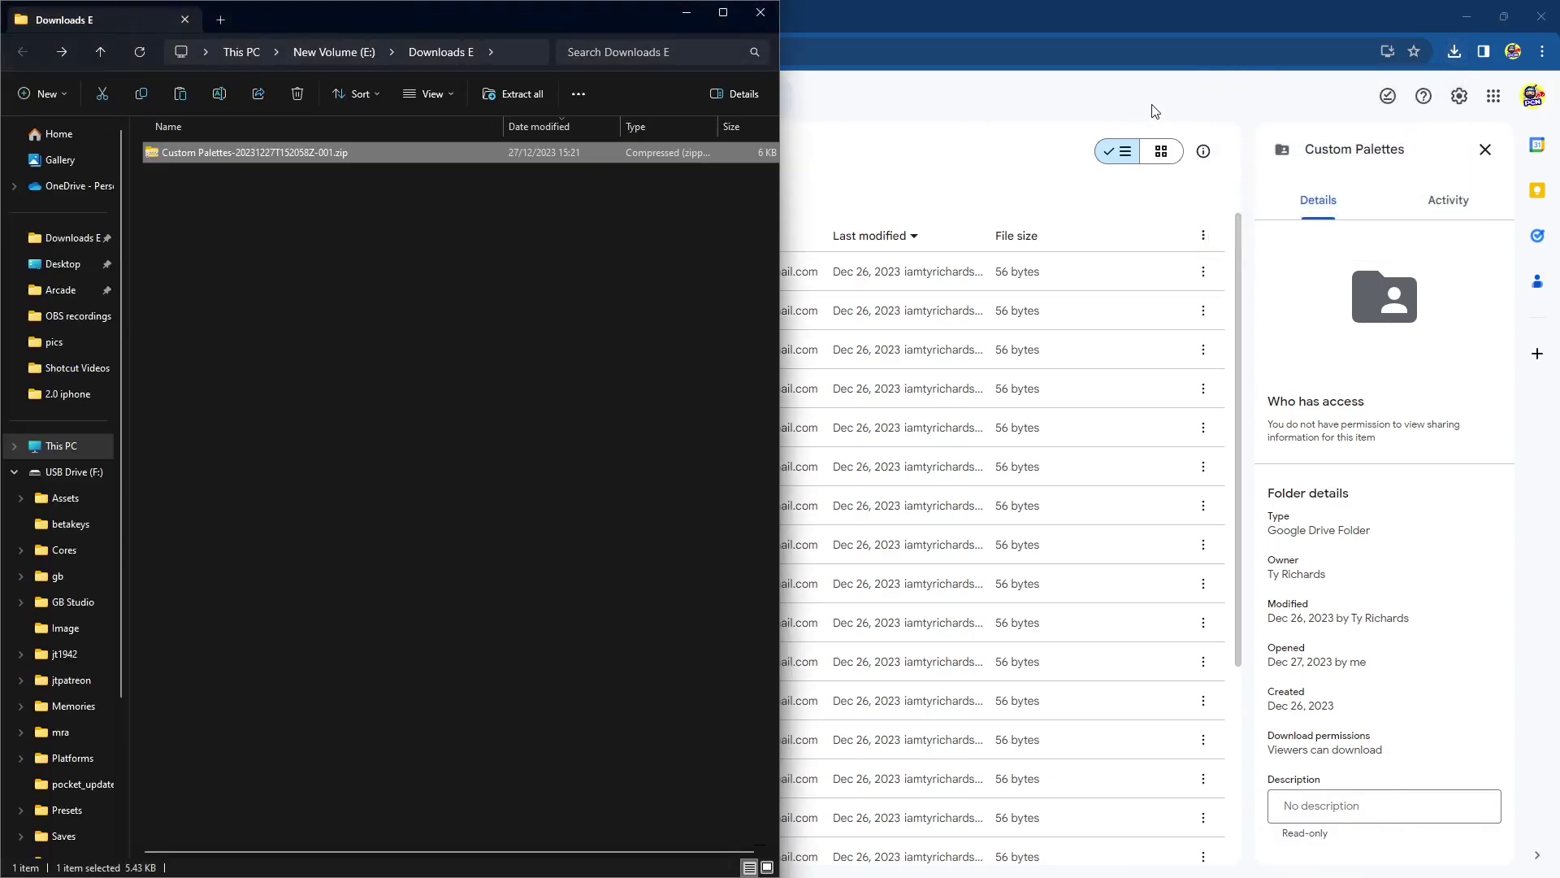
Scan the Custom Palettes zip with Microsoft Defender and close the 0-threat result.
left_click(1473, 11)
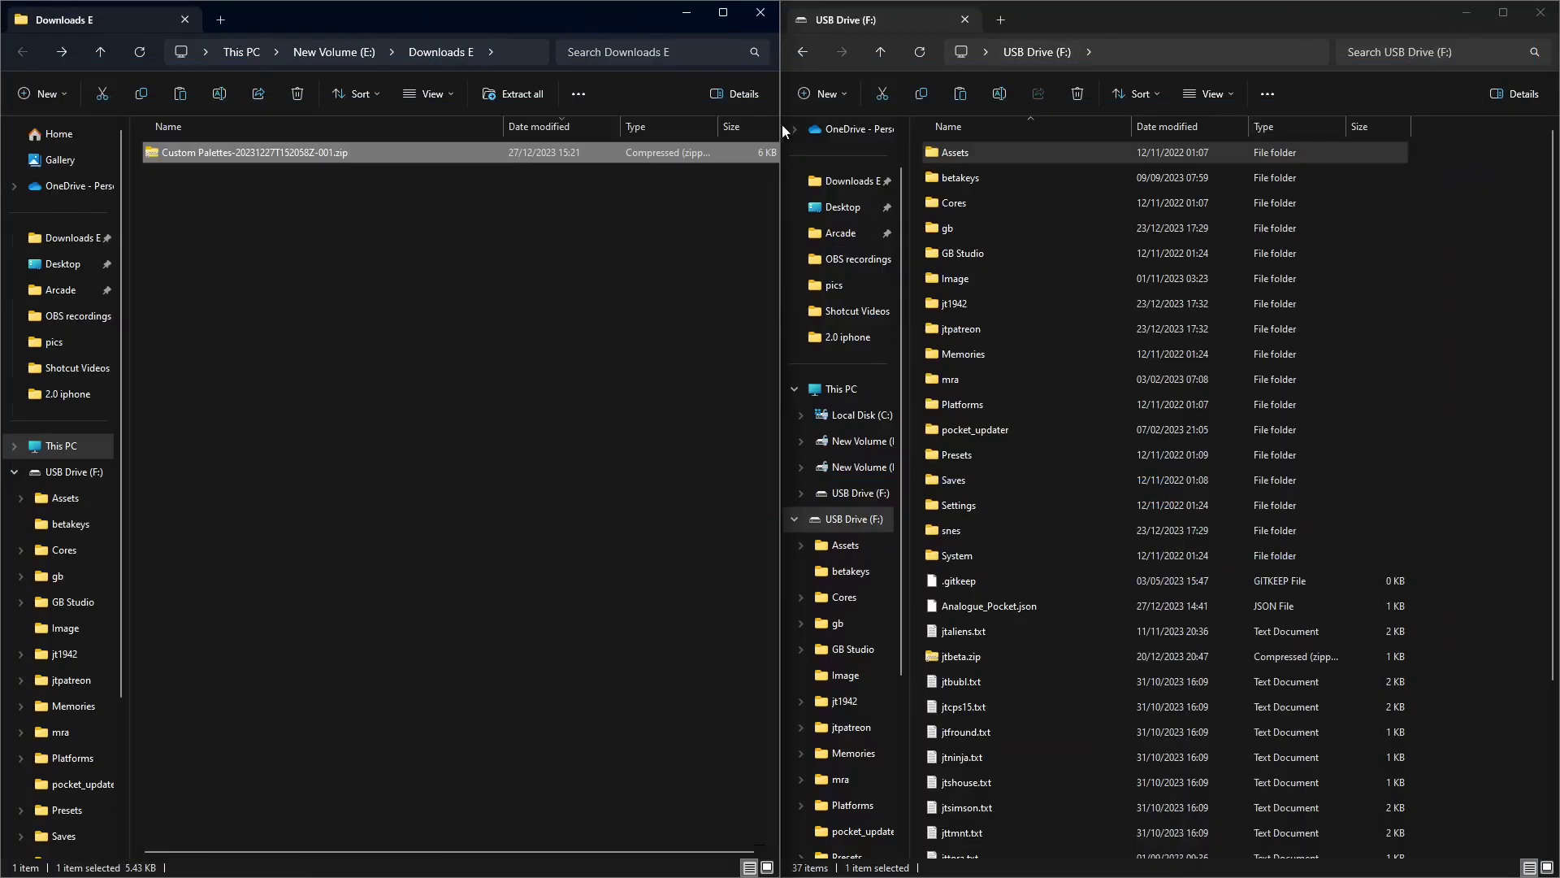
left_click(244, 209)
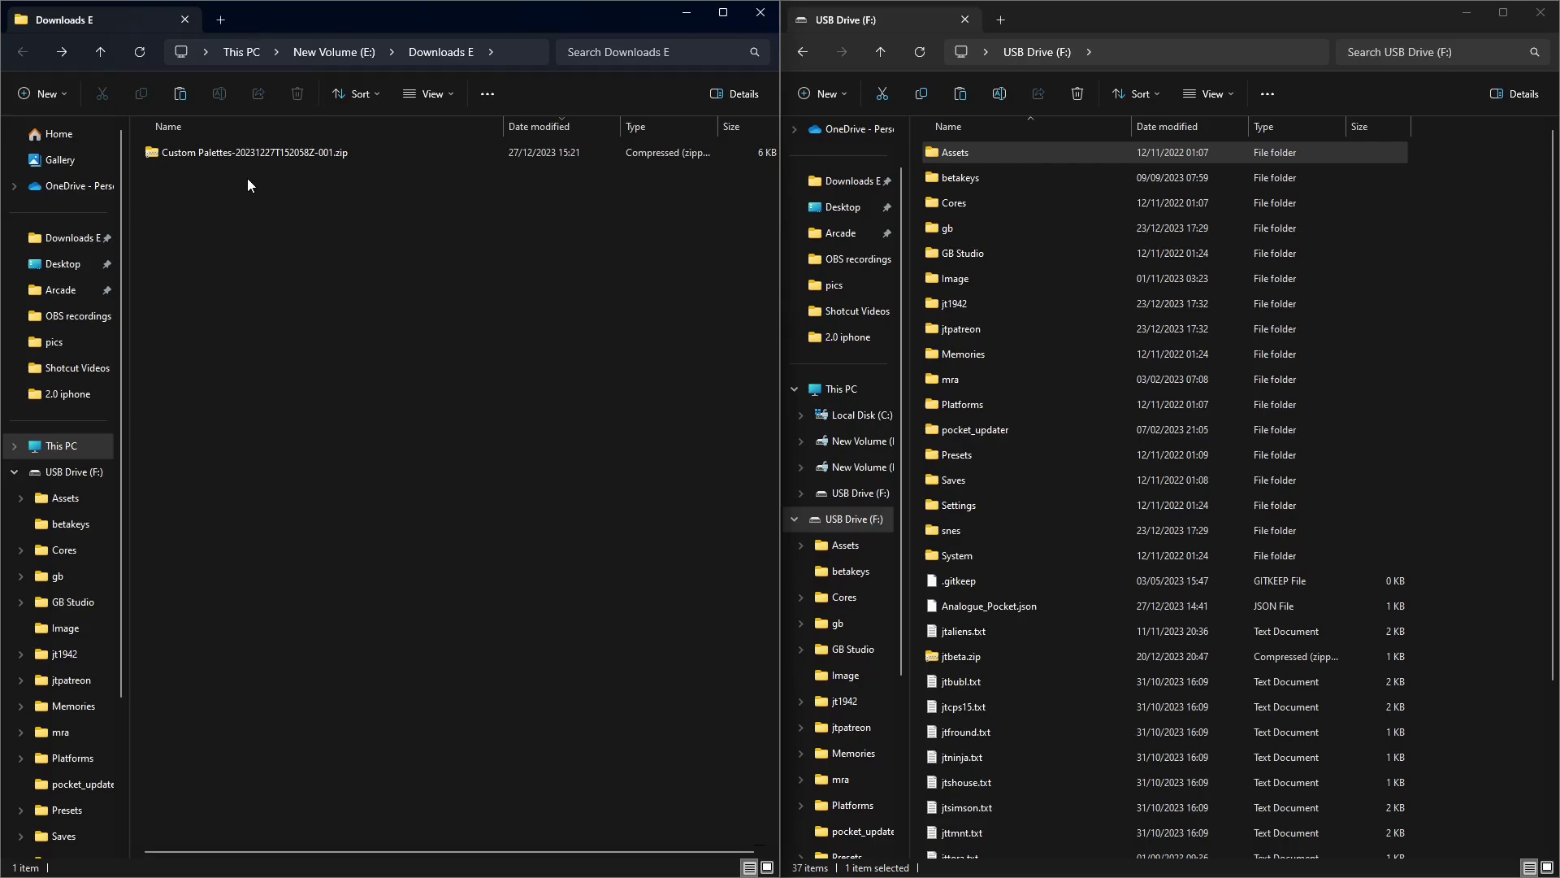
right_click(213, 152)
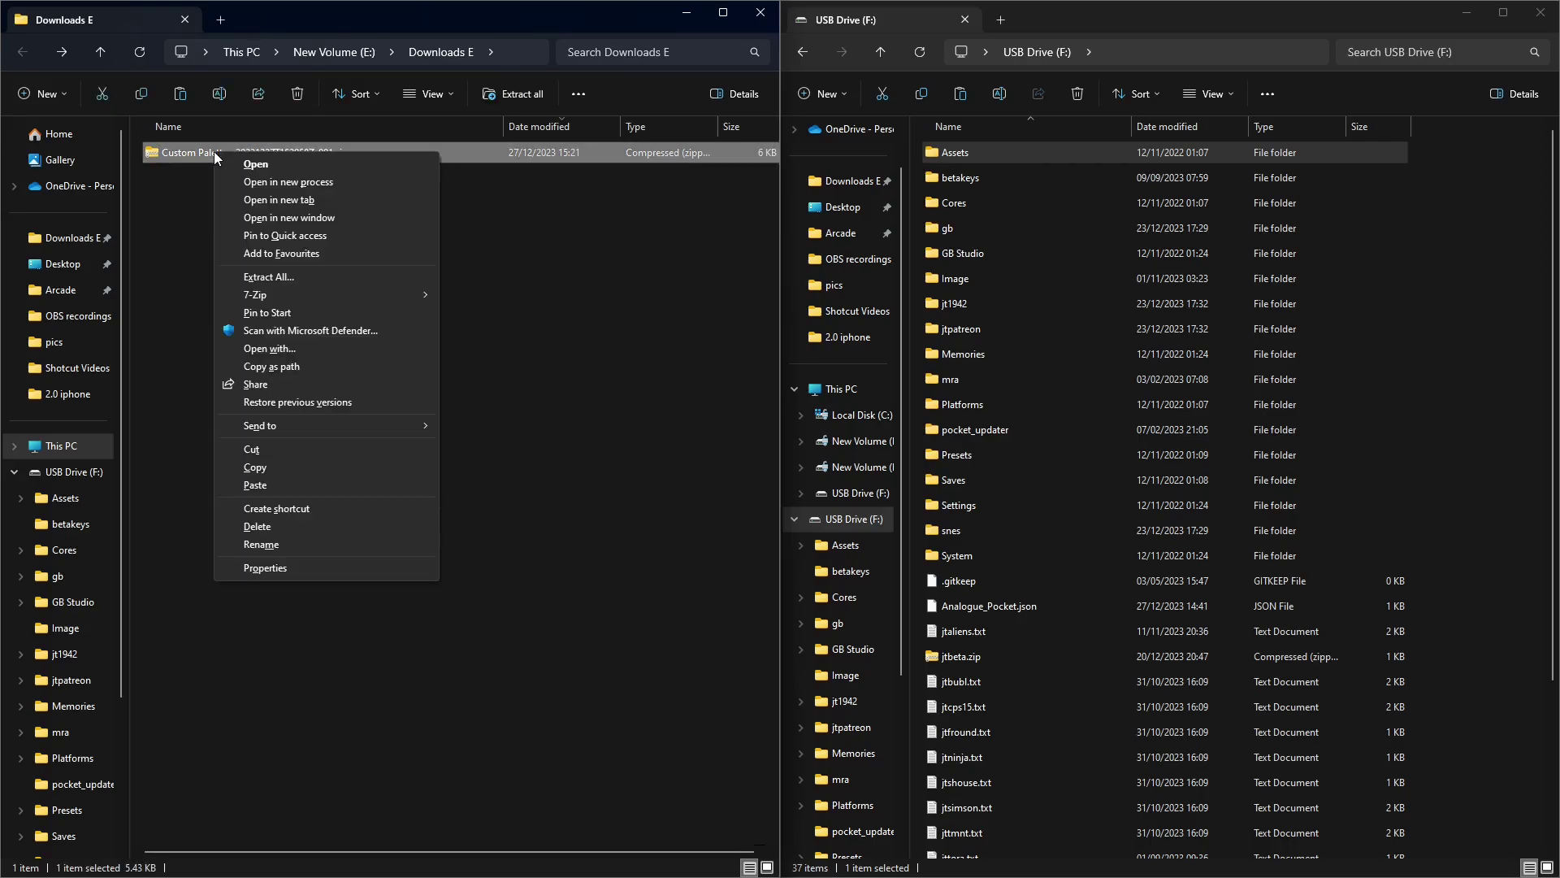
left_click(341, 330)
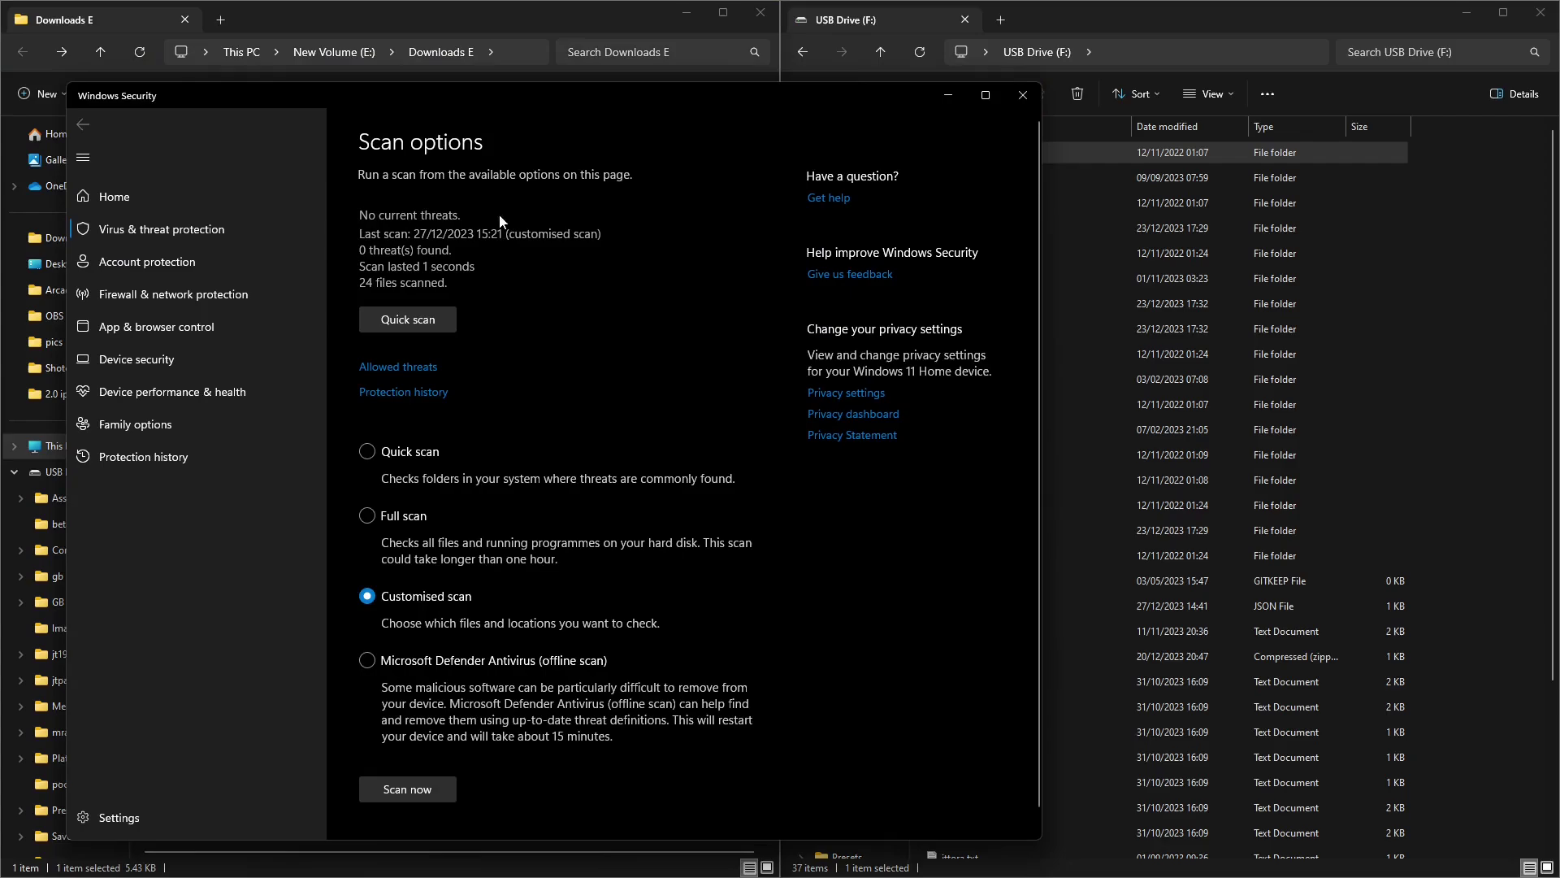
left_click(1029, 94)
left_click(216, 173)
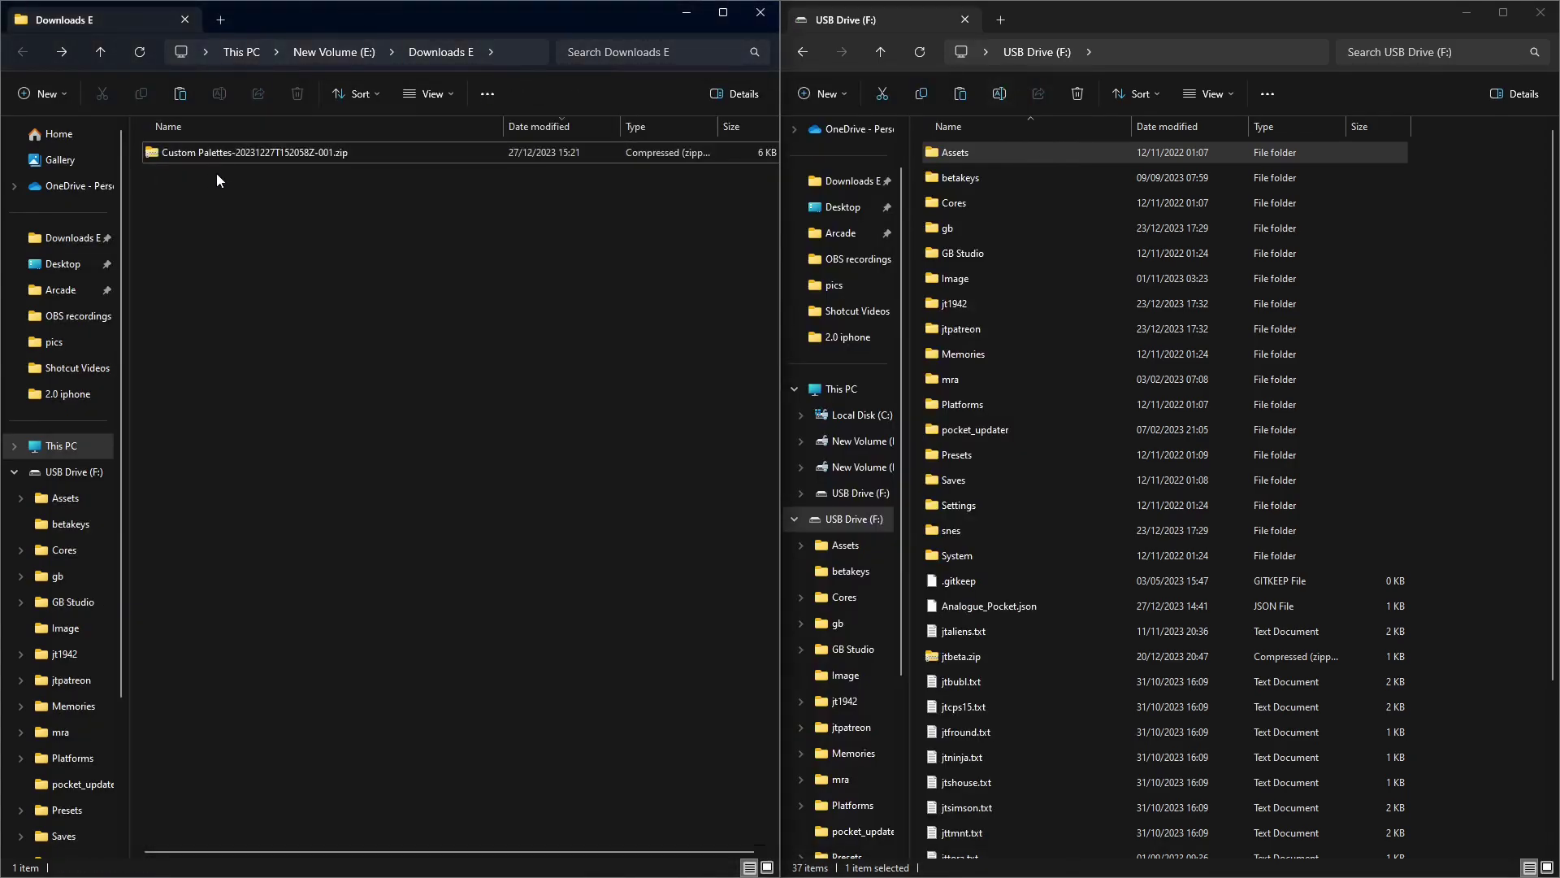
Extract the Custom Palettes zip into Downloads E with 7-Zip, then delete the original zip.
right_click(229, 154)
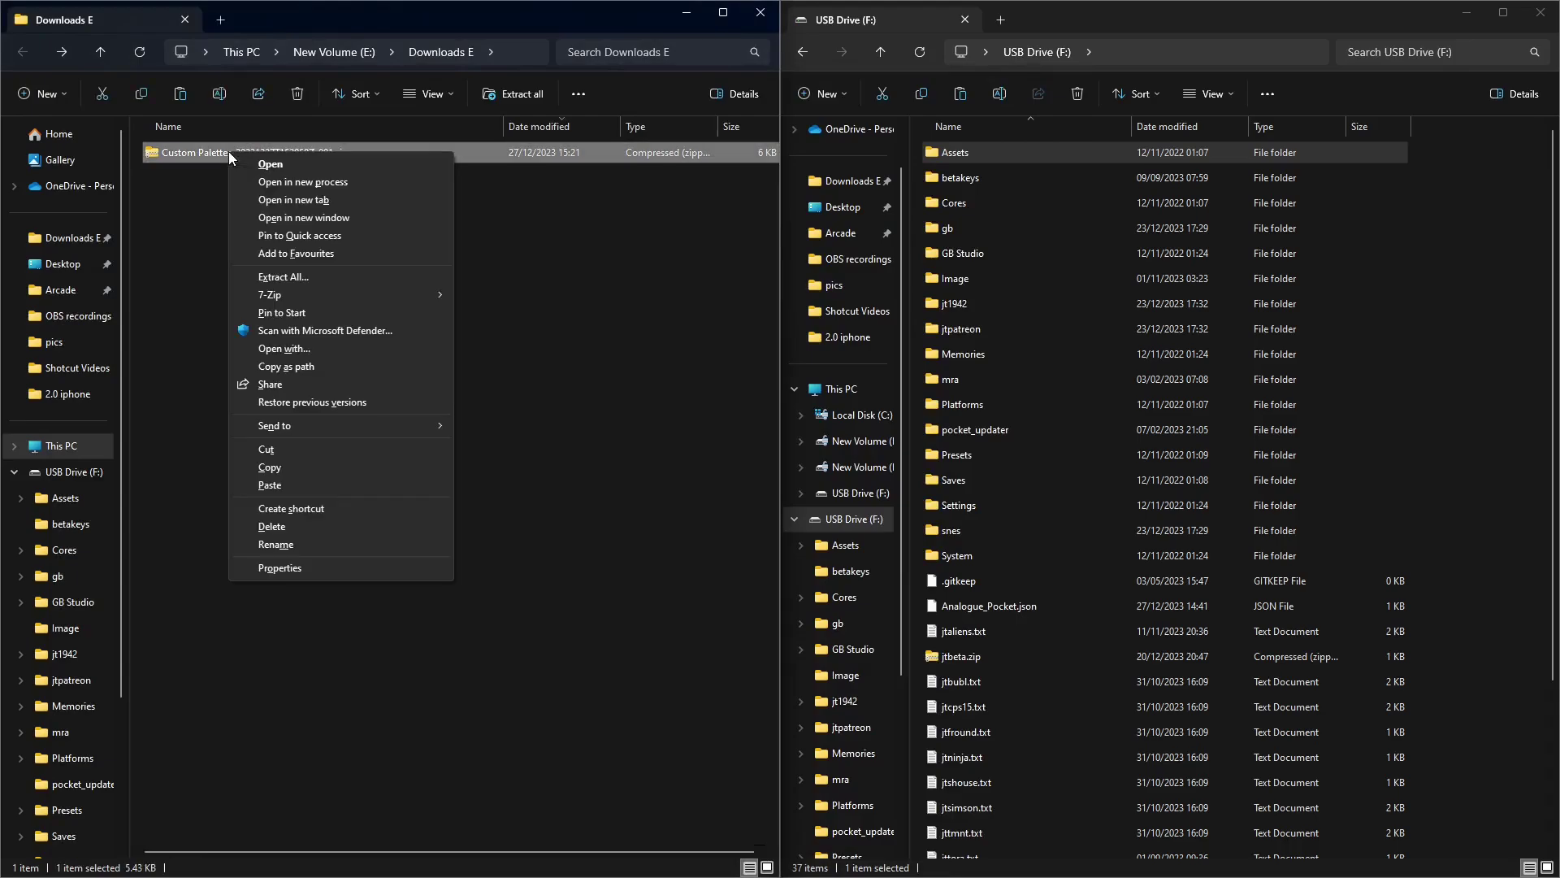
mouse_move(315, 301)
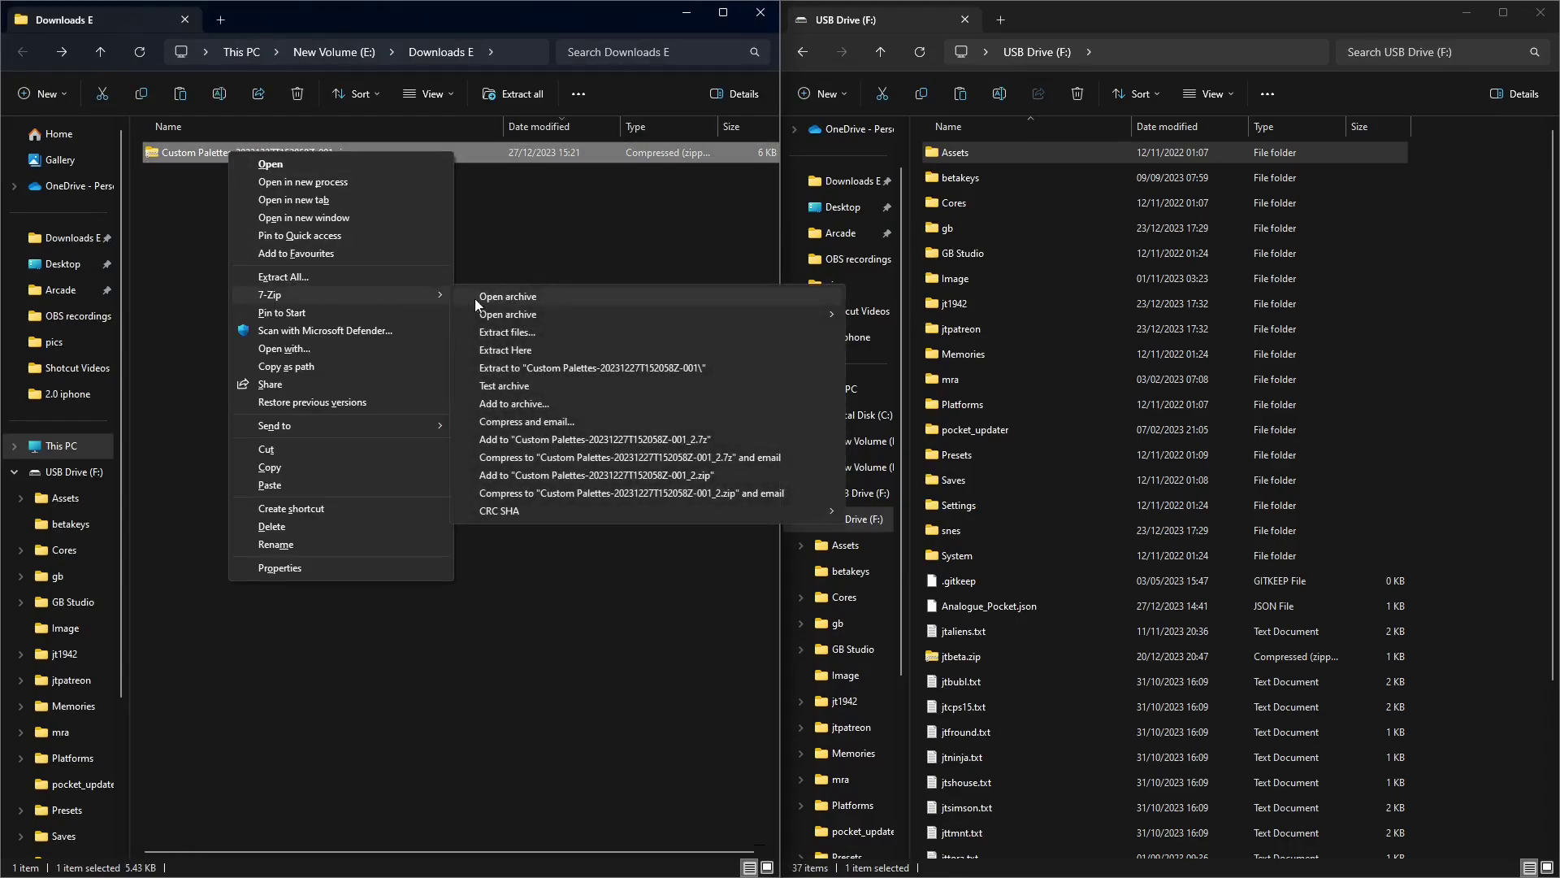
left_click(547, 338)
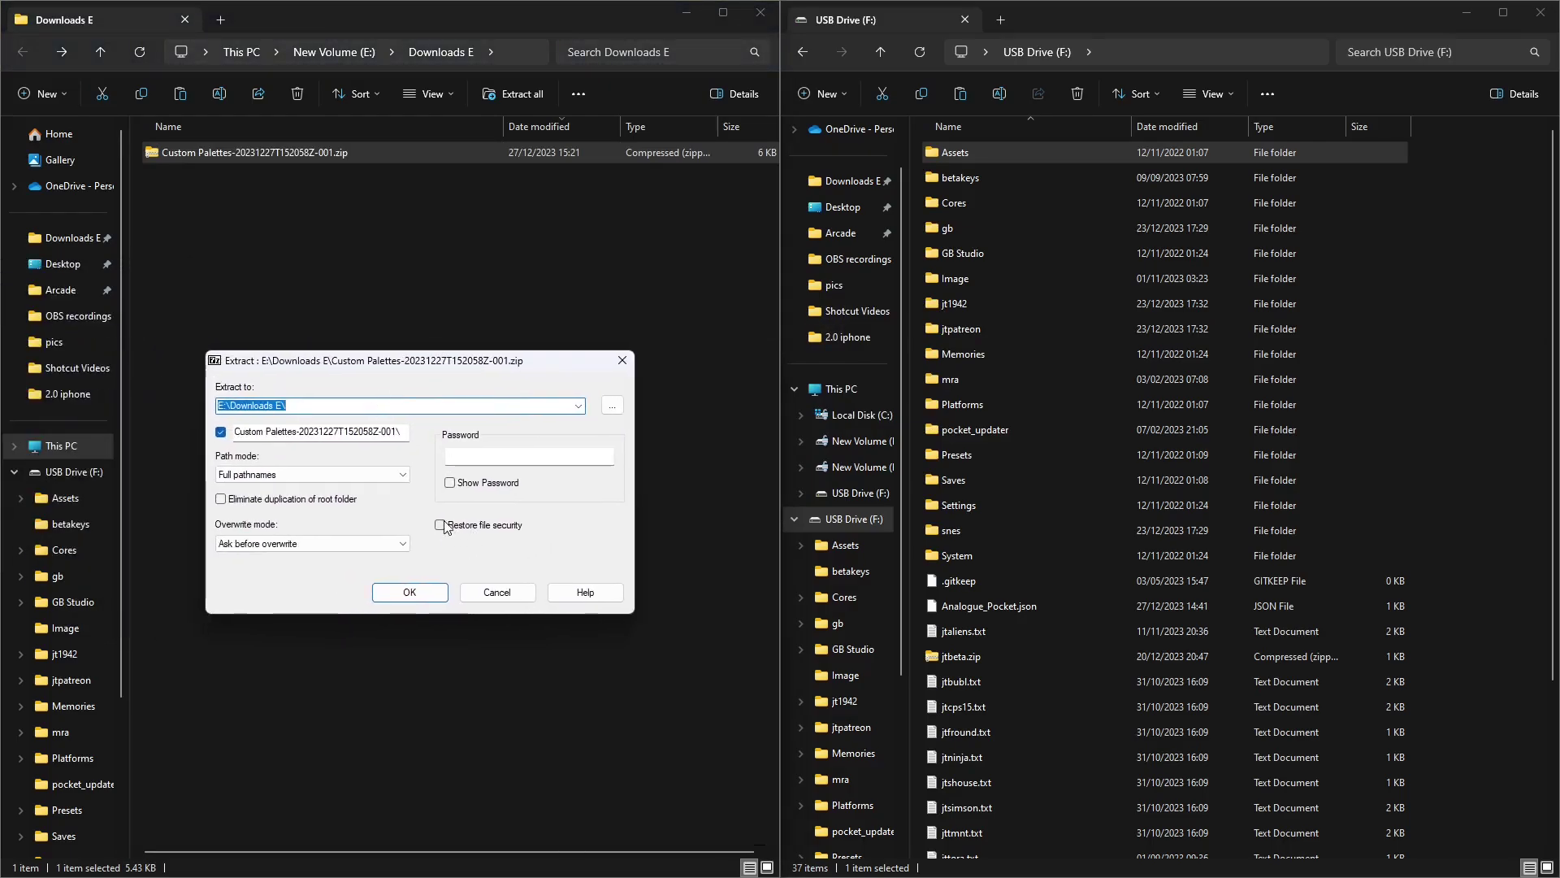
left_click(410, 593)
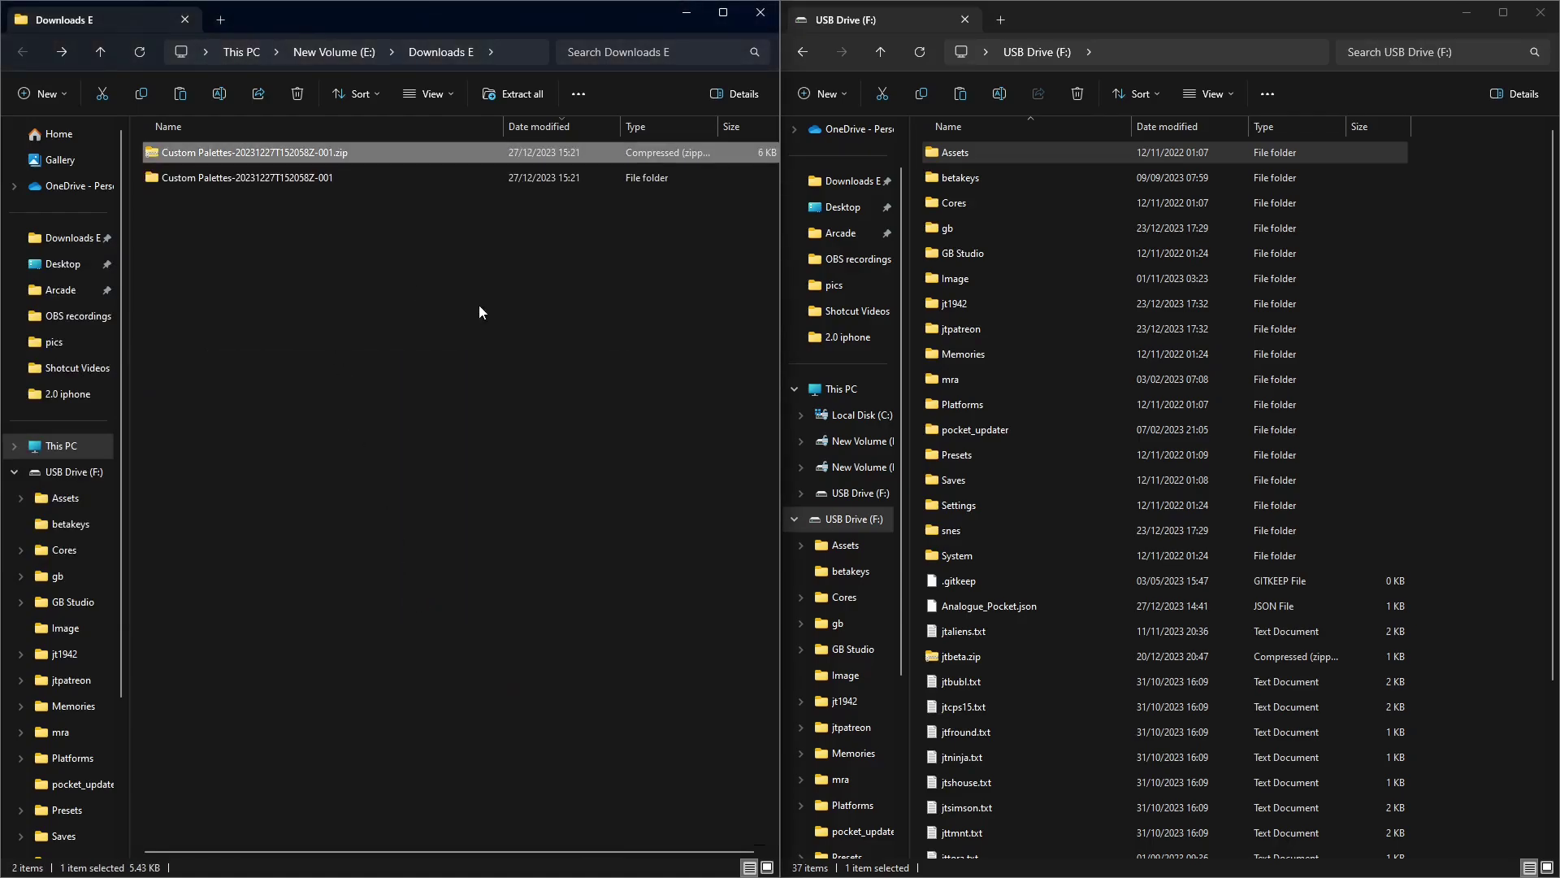
right_click(344, 156)
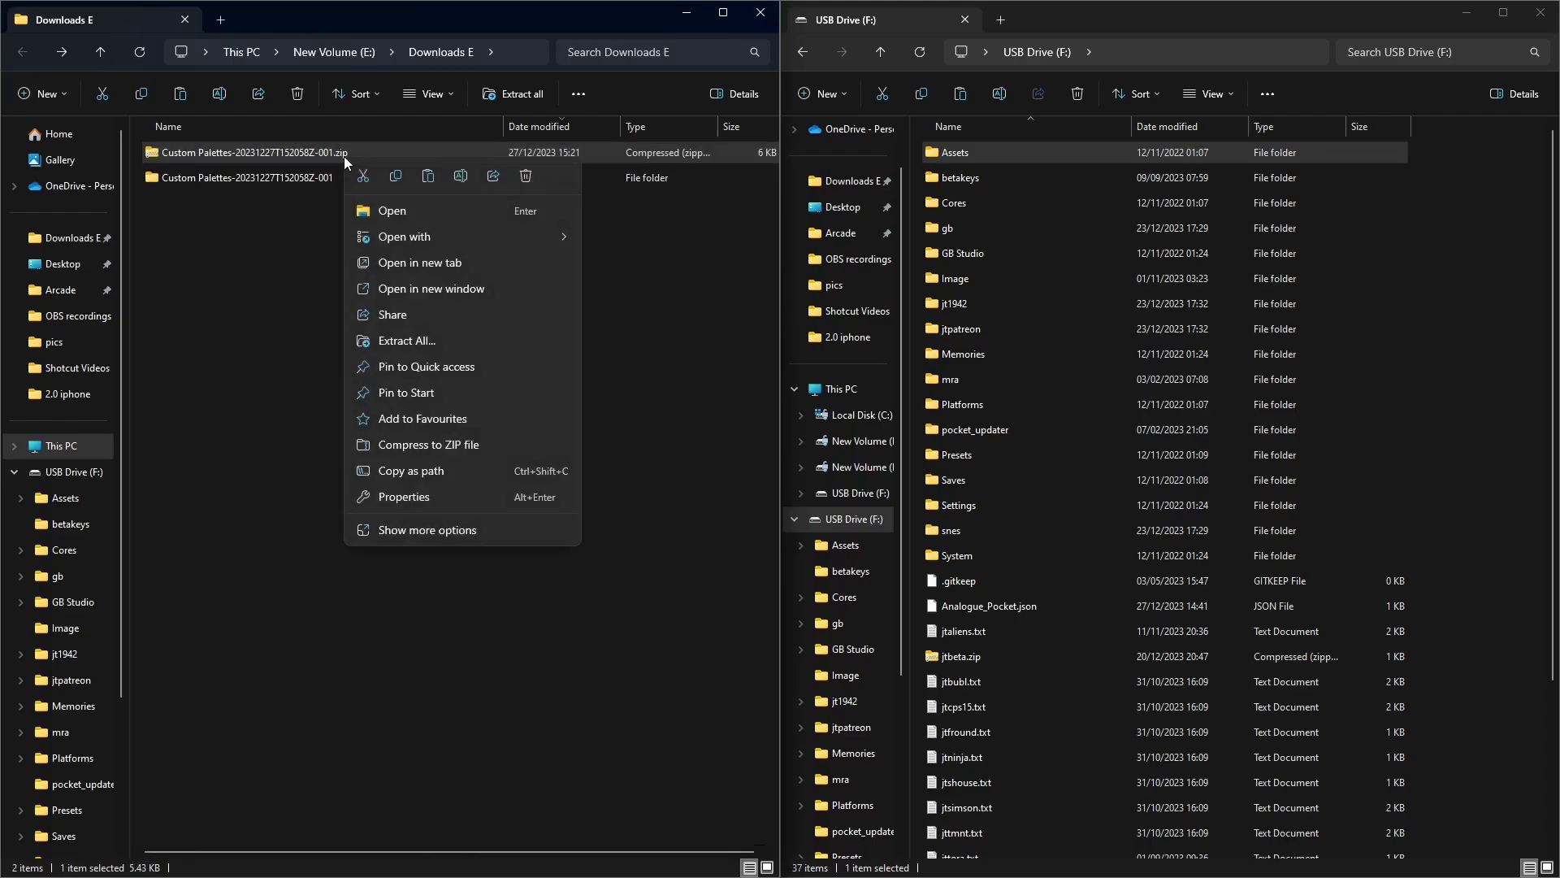
left_click(525, 176)
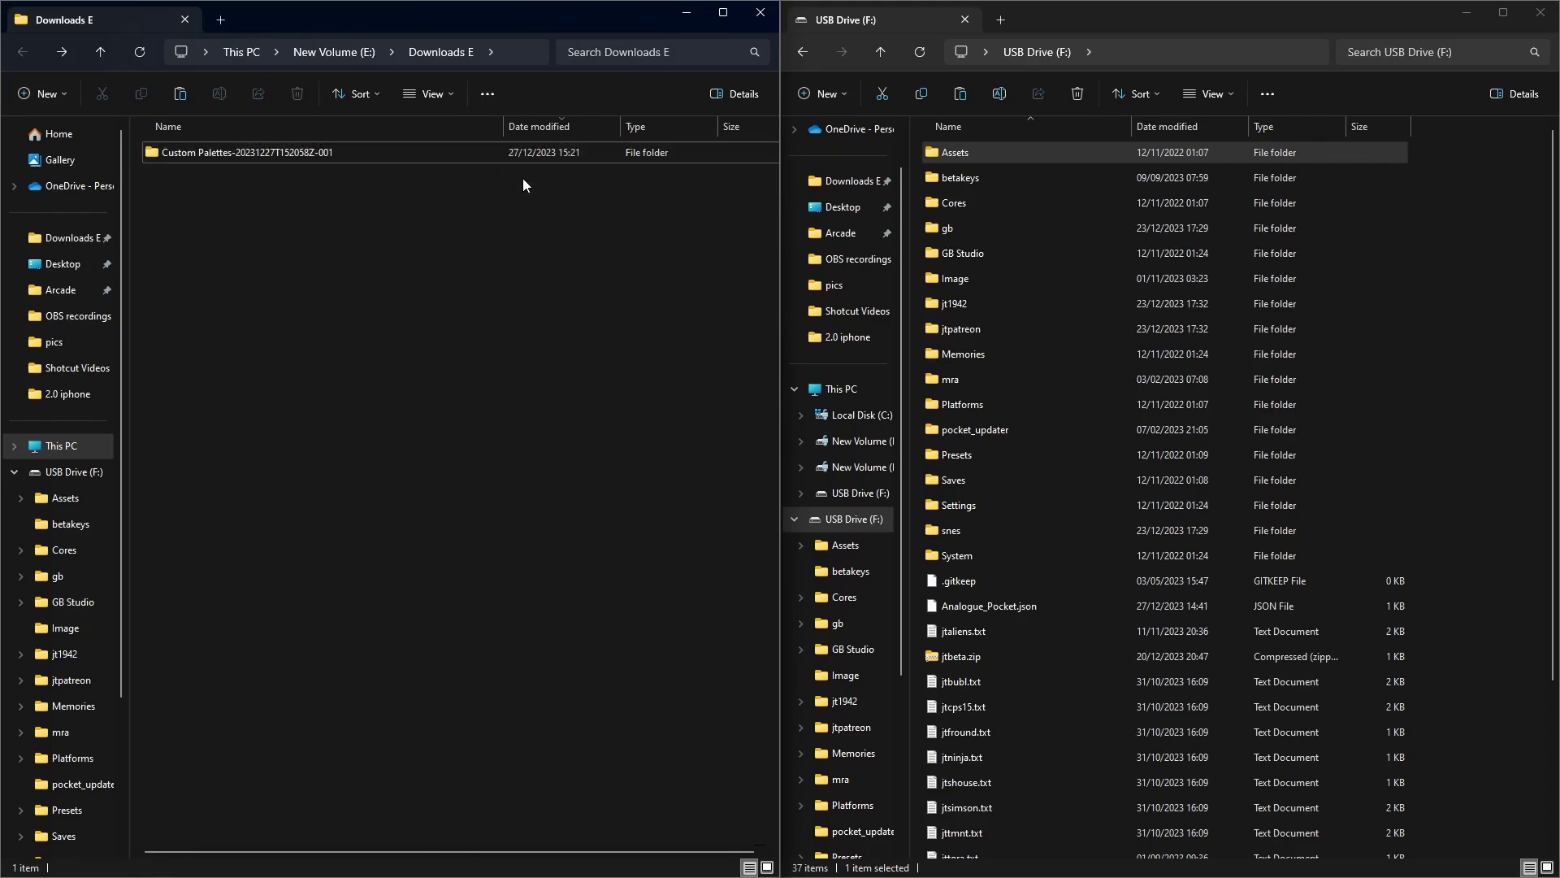
Open the extracted Custom Palettes folder alongside the USB drive's Assets/gb/common/Palettes folder.
double_click(235, 153)
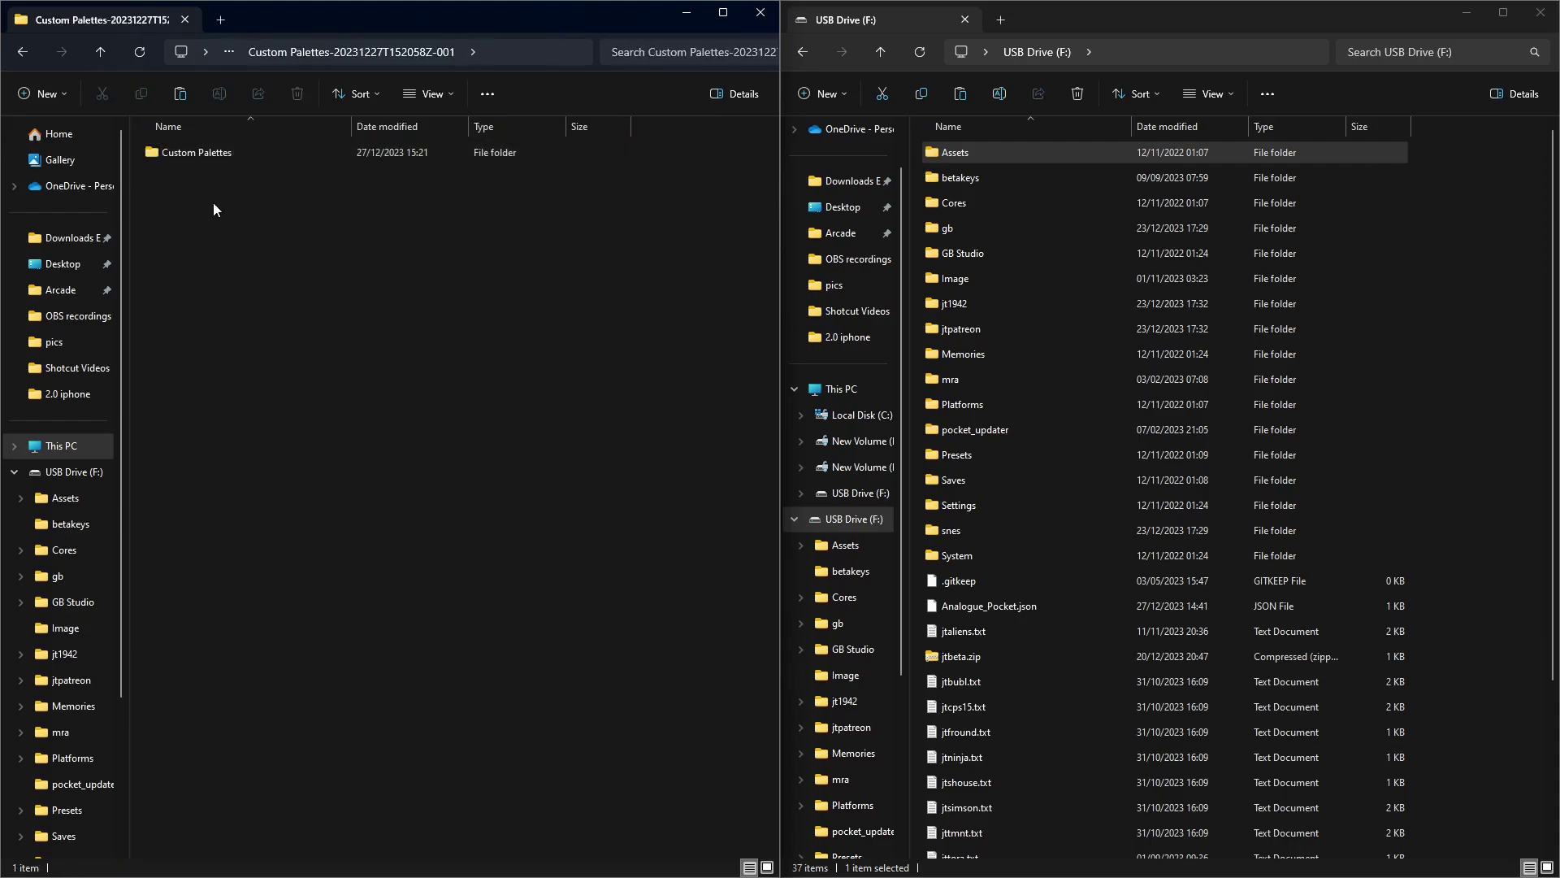
double_click(213, 155)
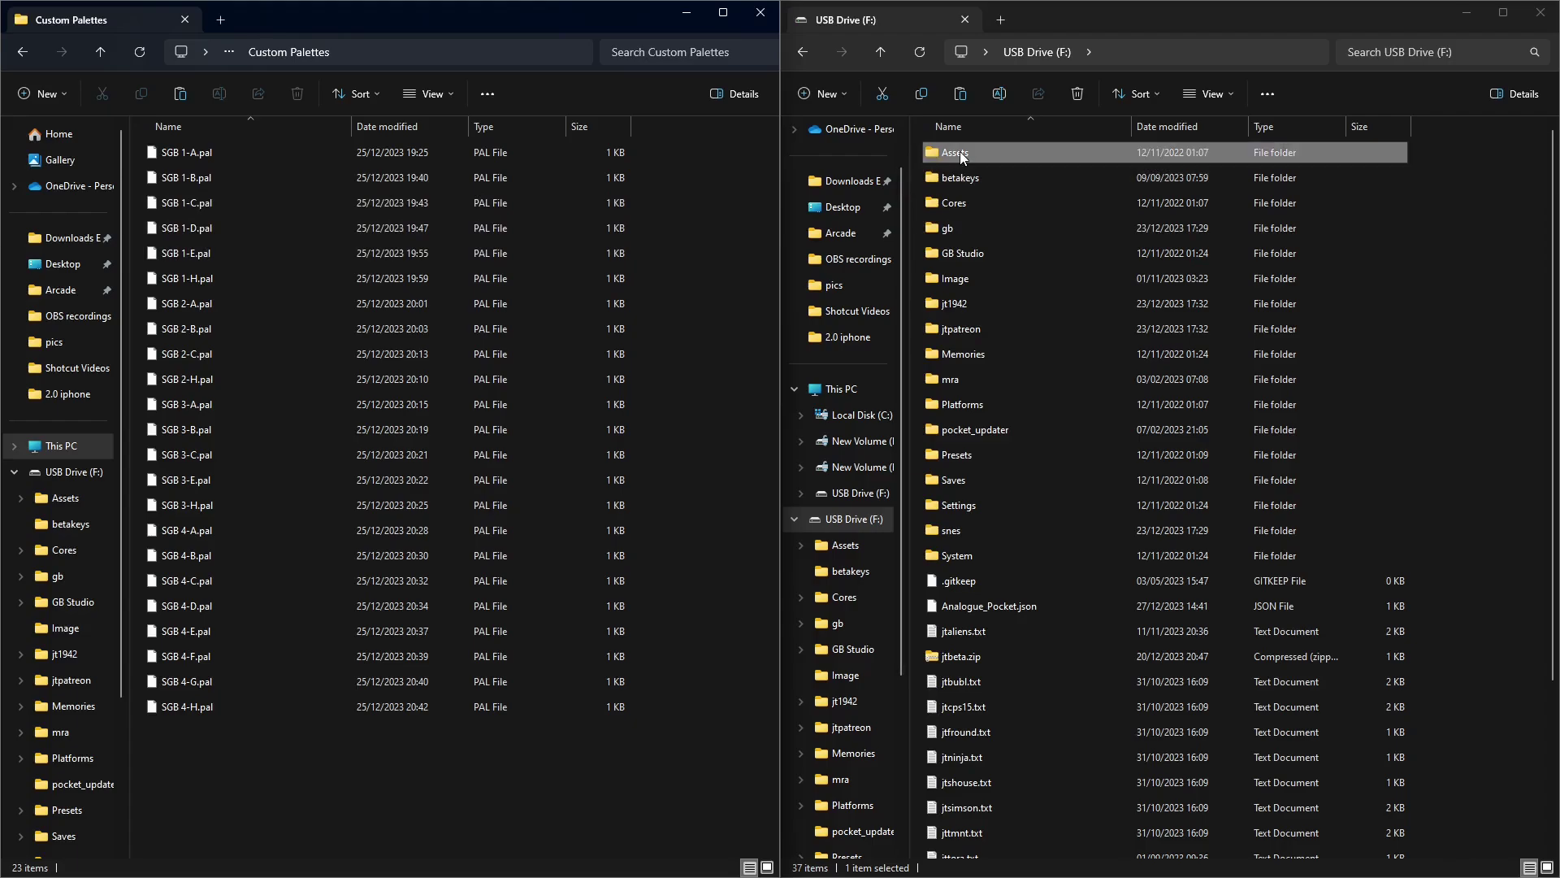
mouse_move(960, 153)
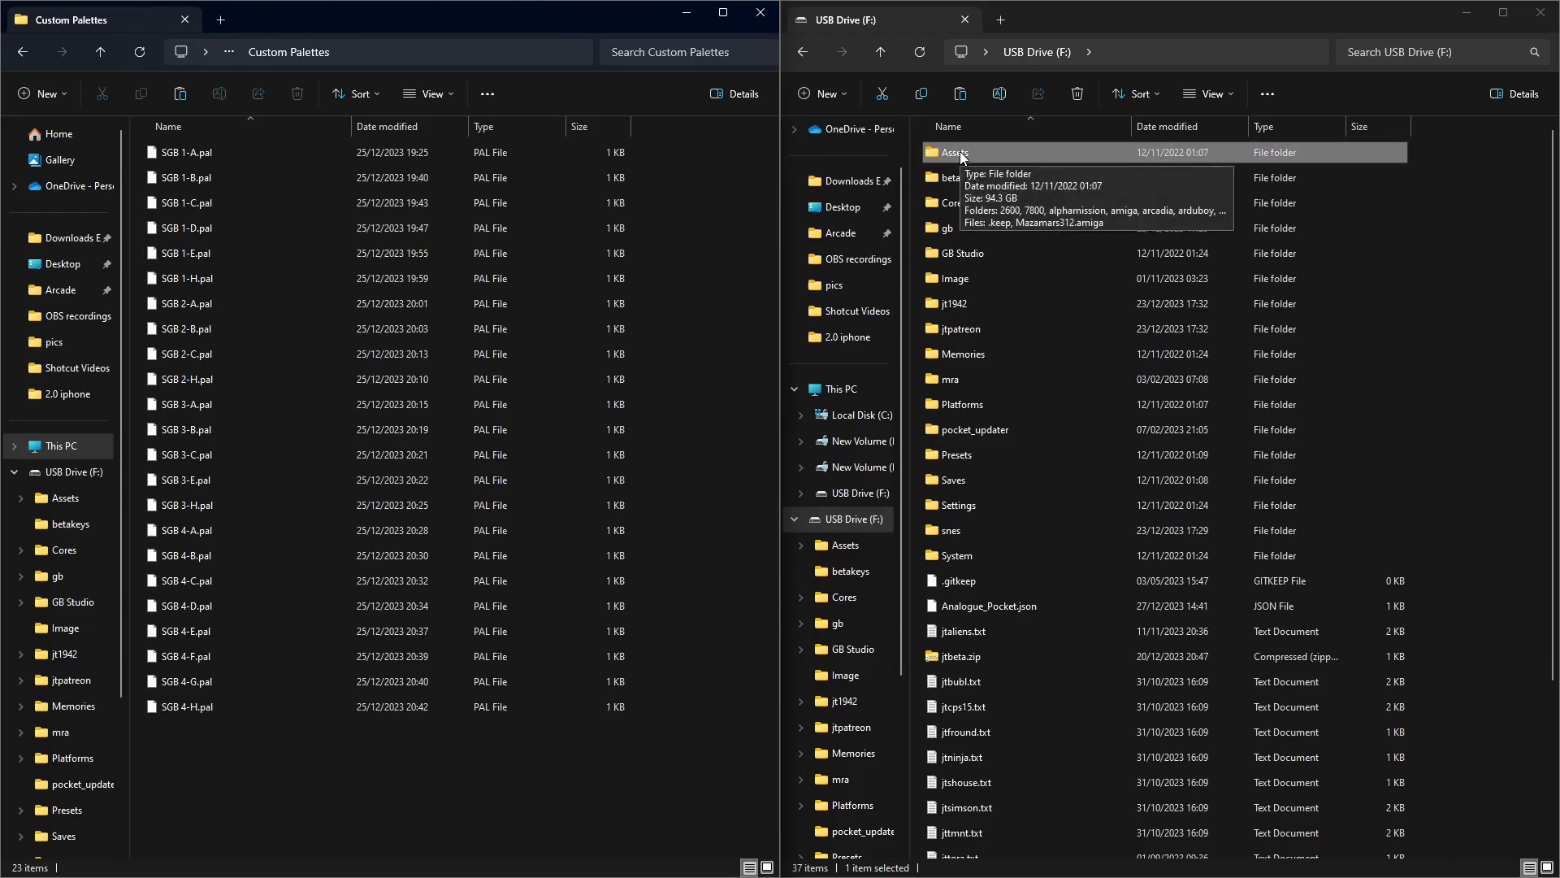
double_click(960, 153)
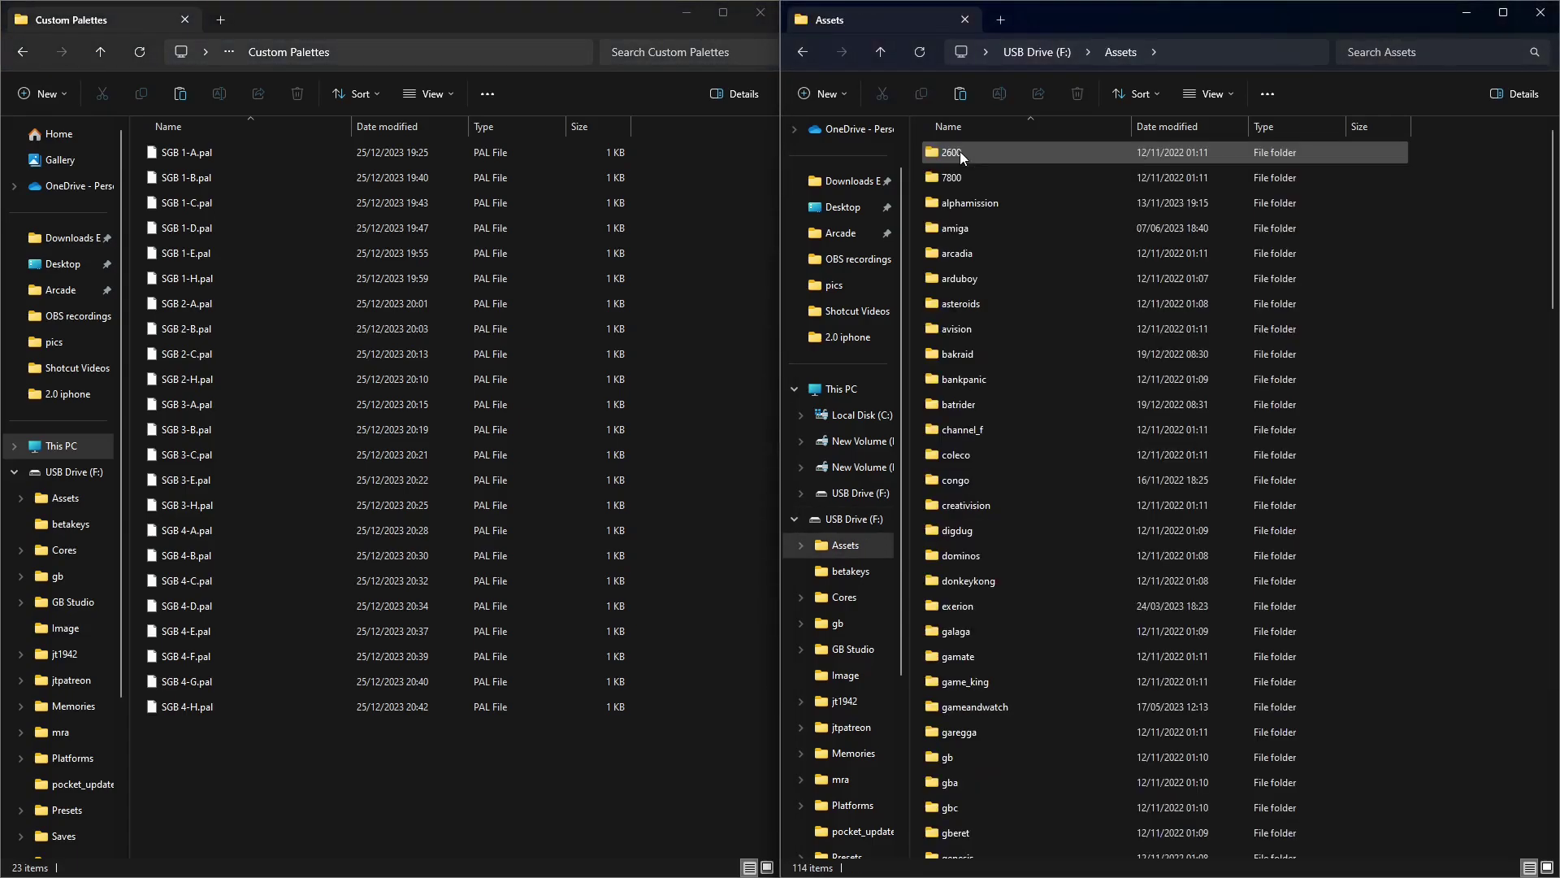
double_click(934, 762)
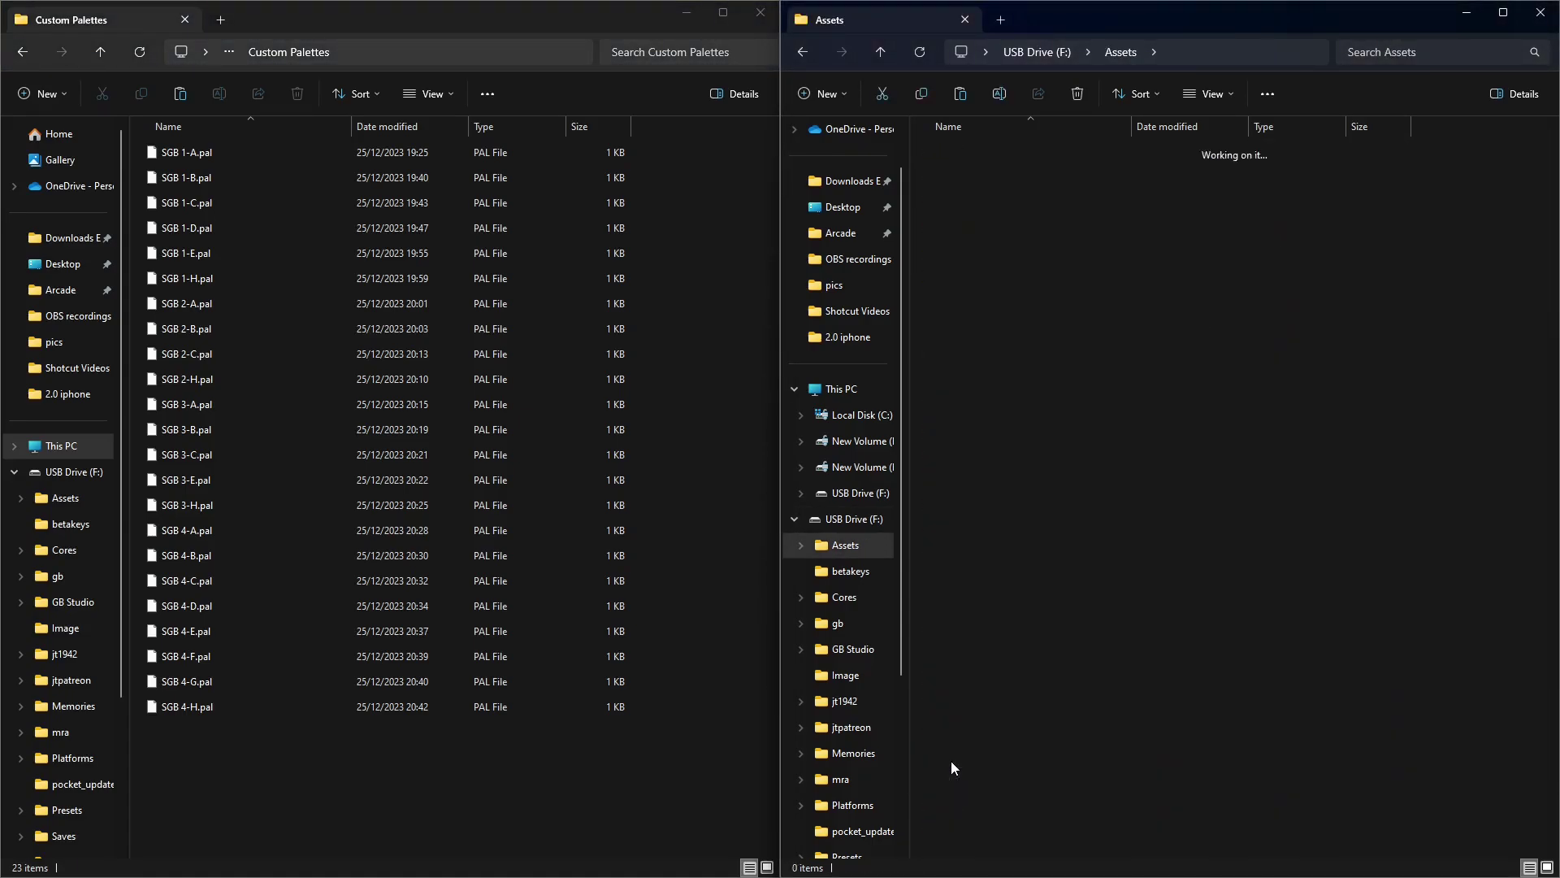
double_click(967, 150)
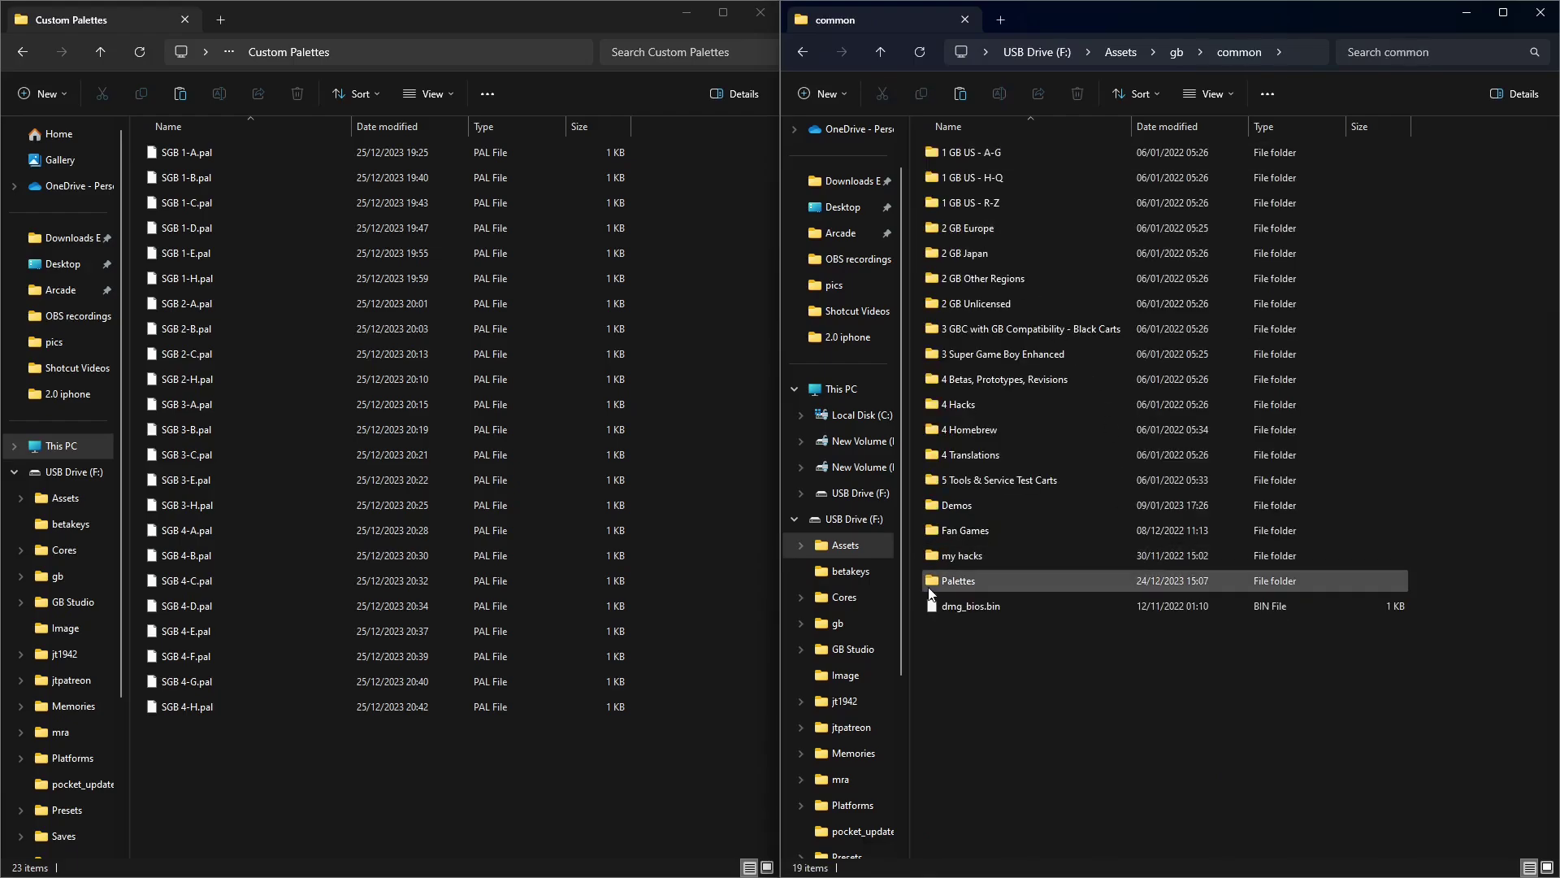
double_click(959, 581)
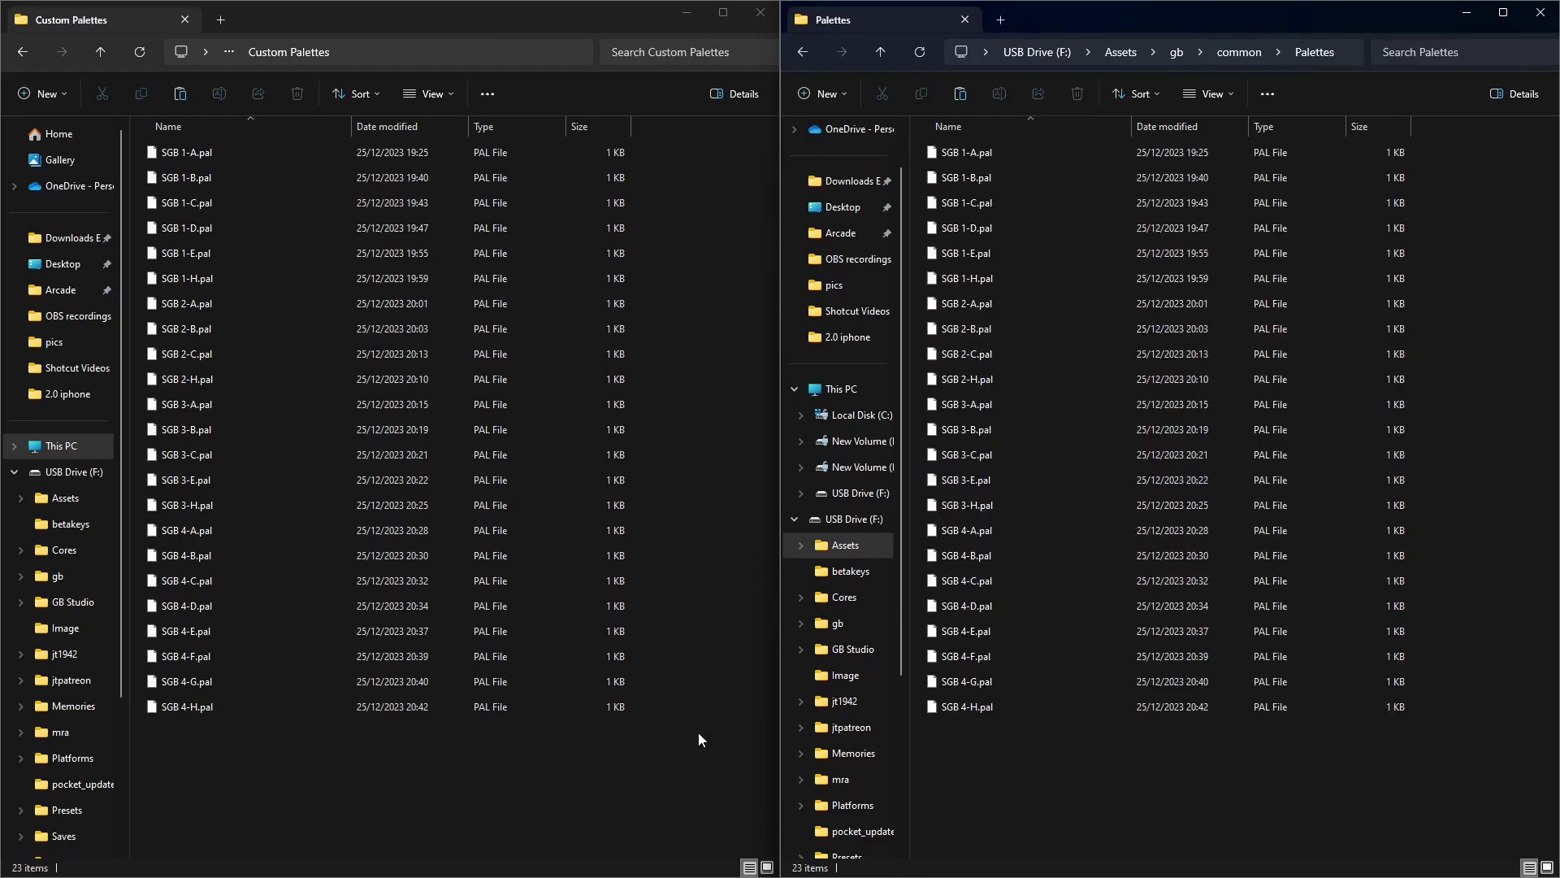
Copy all 23 .pal files into Palettes, replacing the existing versions.
left_click_drag(575, 786, 216, 153)
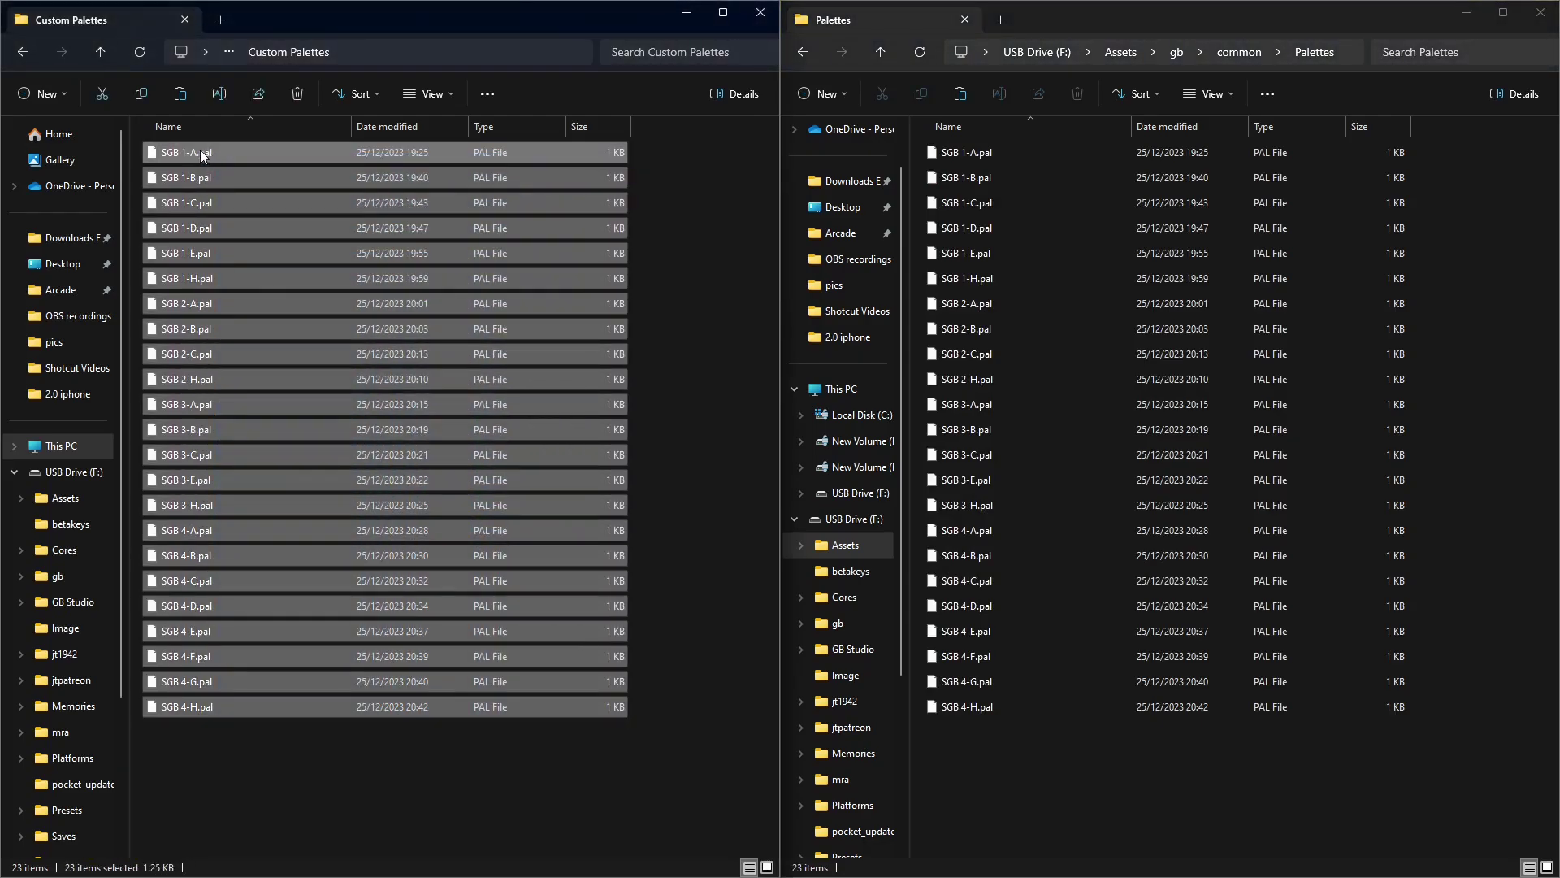
right_click(200, 149)
left_click(252, 171)
right_click(1046, 792)
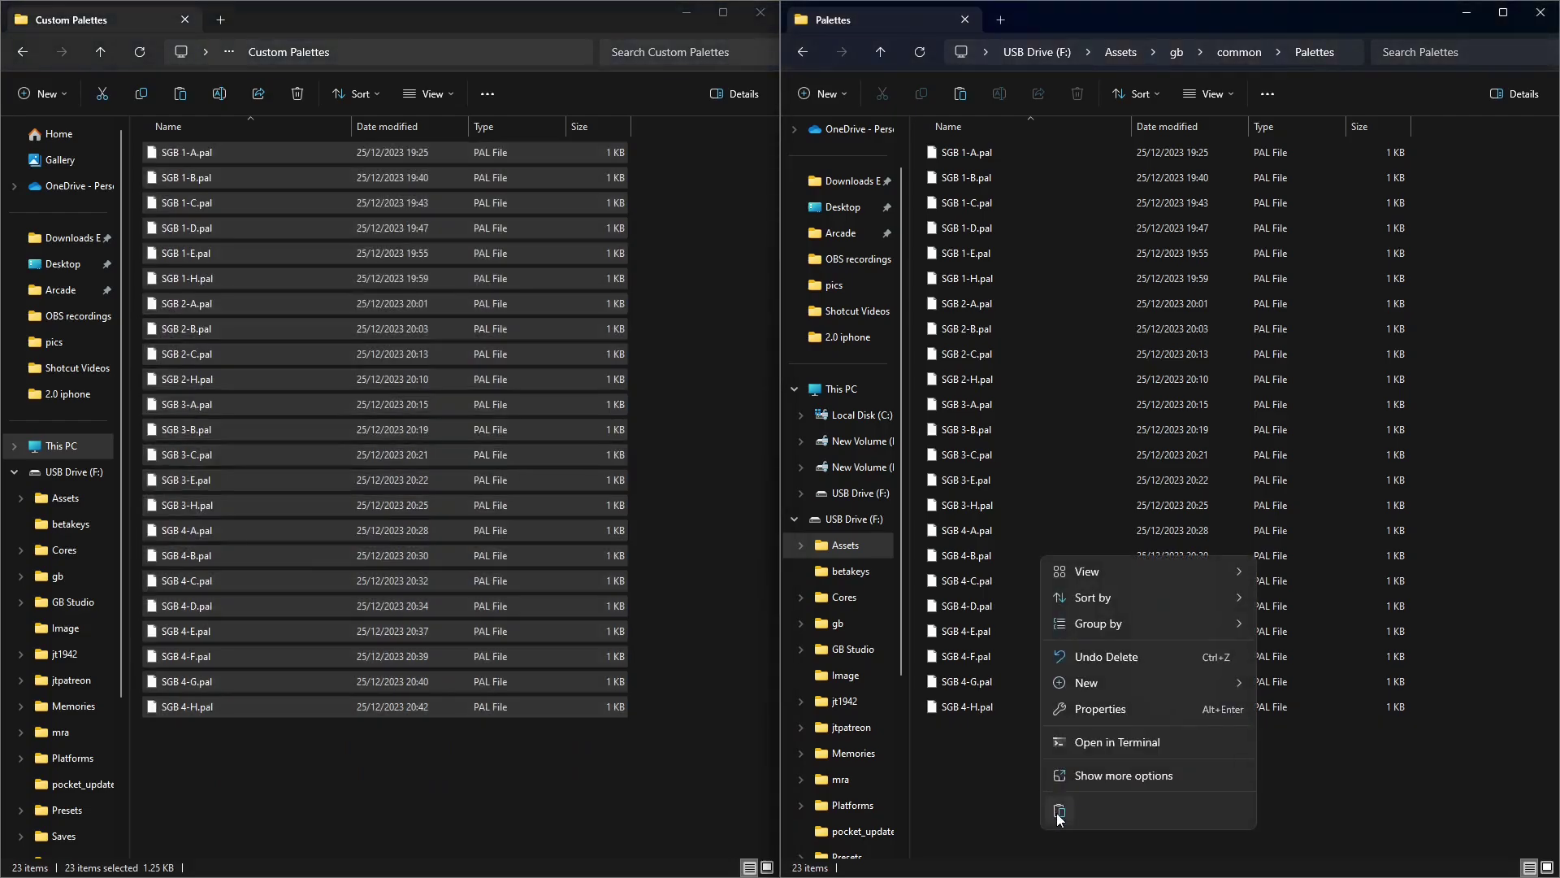
left_click(1059, 810)
left_click(708, 323)
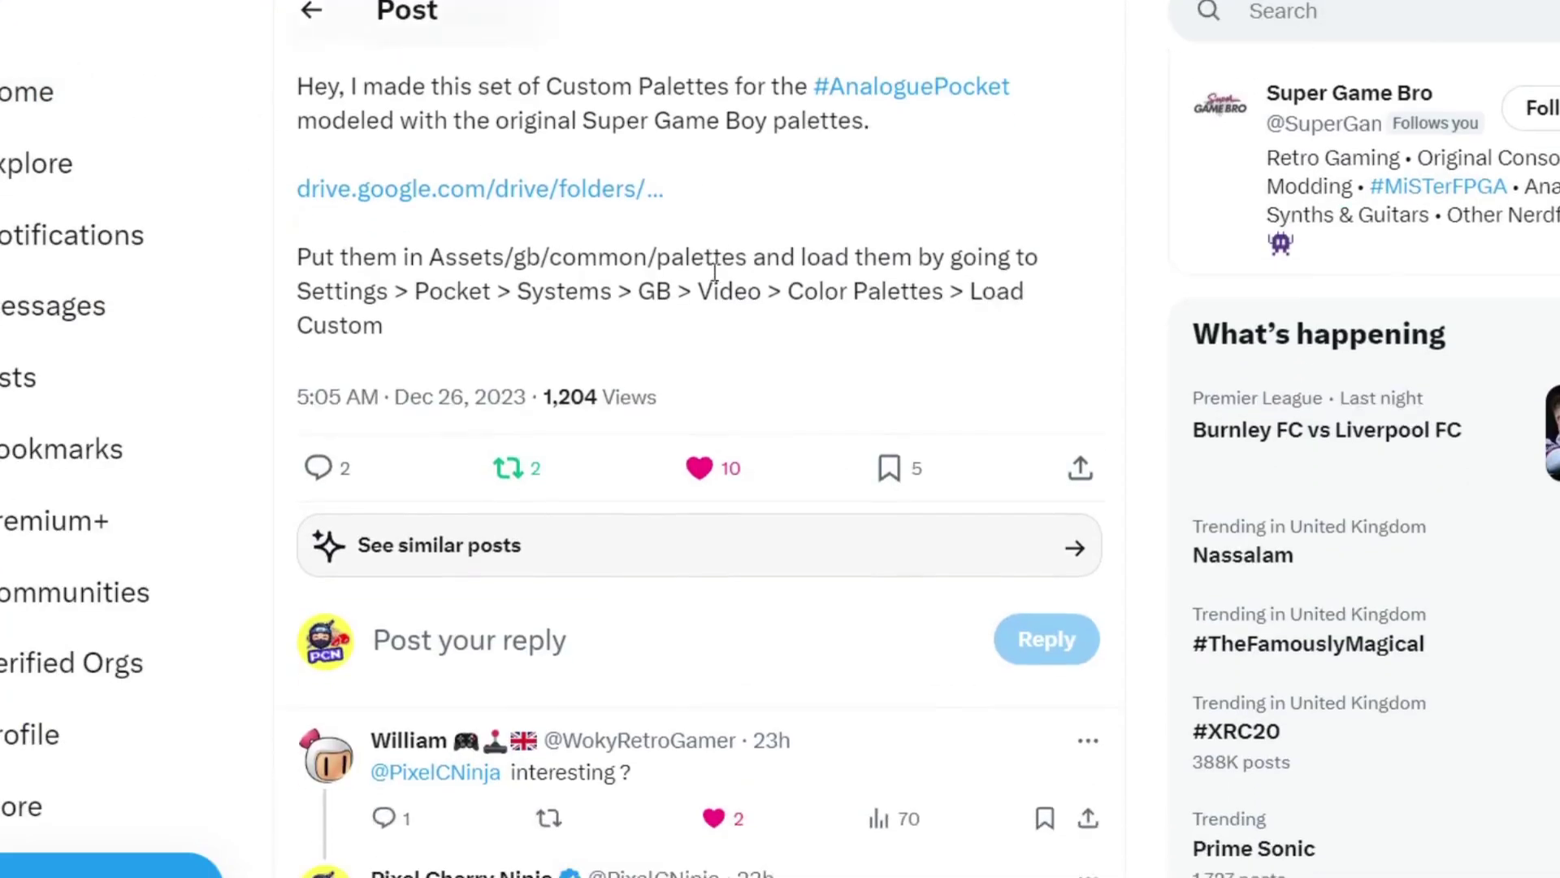
Scroll the X post to review the instructions for loading palettes via Color Palettes > Load Custom.
scroll(715, 276, "down", 1)
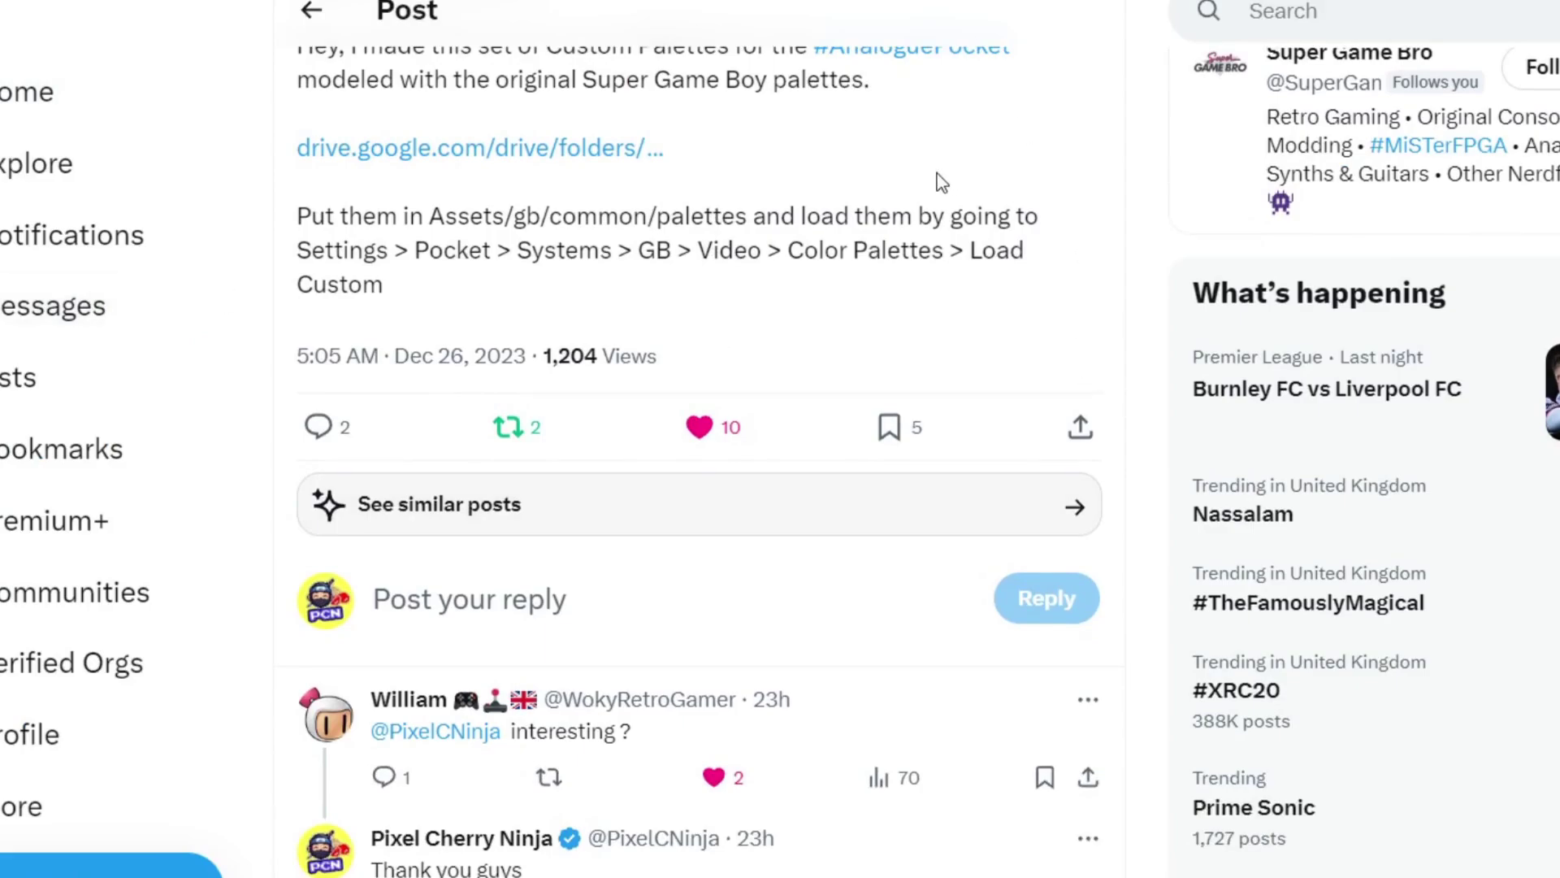
scroll(849, 139, "up", 1)
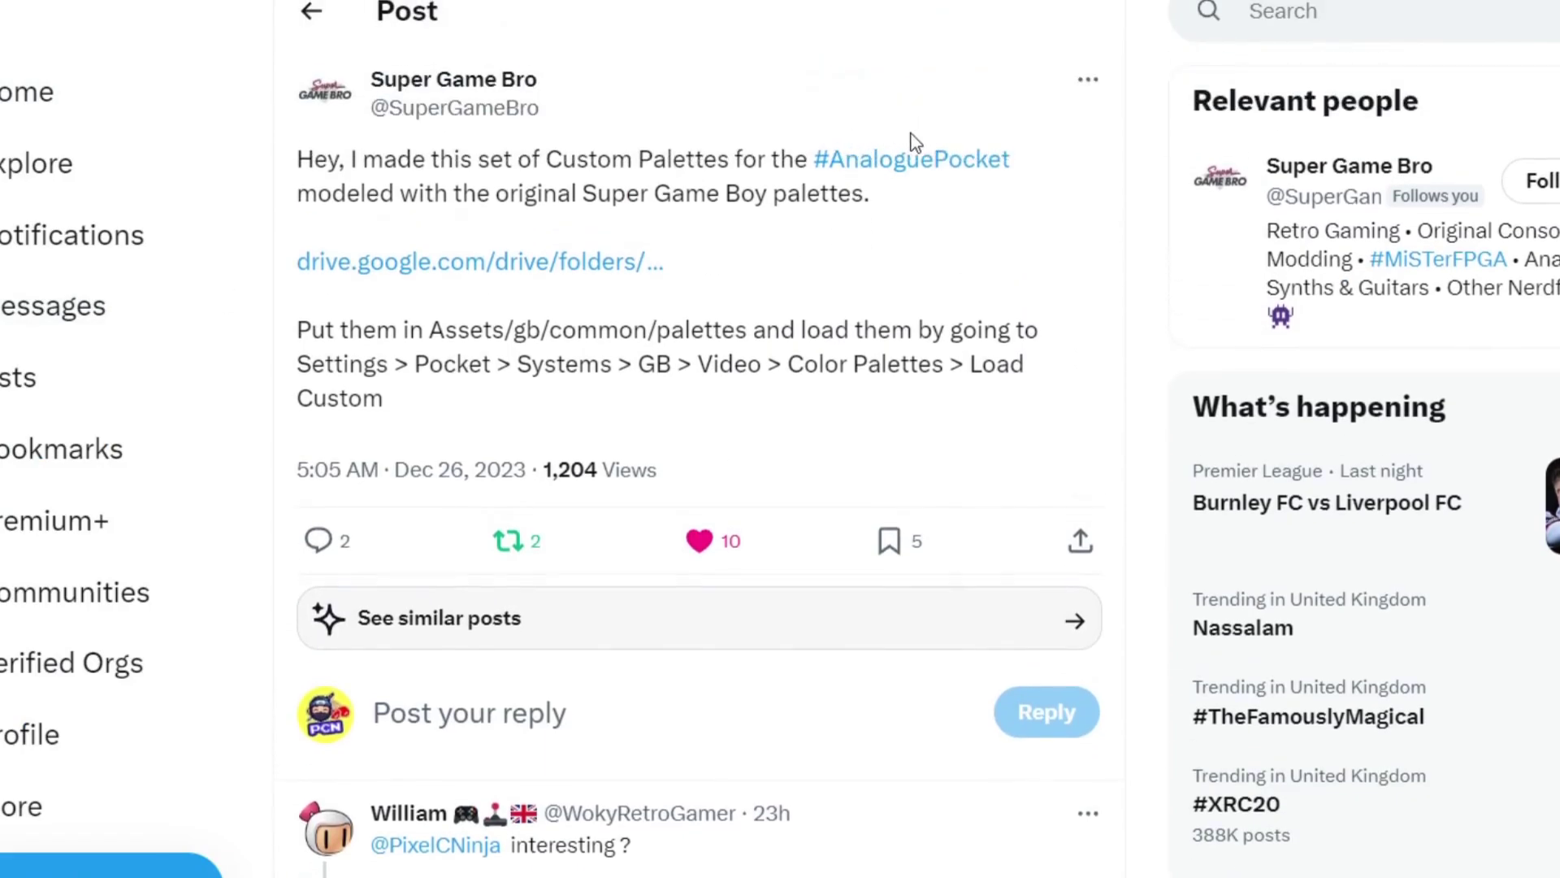